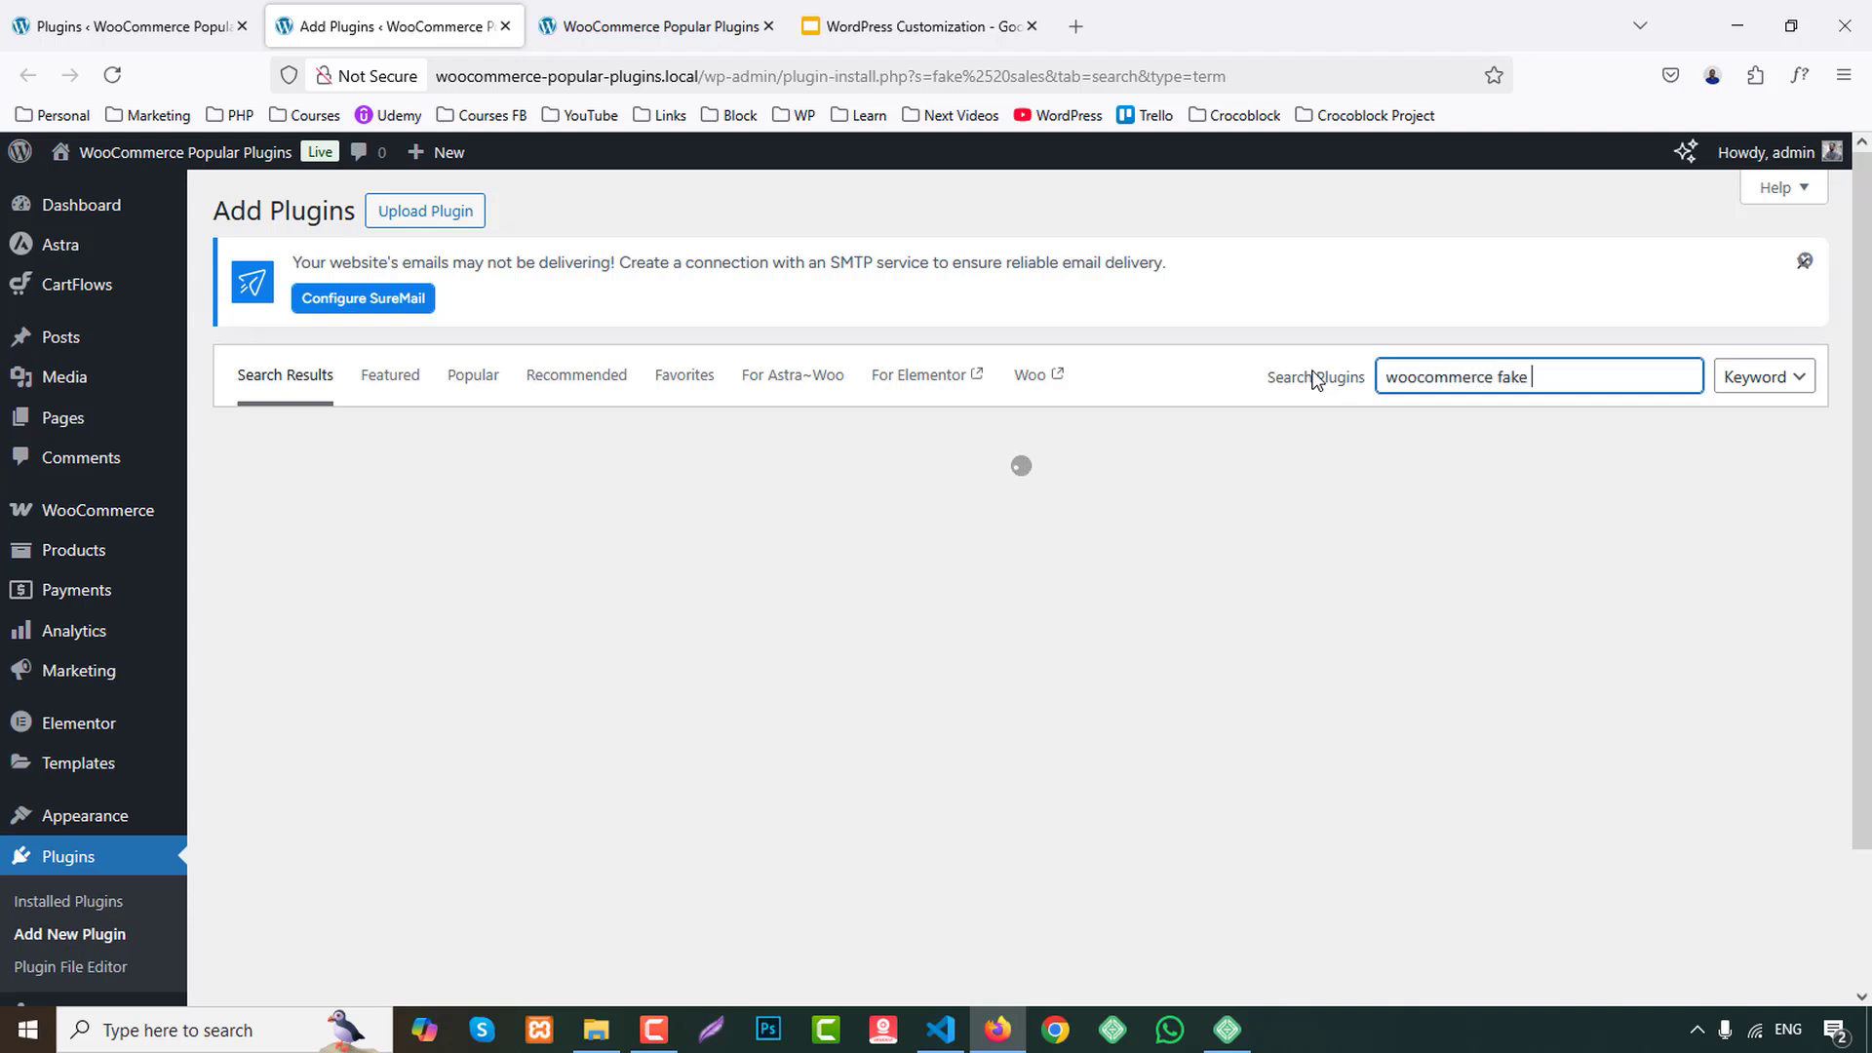
Search the plugin directory for "woocommerce fake sale" and dismiss the SureMail notice.
{"action": "type", "text": "le"}
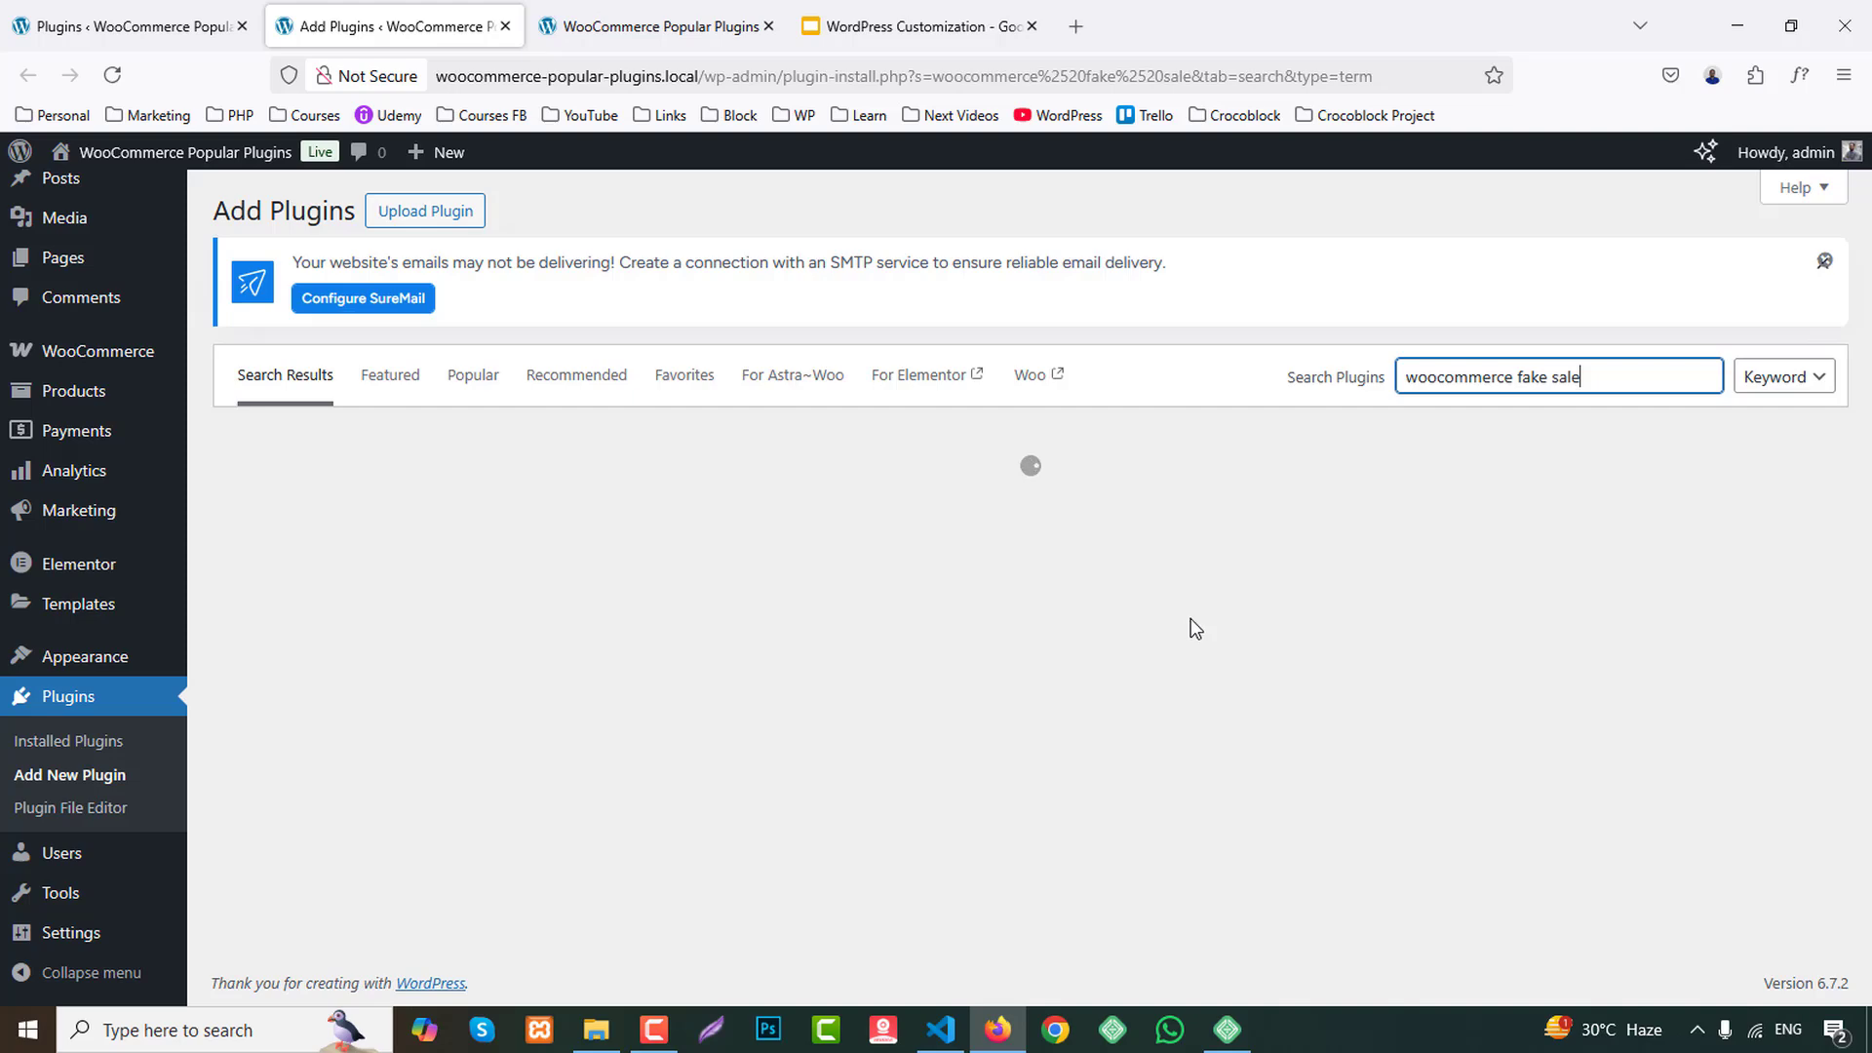
{"action": "left_click", "coordinate": [1824, 261]}
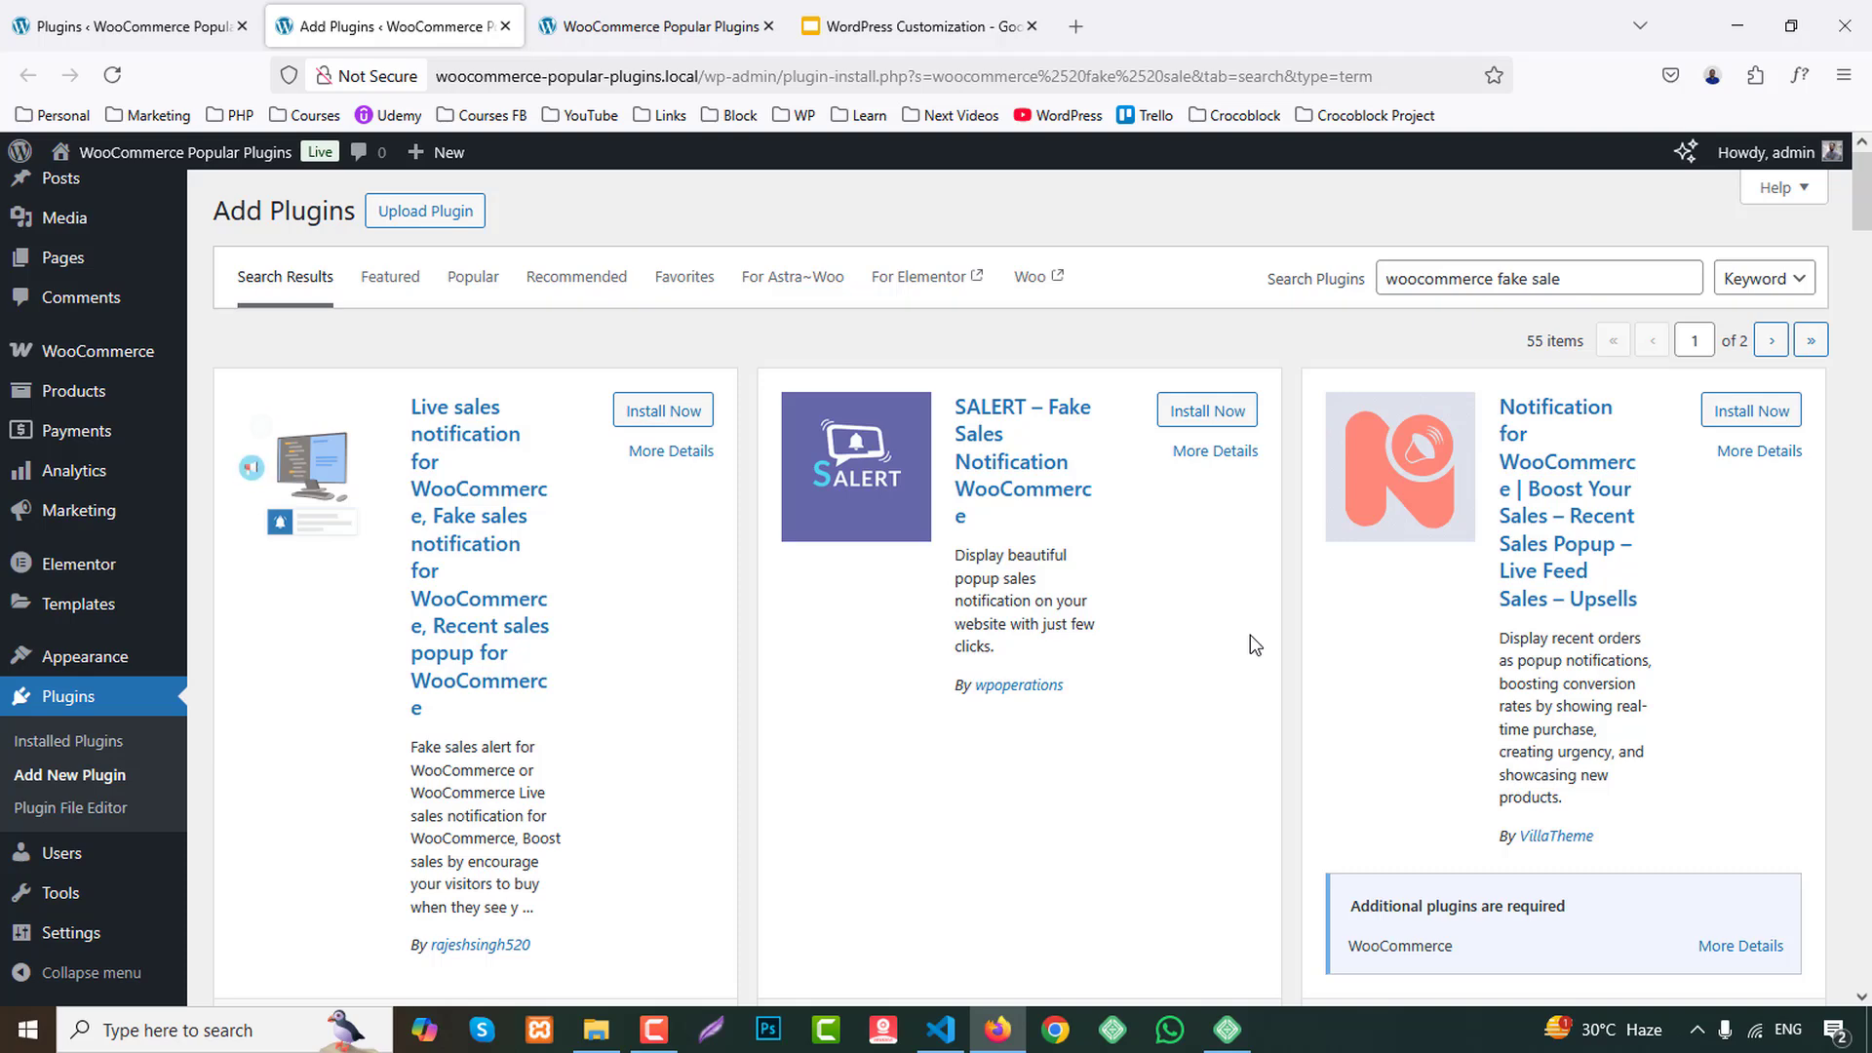
{"action": "scroll", "coordinate": [1639, 627], "scroll_direction": "down", "scroll_amount": 3}
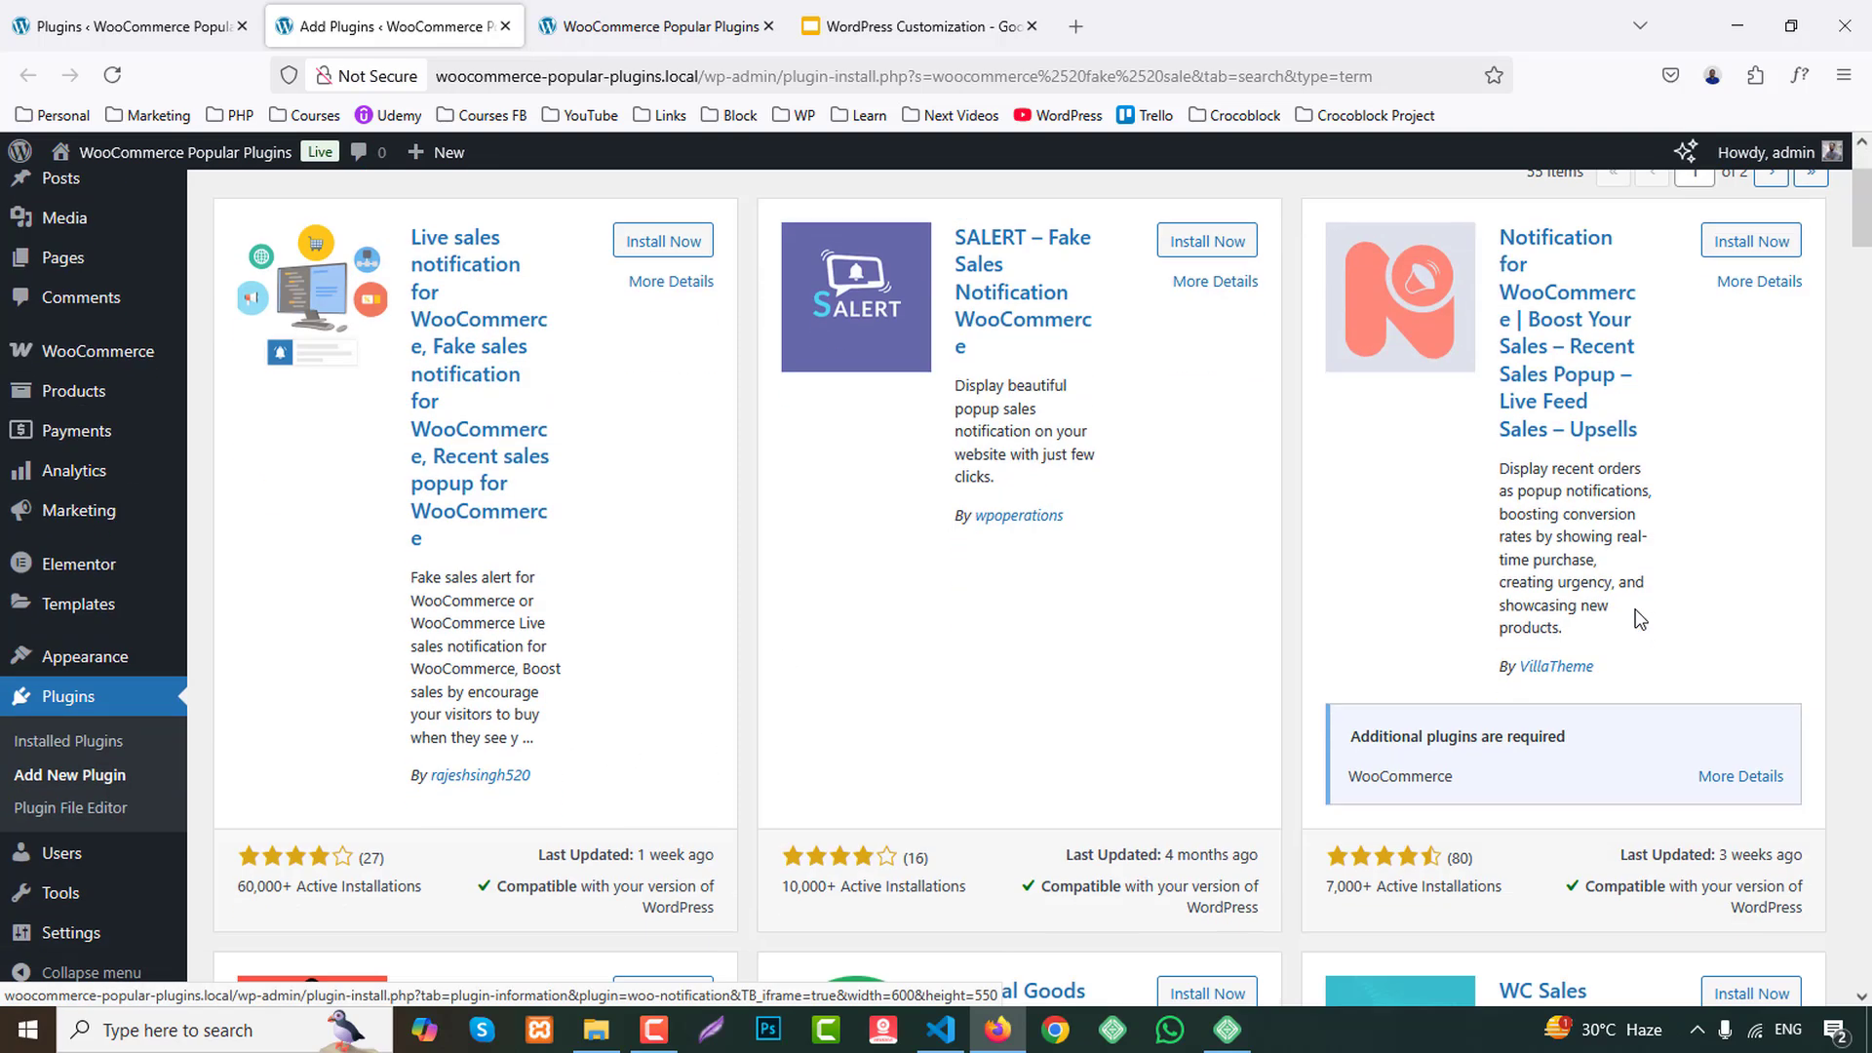
{"action": "scroll", "coordinate": [1639, 615], "scroll_direction": "up", "scroll_amount": 3}
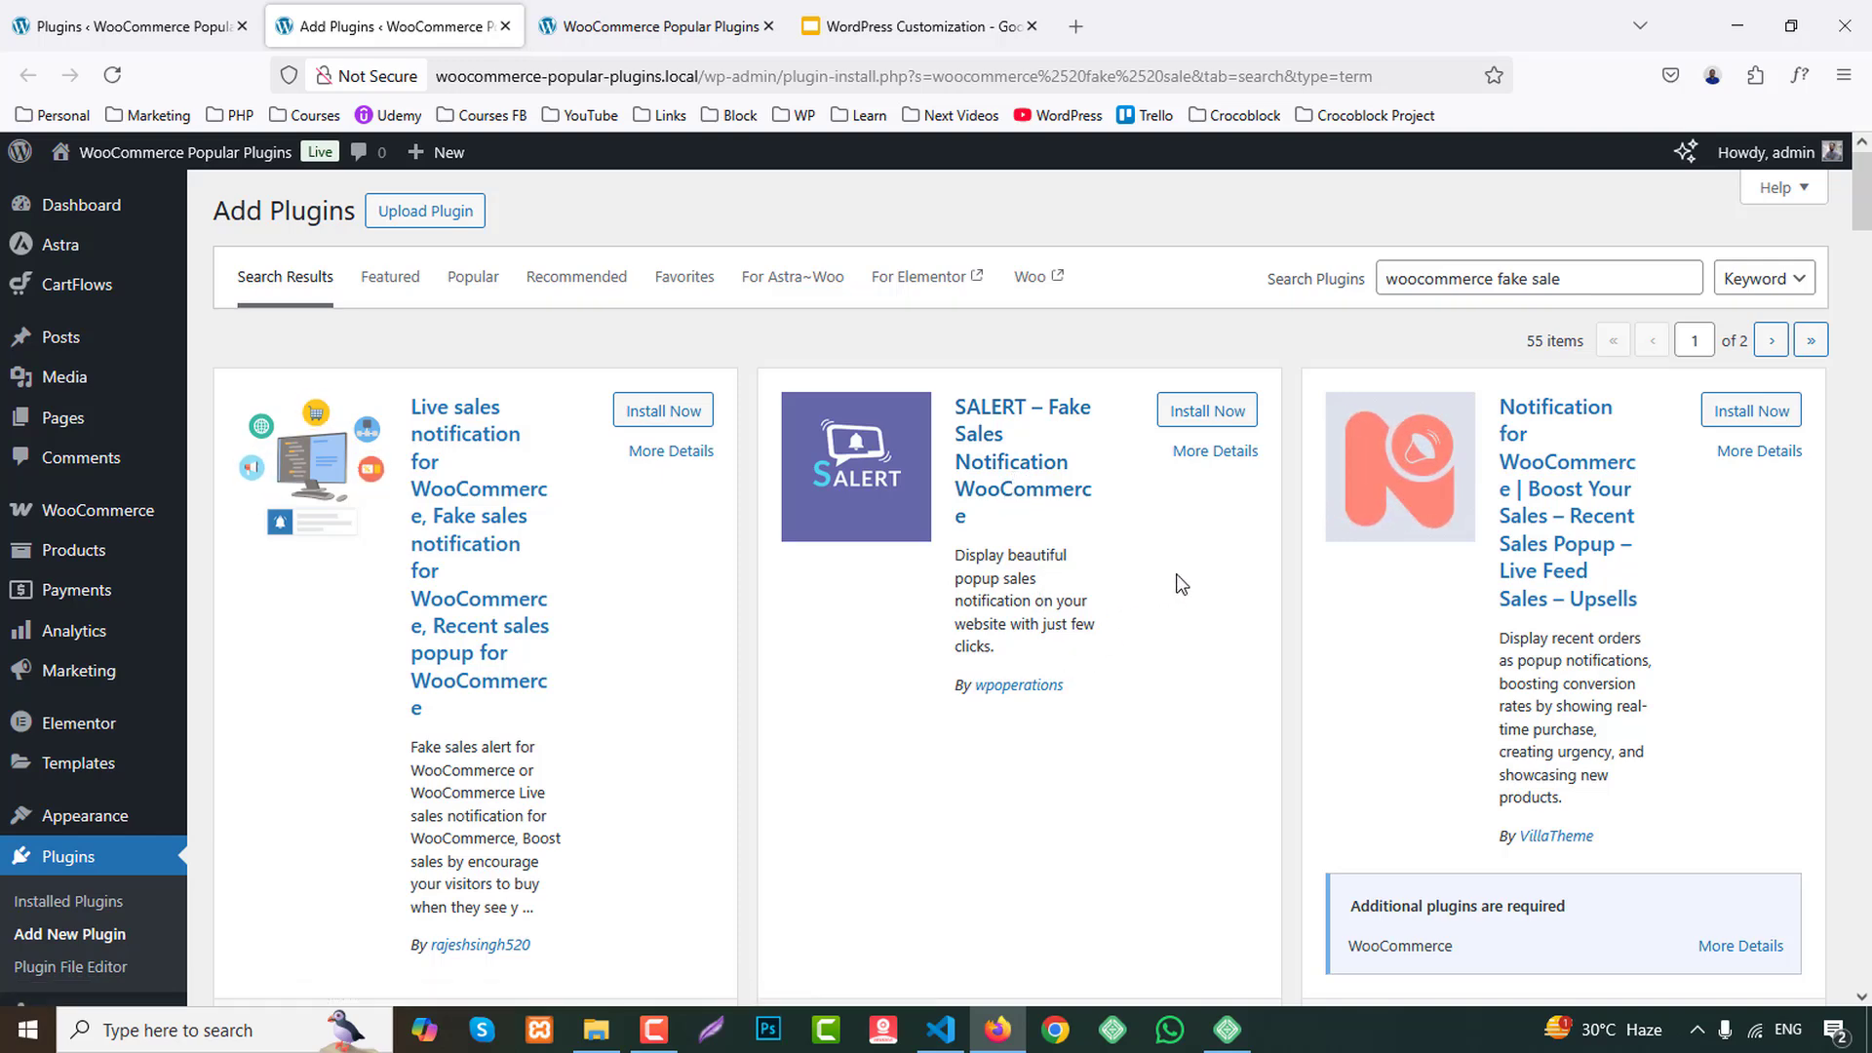
Install and activate the SALERT – Fake Sales Notification WooCommerce plugin, and open its settings page.
{"action": "left_click", "coordinate": [1207, 411]}
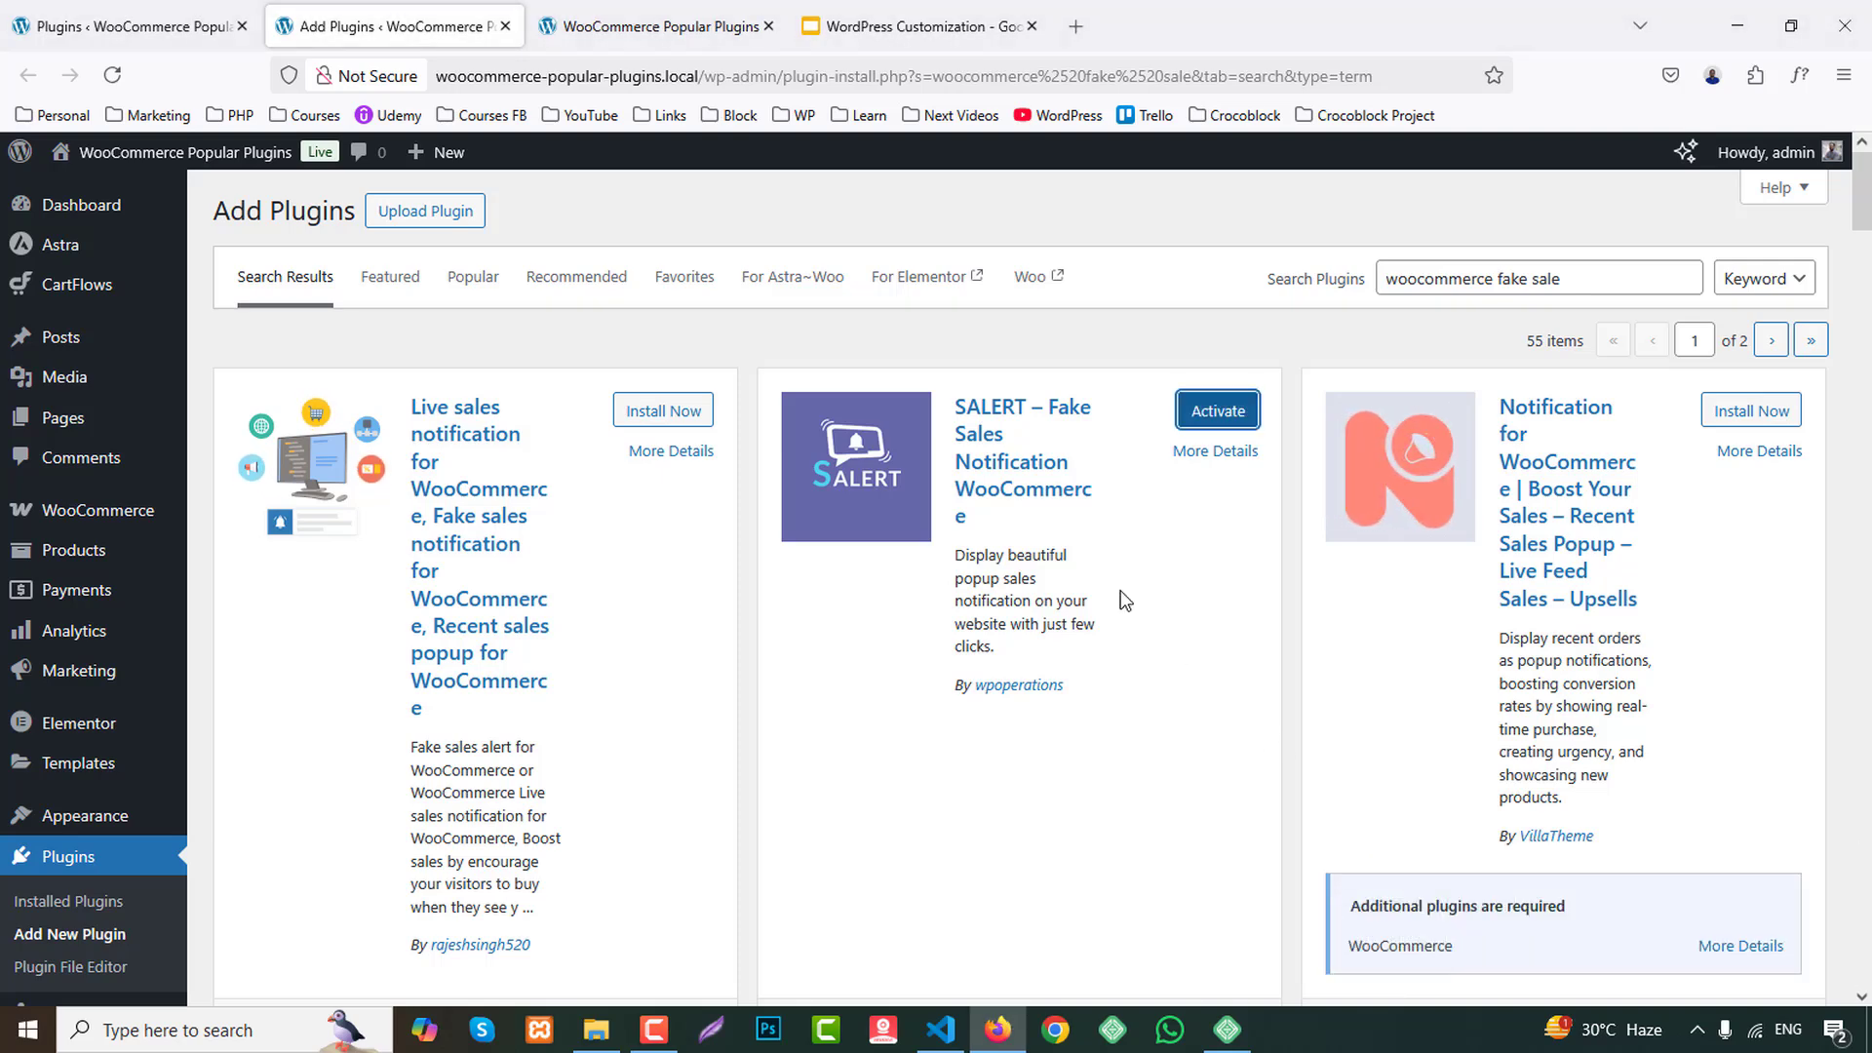
{"action": "left_click", "coordinate": [1218, 411]}
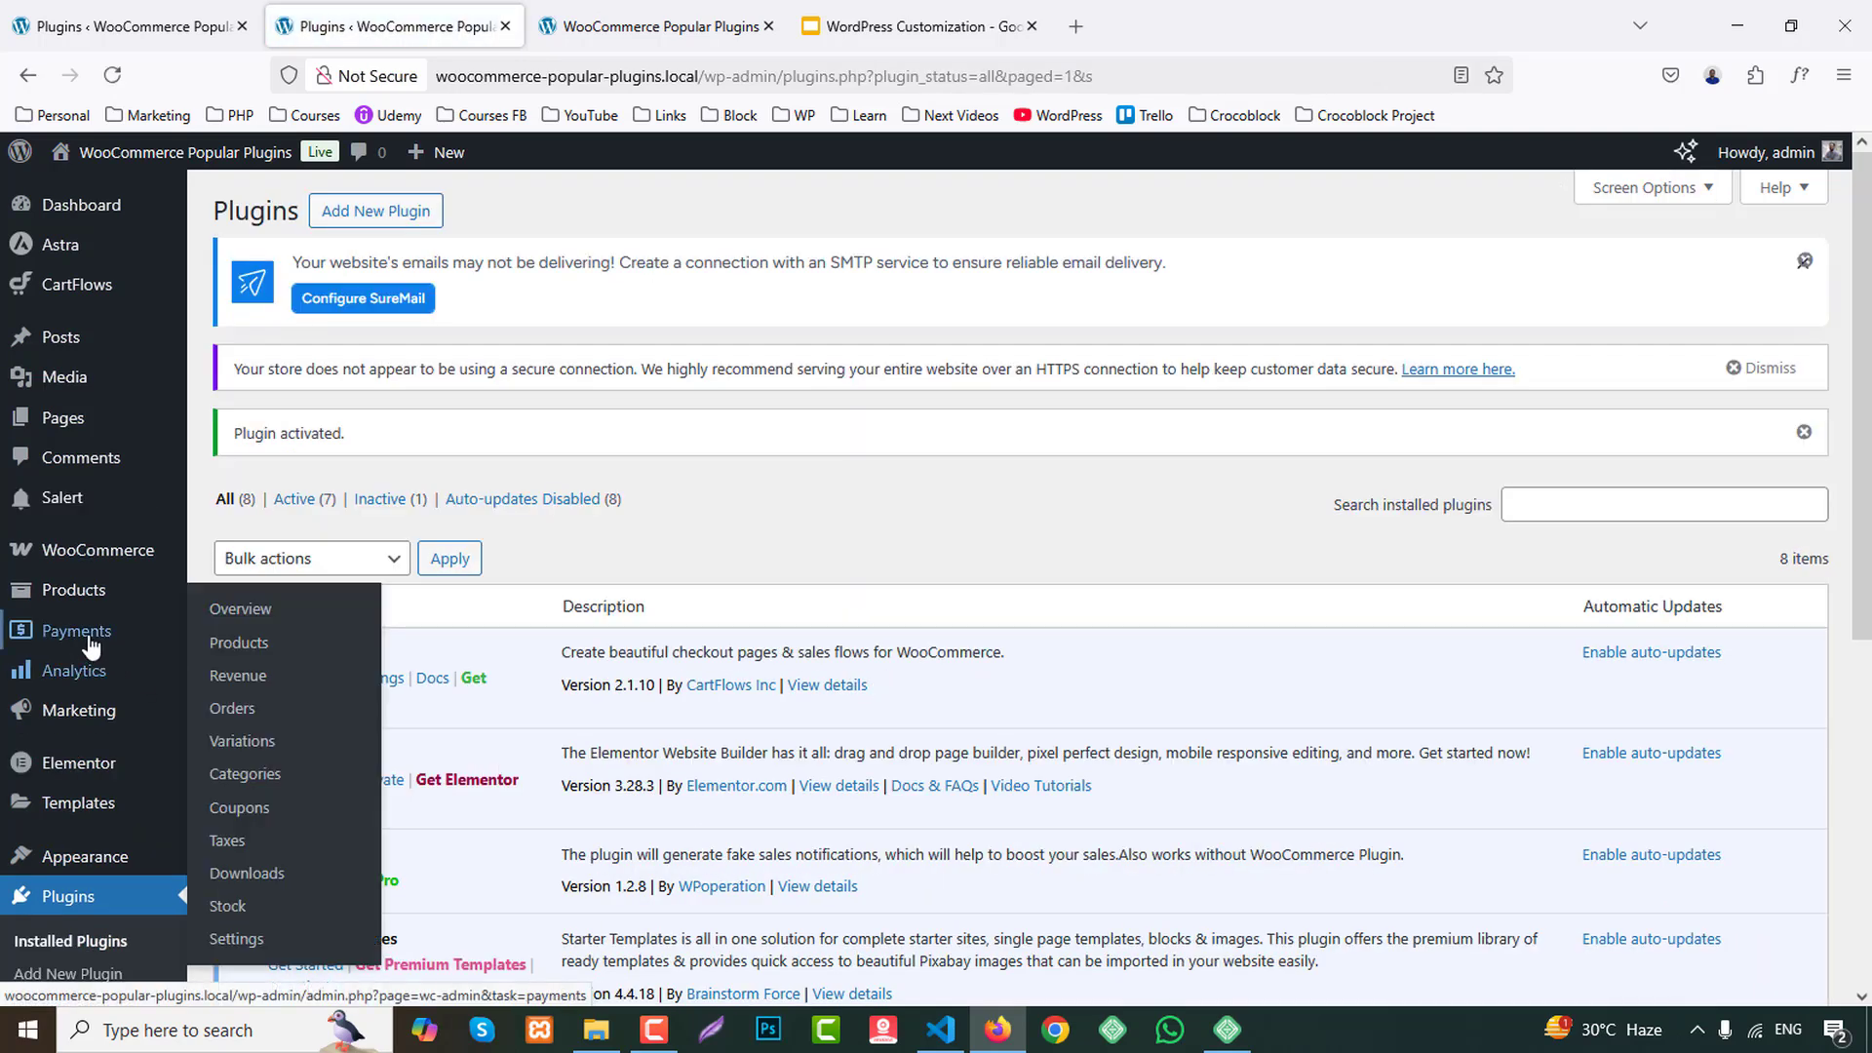
{"action": "left_click", "coordinate": [62, 507]}
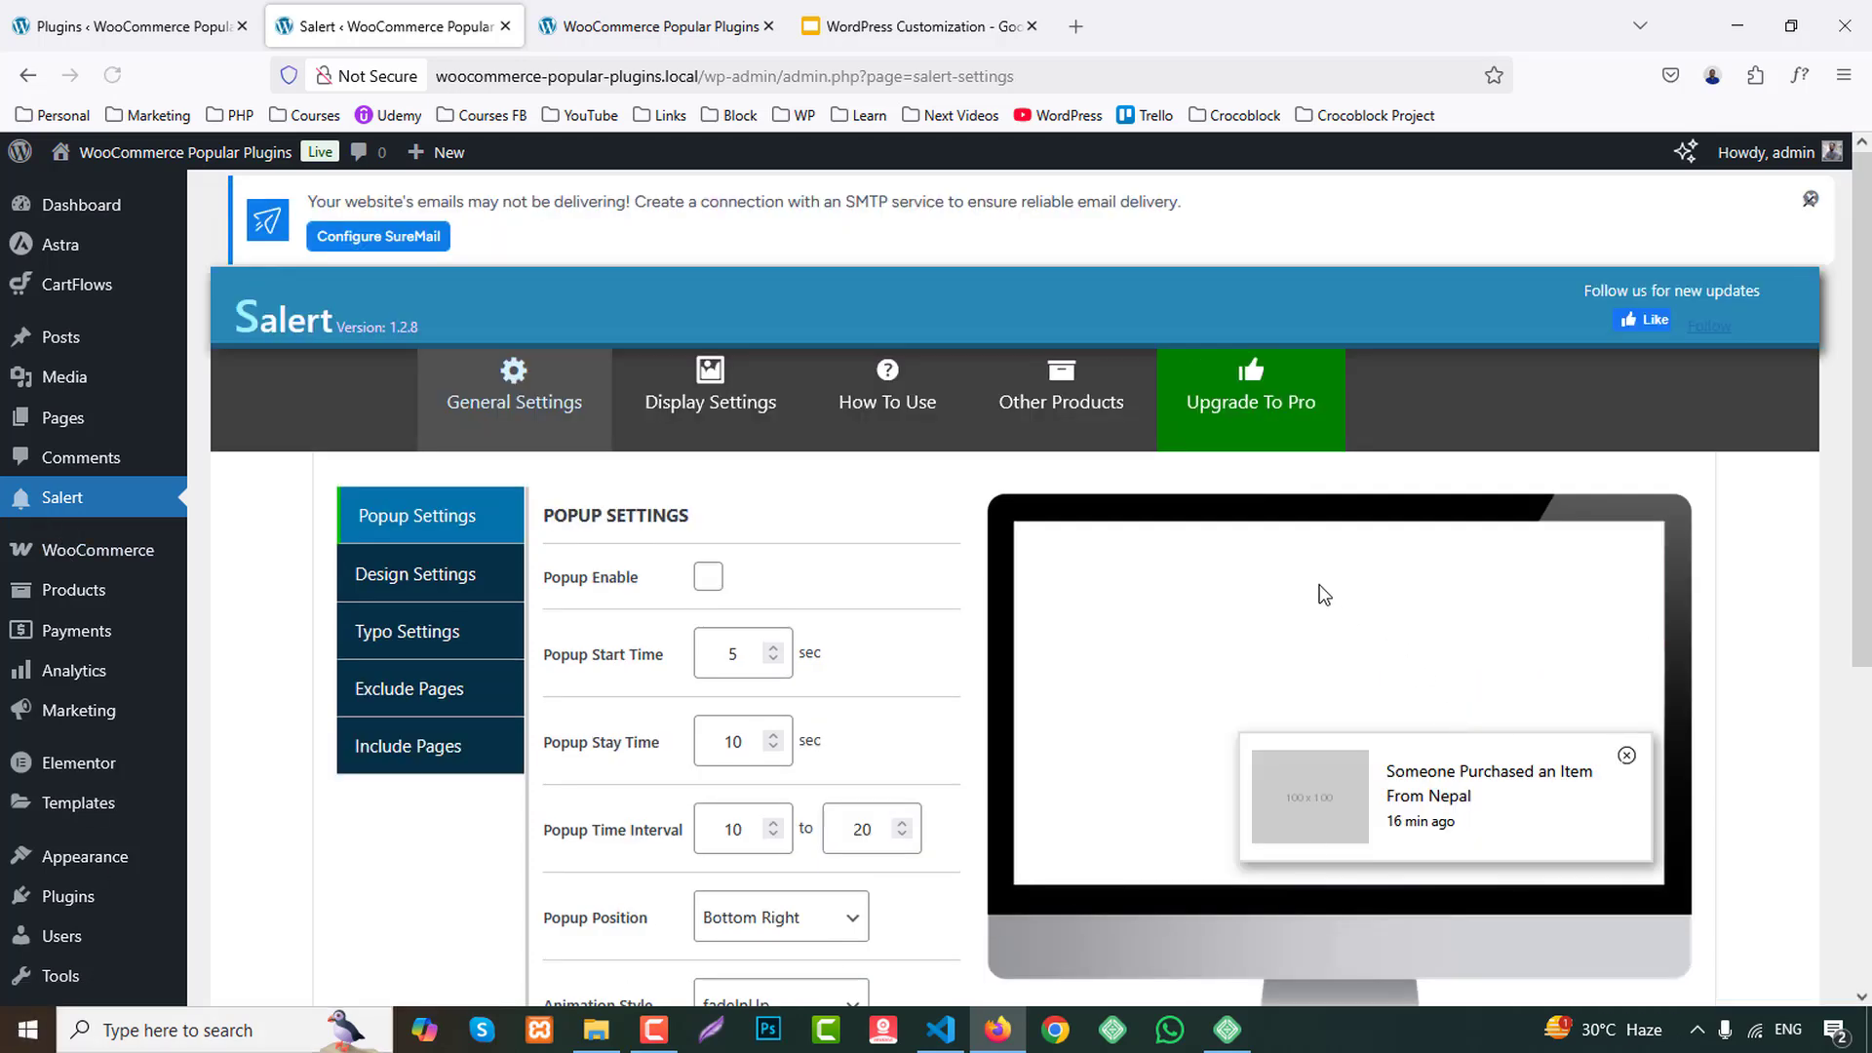
{"action": "scroll", "coordinate": [1428, 575], "scroll_direction": "down", "scroll_amount": 5}
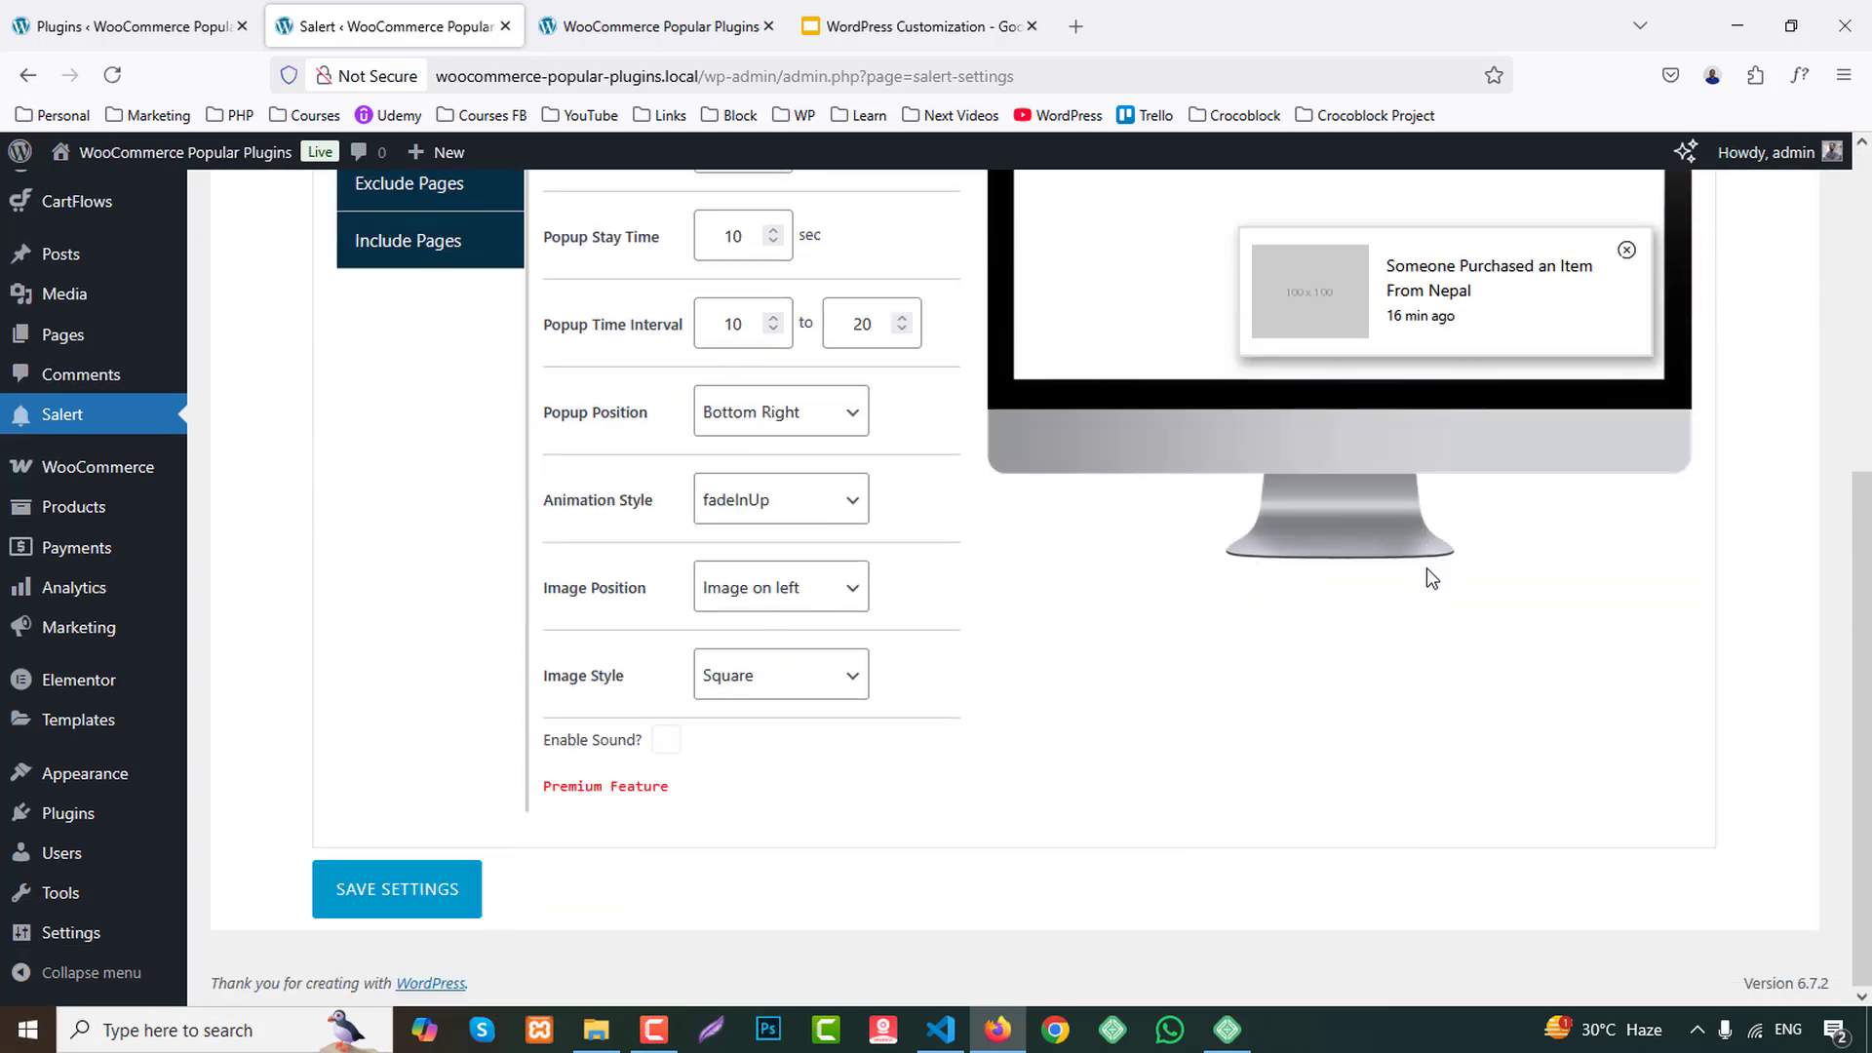
Reload the storefront home page and look through it for a sales notification popup.
{"action": "left_click", "coordinate": [663, 27]}
{"action": "left_click", "coordinate": [113, 75]}
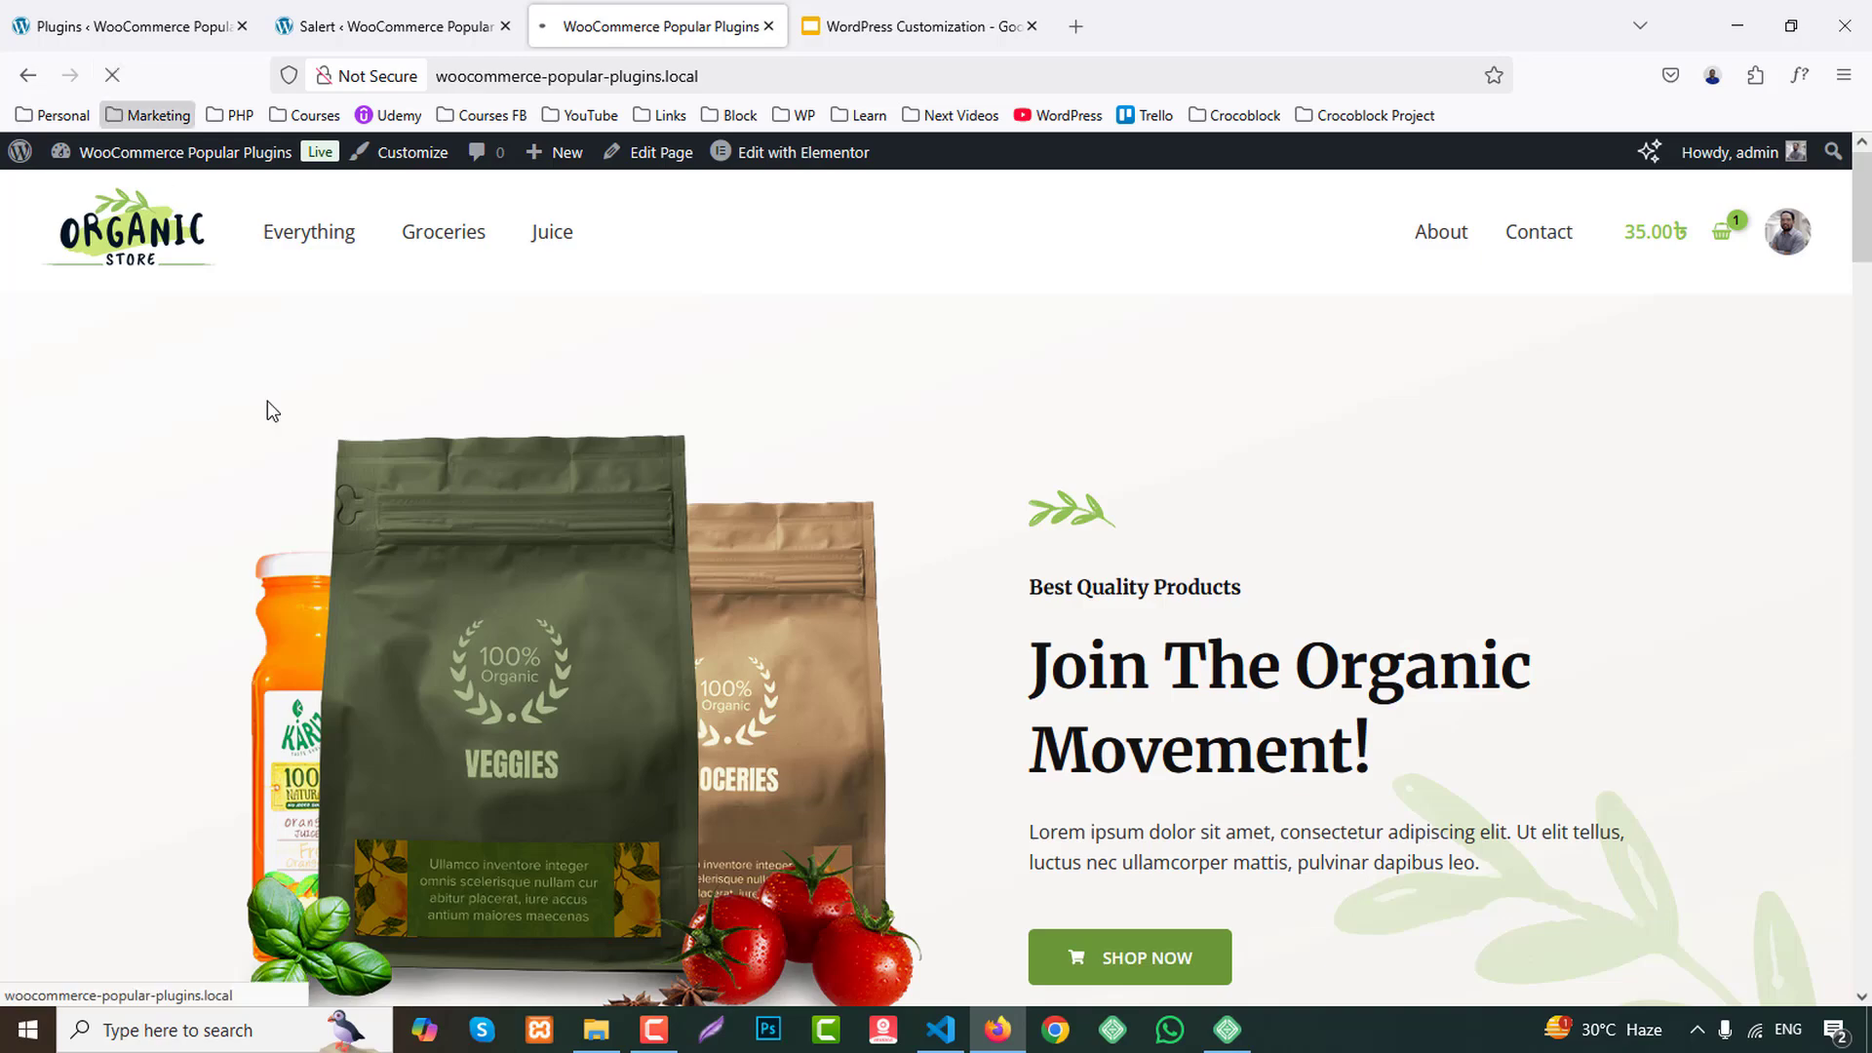
{"action": "scroll", "coordinate": [1860, 598], "scroll_direction": "down", "scroll_amount": 15}
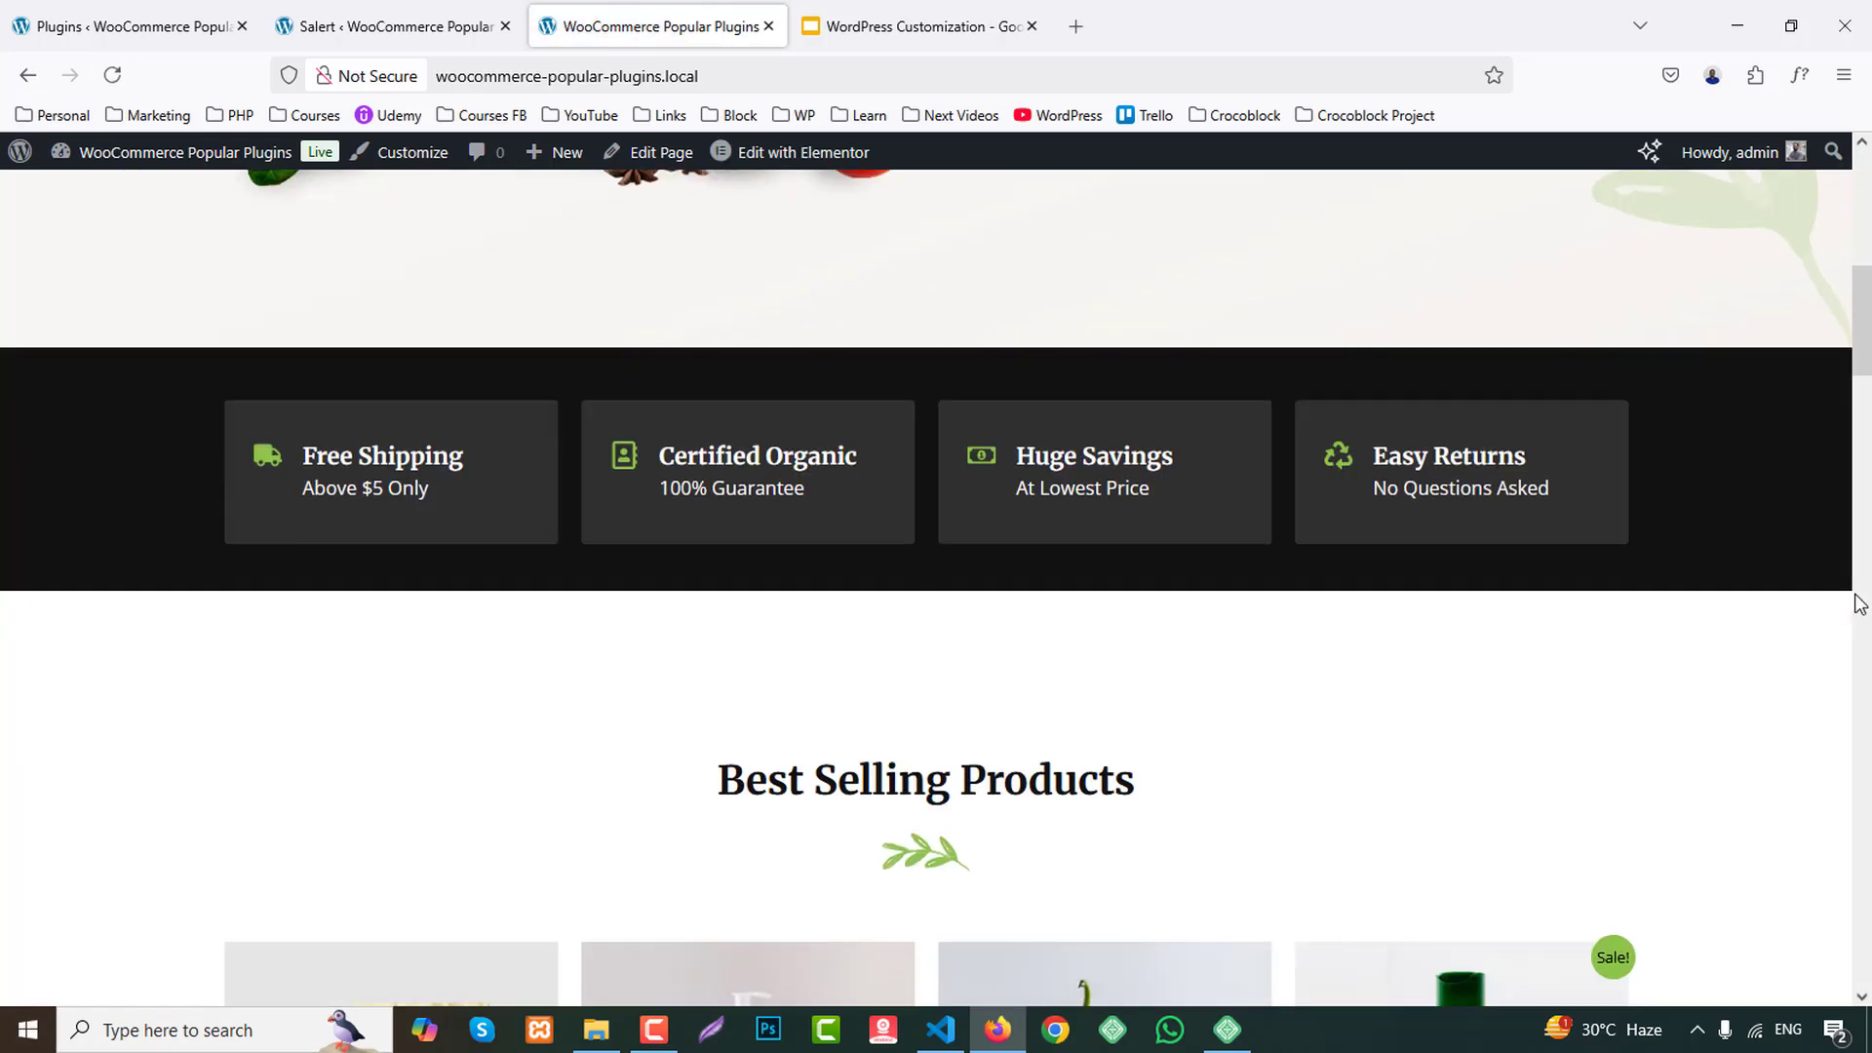
{"action": "scroll", "coordinate": [1861, 634], "scroll_direction": "up", "scroll_amount": 5}
{"action": "scroll", "coordinate": [1862, 646], "scroll_direction": "down", "scroll_amount": 5}
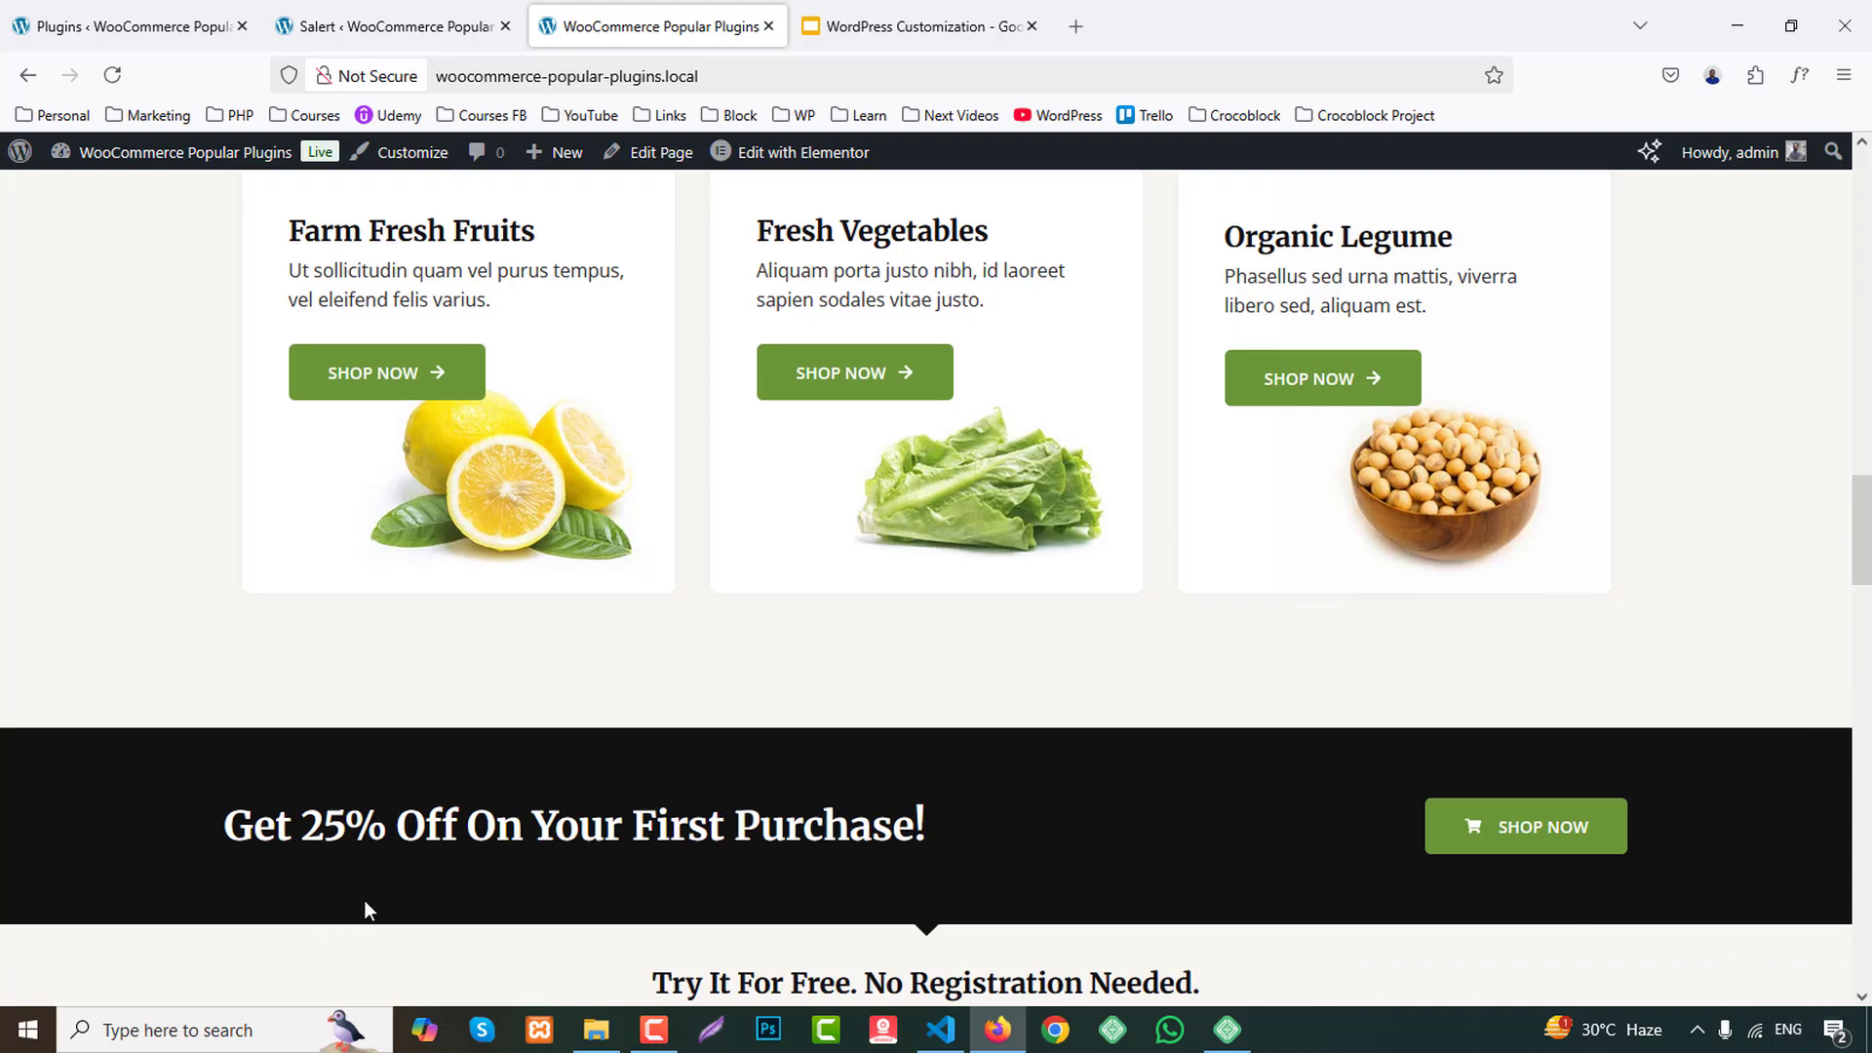
{"action": "scroll", "coordinate": [368, 909], "scroll_direction": "up", "scroll_amount": 1}
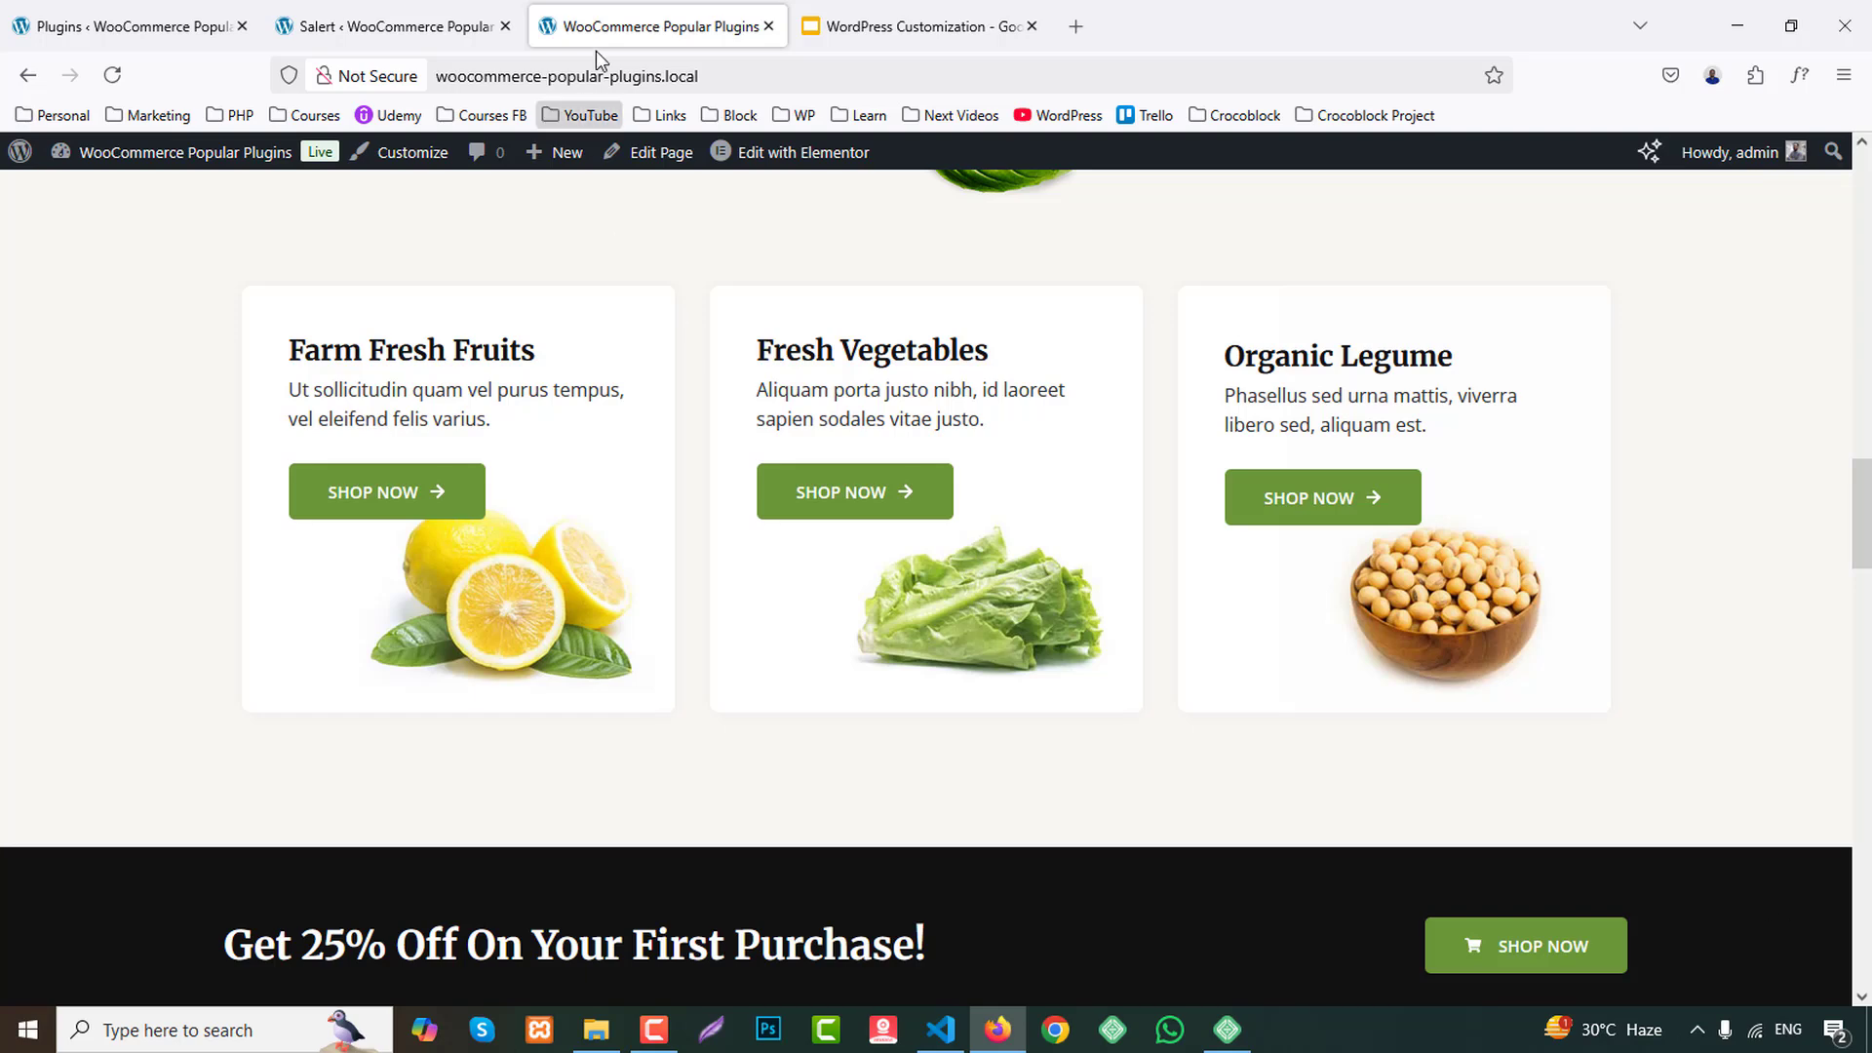
Review Salert's display settings, usage help and general design settings.
{"action": "left_click", "coordinate": [471, 12]}
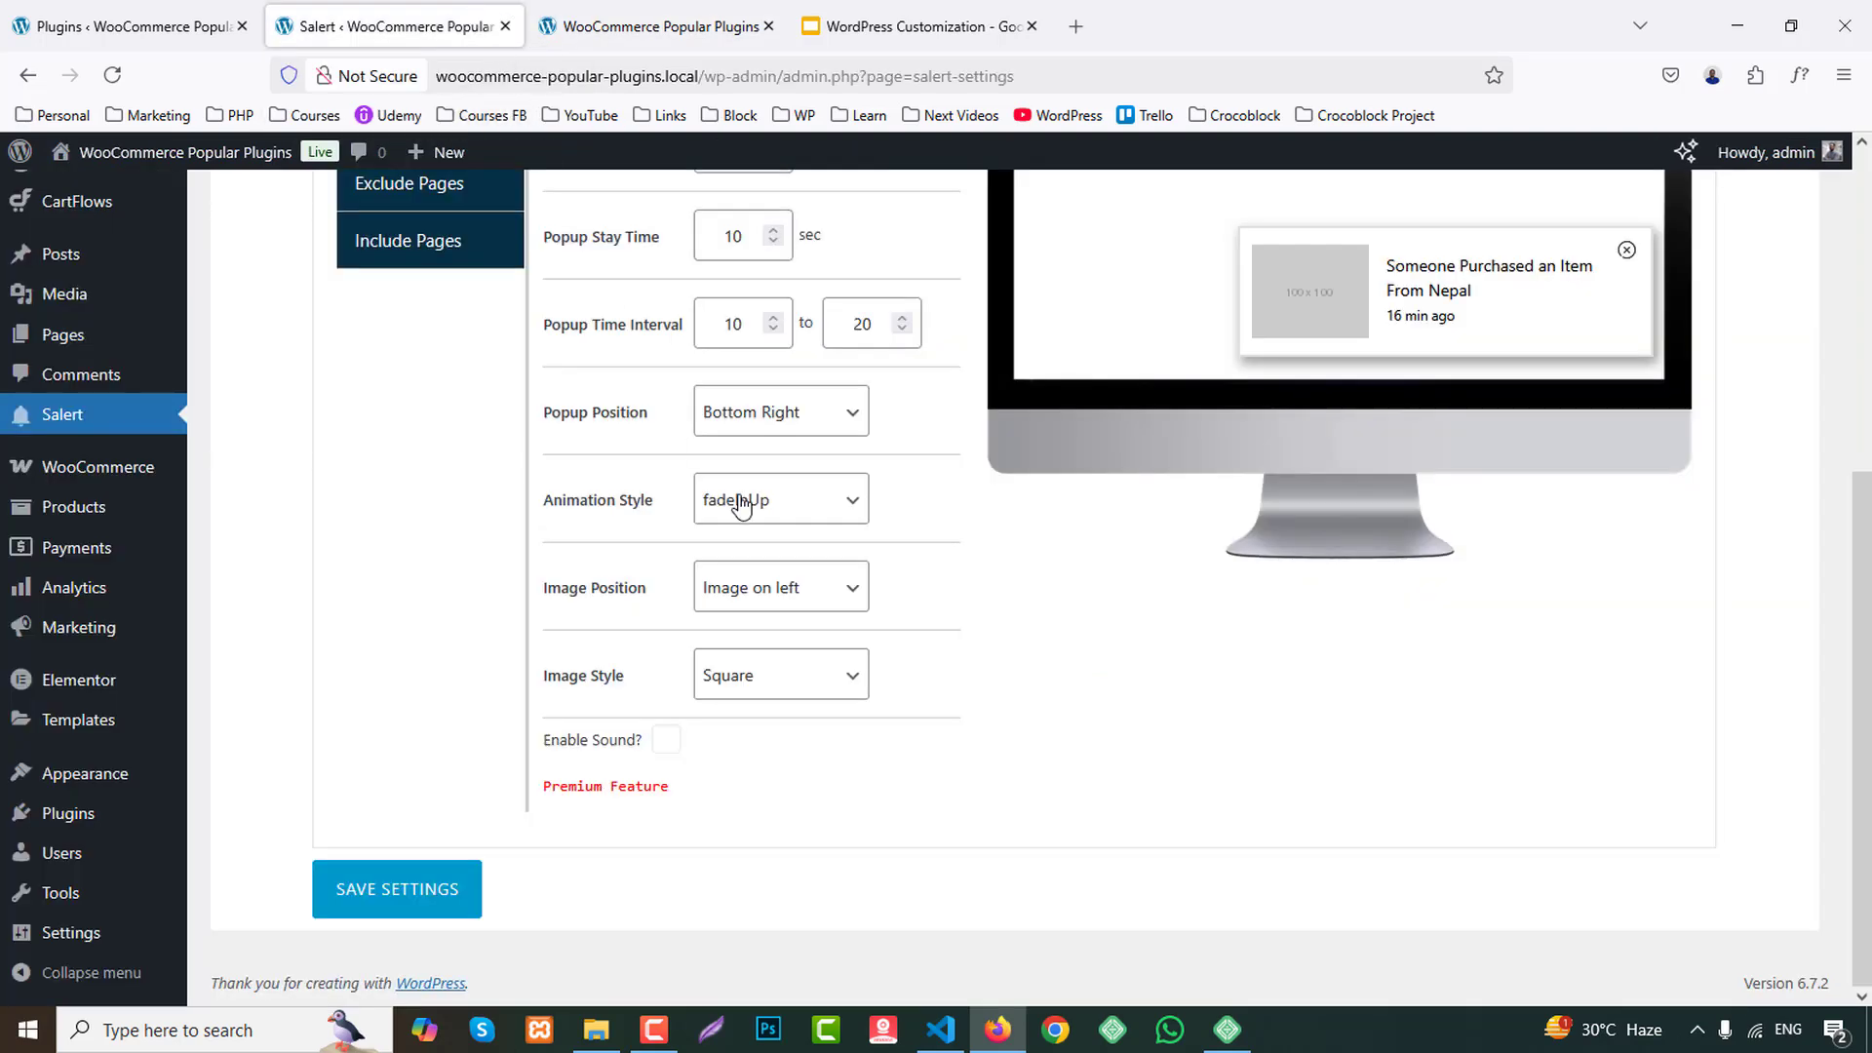
{"action": "scroll", "coordinate": [931, 639], "scroll_direction": "up", "scroll_amount": 3}
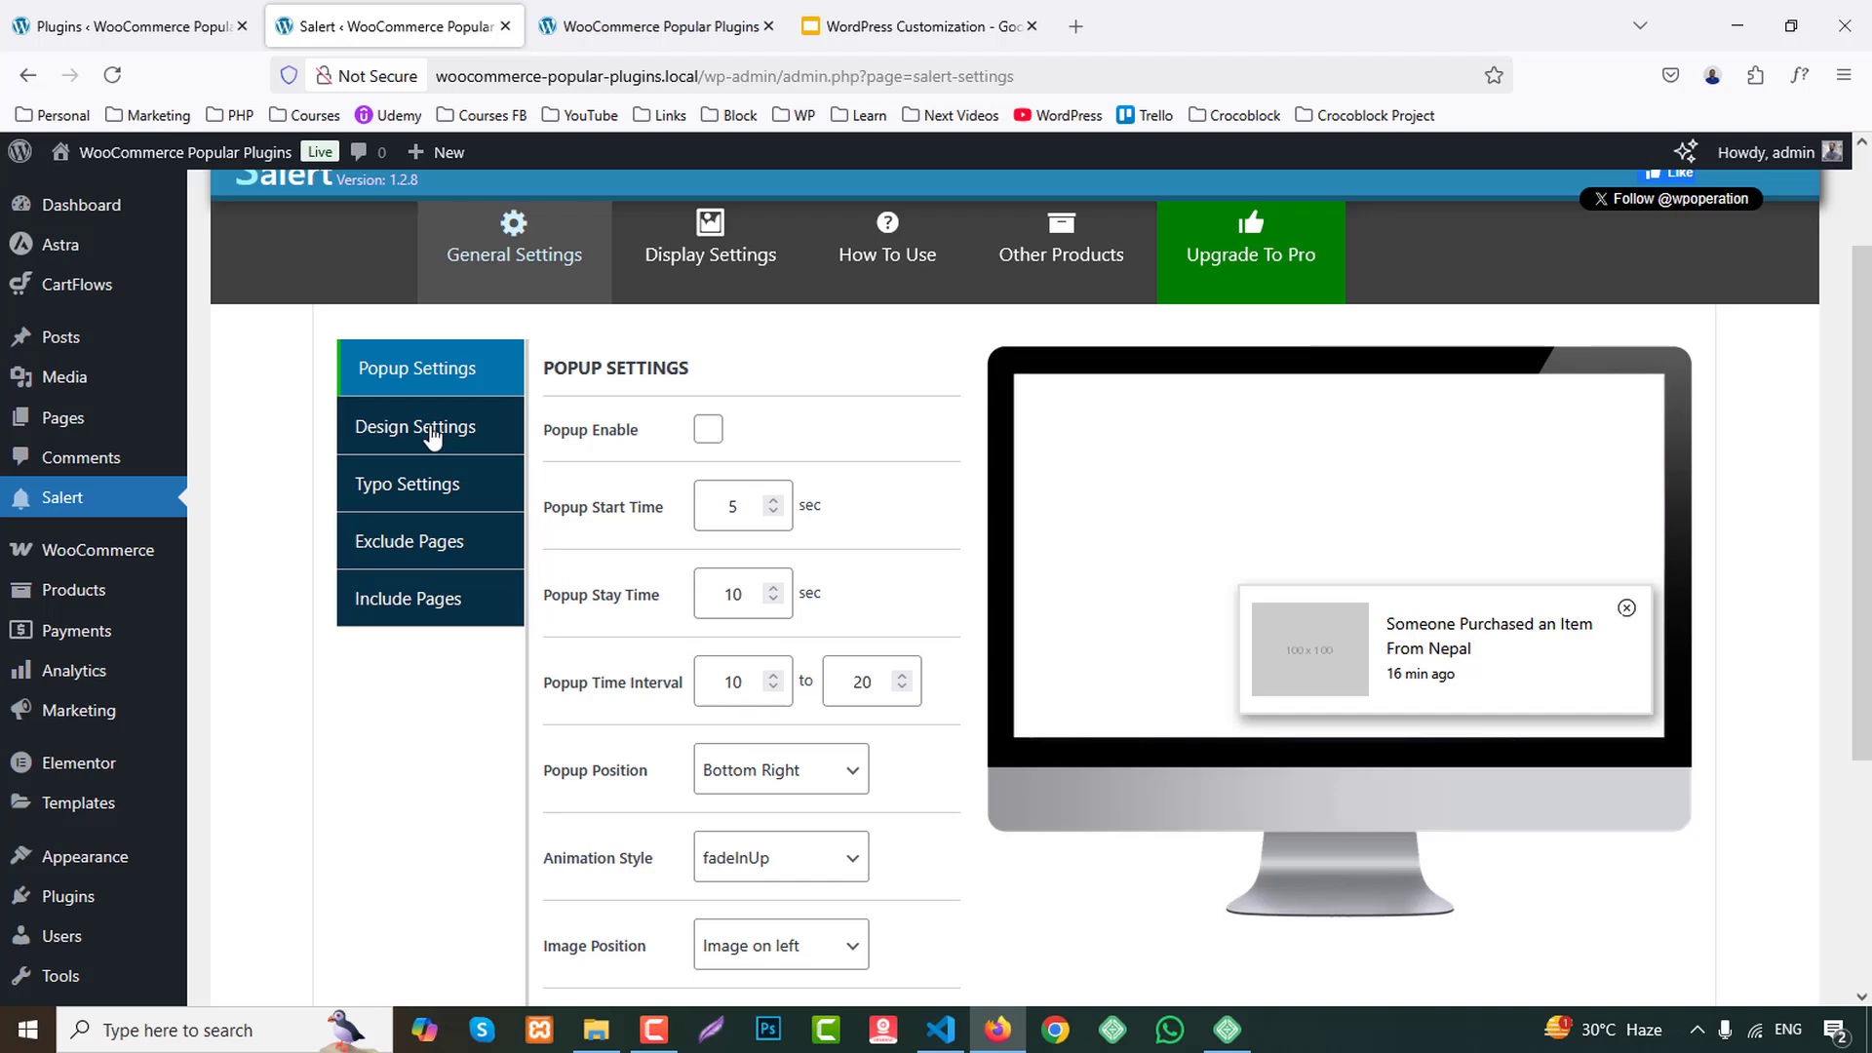
{"action": "left_click", "coordinate": [712, 239]}
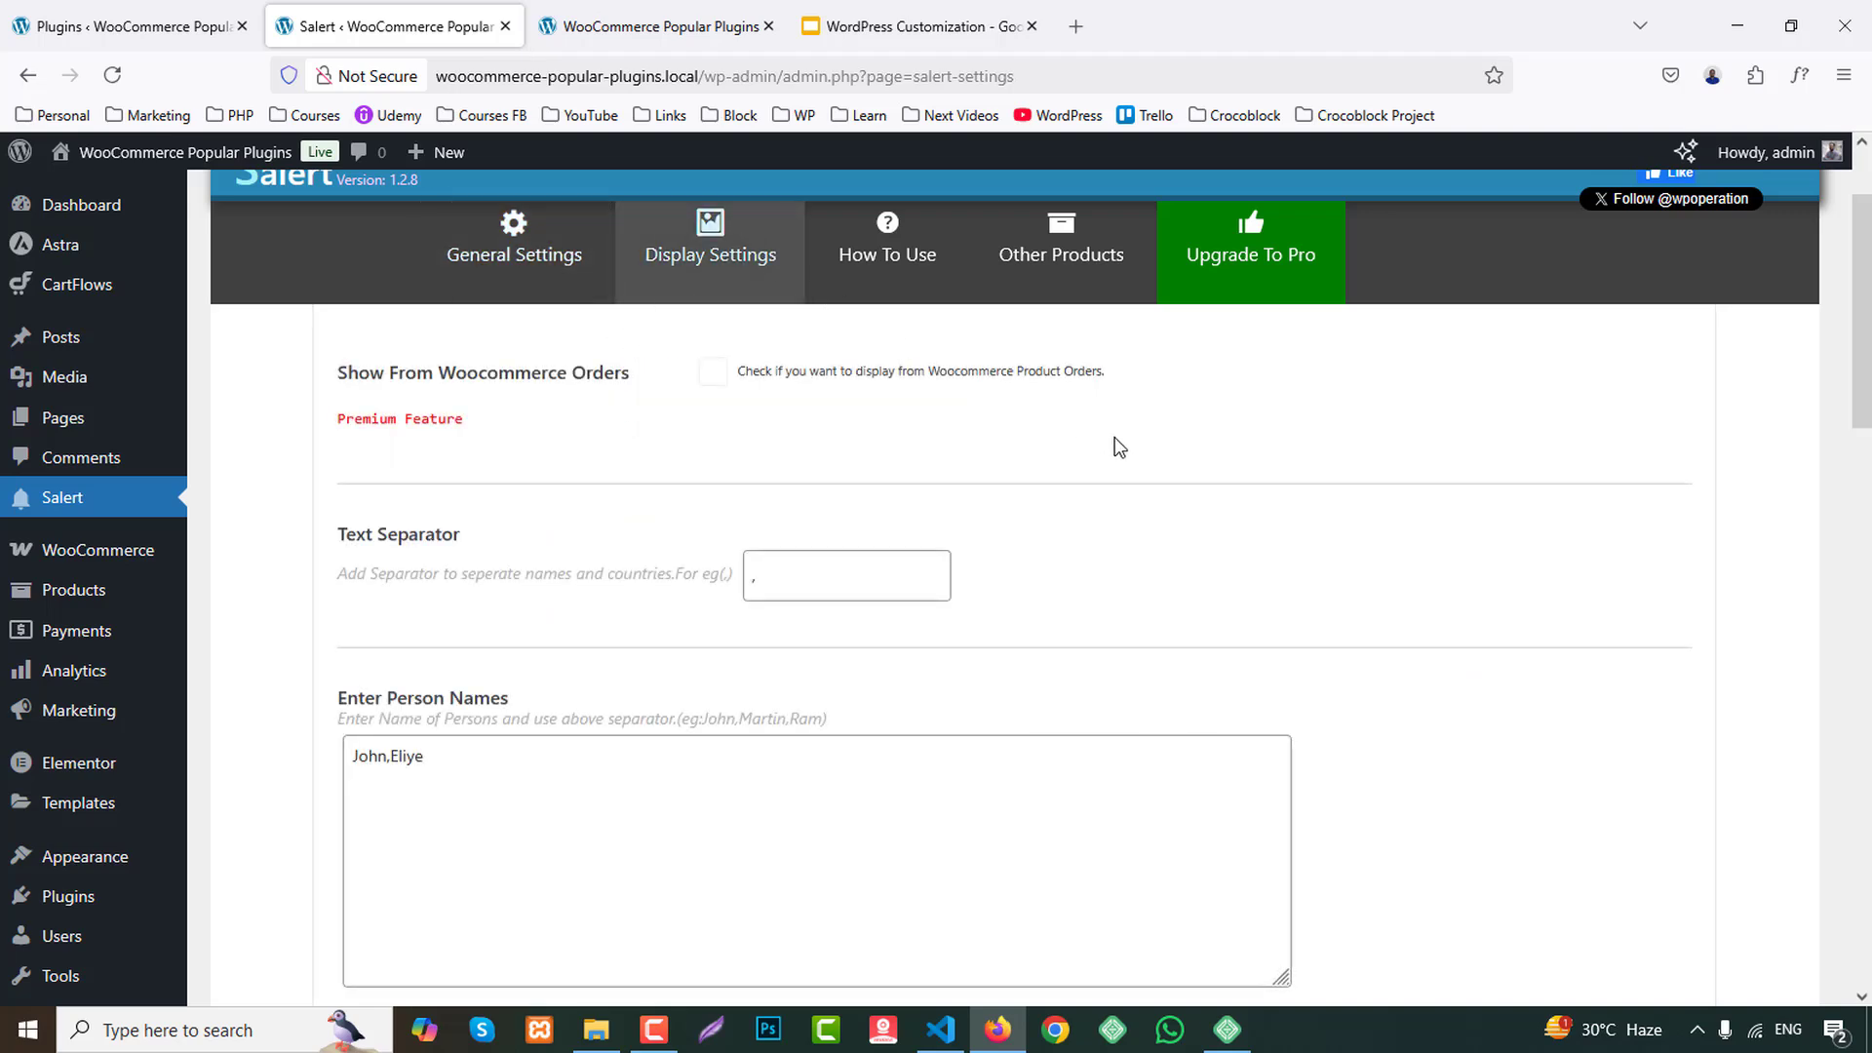
{"action": "scroll", "coordinate": [1116, 439], "scroll_direction": "down", "scroll_amount": 10}
{"action": "scroll", "coordinate": [1115, 439], "scroll_direction": "up", "scroll_amount": 7}
{"action": "scroll", "coordinate": [1112, 439], "scroll_direction": "up", "scroll_amount": 5}
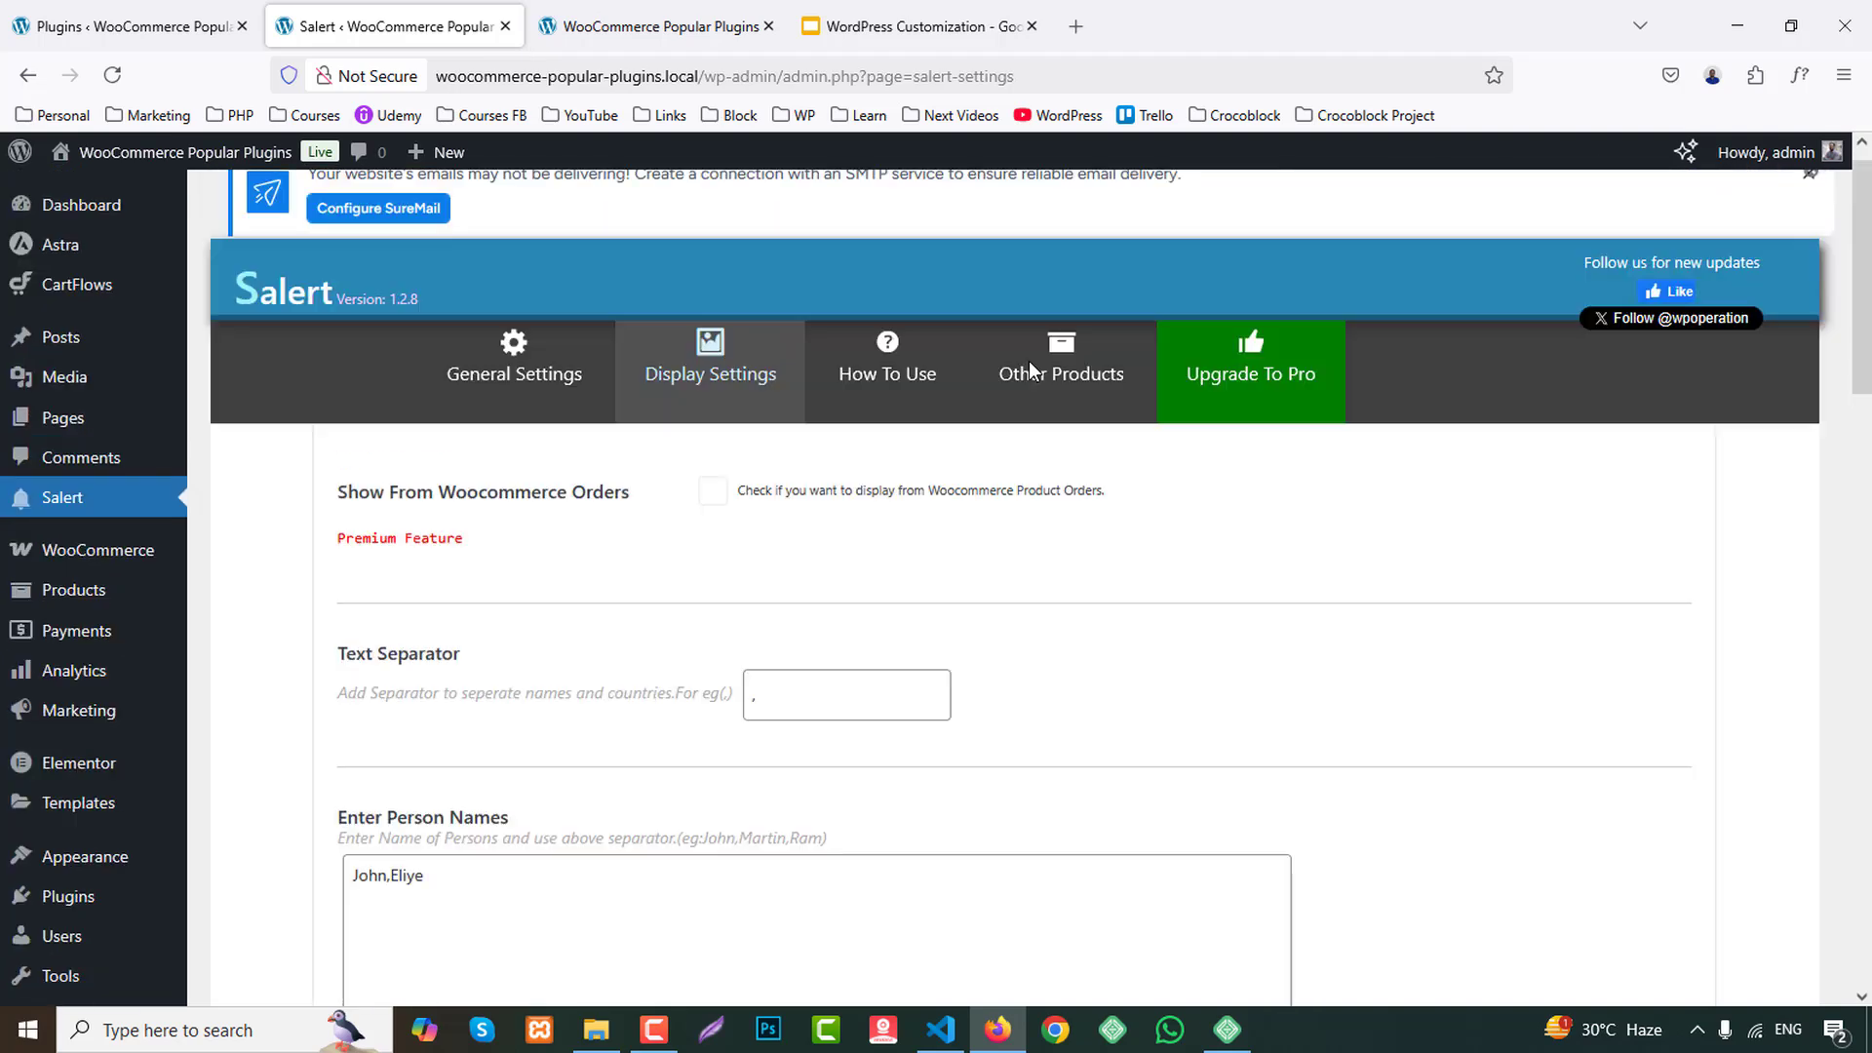
{"action": "left_click", "coordinate": [890, 371]}
{"action": "left_click", "coordinate": [532, 368]}
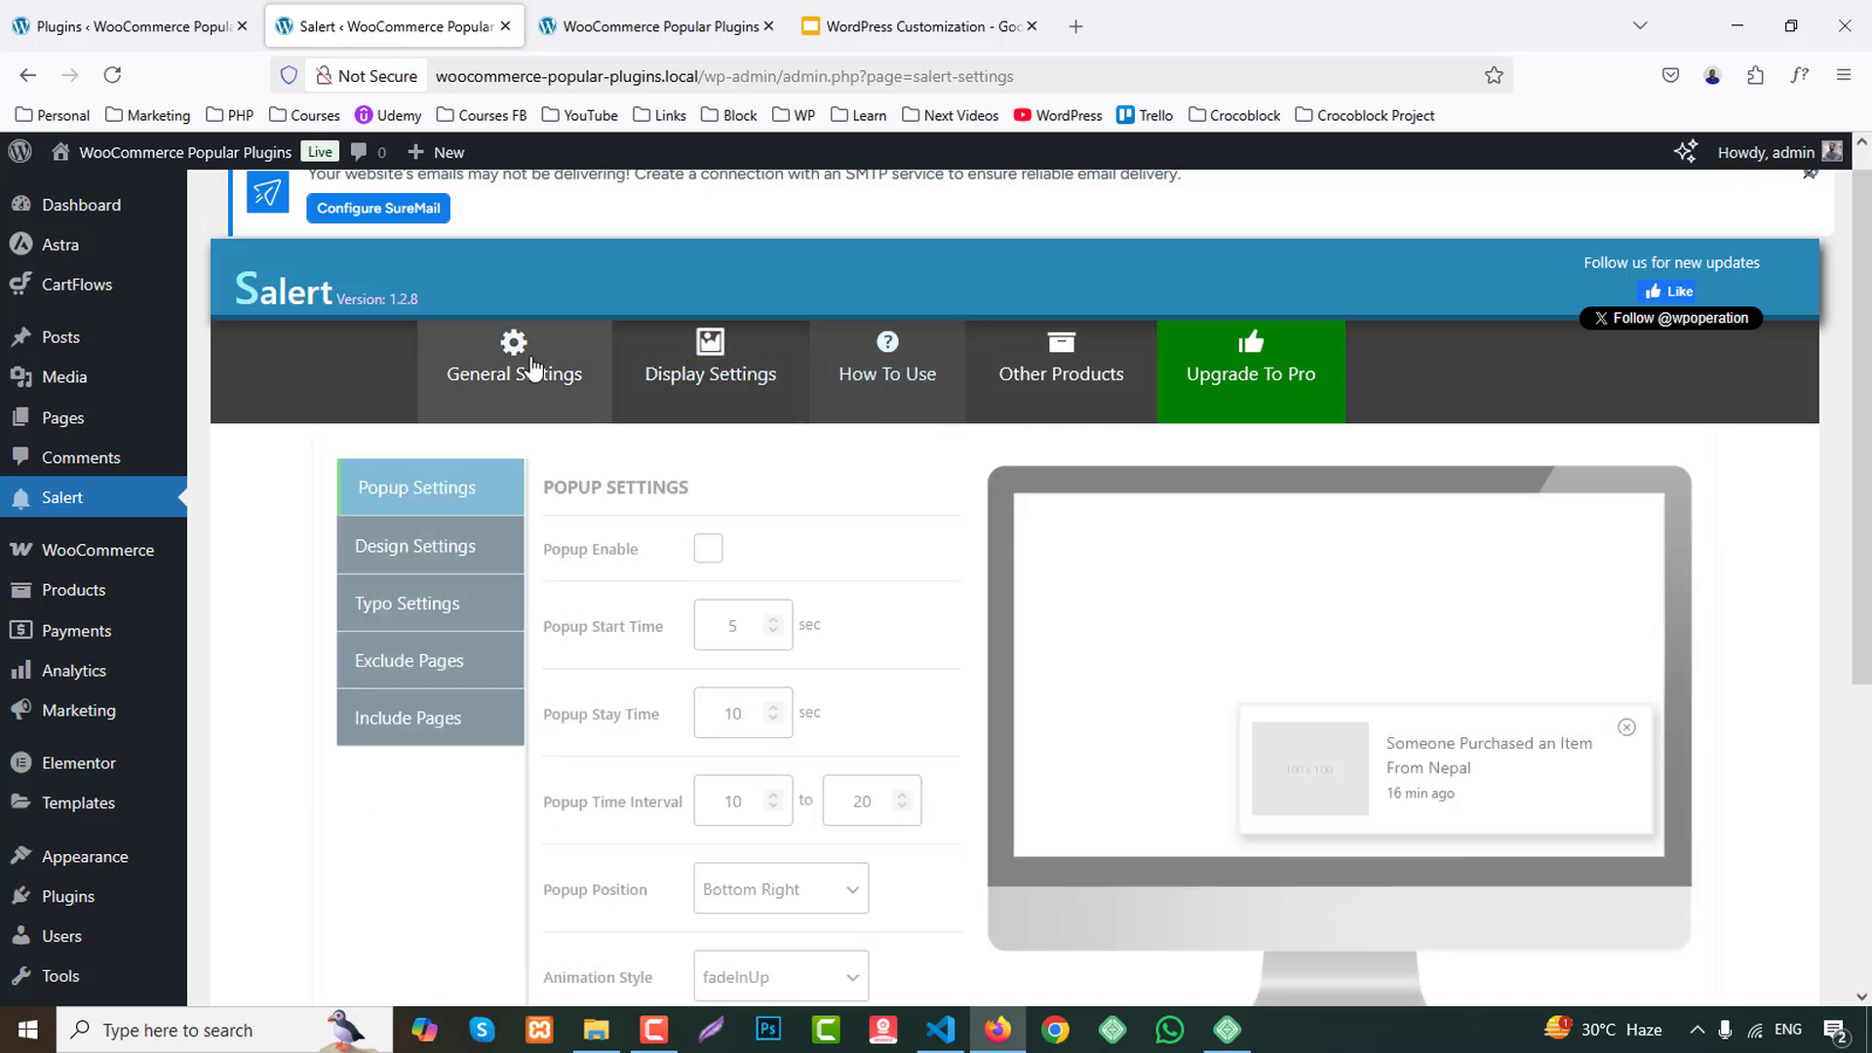
{"action": "left_click", "coordinate": [409, 560]}
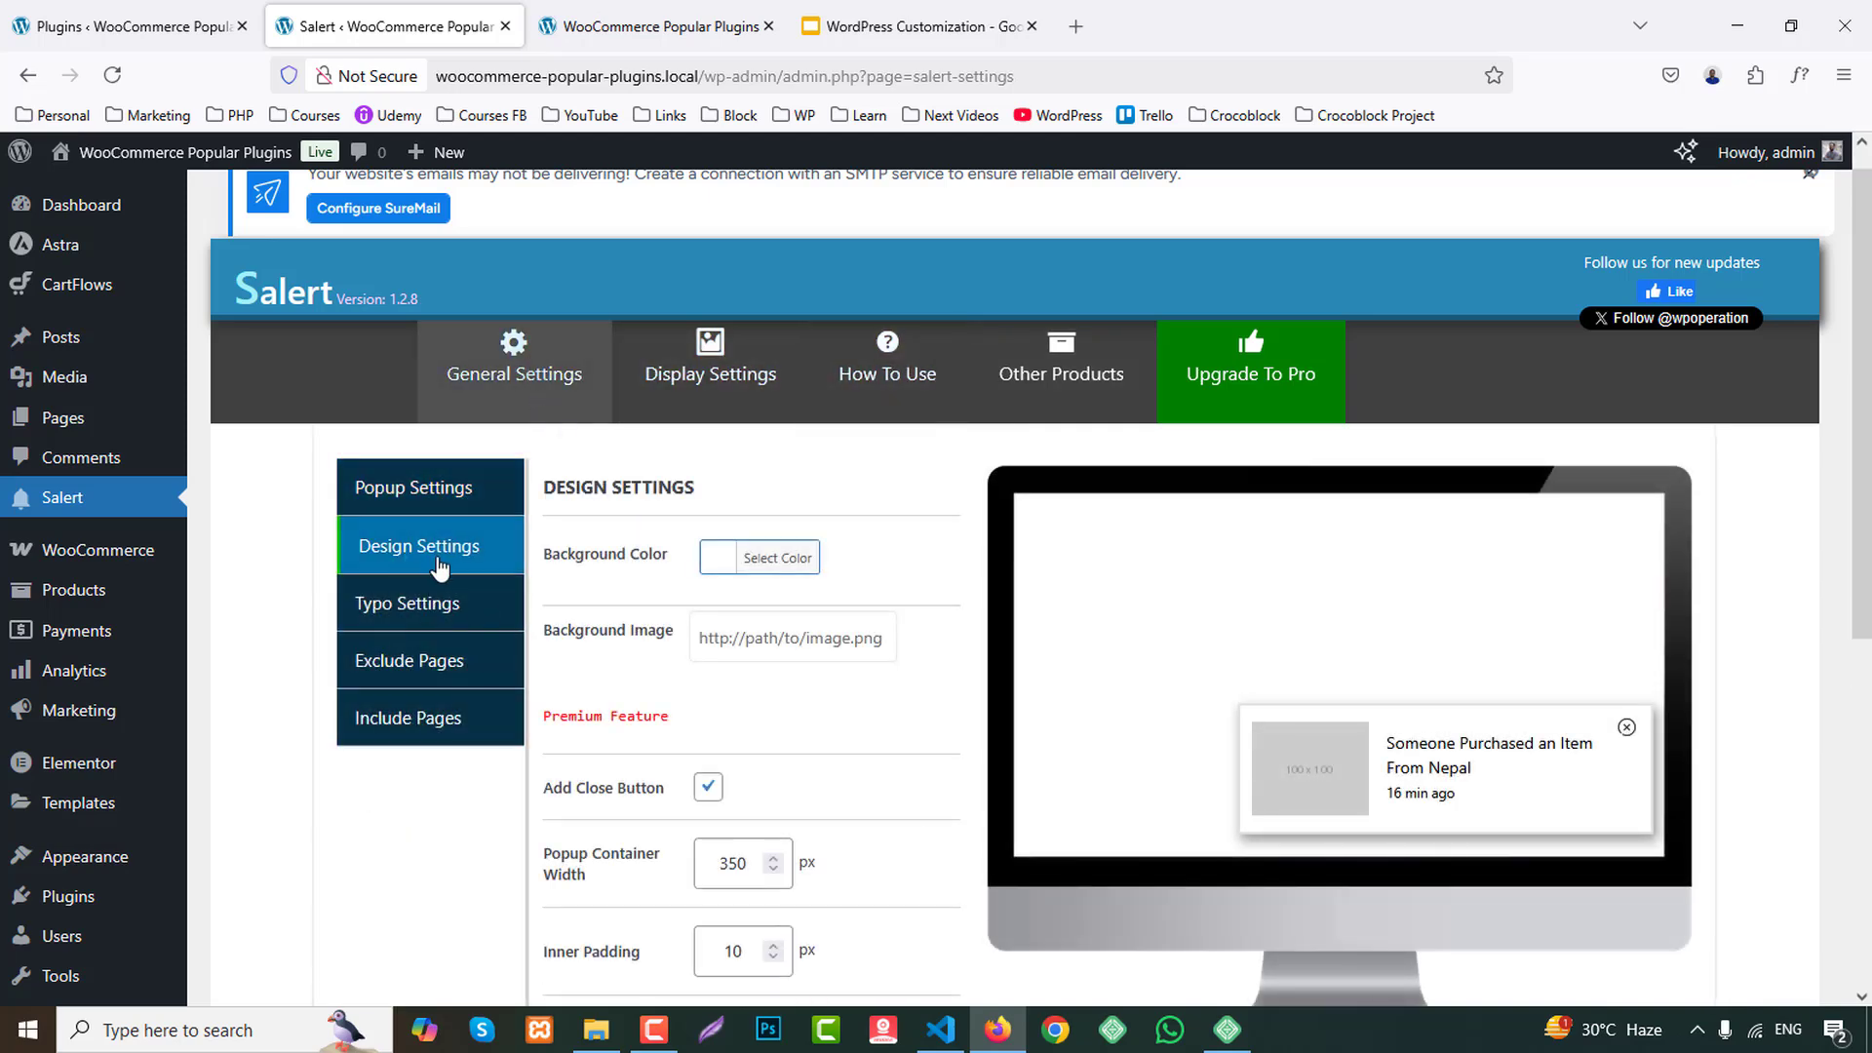
Enable the popup in Salert's popup settings and save, and reload the storefront home page to check it.
{"action": "left_click", "coordinate": [429, 495]}
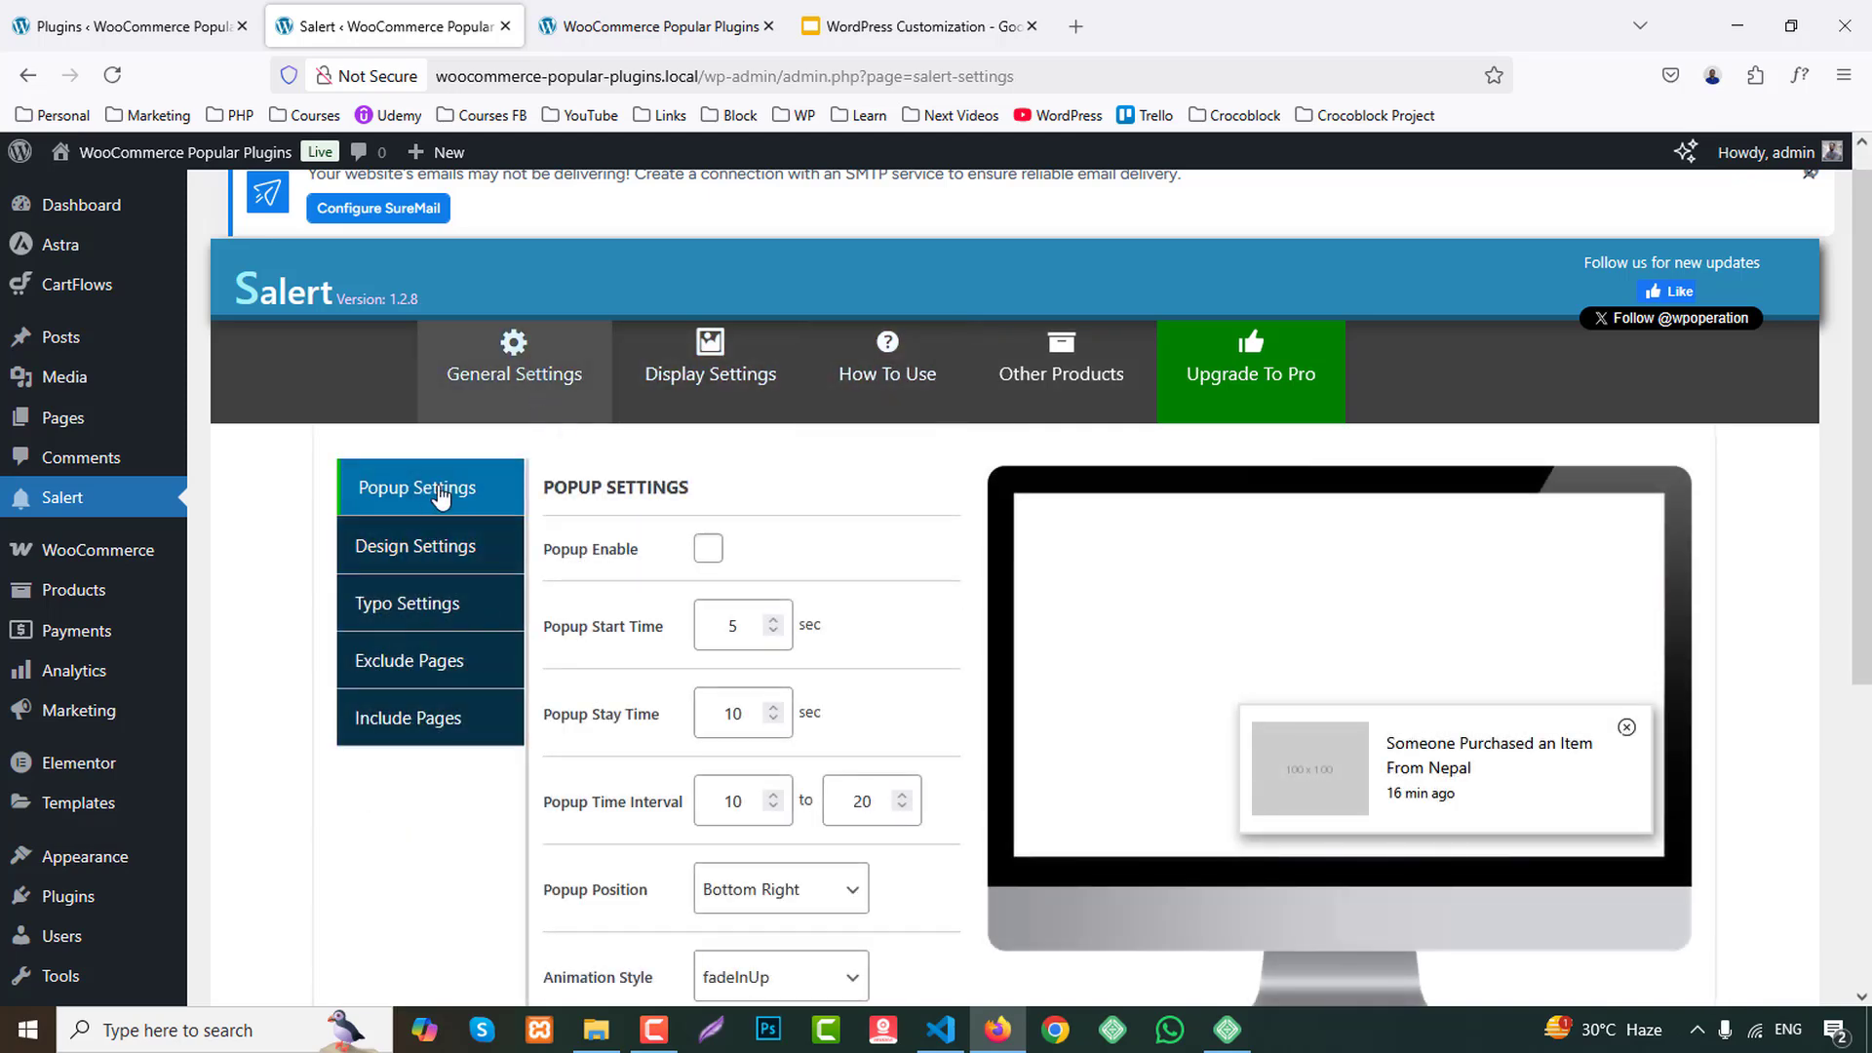
{"action": "left_click", "coordinate": [716, 557]}
{"action": "scroll", "coordinate": [712, 734], "scroll_direction": "down", "scroll_amount": 5}
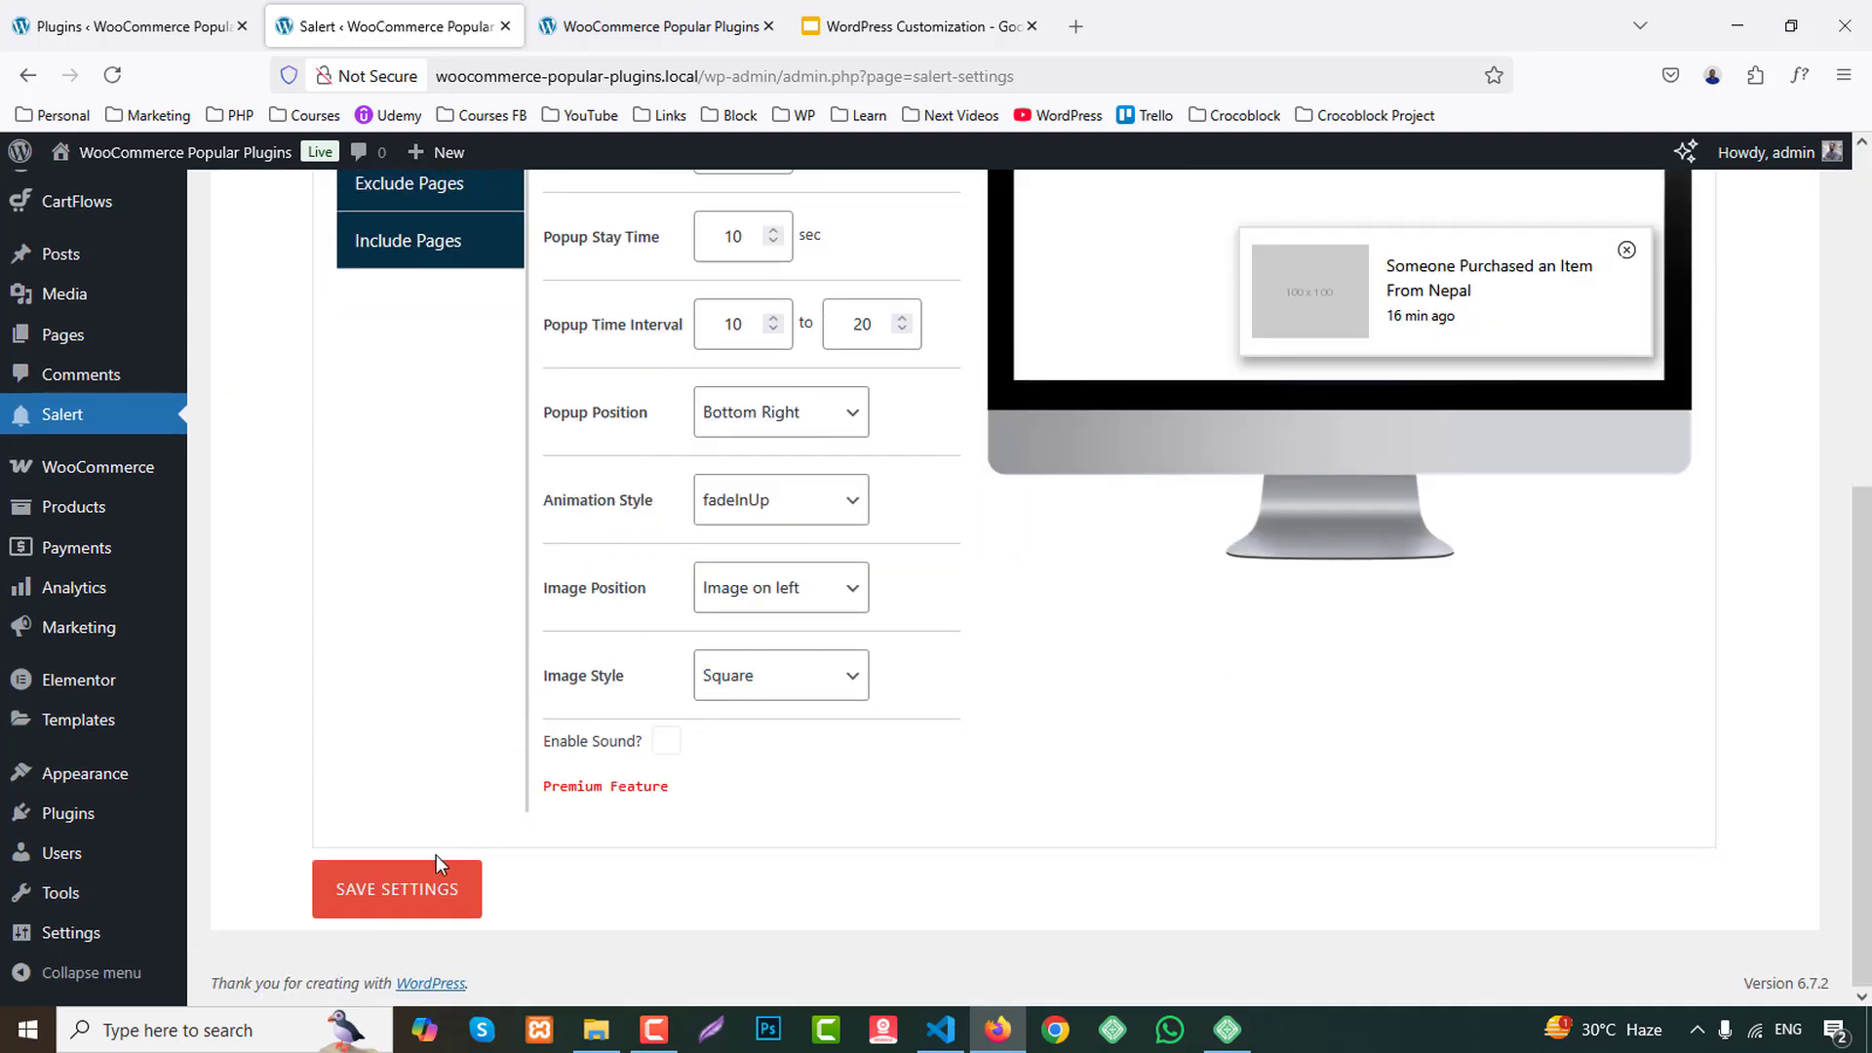
{"action": "left_click", "coordinate": [398, 892]}
{"action": "left_click", "coordinate": [706, 14]}
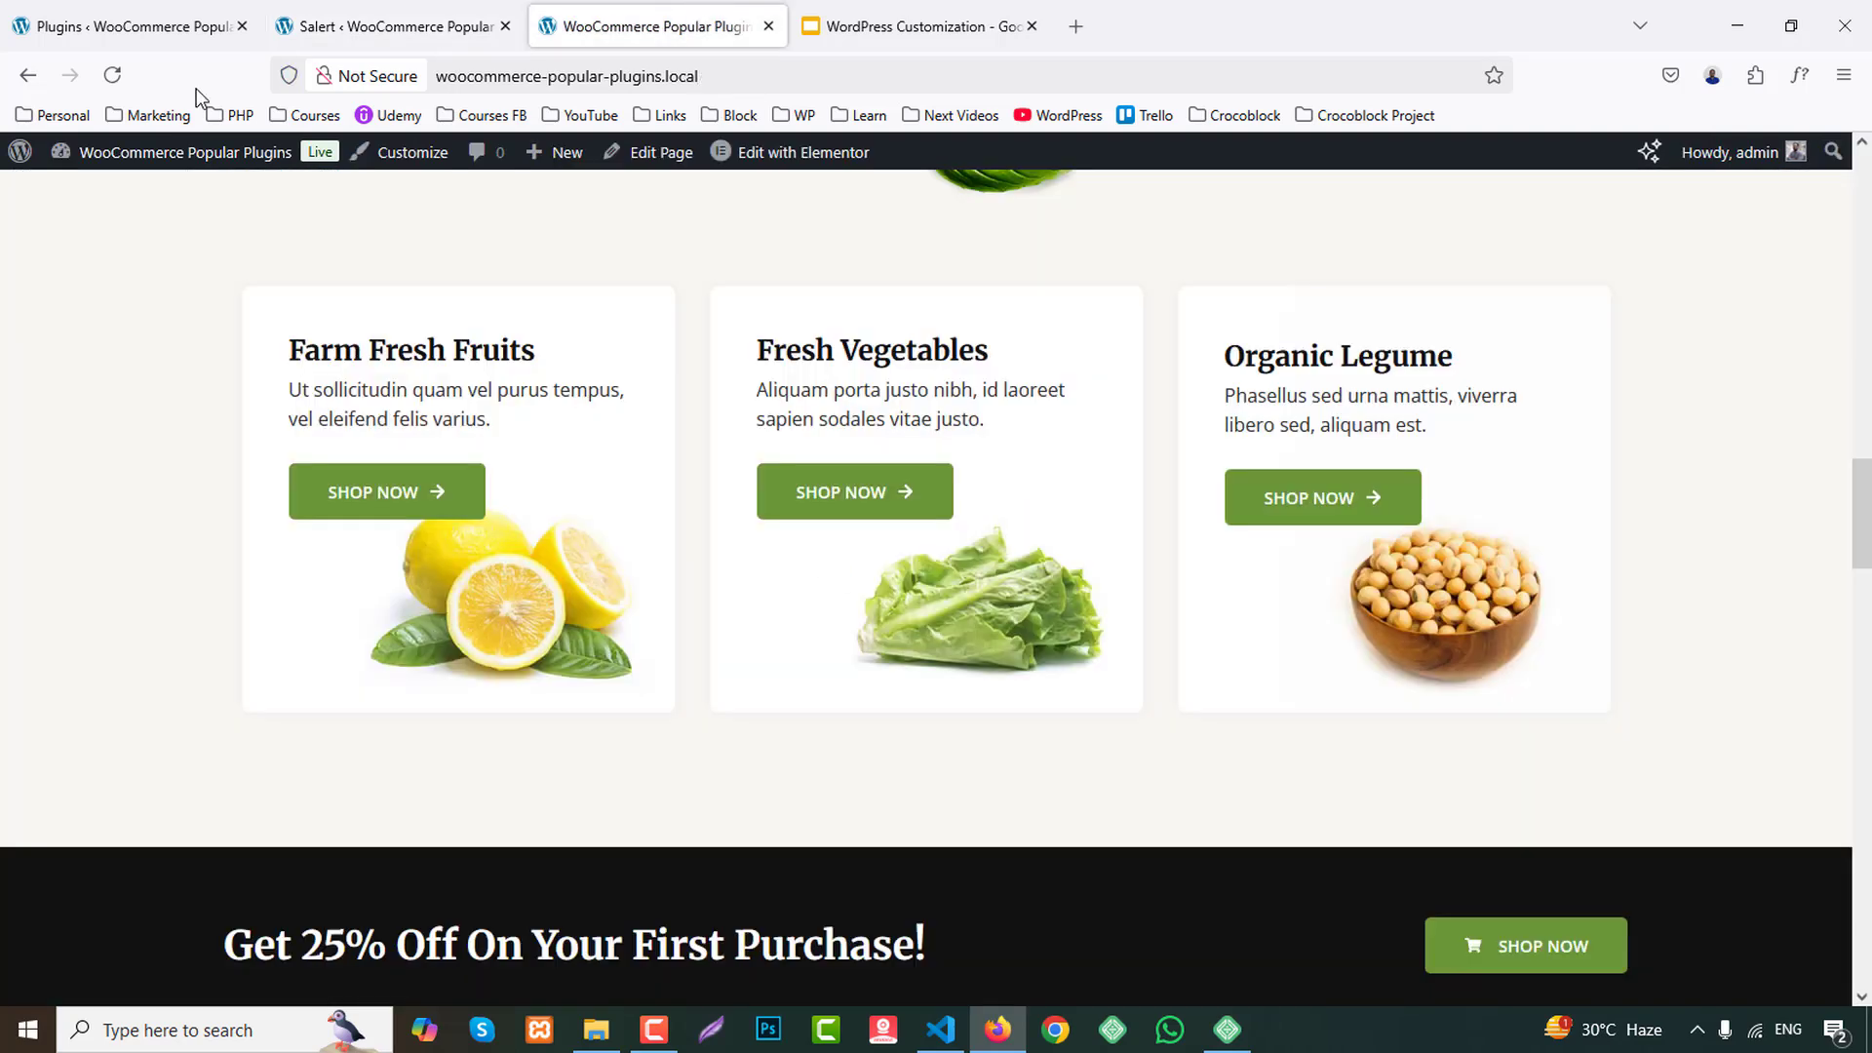
{"action": "left_click", "coordinate": [121, 82]}
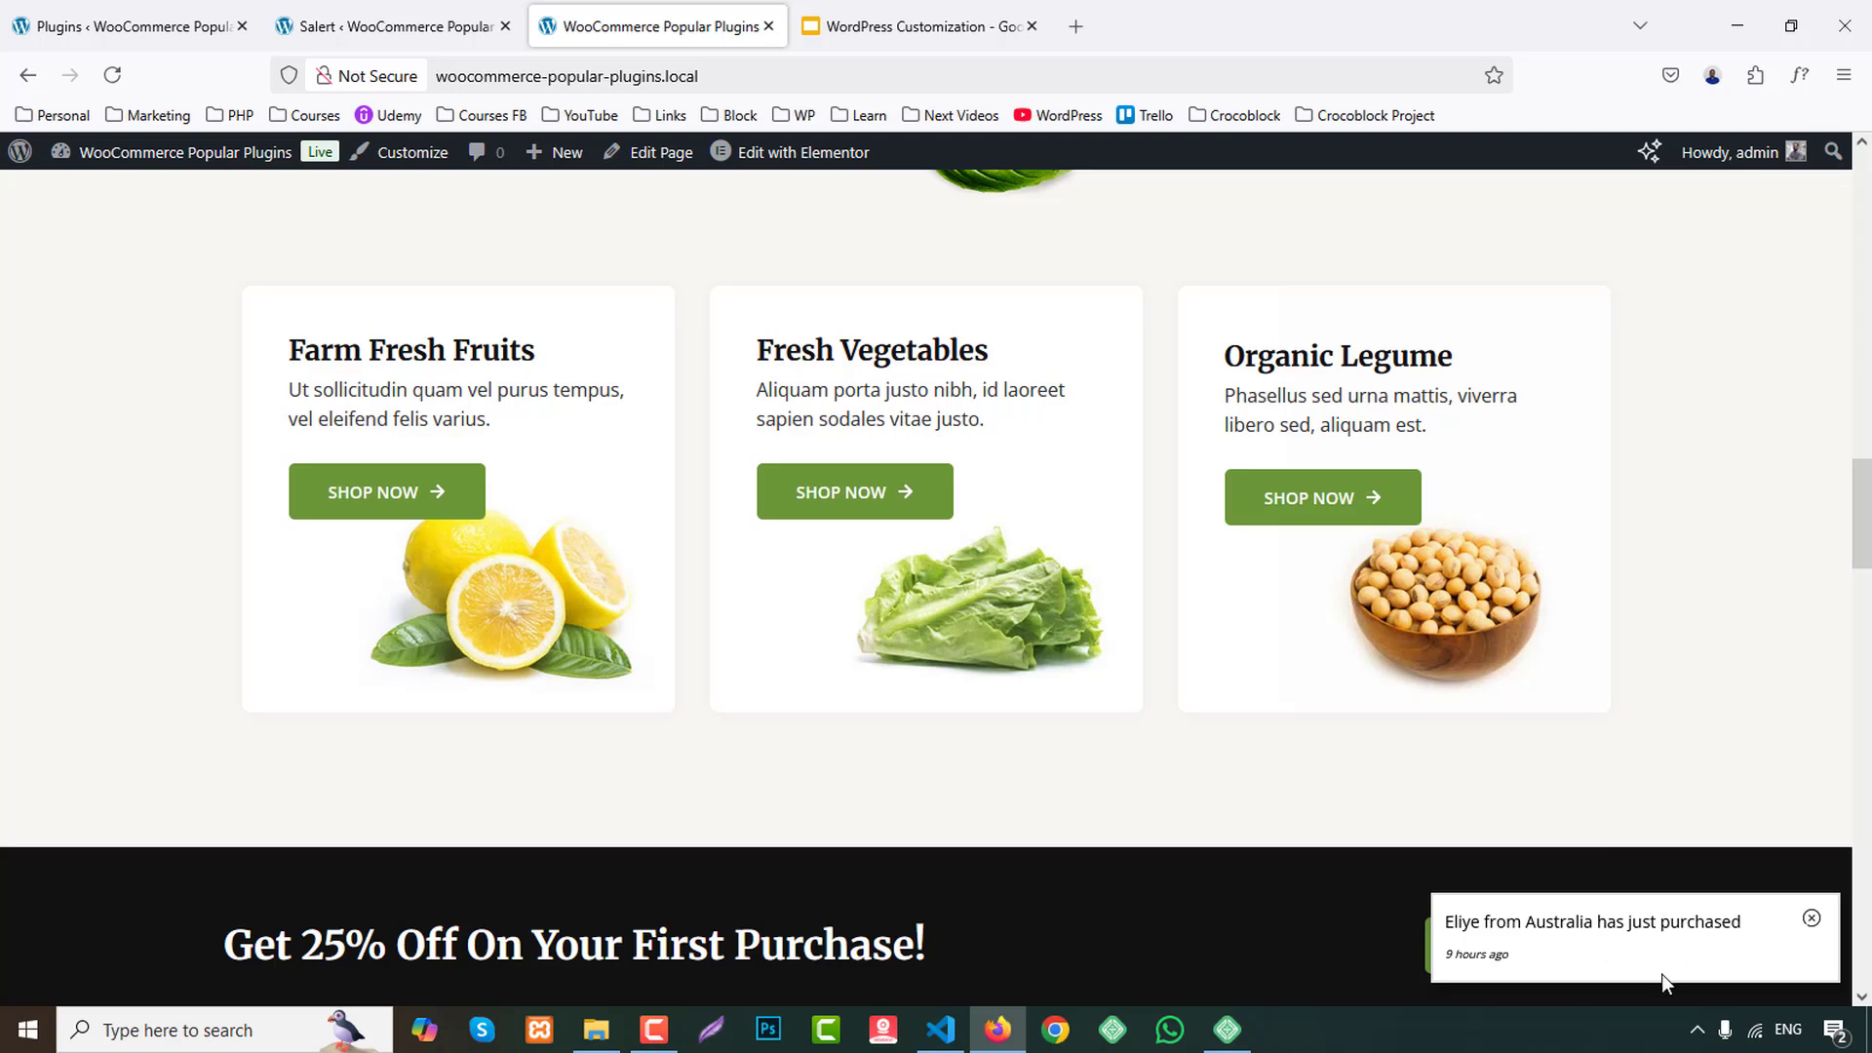
Return to Salert's popup settings and set the popup position to Bottom Left.
{"action": "left_click", "coordinate": [395, 18]}
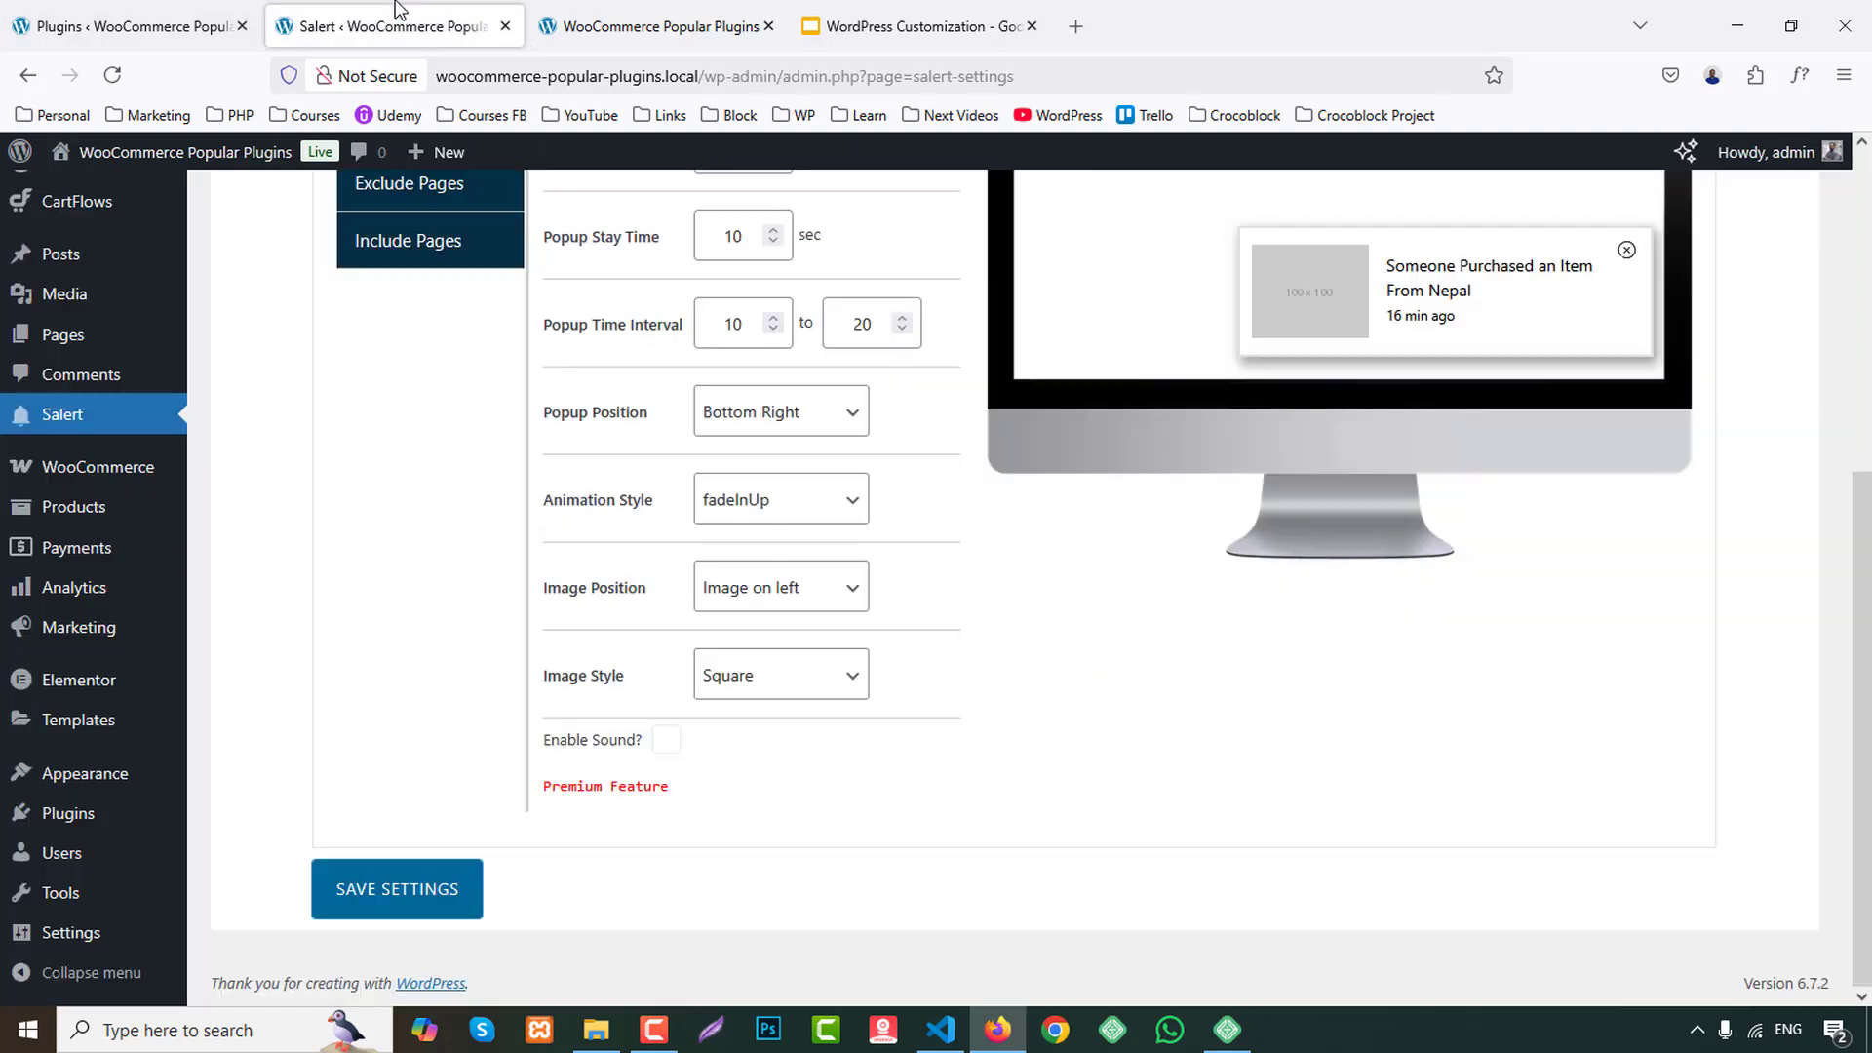
{"action": "scroll", "coordinate": [936, 669], "scroll_direction": "up", "scroll_amount": 5}
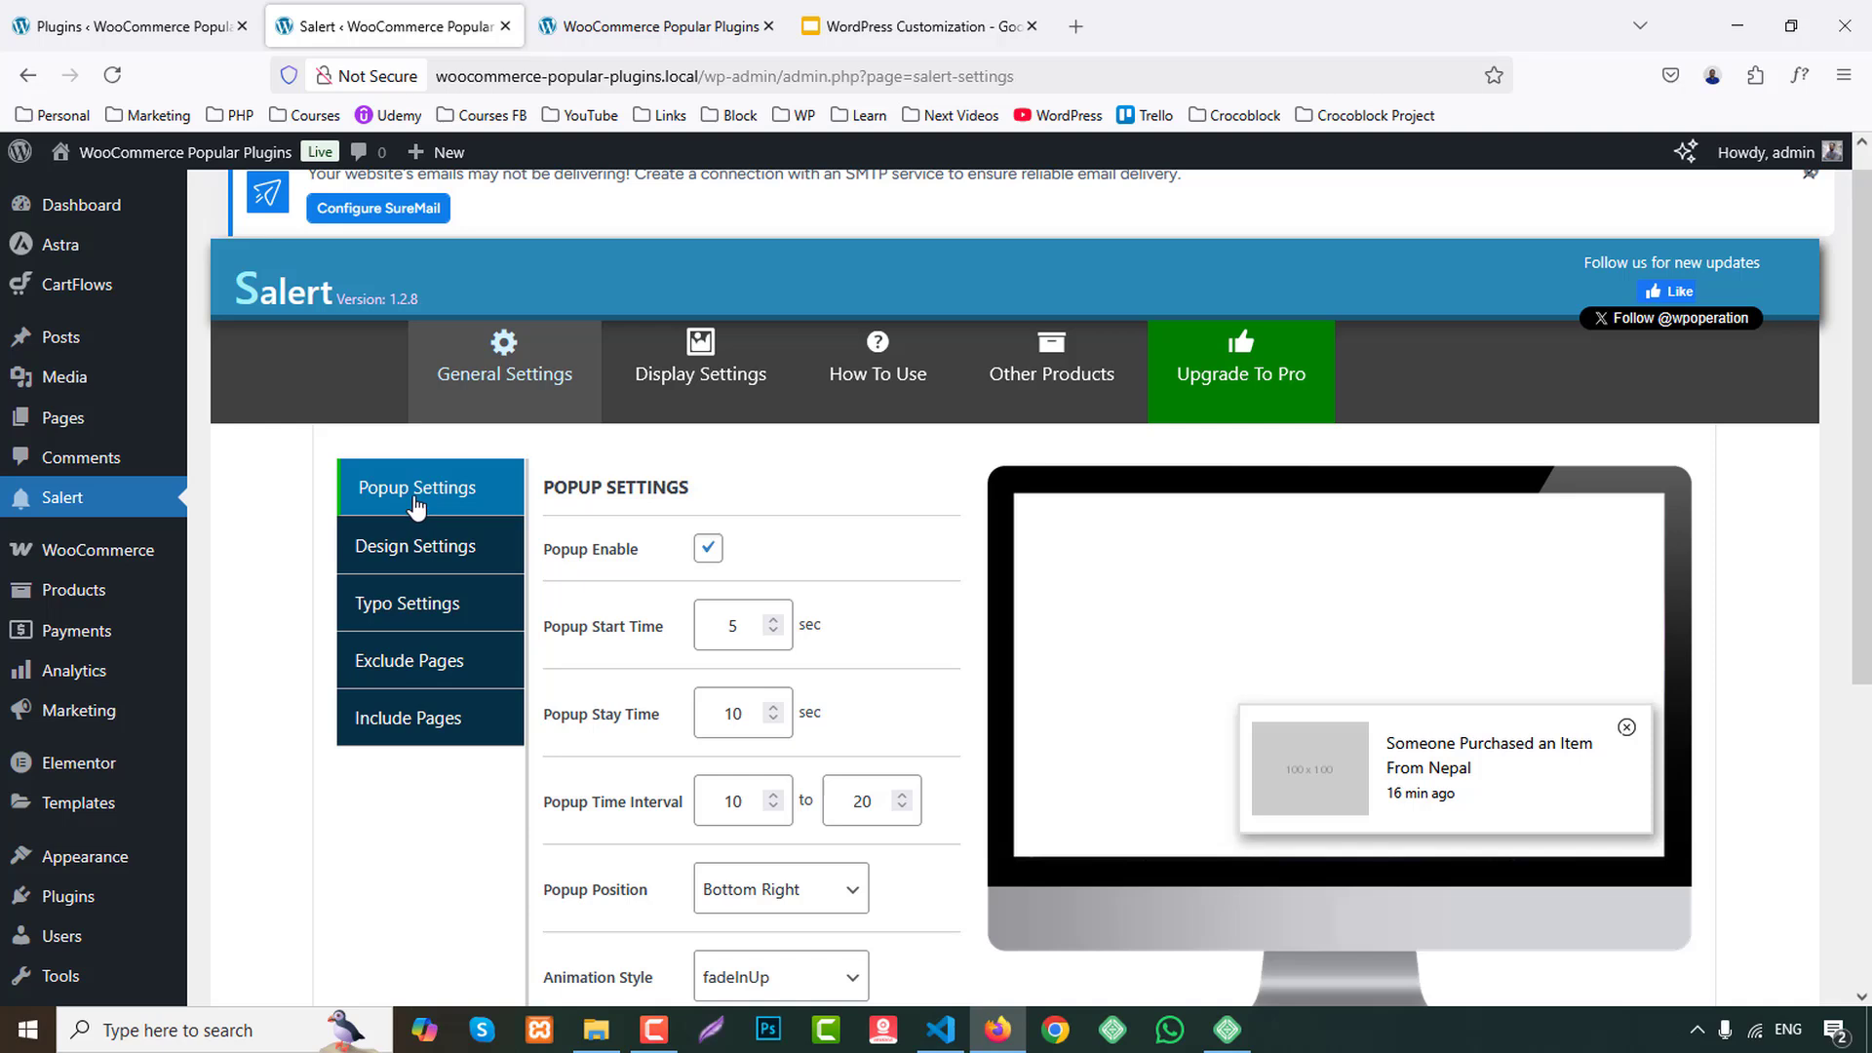
{"action": "scroll", "coordinate": [829, 561], "scroll_direction": "down", "scroll_amount": 1}
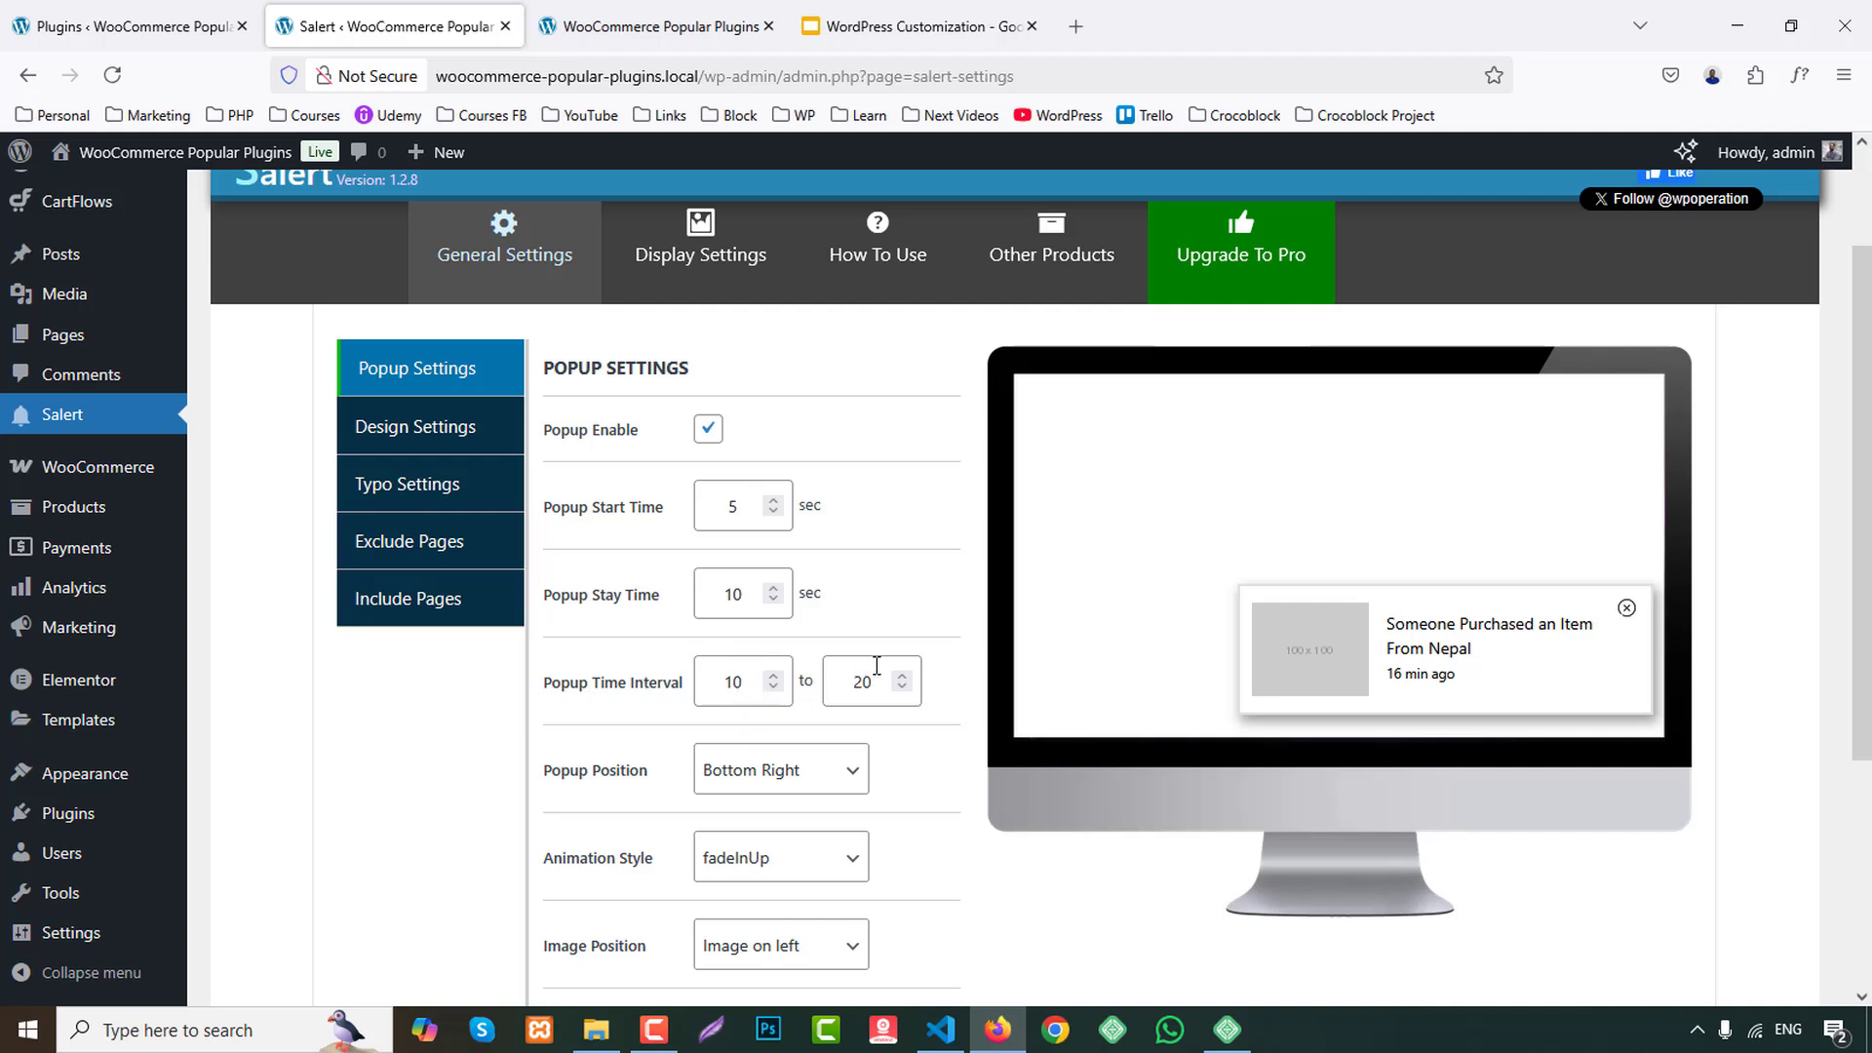
{"action": "scroll", "coordinate": [877, 666], "scroll_direction": "down", "scroll_amount": 2}
{"action": "left_click", "coordinate": [770, 654]}
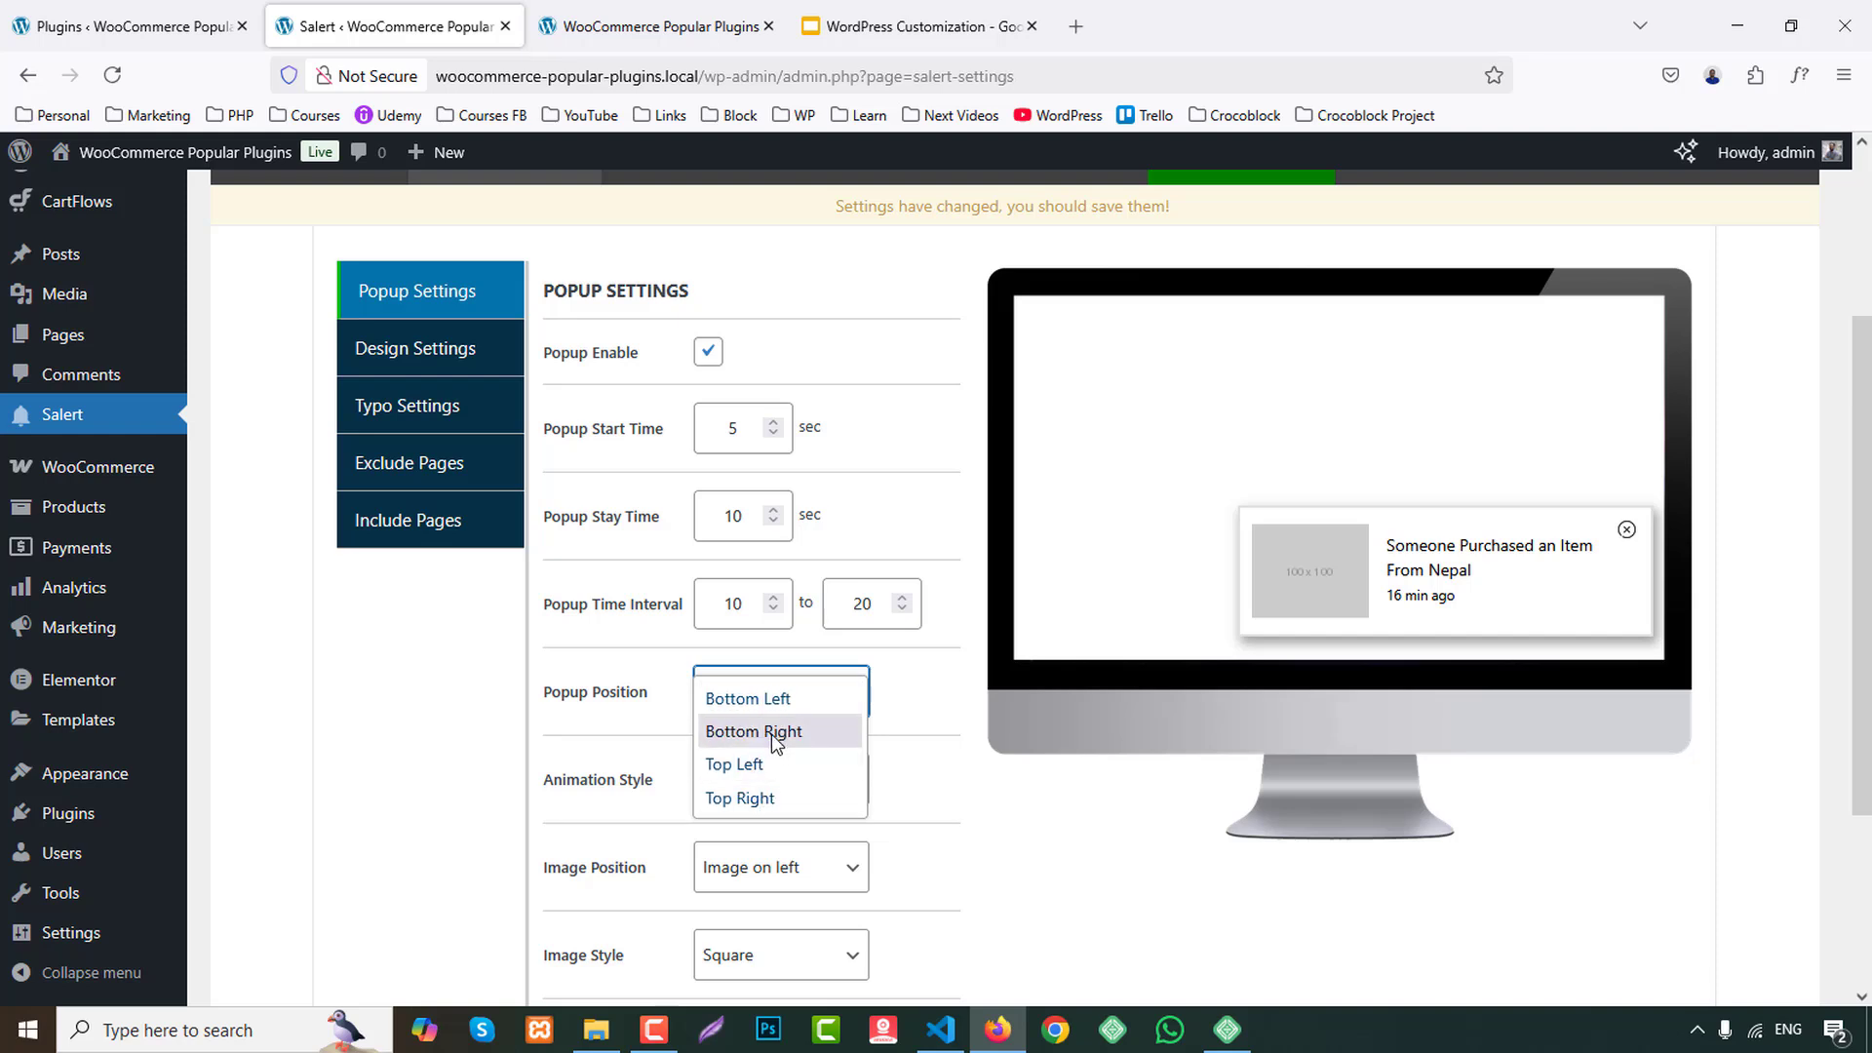
{"action": "left_click", "coordinate": [771, 734]}
{"action": "left_click", "coordinate": [776, 704]}
{"action": "left_click", "coordinate": [776, 737]}
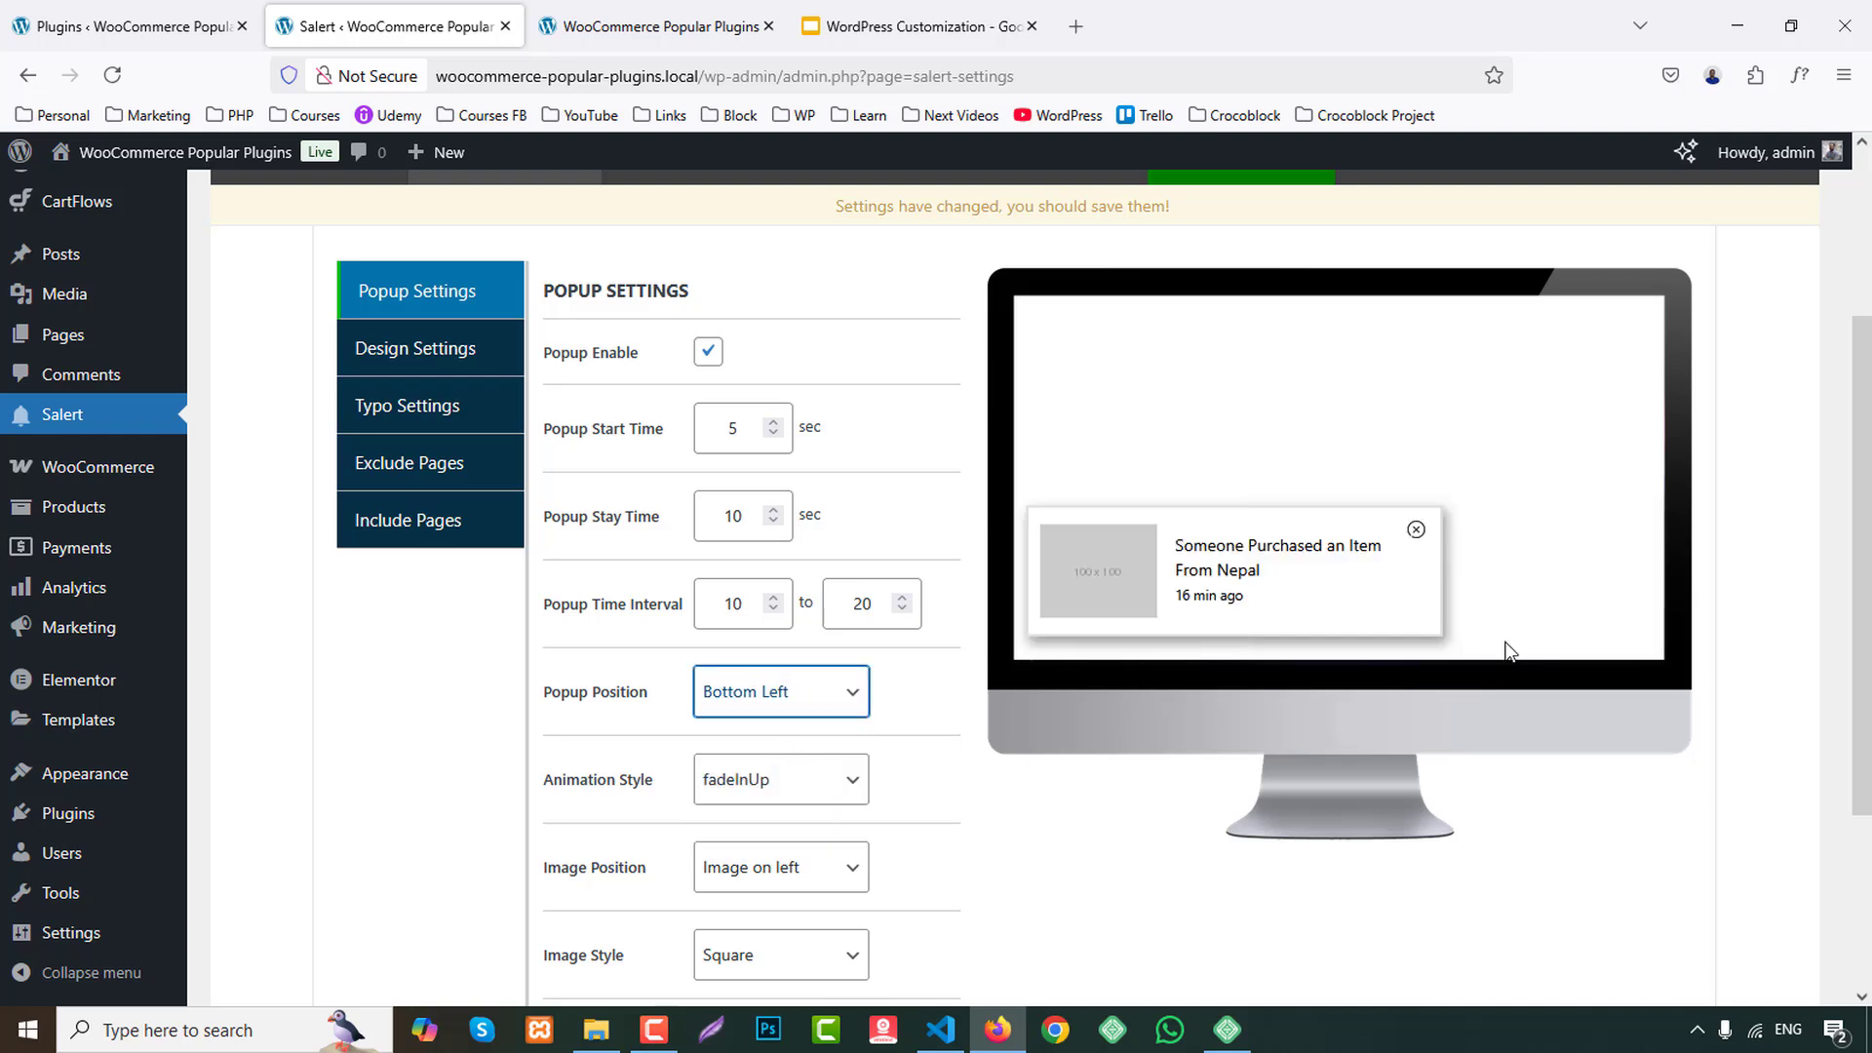
Try the zoomIn, jackInTheBox and rollIn animation styles for the popup, and set it to fadeInRight.
{"action": "scroll", "coordinate": [371, 805], "scroll_direction": "down", "scroll_amount": 1}
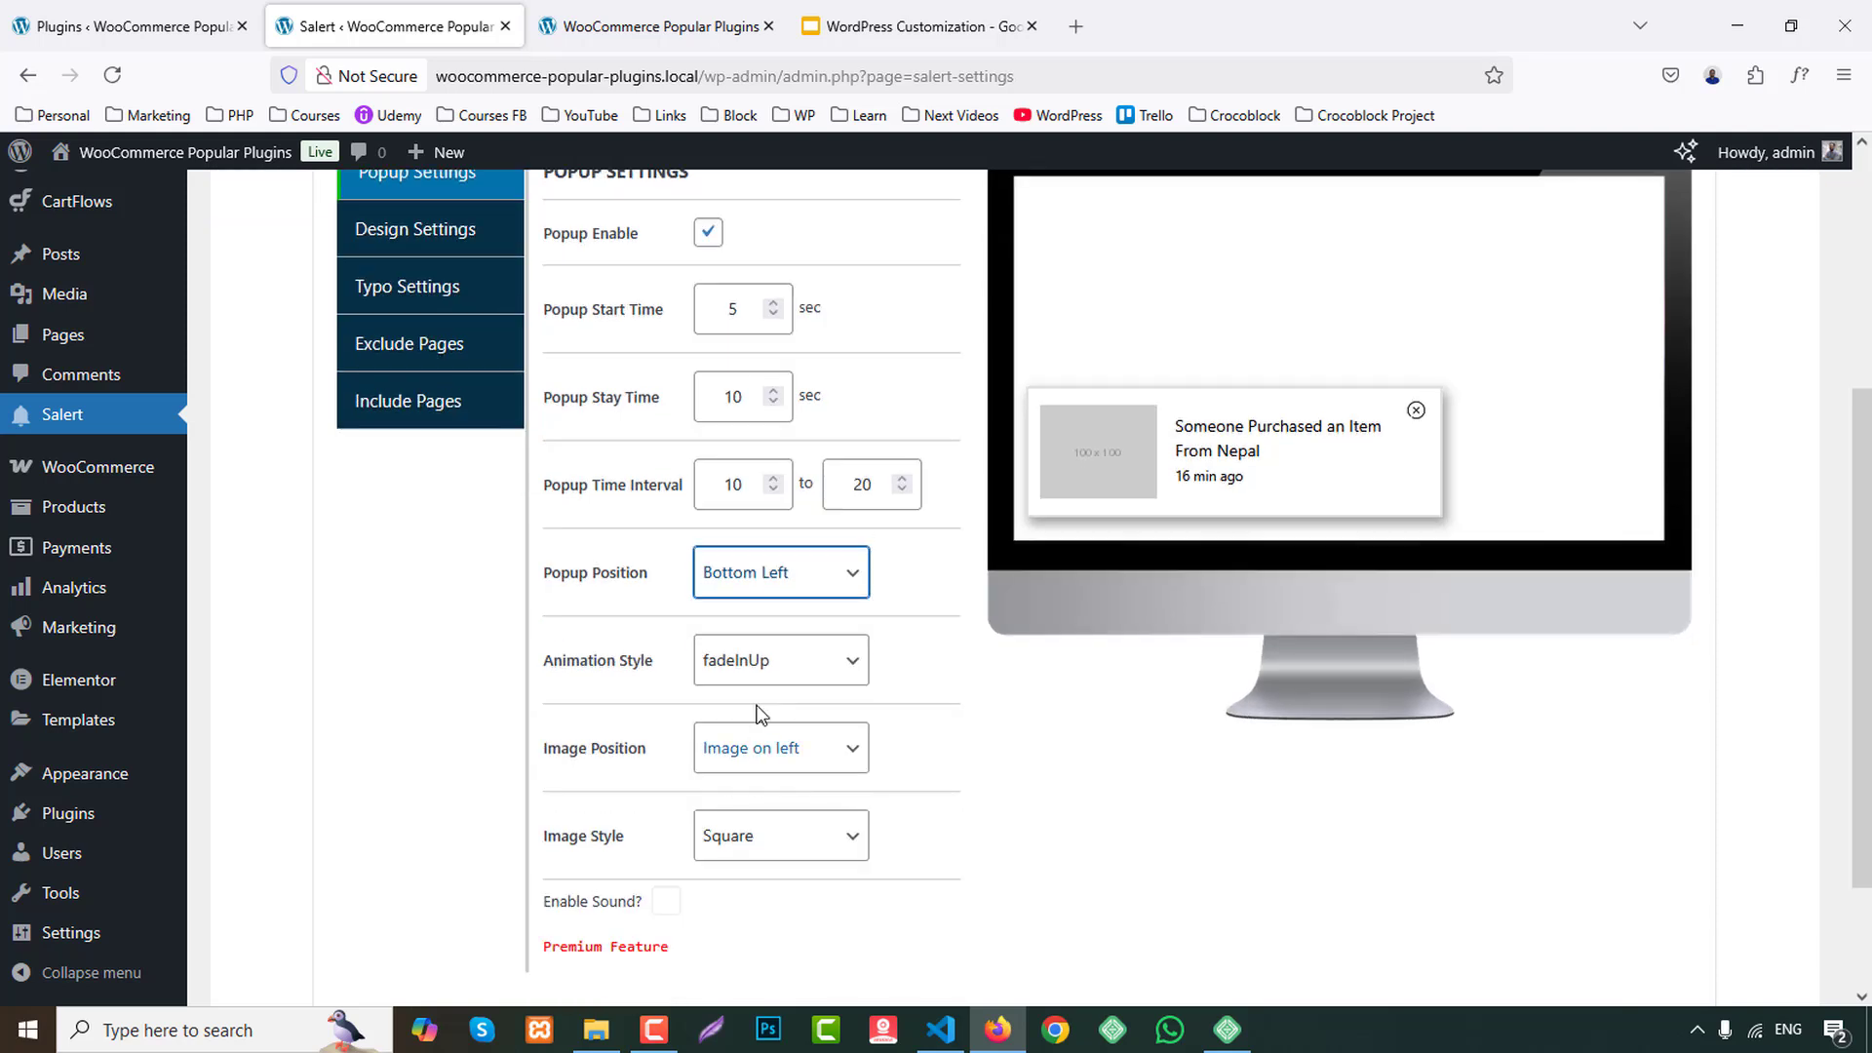
{"action": "left_click", "coordinate": [749, 671]}
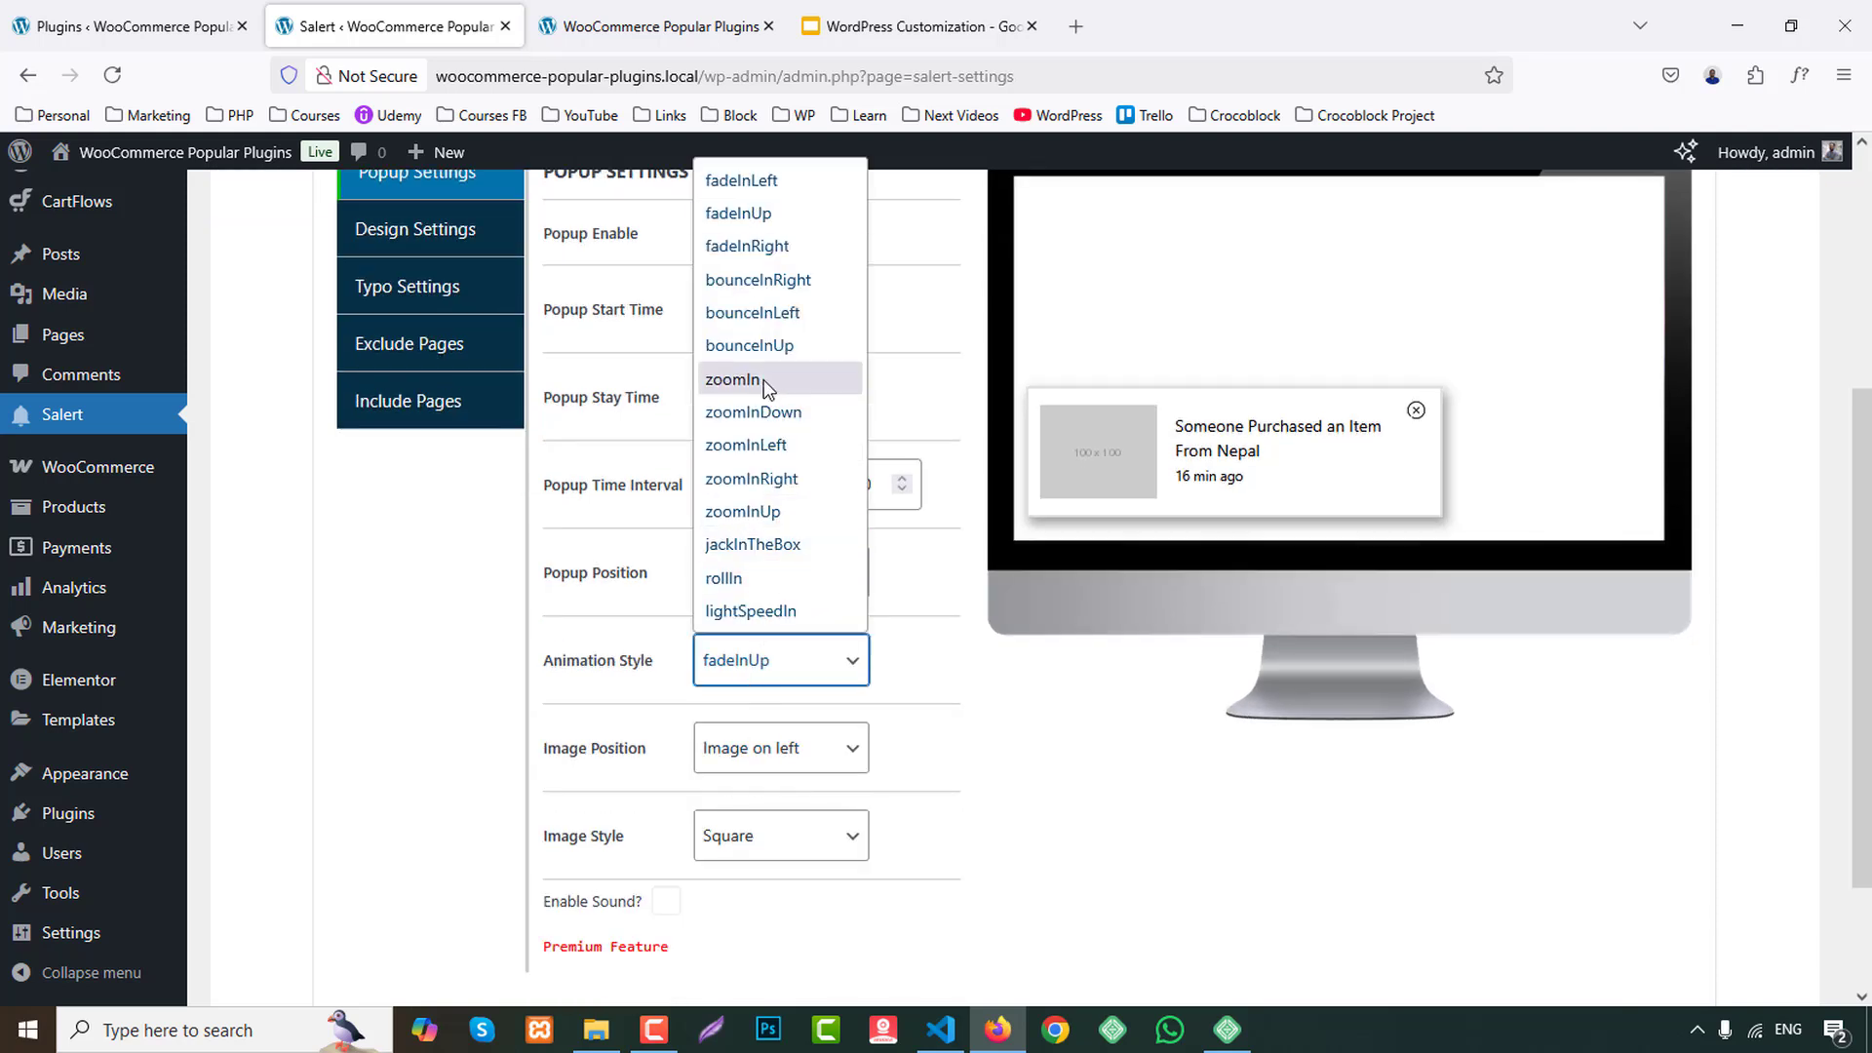
{"action": "left_click", "coordinate": [764, 378]}
{"action": "left_click", "coordinate": [759, 659]}
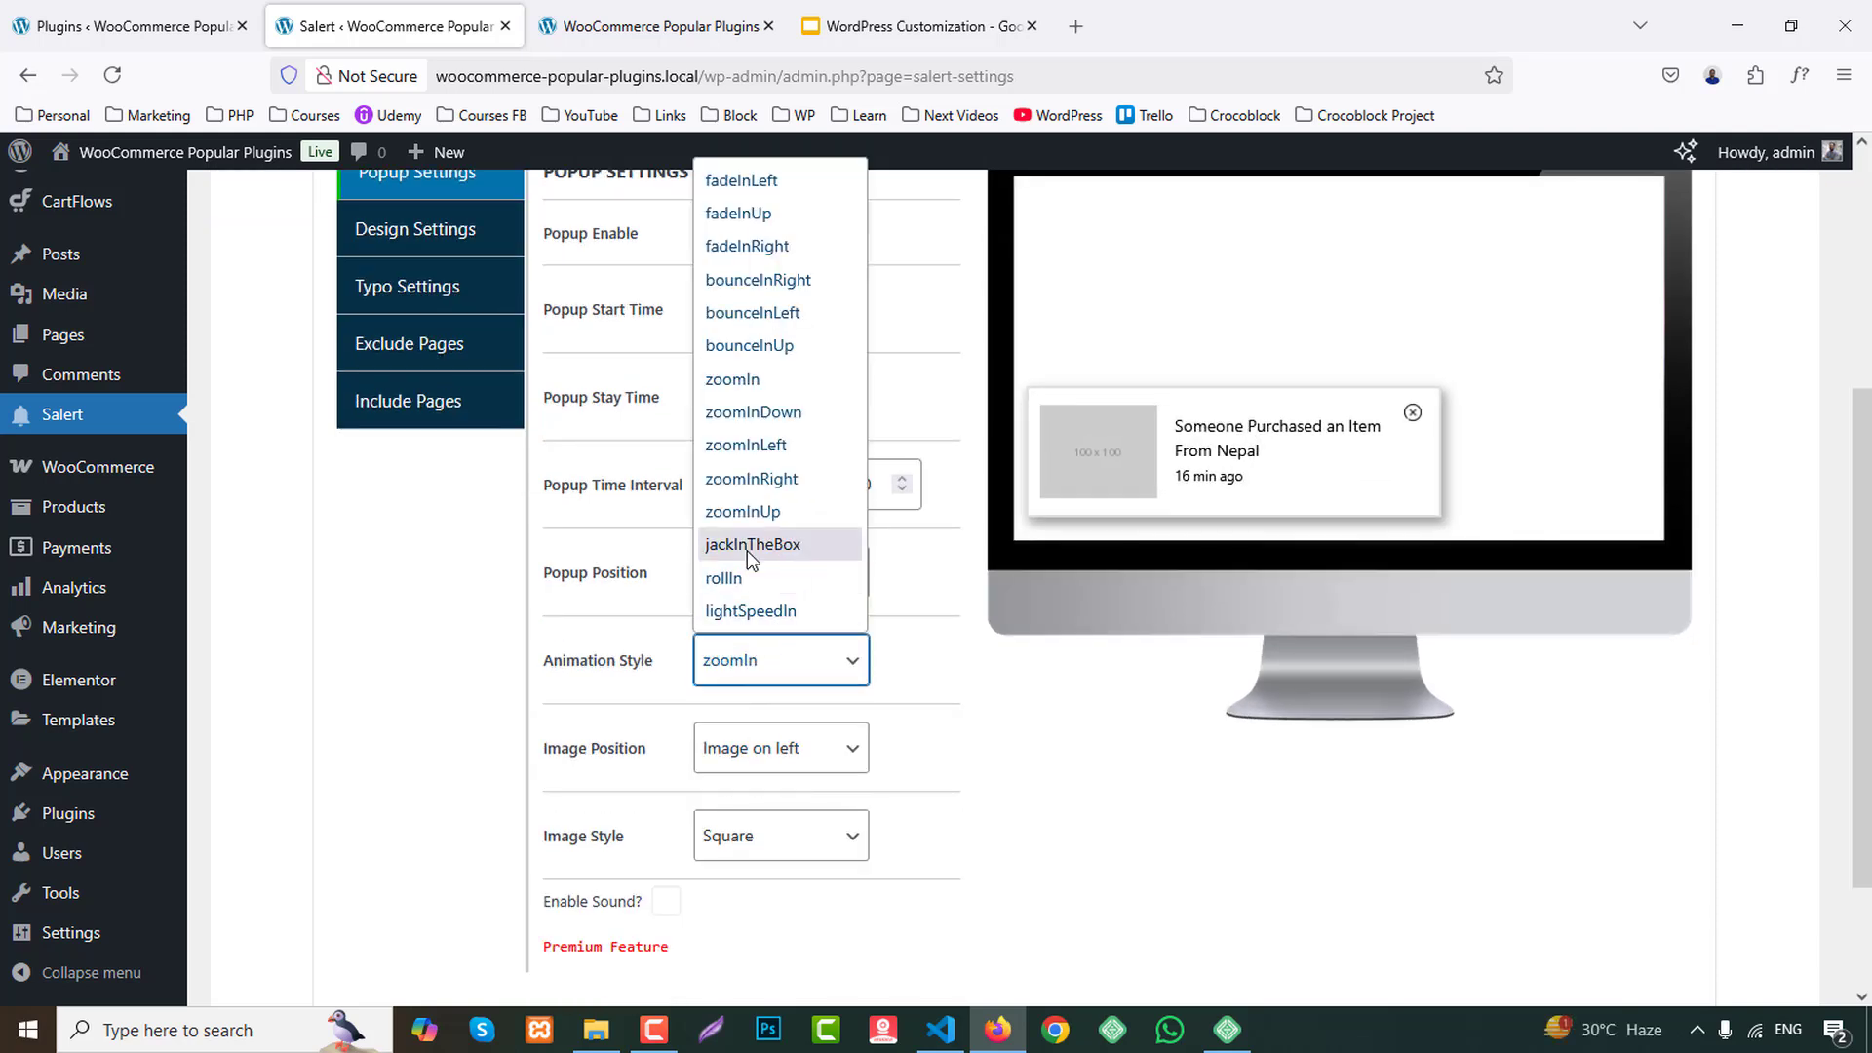
{"action": "left_click", "coordinate": [753, 544]}
{"action": "left_click", "coordinate": [766, 656]}
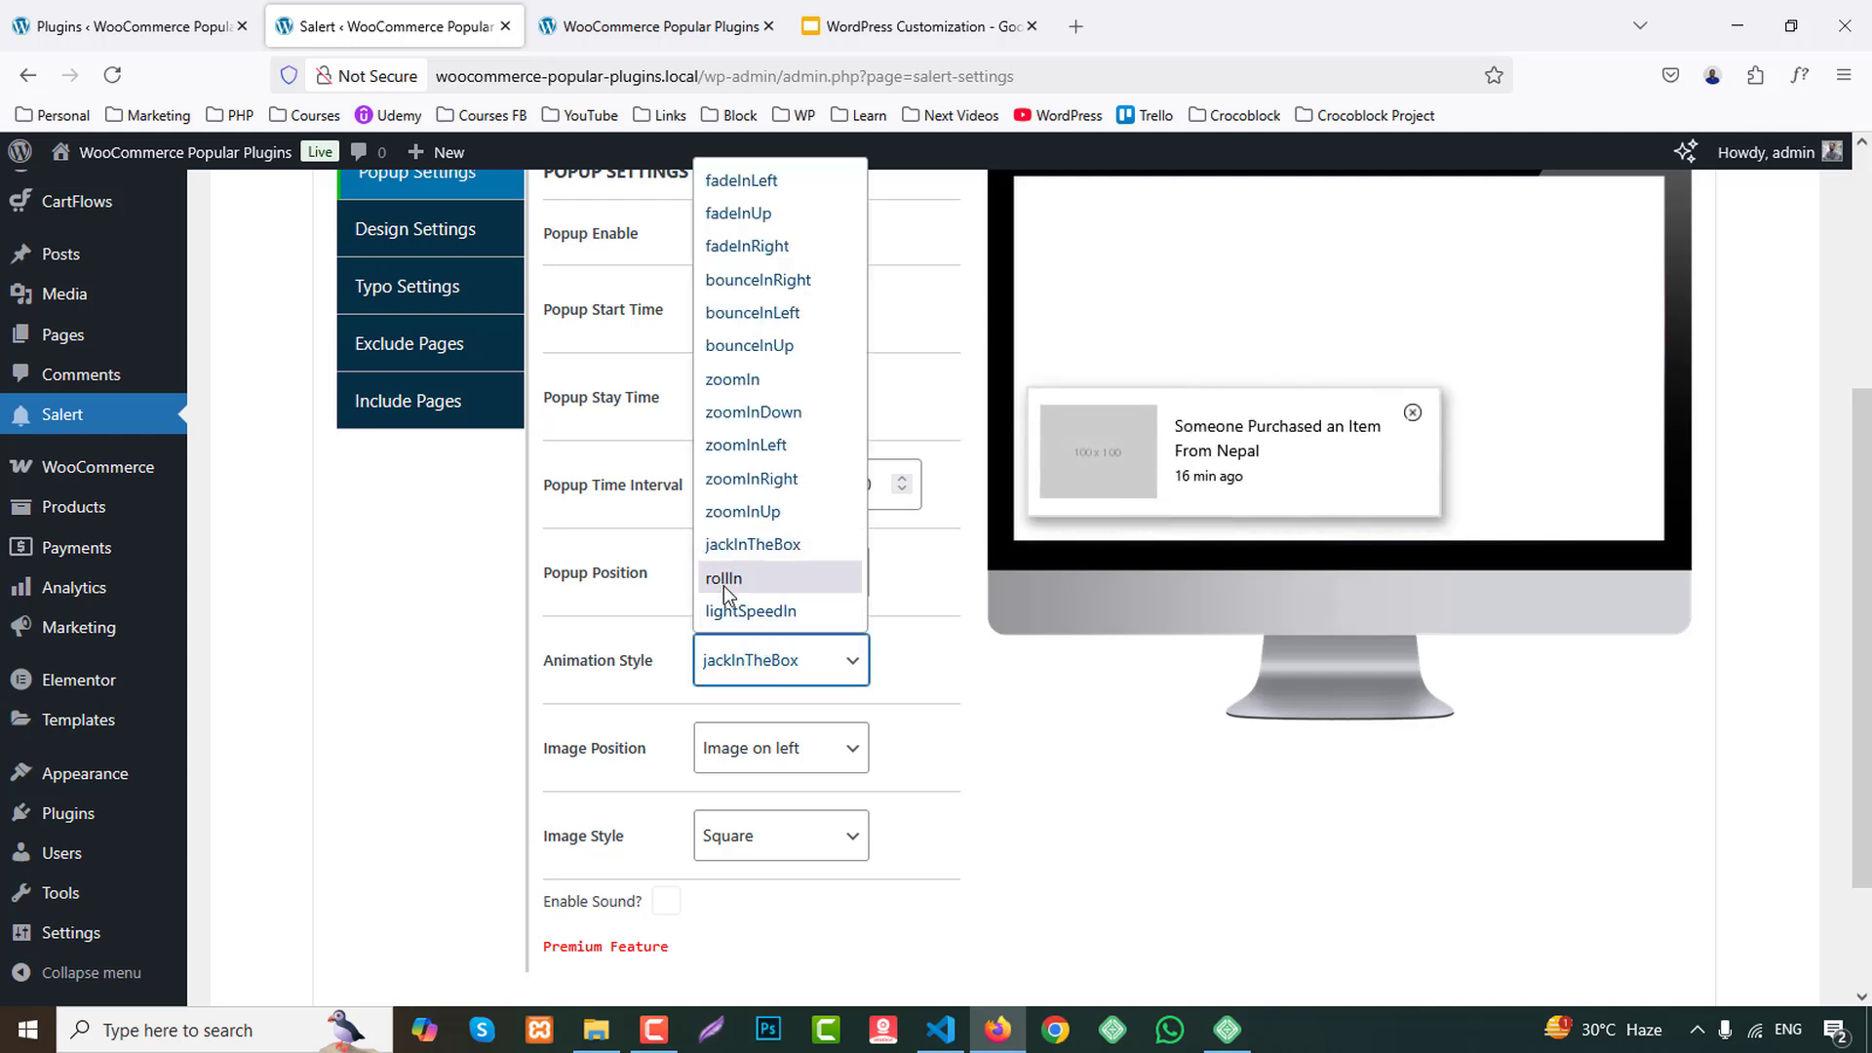
{"action": "left_click", "coordinate": [724, 581]}
{"action": "left_click", "coordinate": [770, 666]}
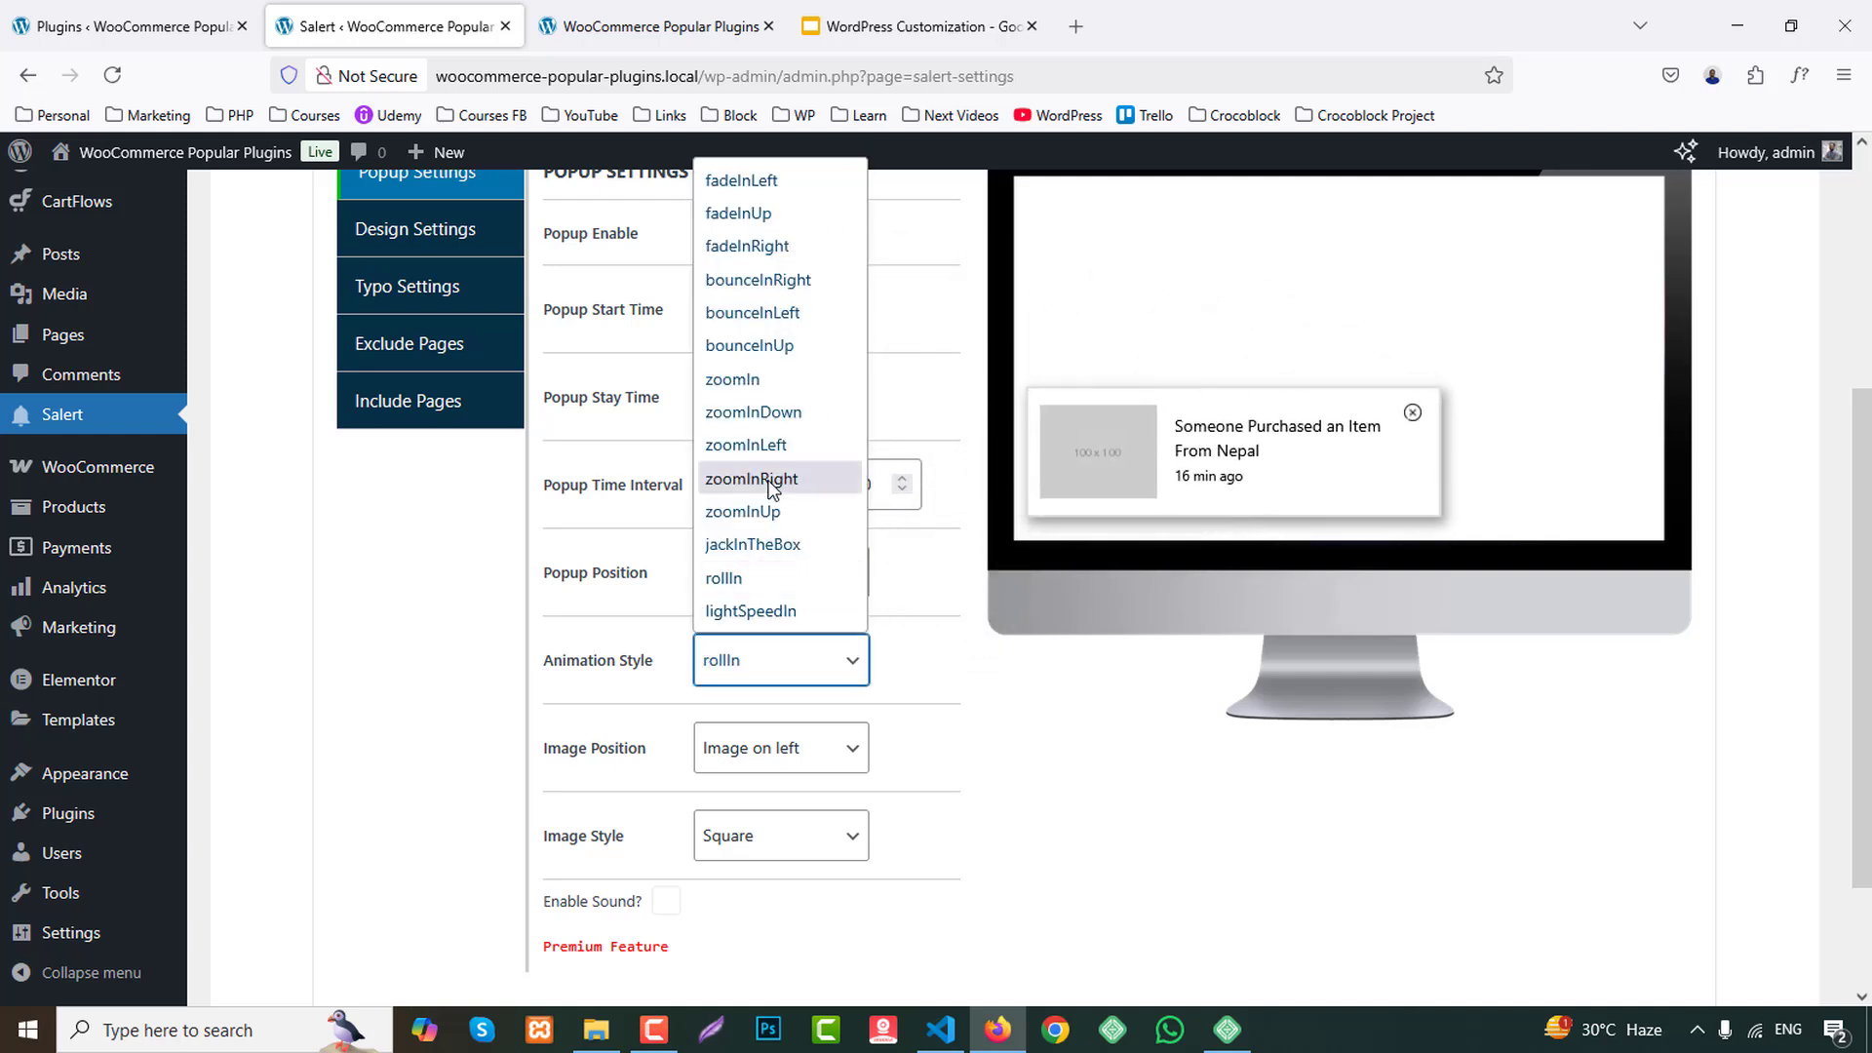
{"action": "left_click", "coordinate": [765, 241]}
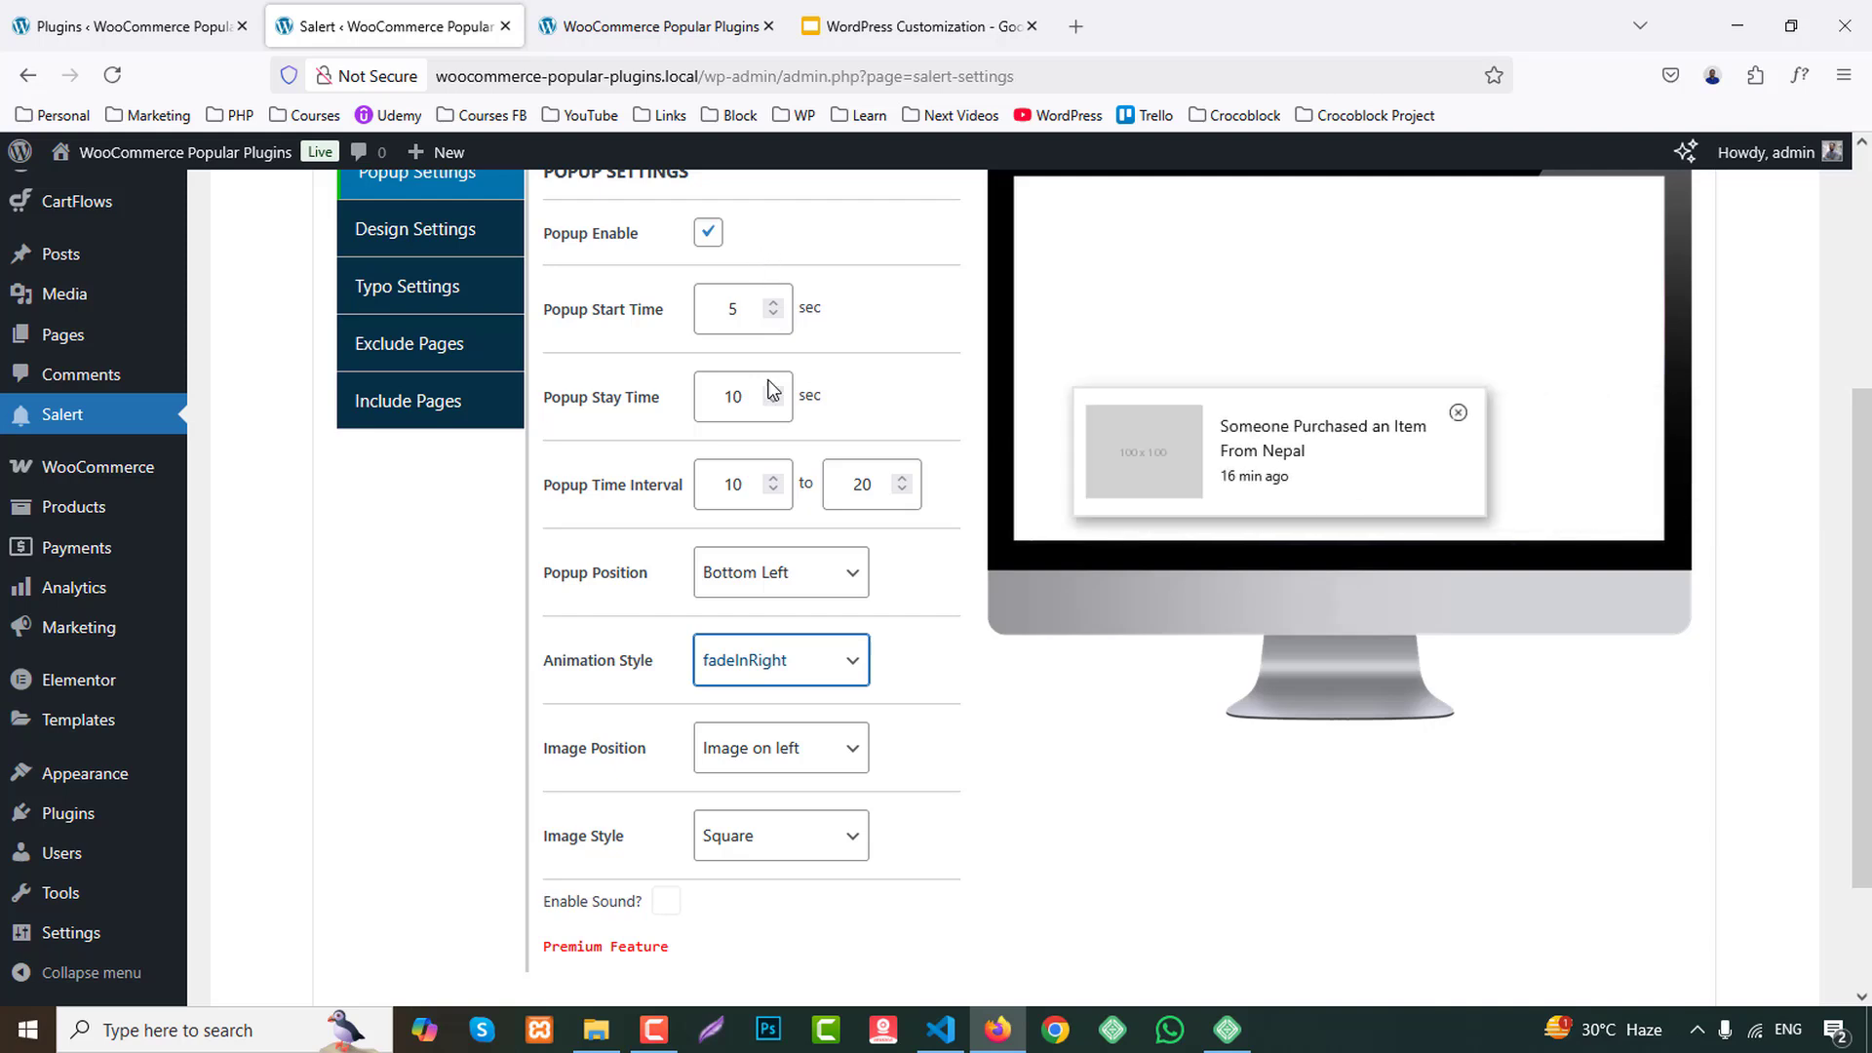
Keep the popup position at Bottom Left and set the popup's animation style to fadeInLeft.
{"action": "left_click", "coordinate": [758, 577]}
{"action": "left_click", "coordinate": [775, 572]}
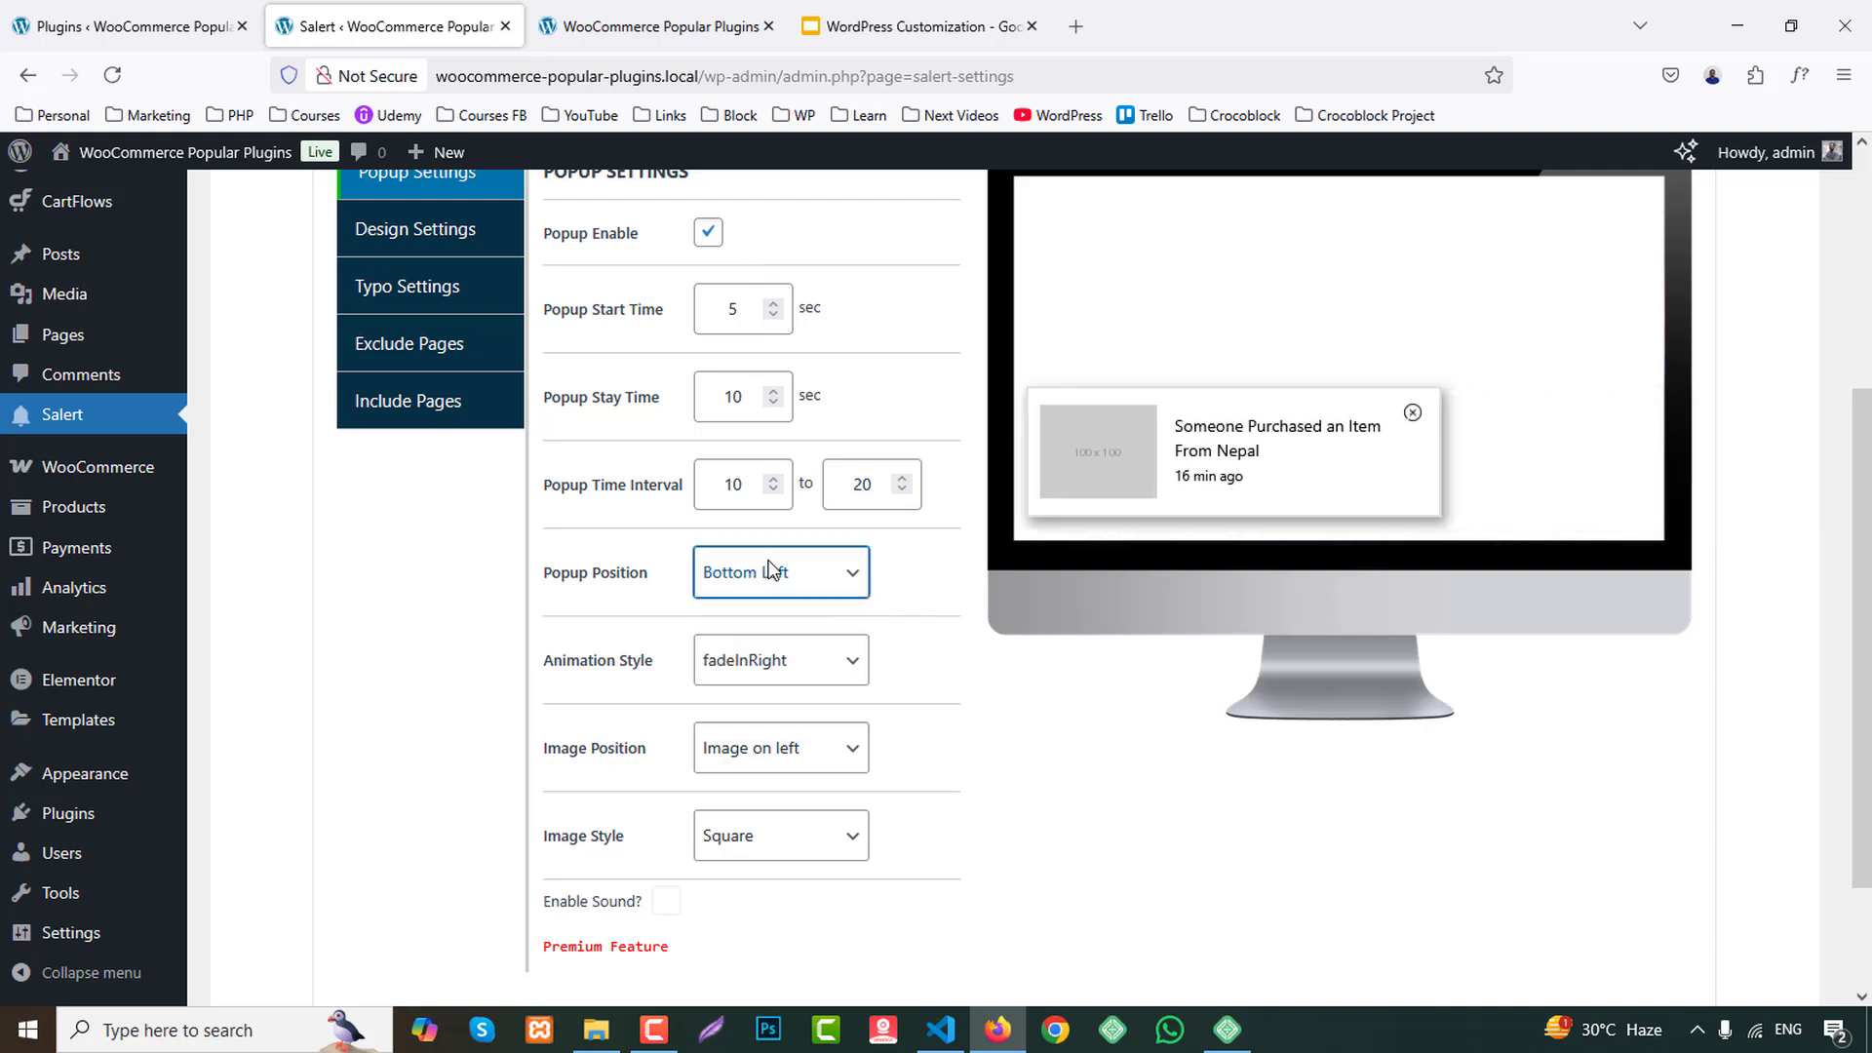
{"action": "left_click", "coordinate": [766, 662]}
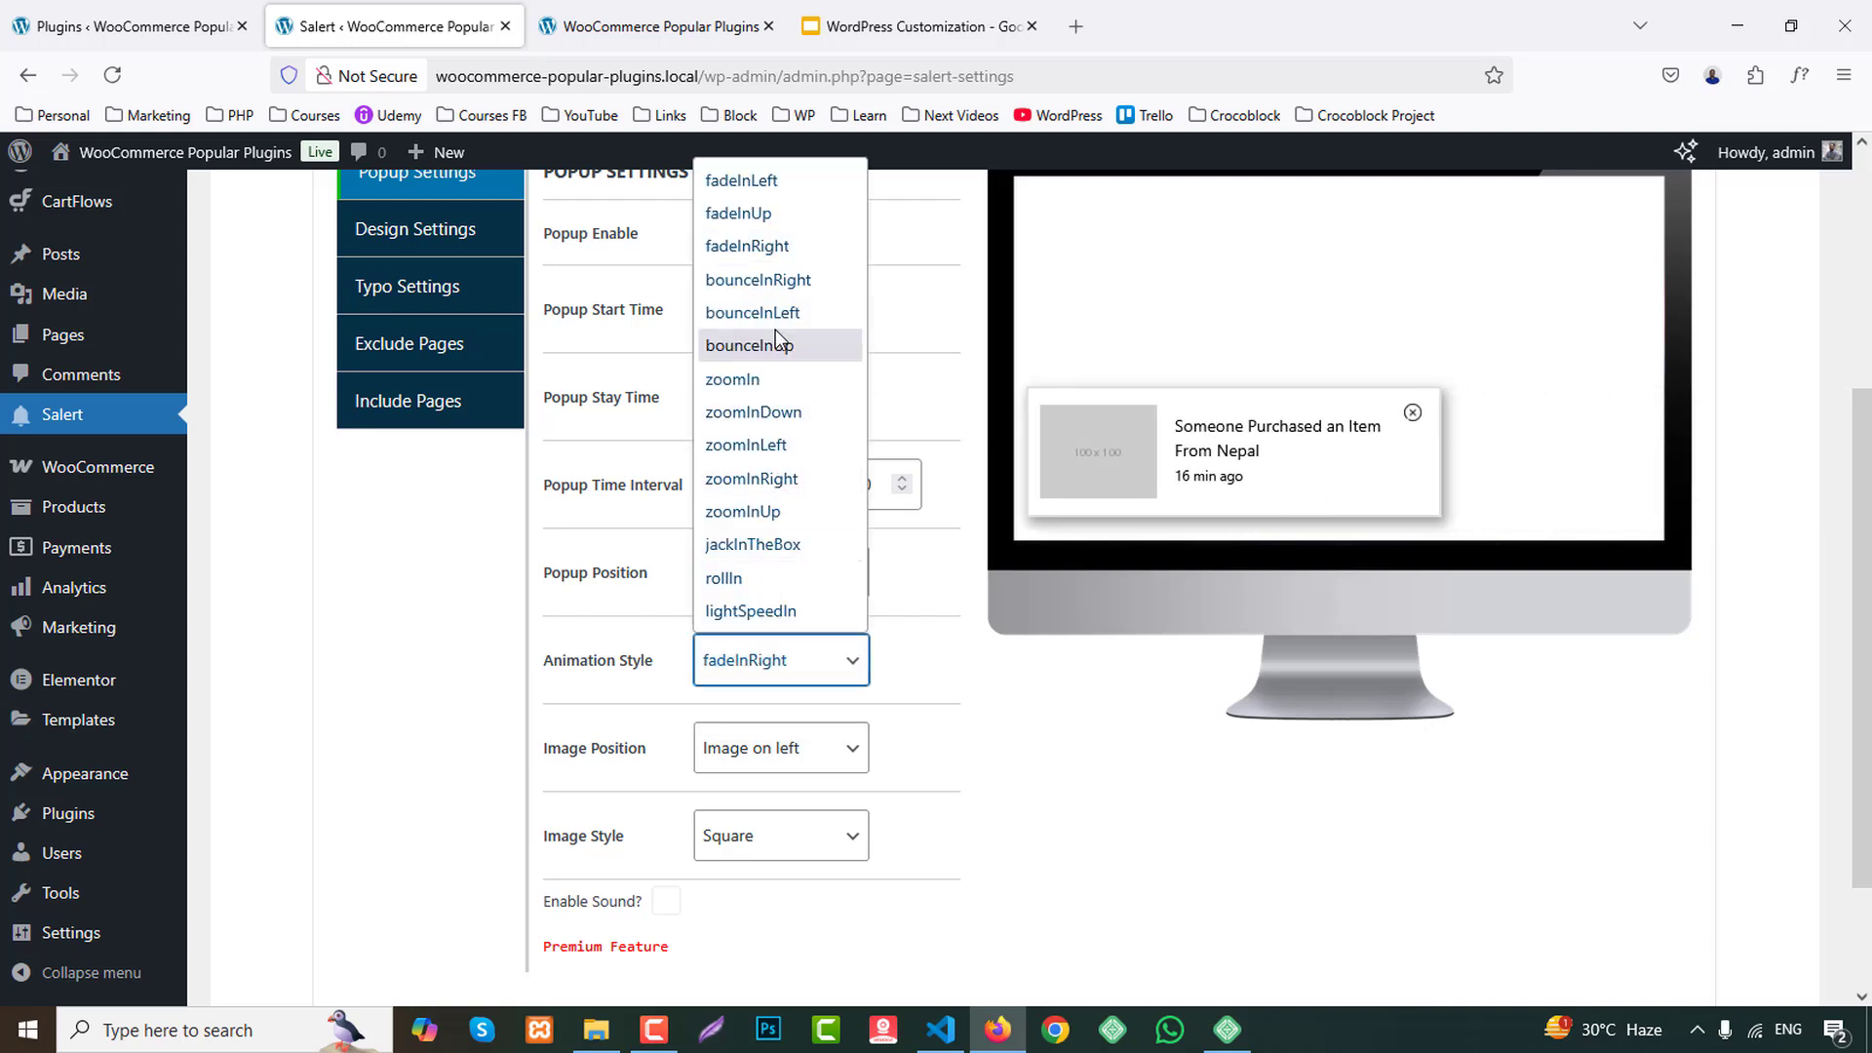
{"action": "left_click", "coordinate": [759, 180]}
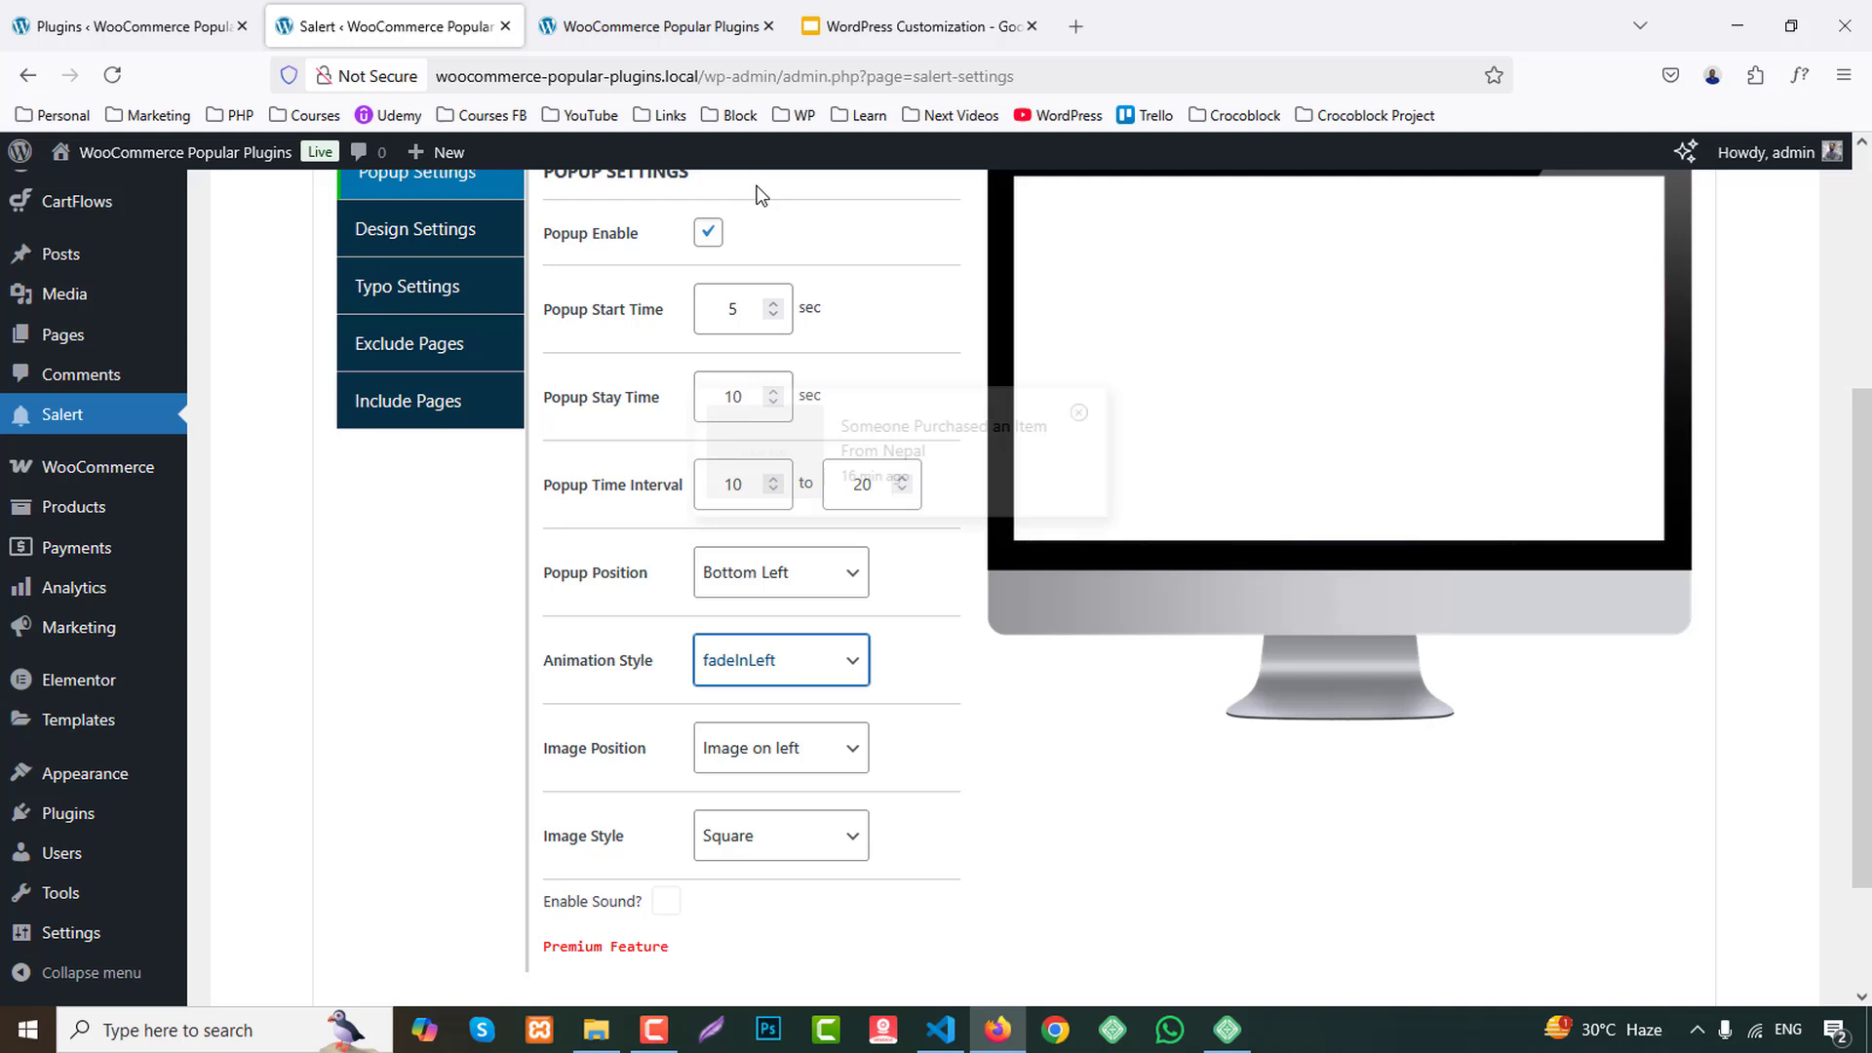
Try the zoomIn, lightSpeedIn and bounceInLeft animation styles for the popup, and return it to fadeInLeft.
{"action": "left_click", "coordinate": [785, 664]}
{"action": "left_click", "coordinate": [771, 377]}
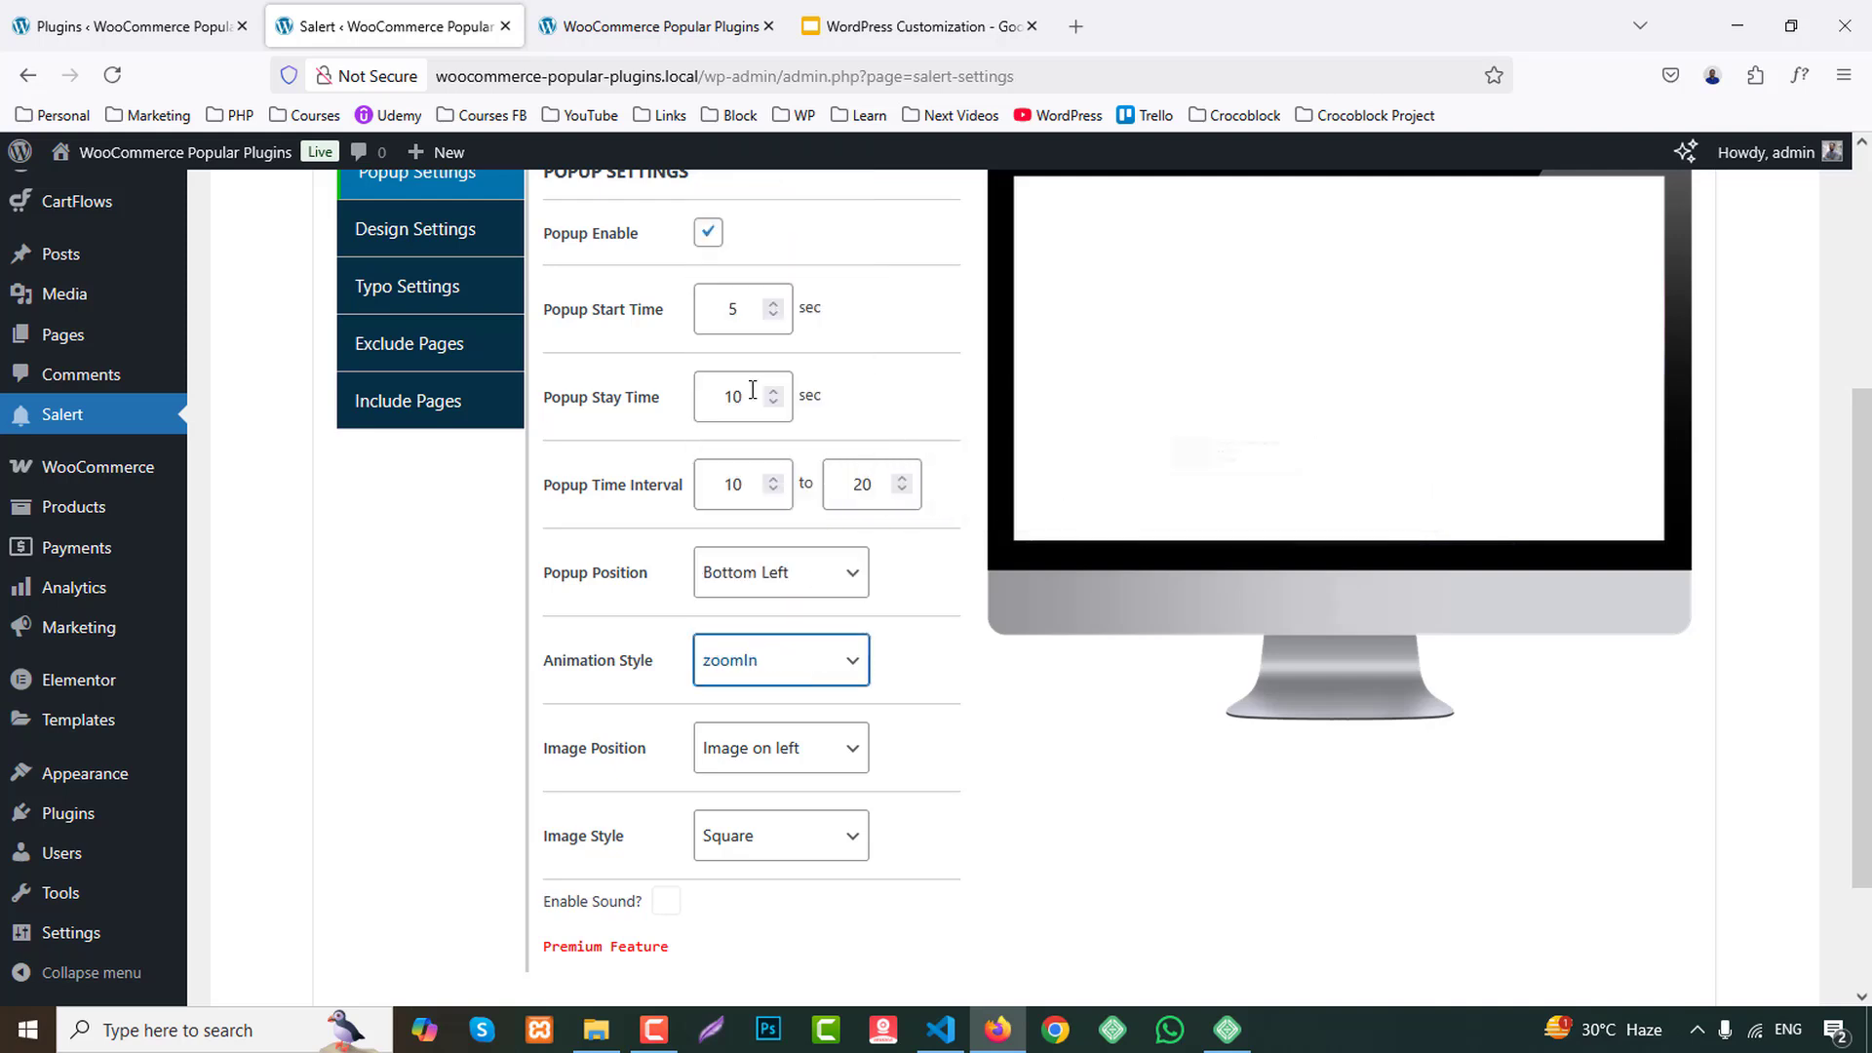
{"action": "left_click", "coordinate": [773, 656]}
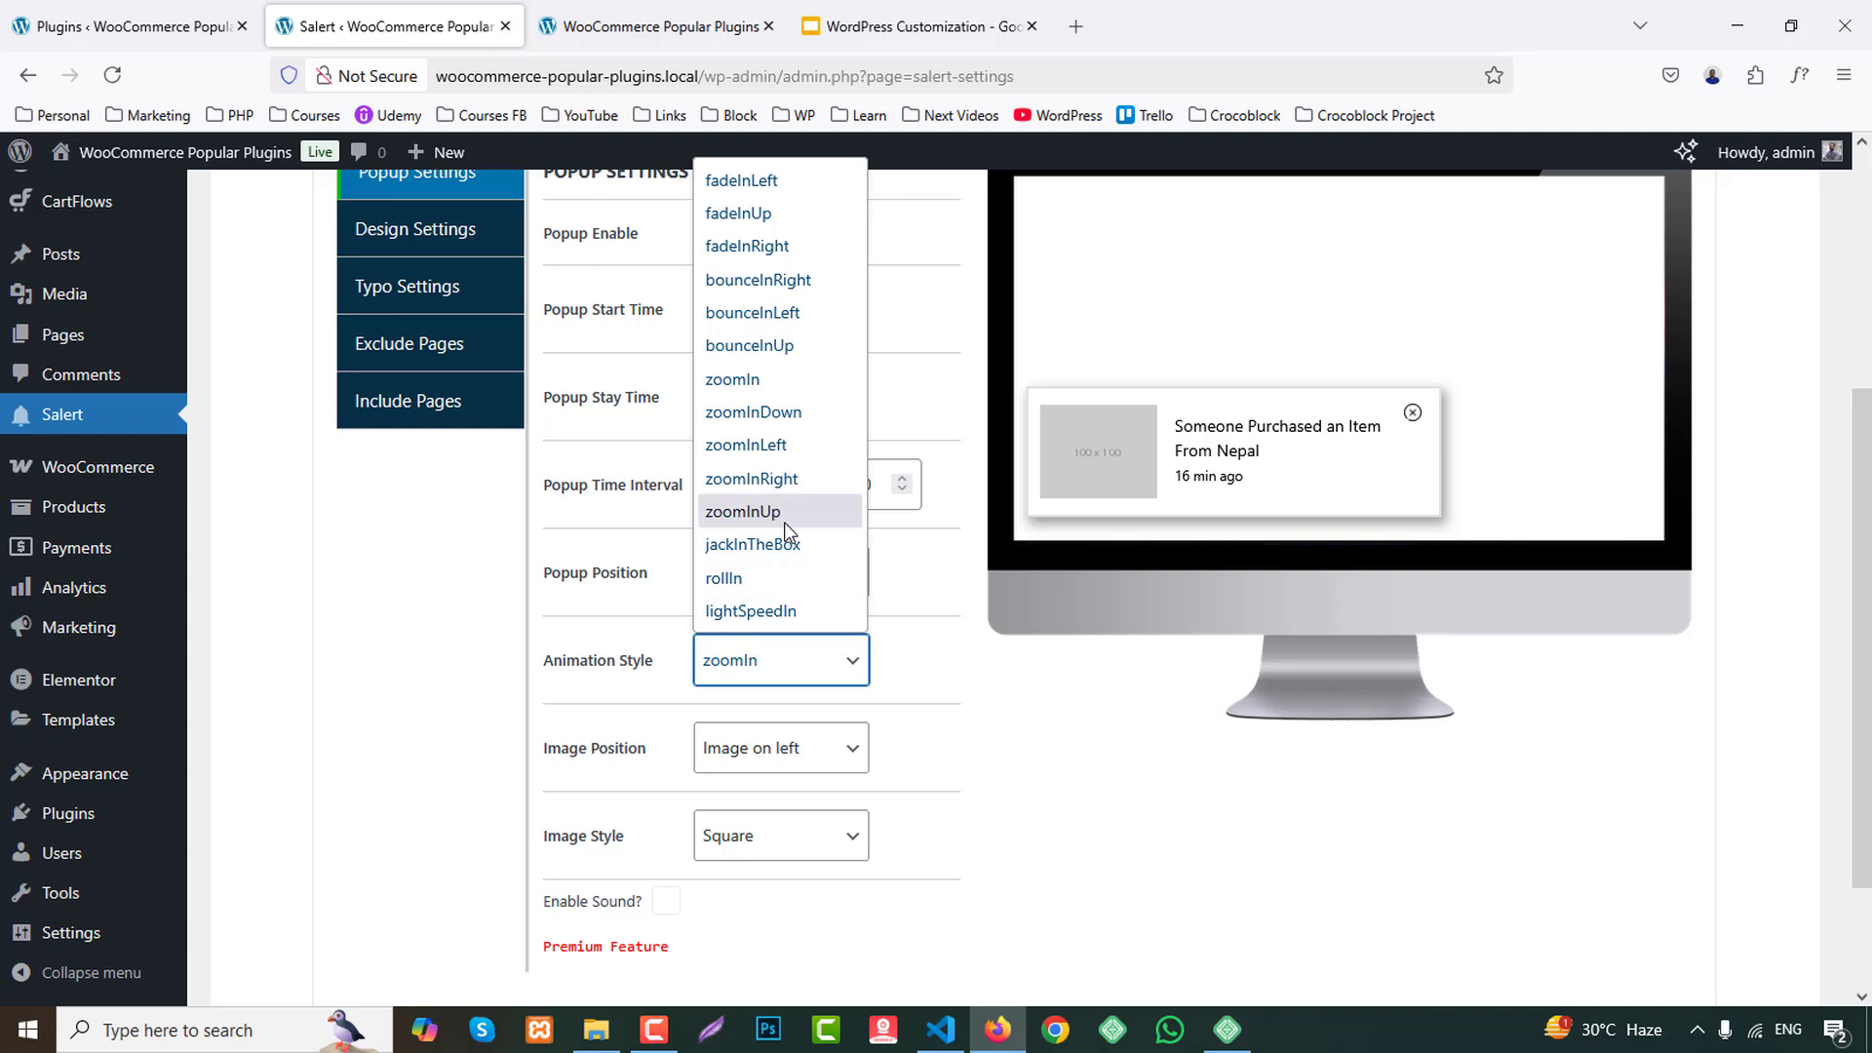
{"action": "left_click", "coordinate": [770, 614]}
{"action": "left_click", "coordinate": [773, 680]}
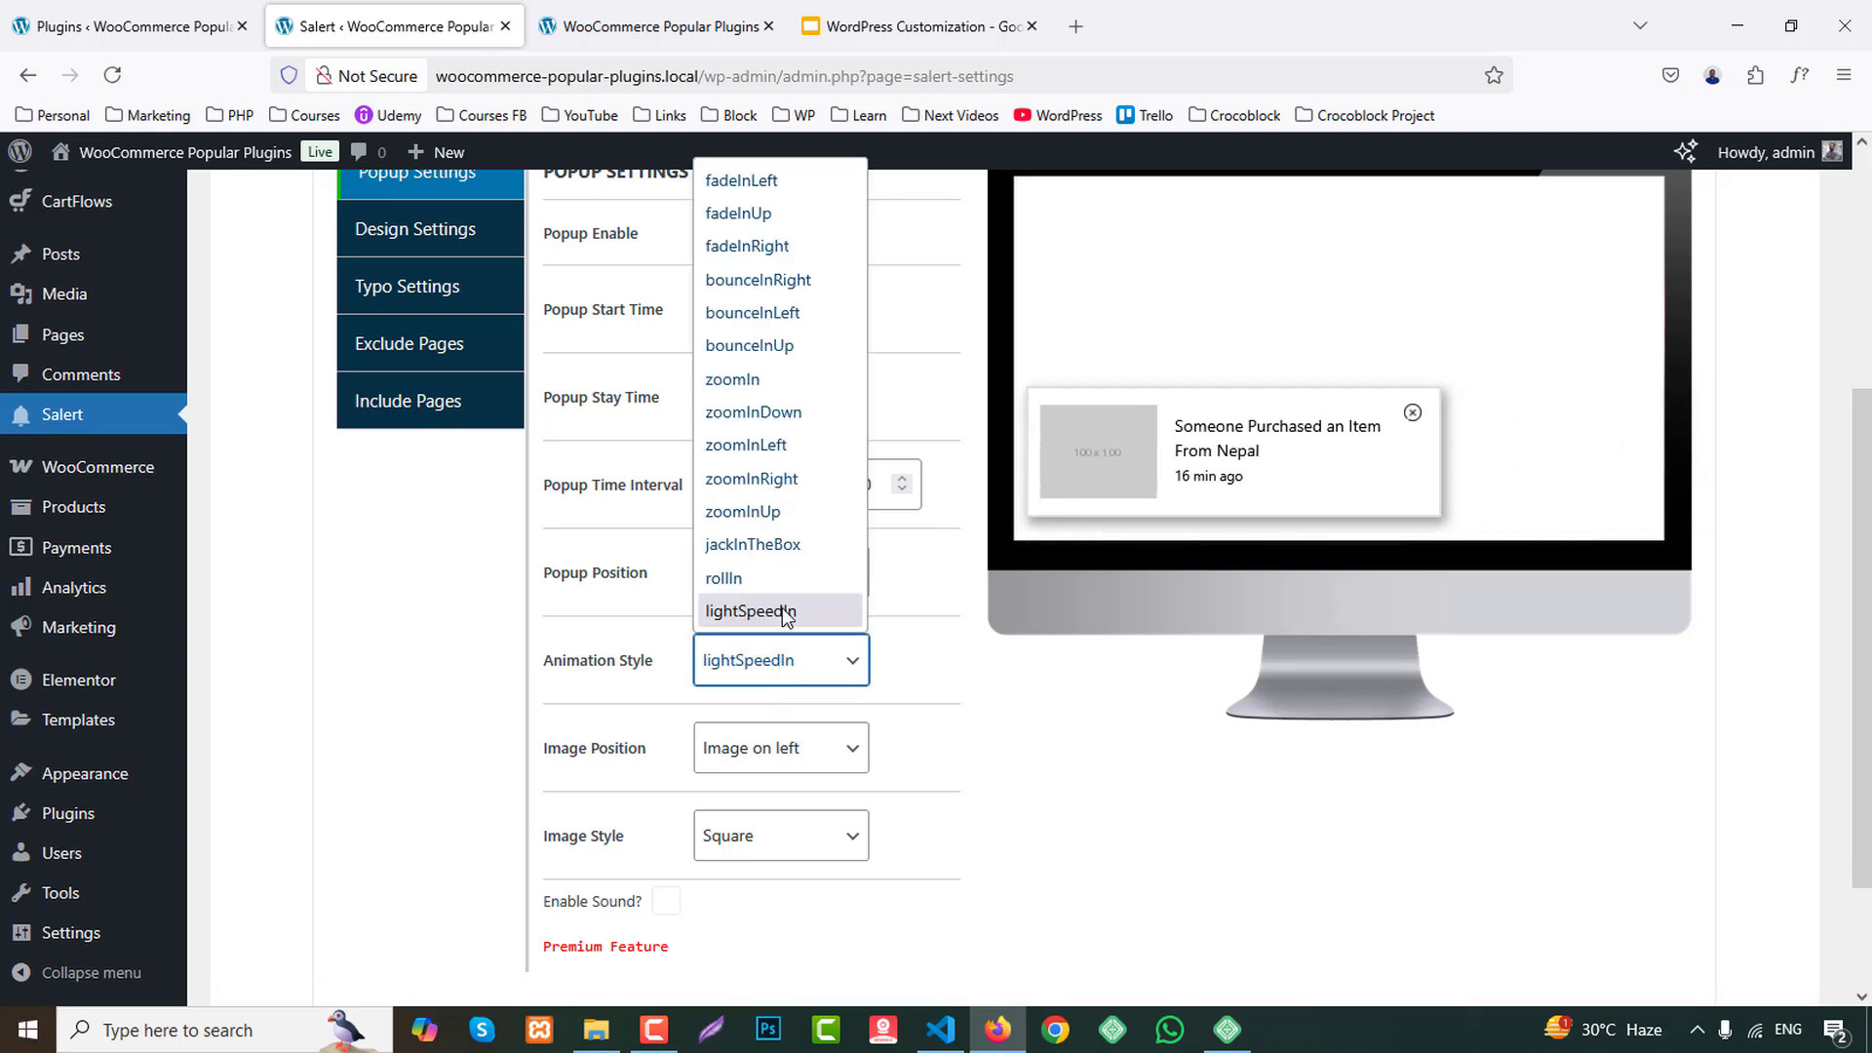
{"action": "left_click", "coordinate": [765, 313]}
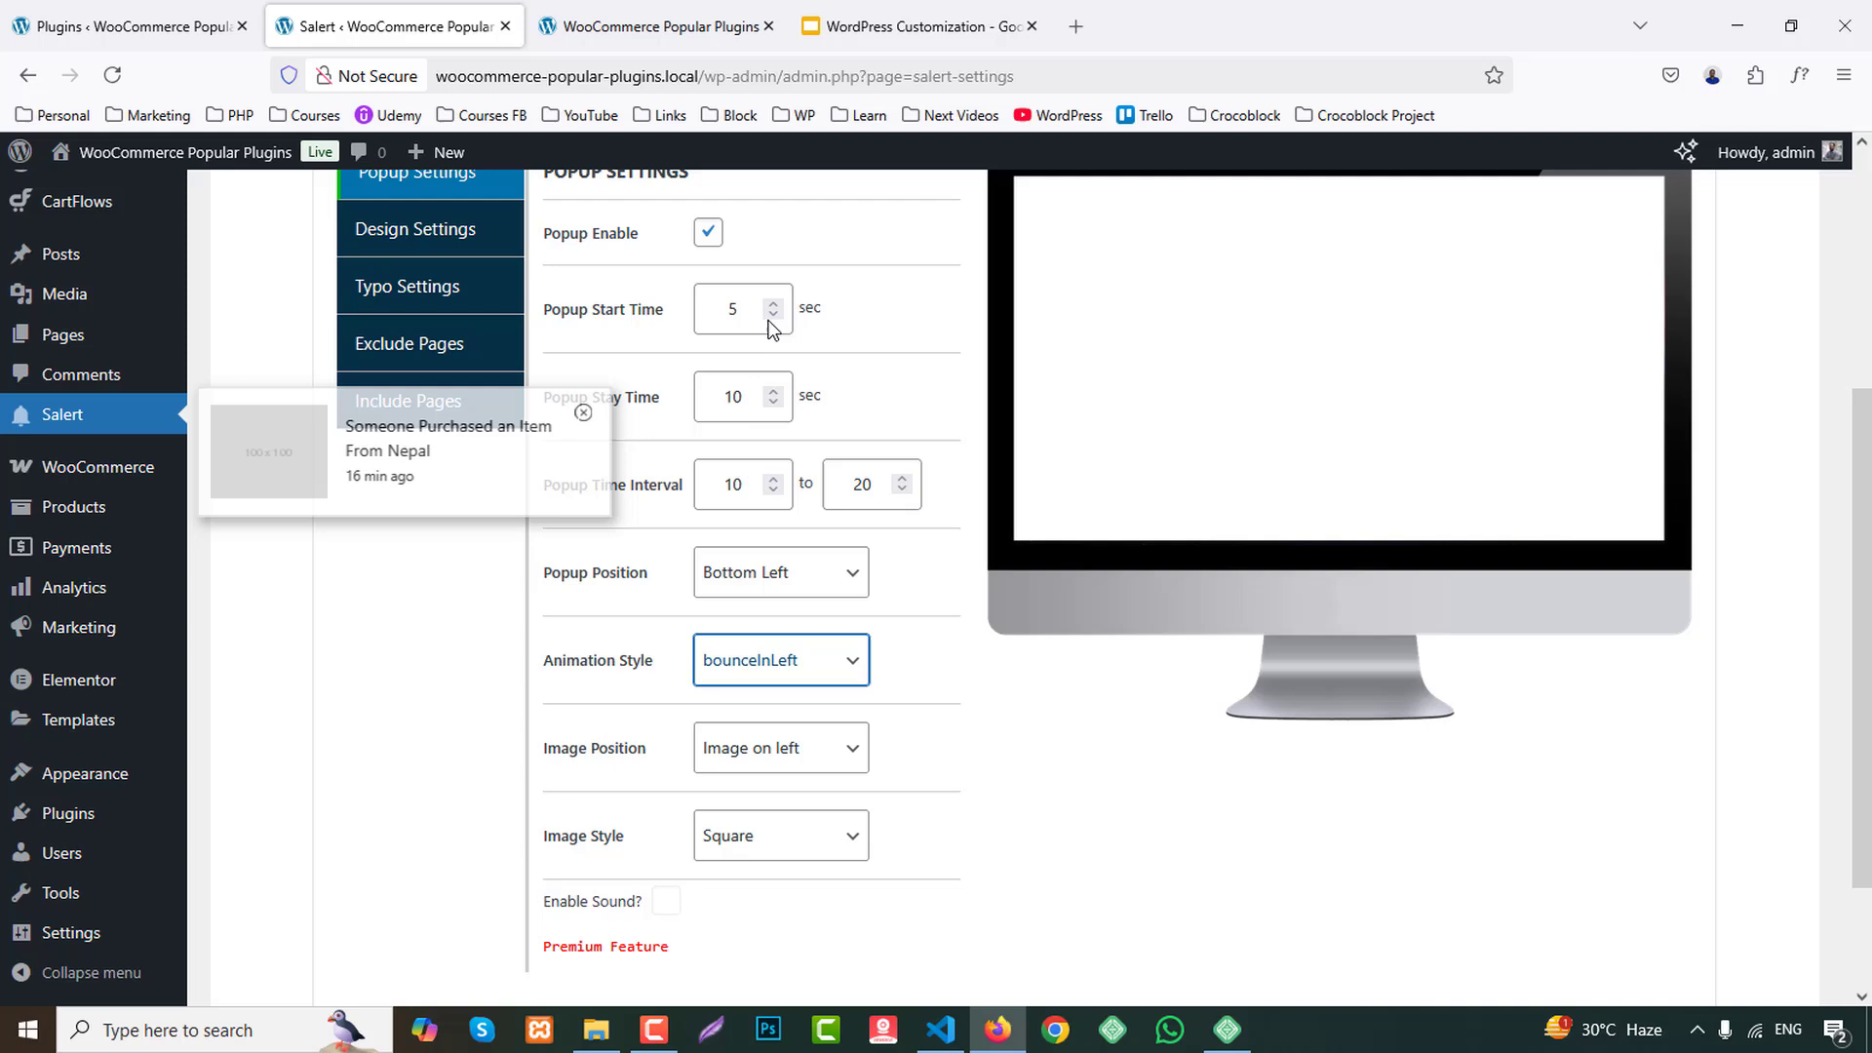
{"action": "left_click", "coordinate": [773, 637]}
{"action": "left_click", "coordinate": [777, 181]}
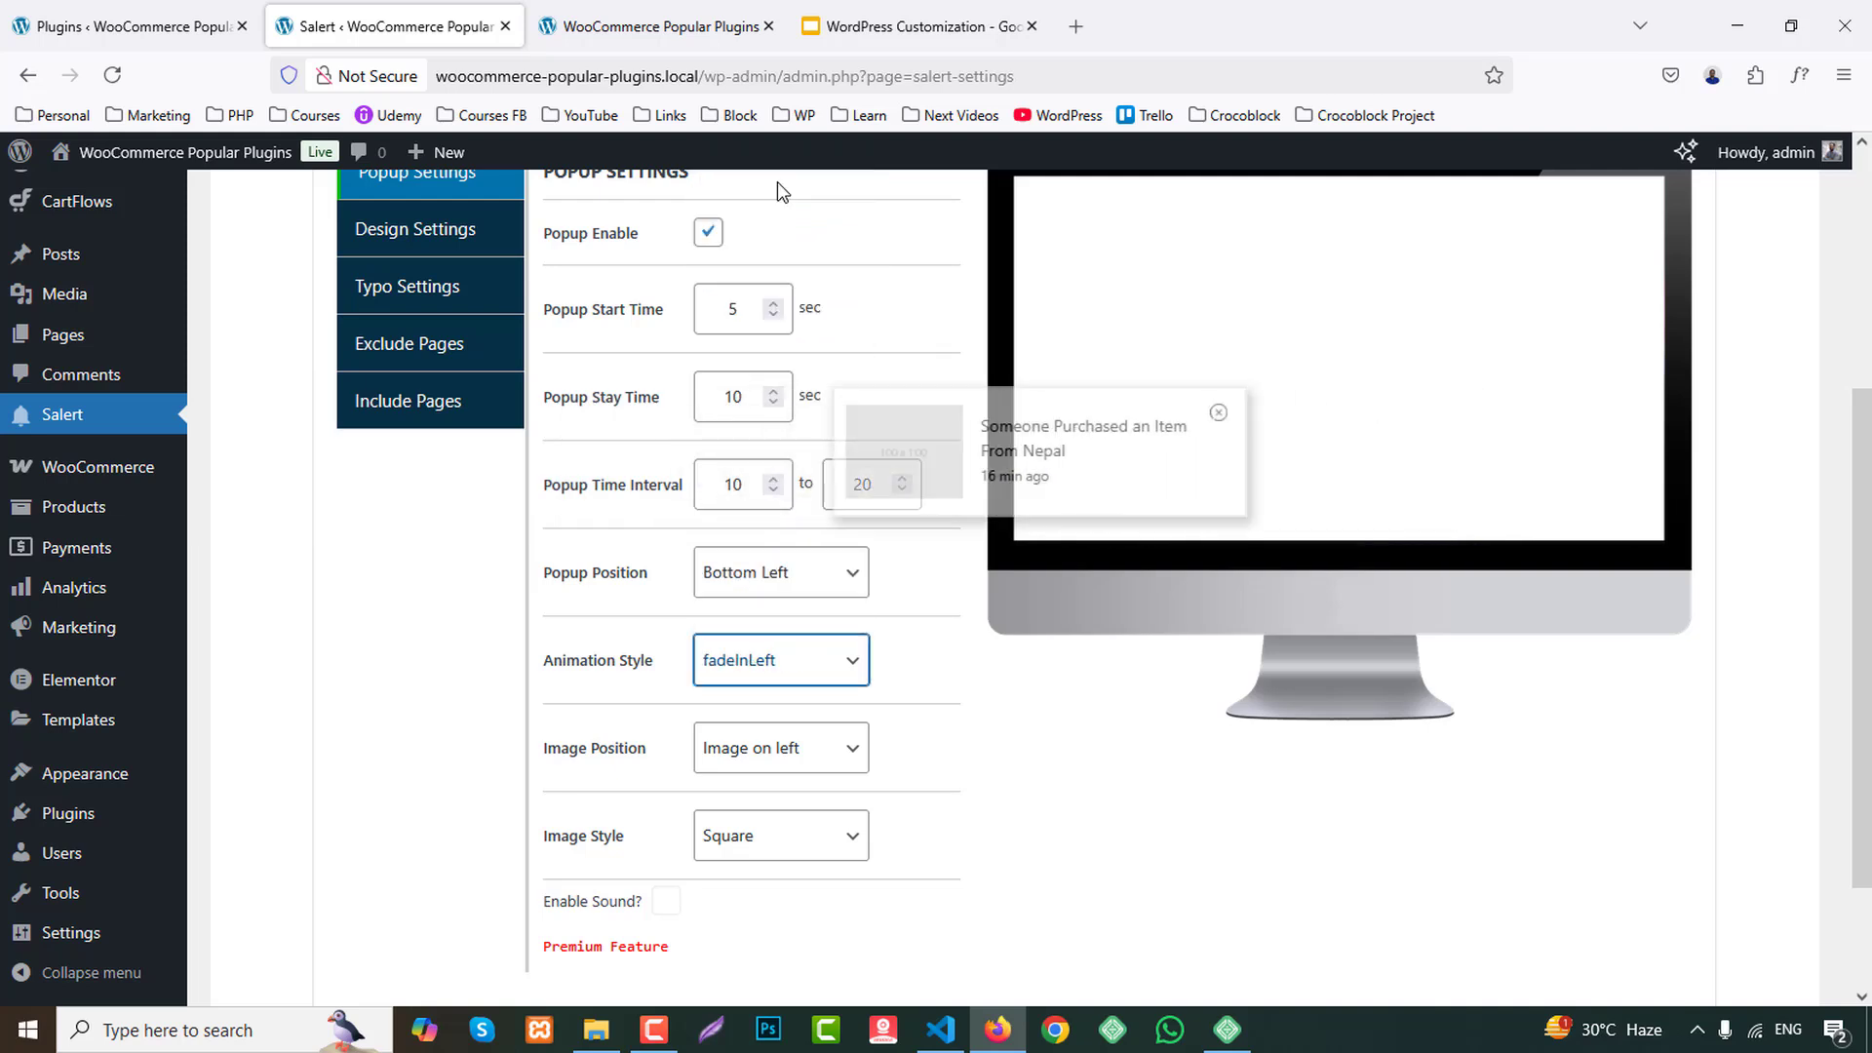
Try the Image on right and Text only image positions for the popup, and return it to Image on left.
{"action": "scroll", "coordinate": [370, 781], "scroll_direction": "down", "scroll_amount": 2}
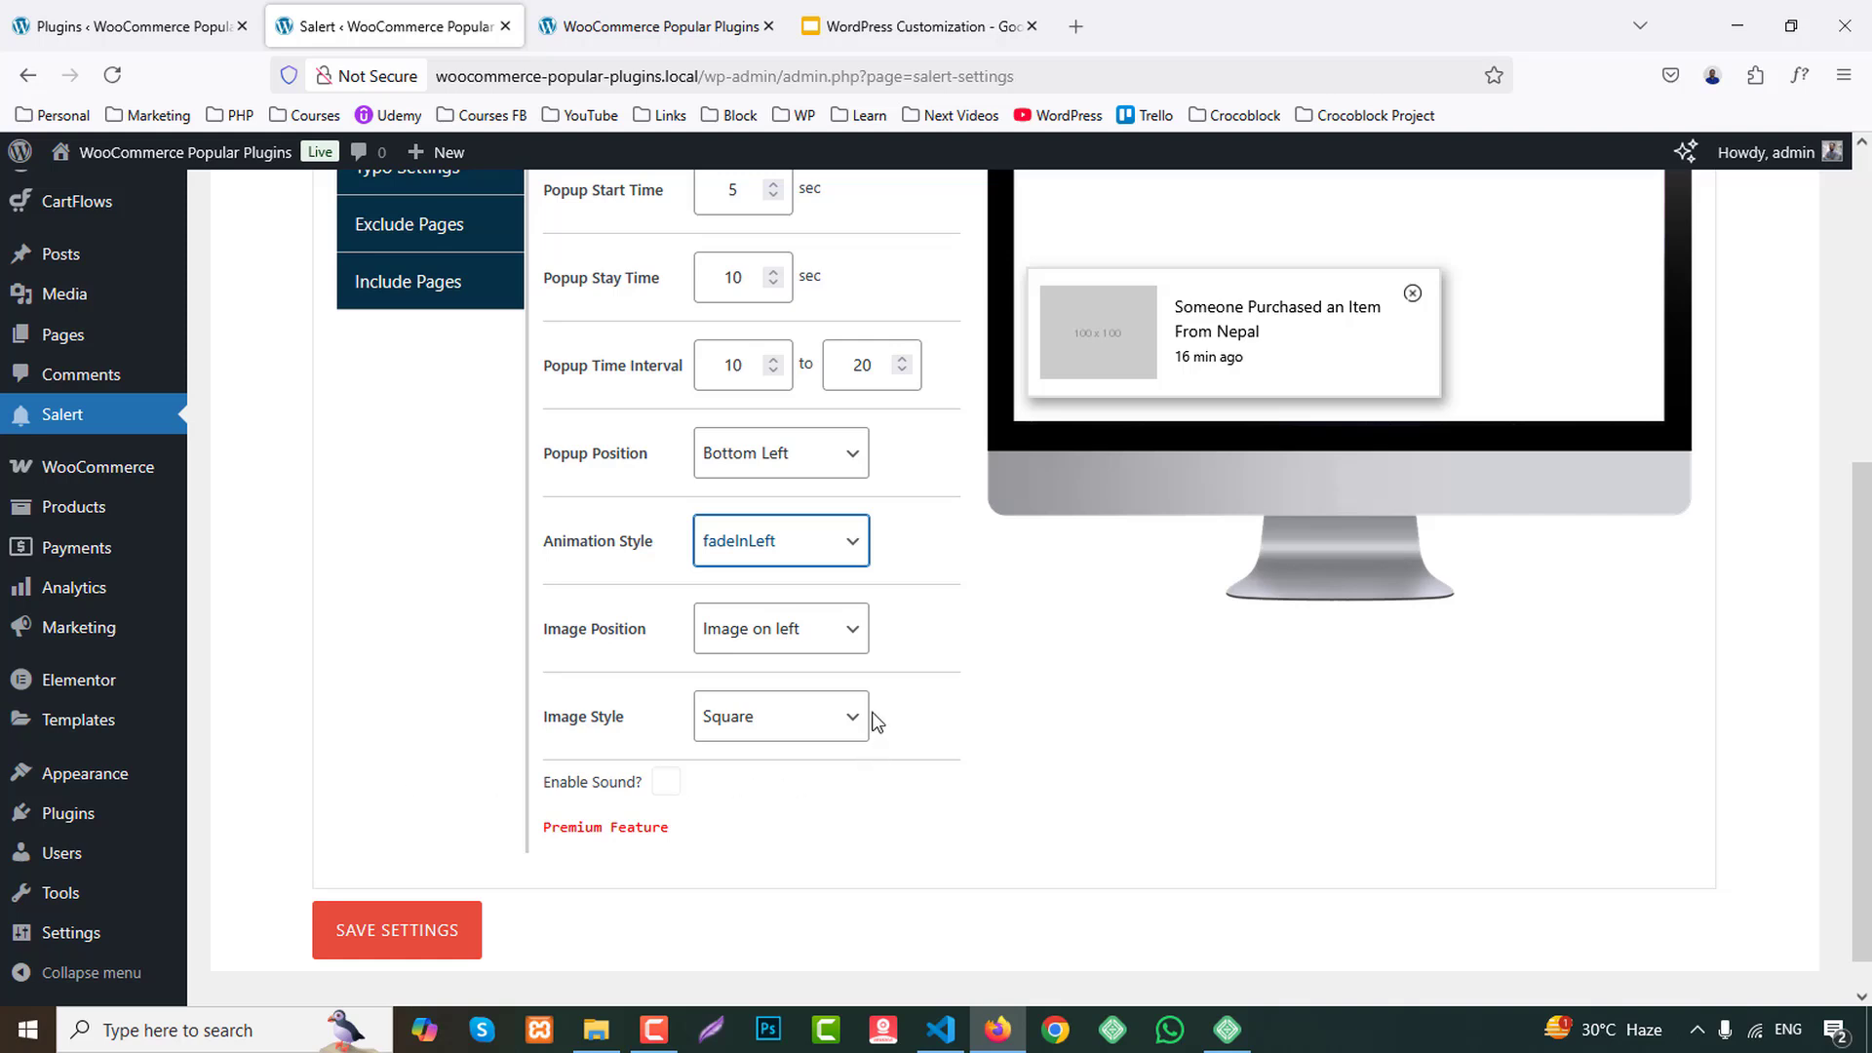
{"action": "left_click", "coordinate": [792, 632]}
{"action": "left_click", "coordinate": [770, 710]}
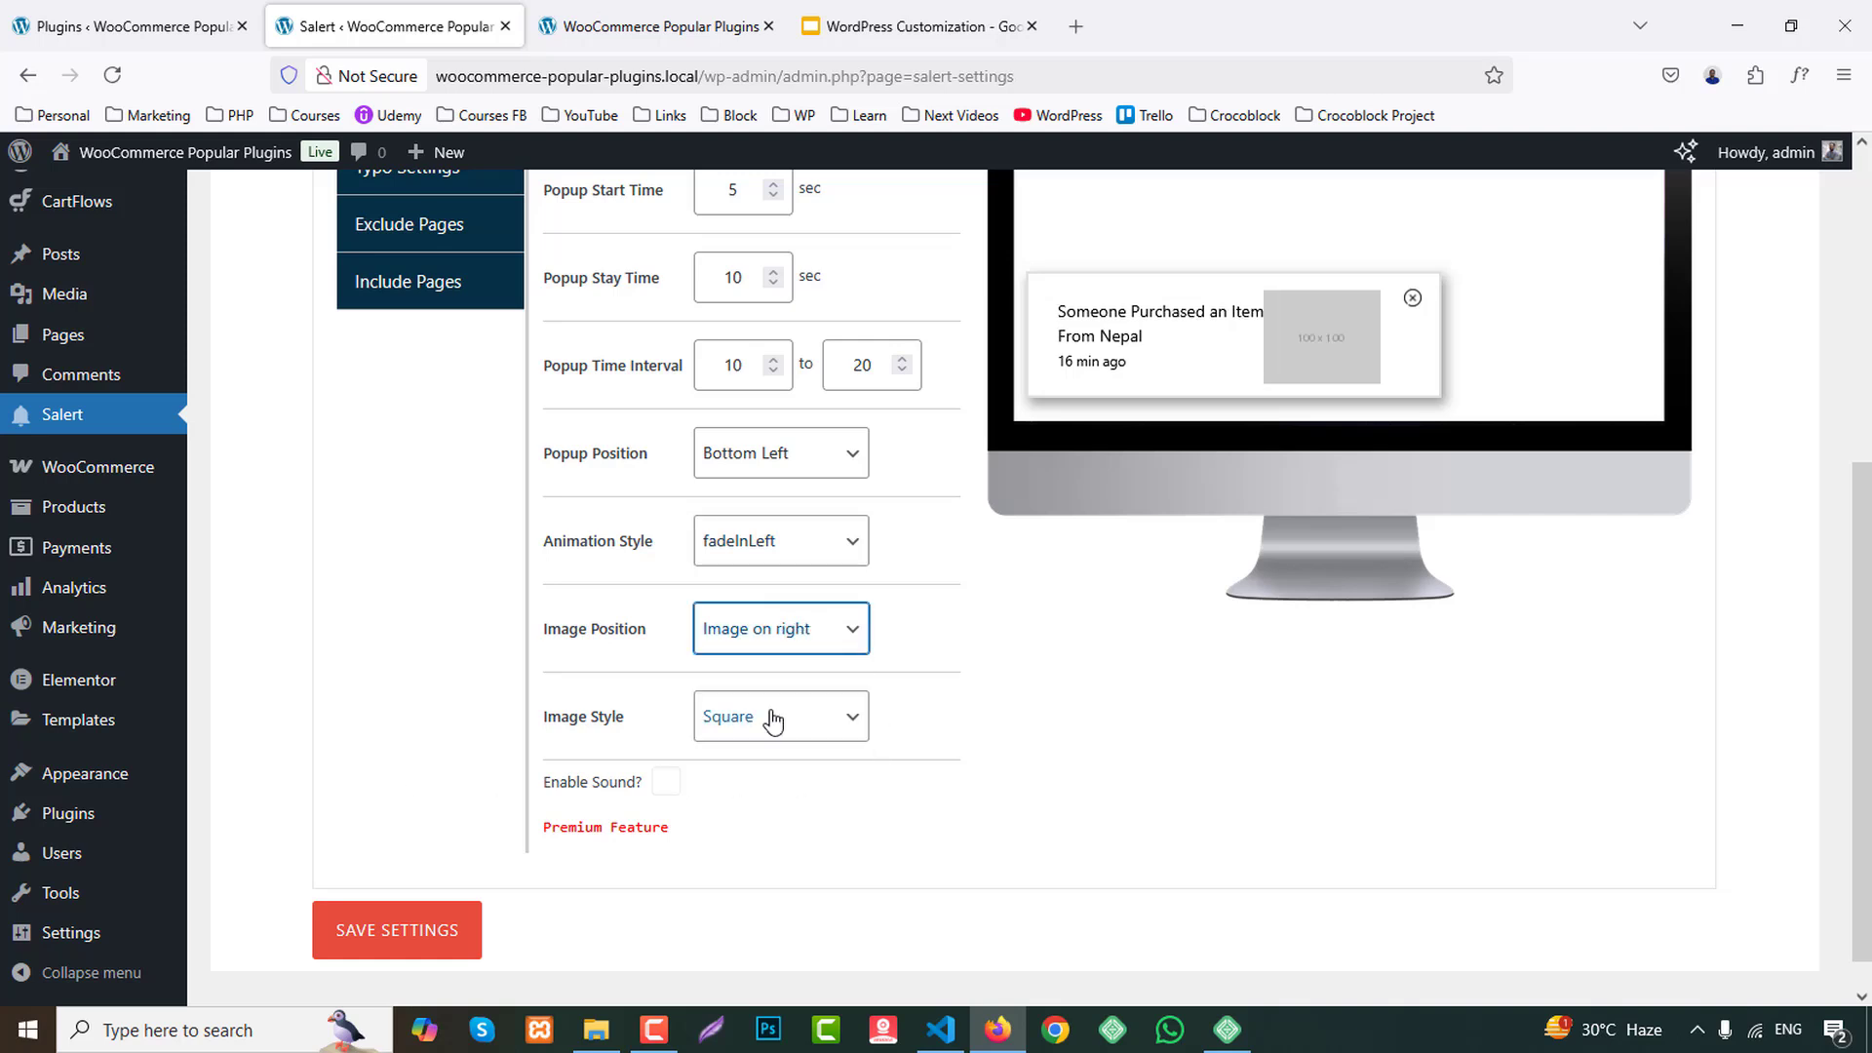
{"action": "left_click", "coordinate": [759, 640]}
{"action": "left_click", "coordinate": [751, 739]}
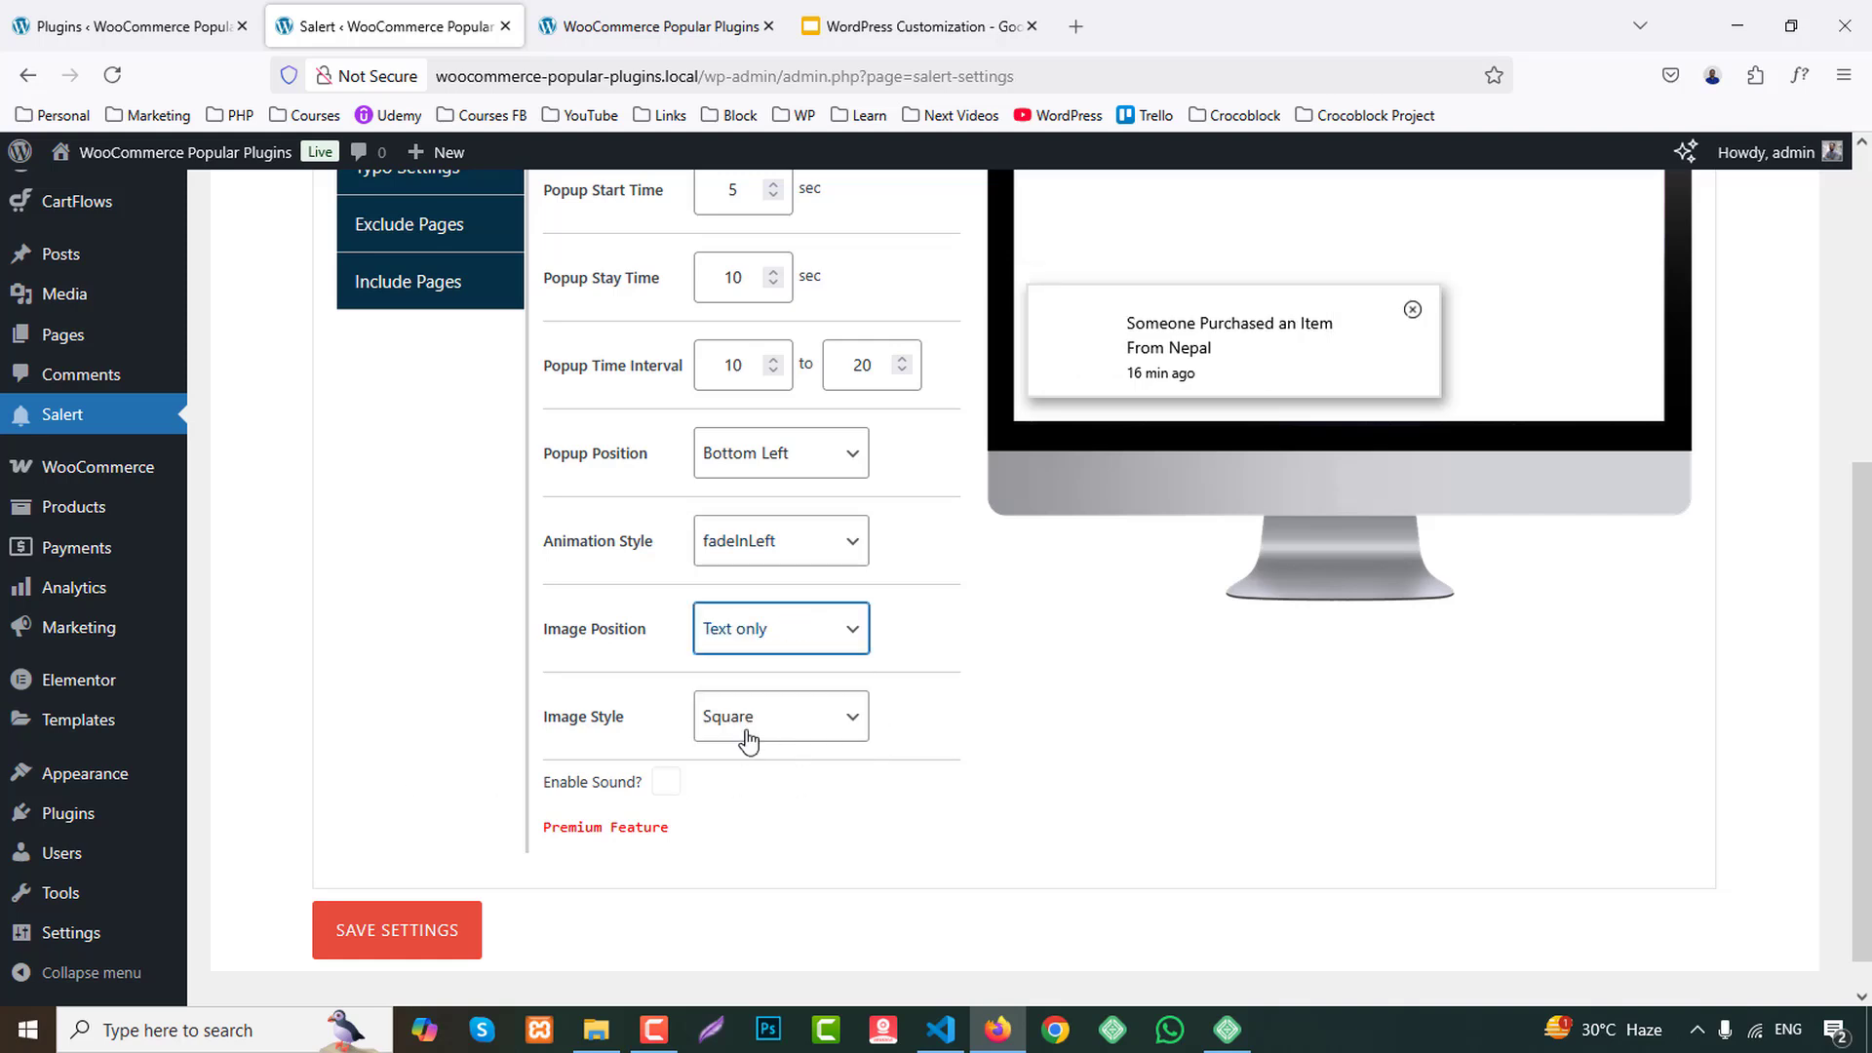
{"action": "left_click", "coordinate": [765, 646]}
{"action": "left_click", "coordinate": [767, 684]}
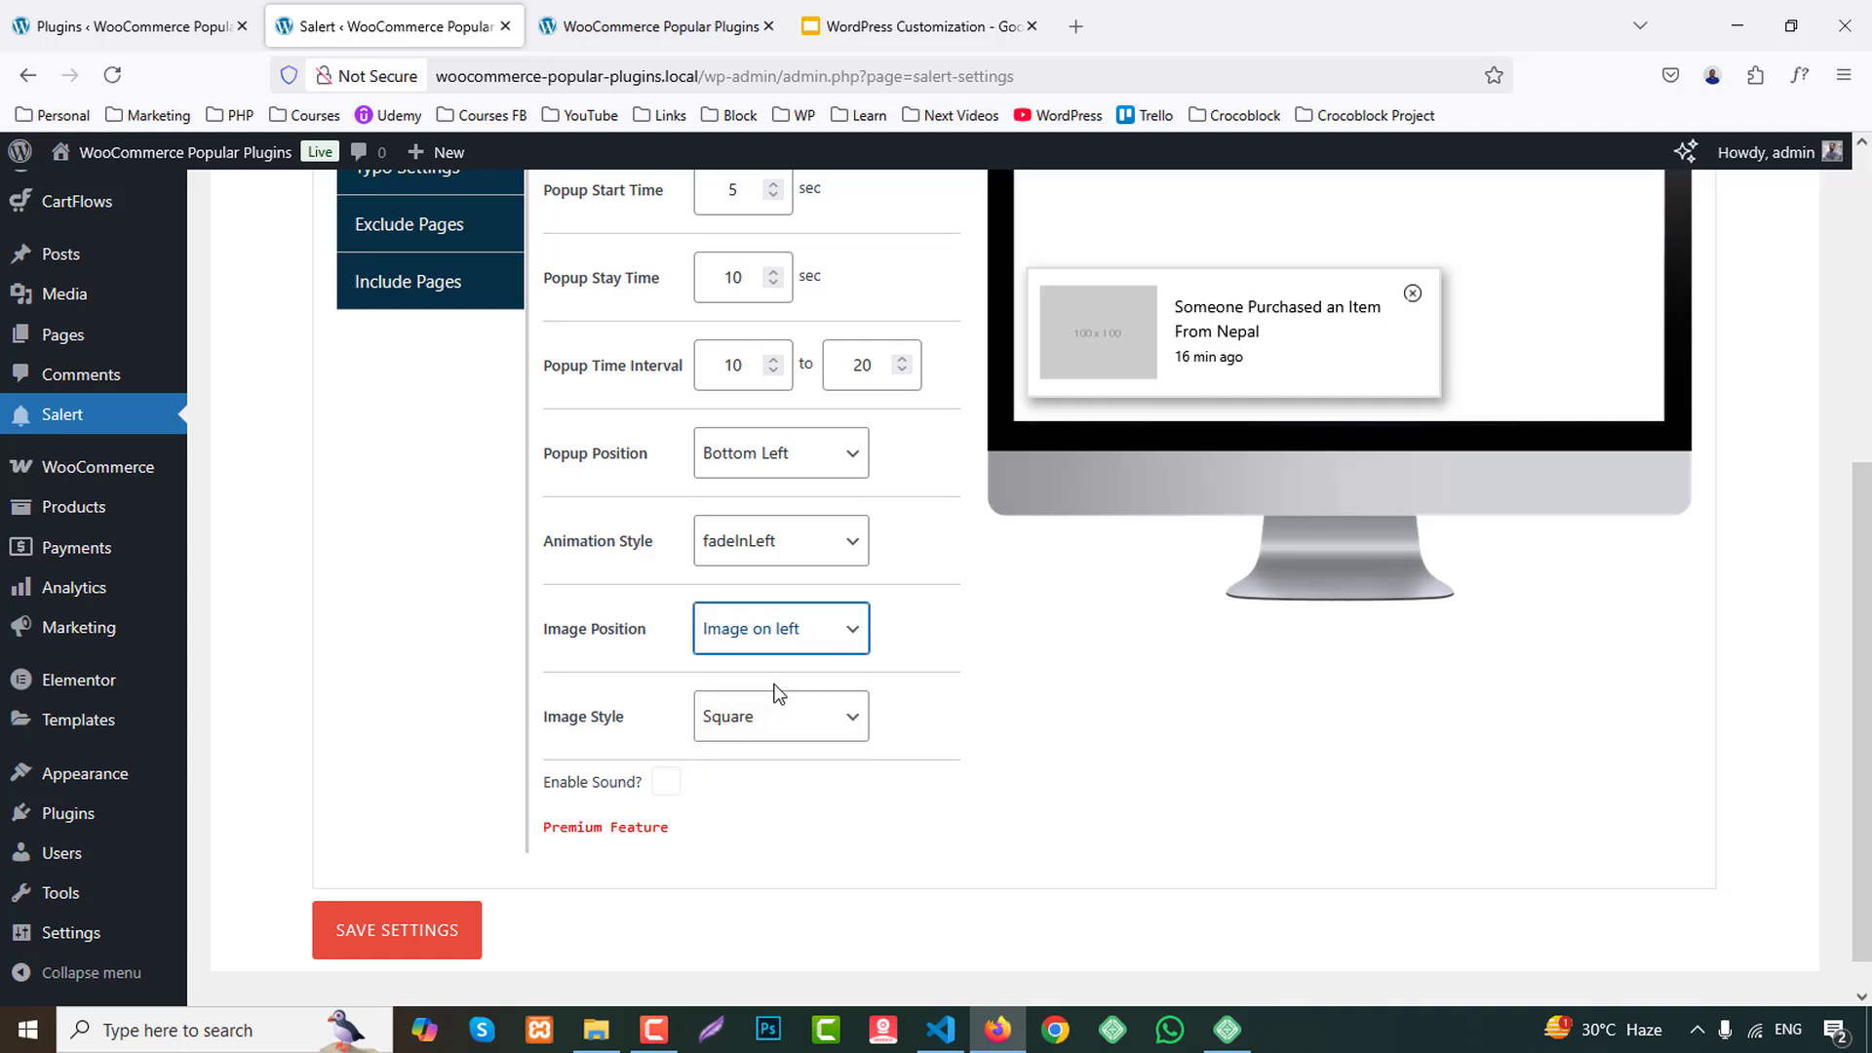
Preview the Circle image style, return it to Square, and save the popup settings.
{"action": "left_click", "coordinate": [765, 729]}
{"action": "left_click", "coordinate": [725, 805]}
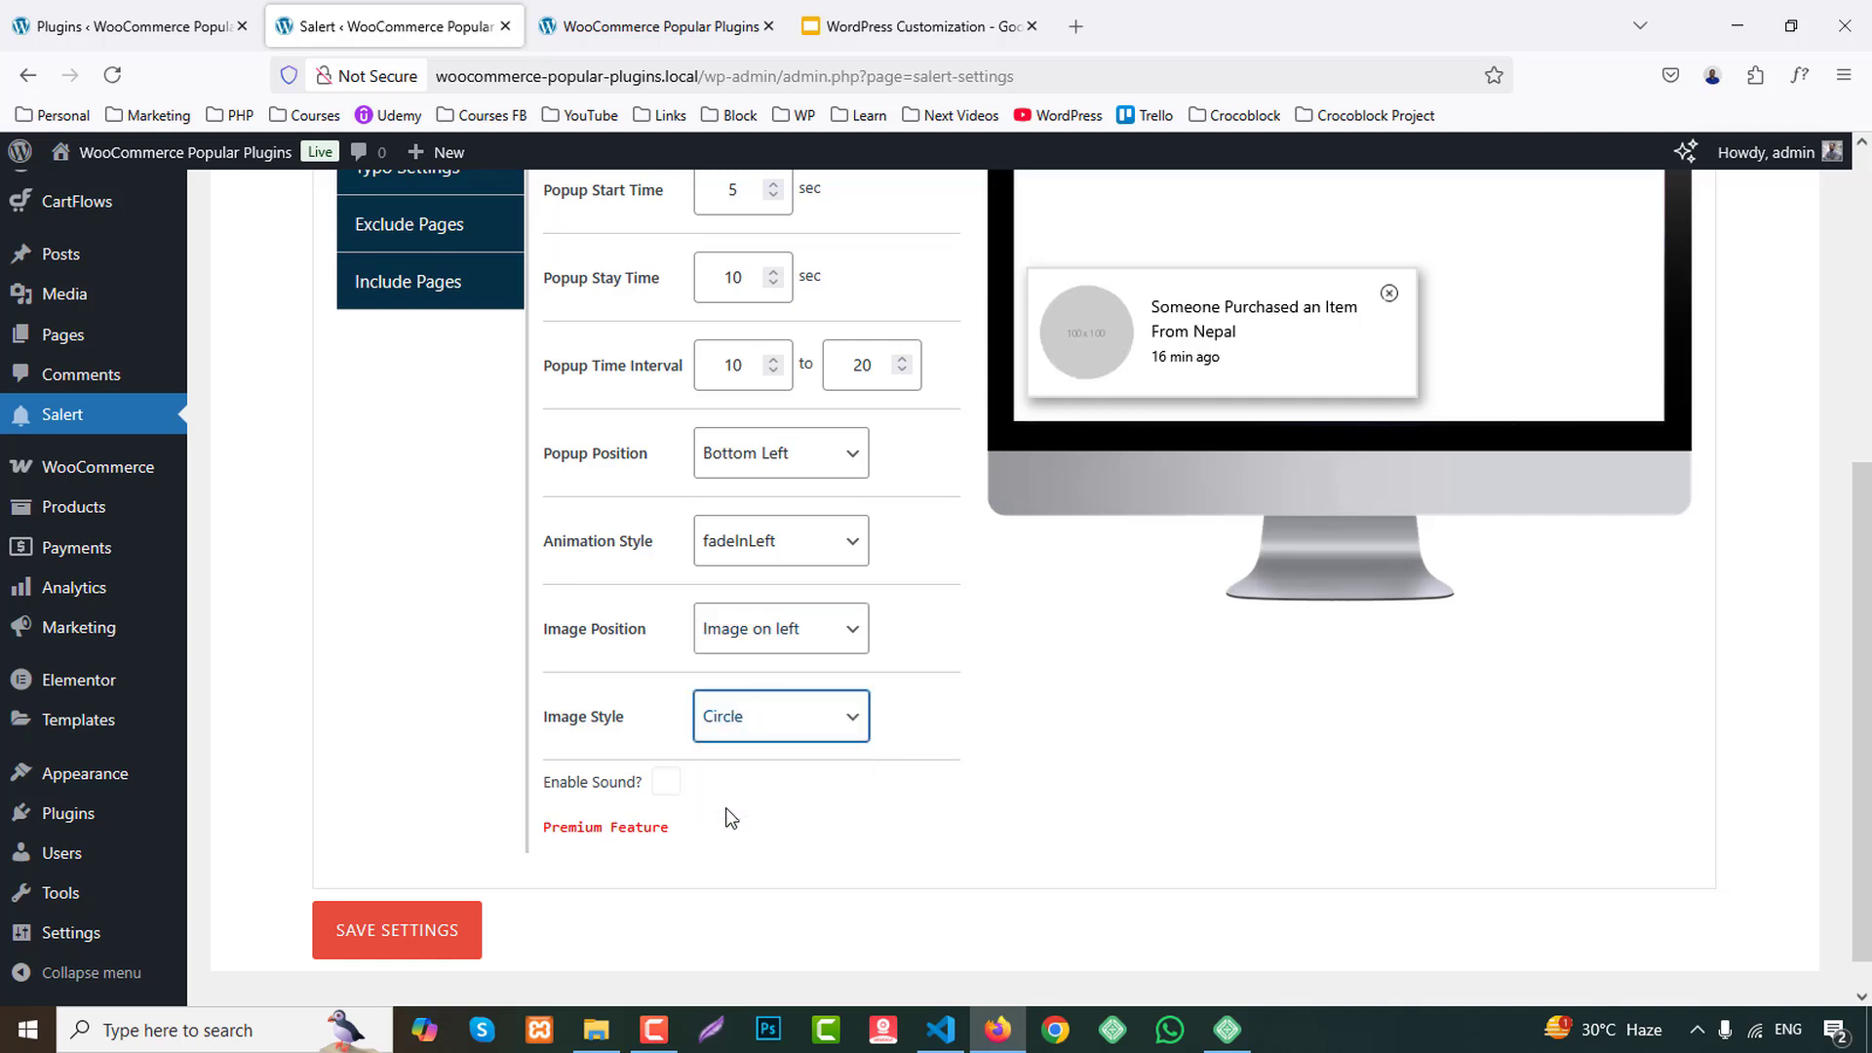
{"action": "left_click", "coordinate": [753, 722]}
{"action": "left_click", "coordinate": [763, 764]}
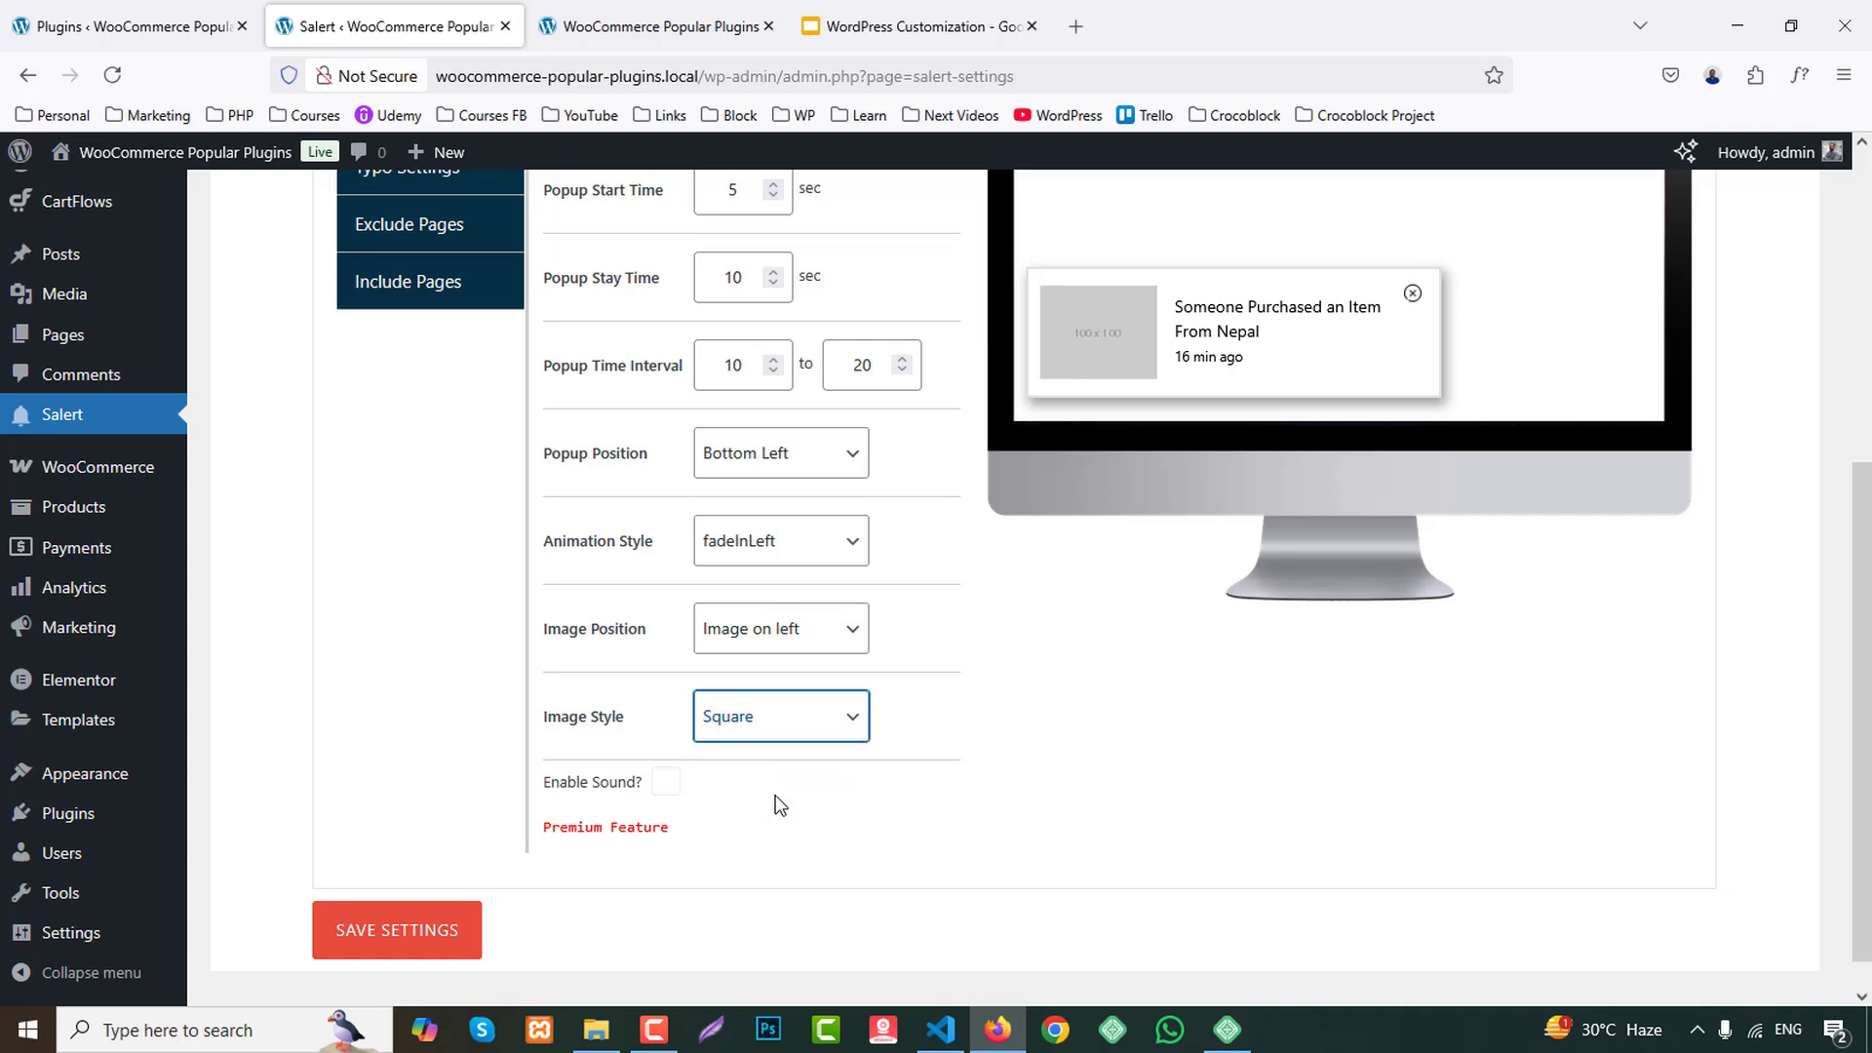
{"action": "left_click", "coordinate": [697, 810]}
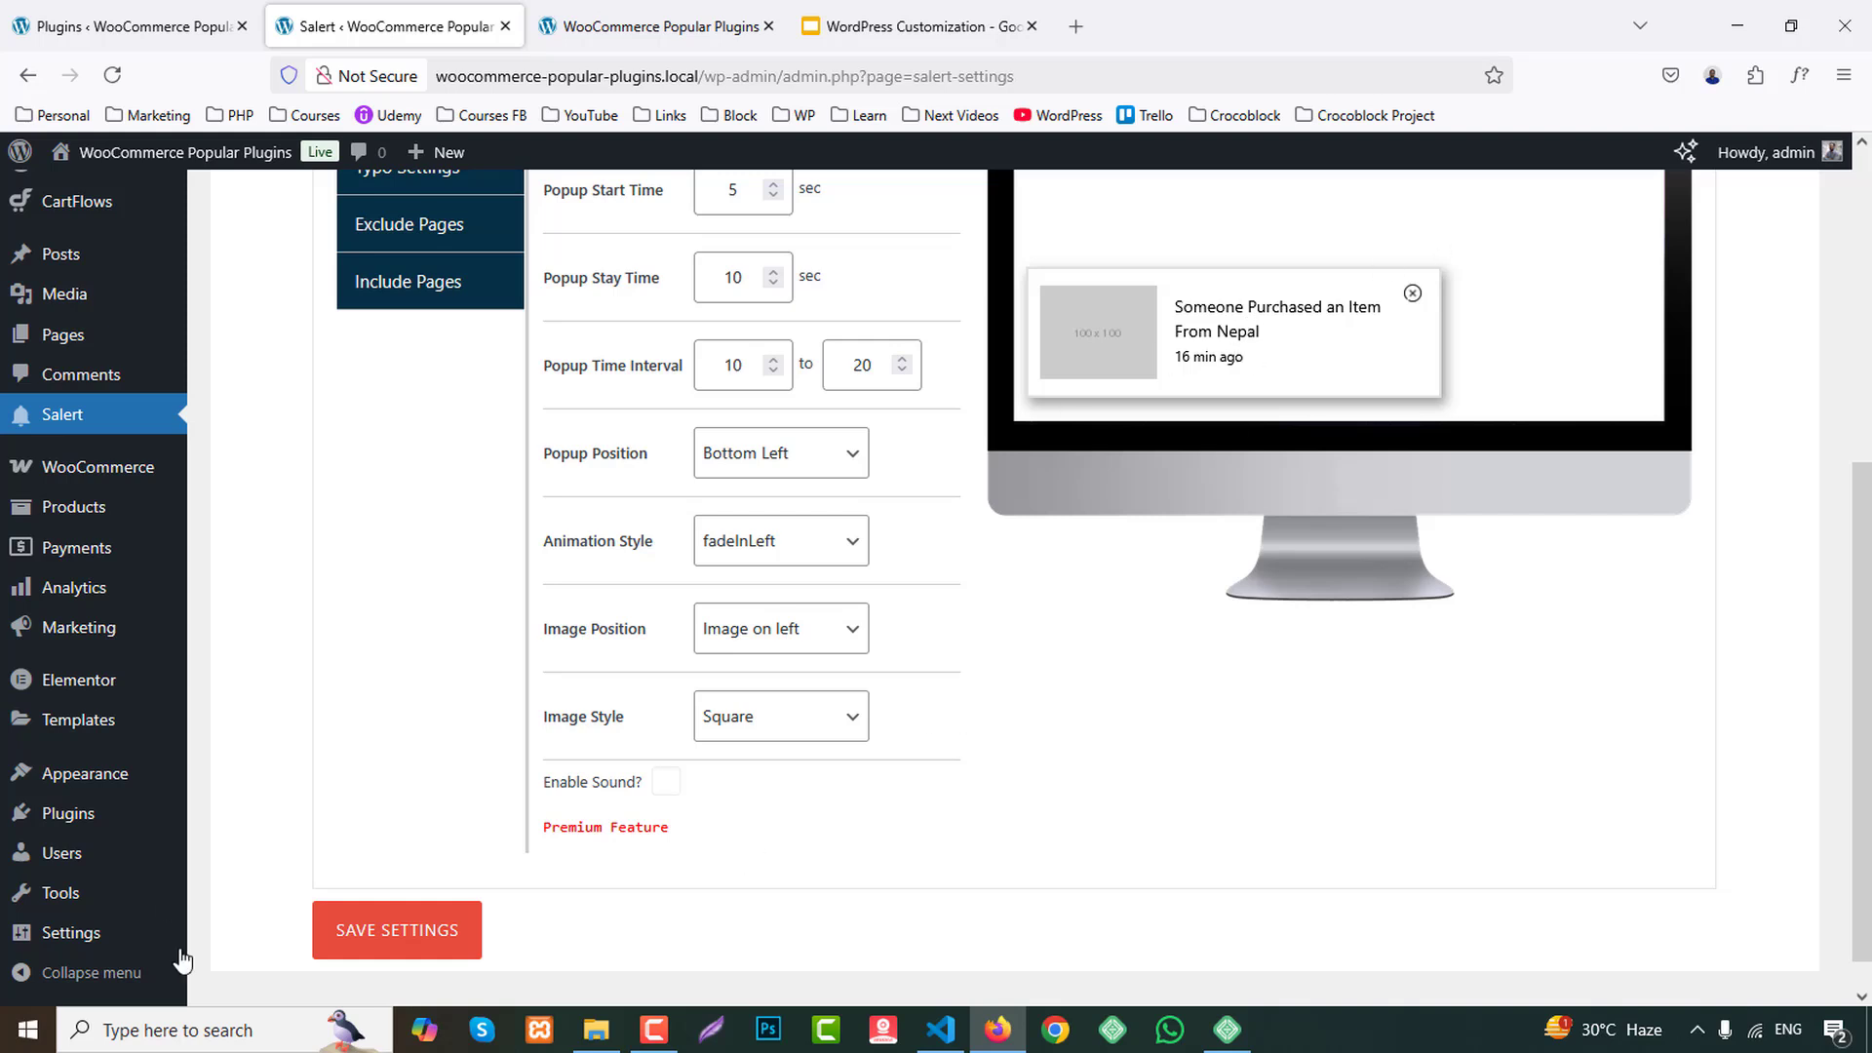
{"action": "left_click", "coordinate": [395, 942]}
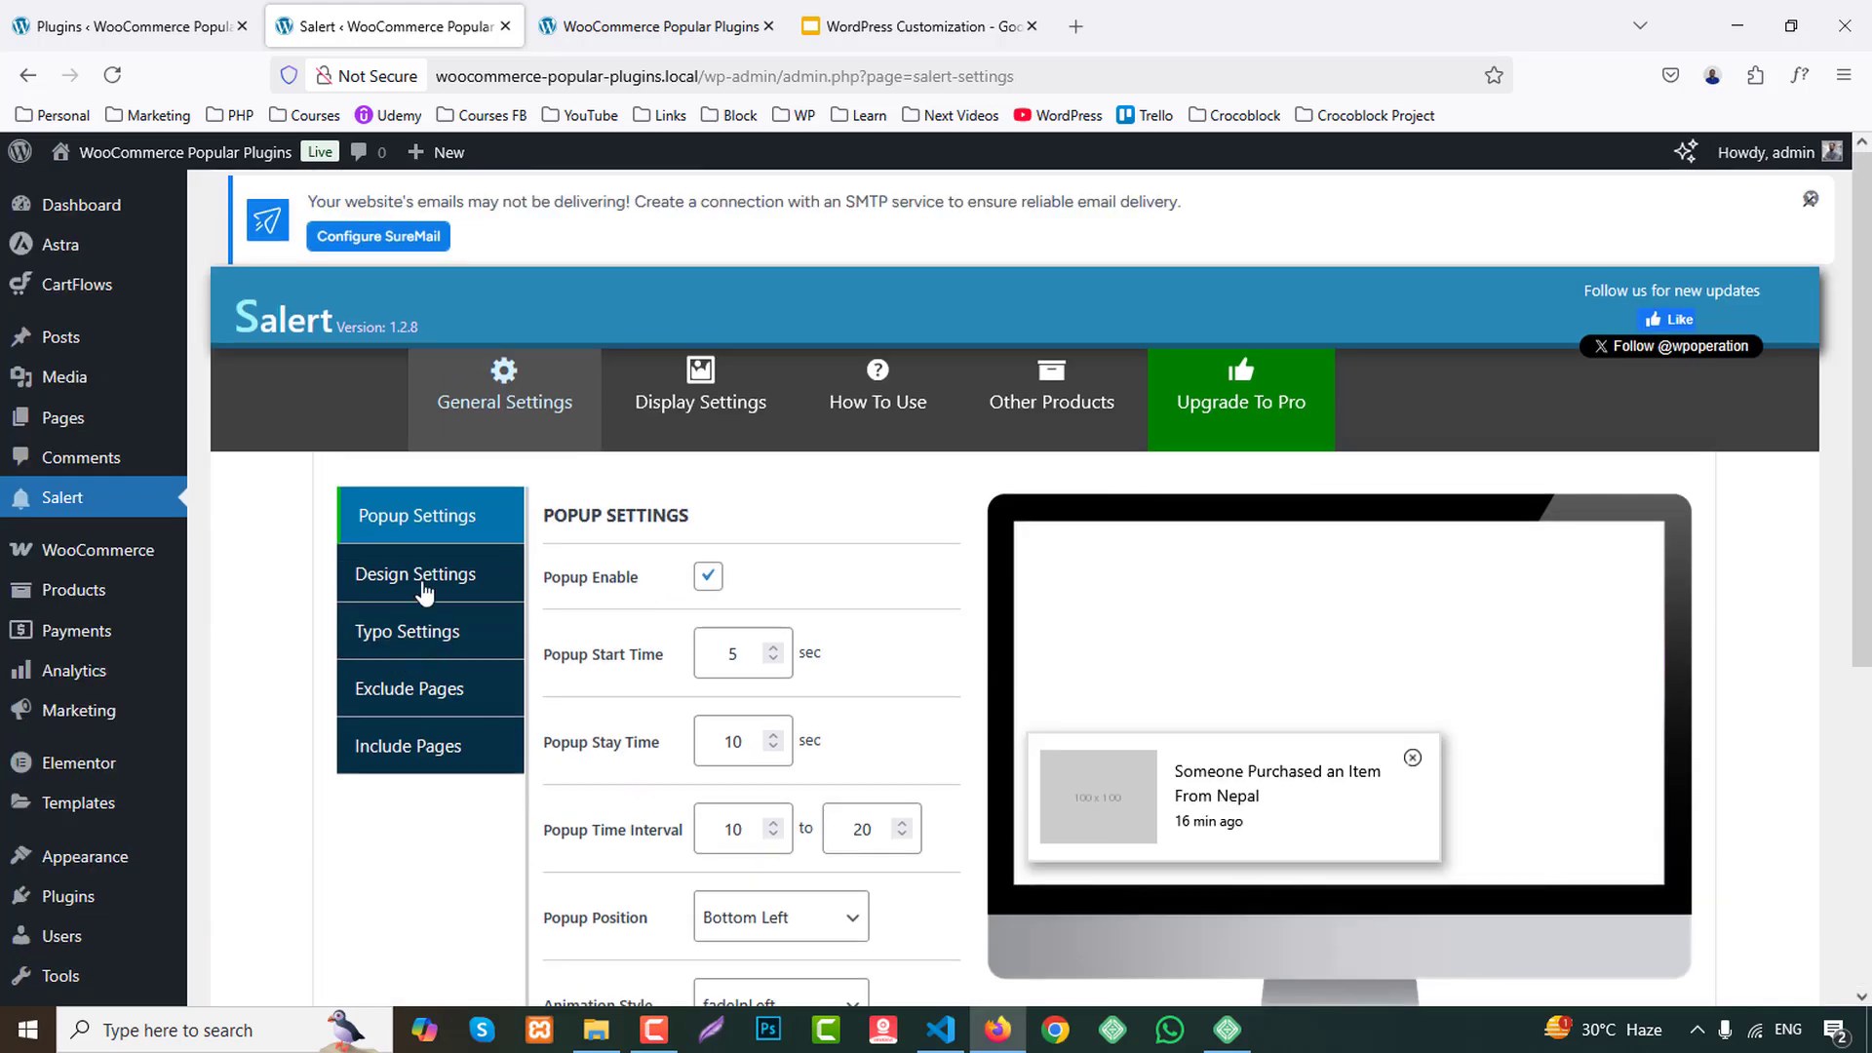
In Salert's design settings, try yellow #eeee22 and blue #1e73be as the popup background color, and return it to white.
{"action": "left_click", "coordinate": [427, 580]}
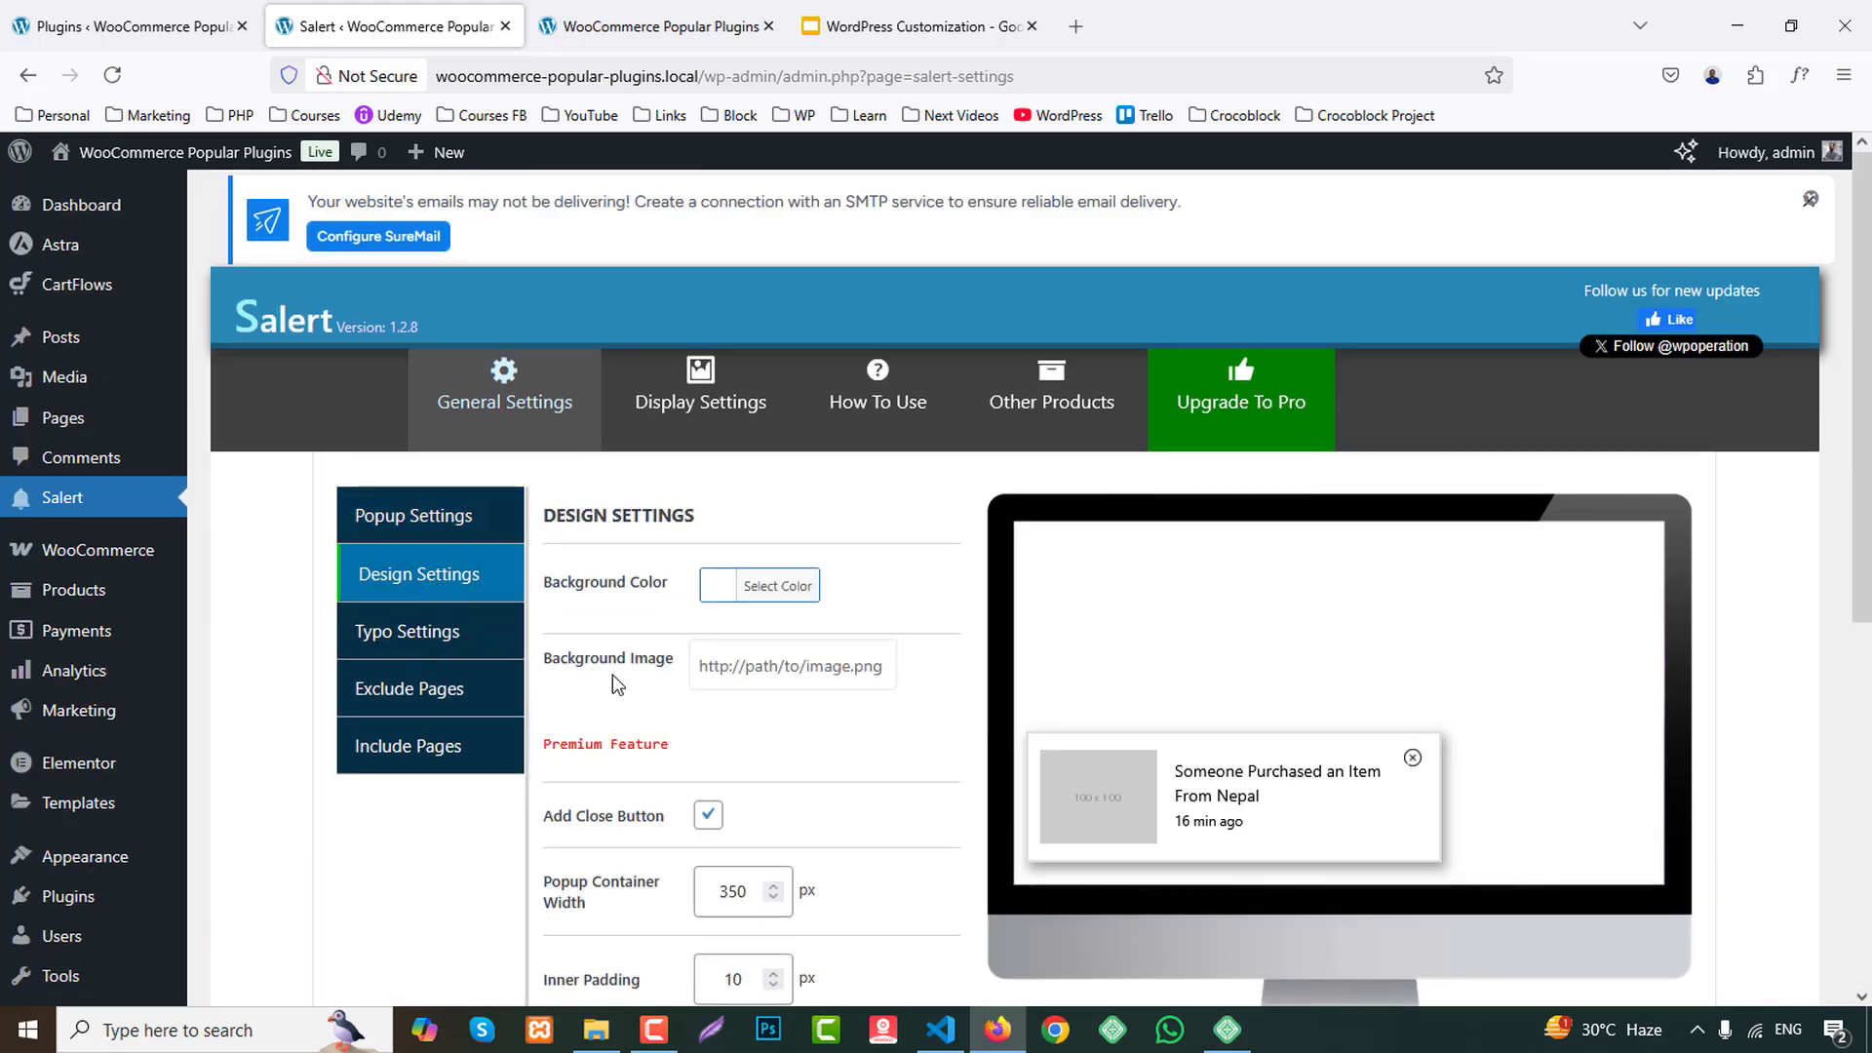
{"action": "left_click", "coordinate": [715, 597]}
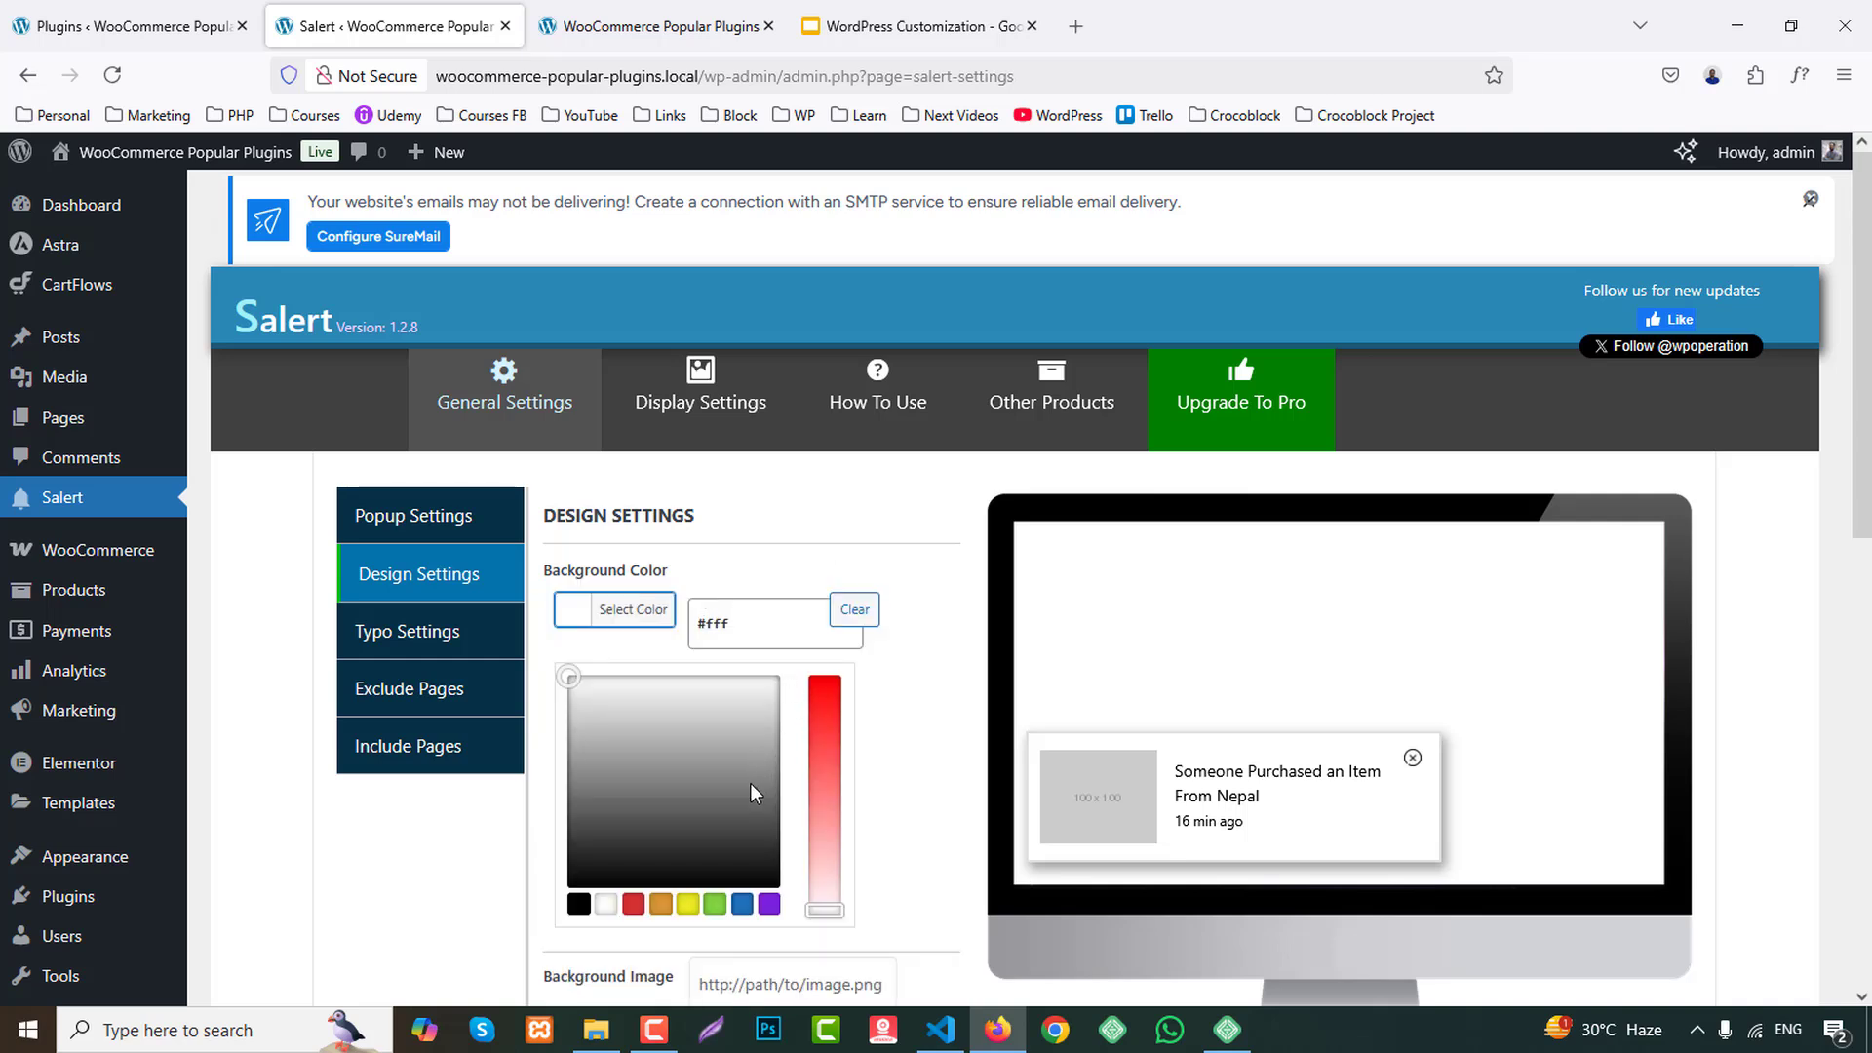
{"action": "left_click", "coordinate": [687, 904]}
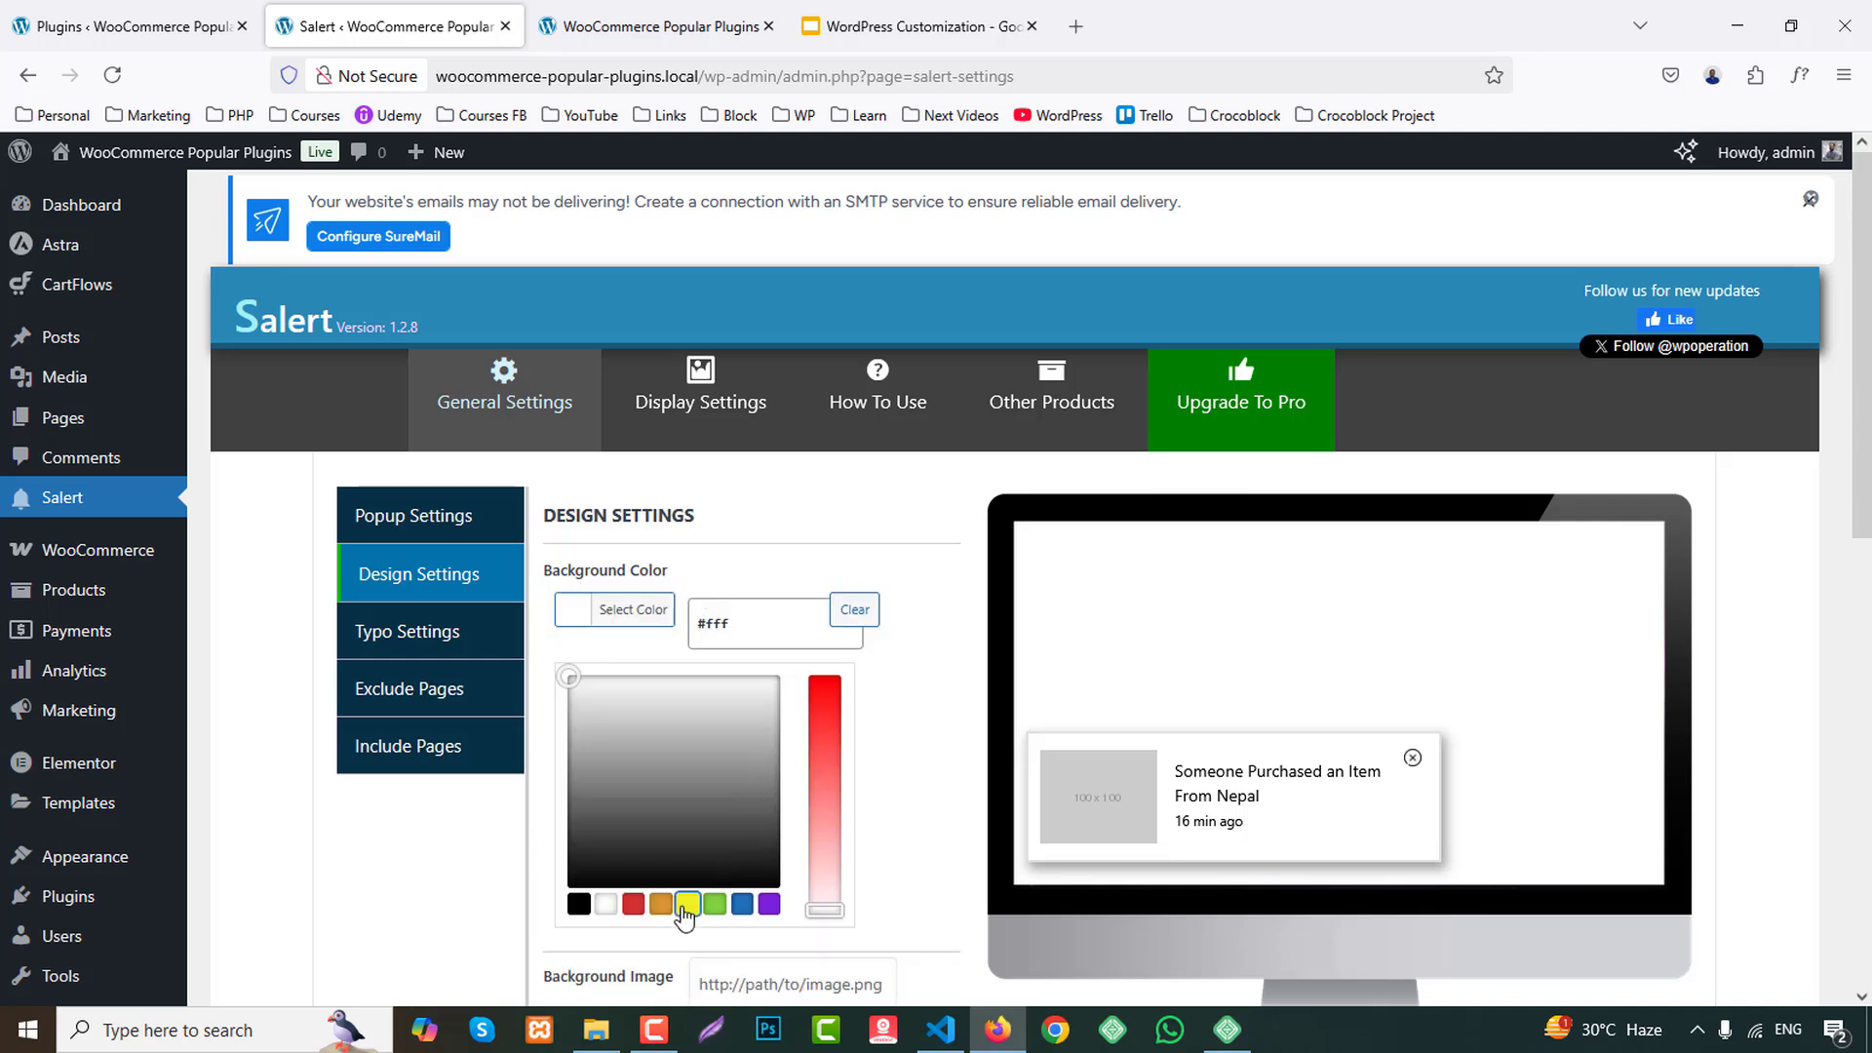
{"action": "left_click", "coordinate": [742, 904]}
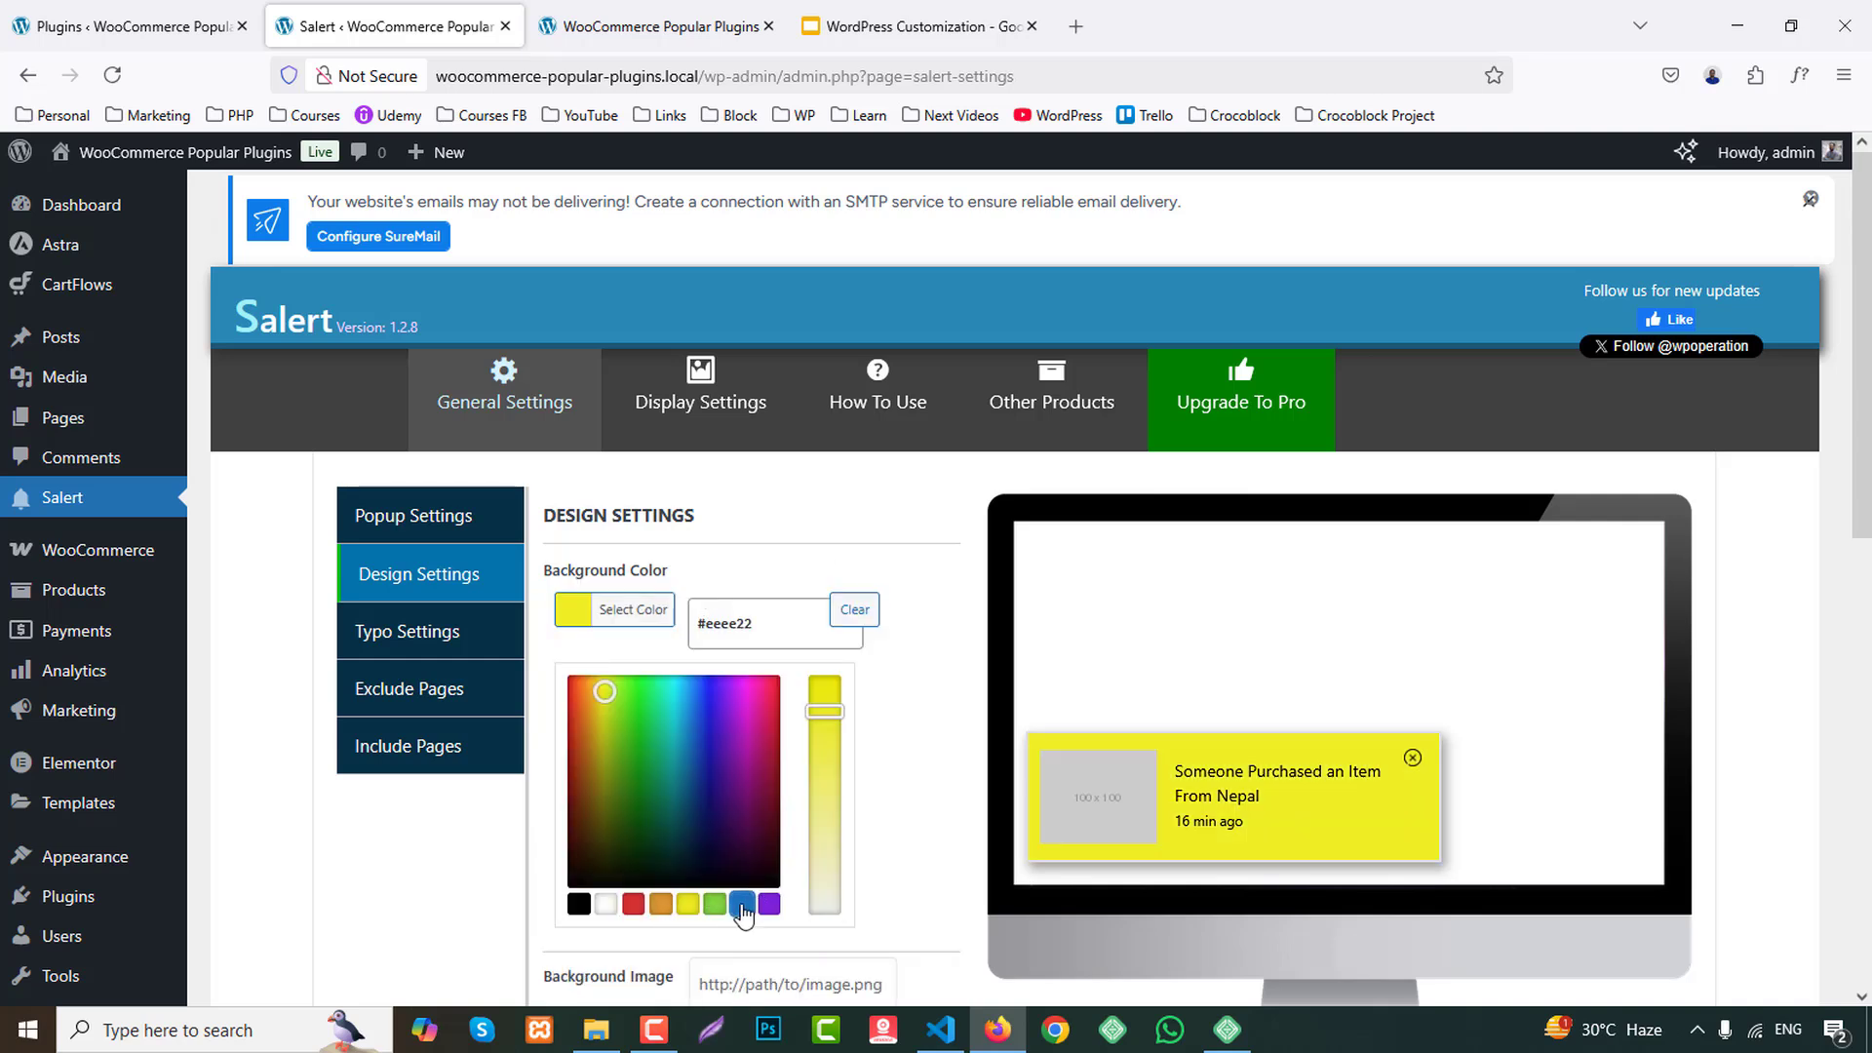
{"action": "left_click", "coordinate": [605, 904]}
{"action": "left_click", "coordinate": [506, 845]}
Review the remaining design options for background image, close button, container width, inner padding, box shadow, border and responsive display.
{"action": "scroll", "coordinate": [686, 775], "scroll_direction": "down", "scroll_amount": 2}
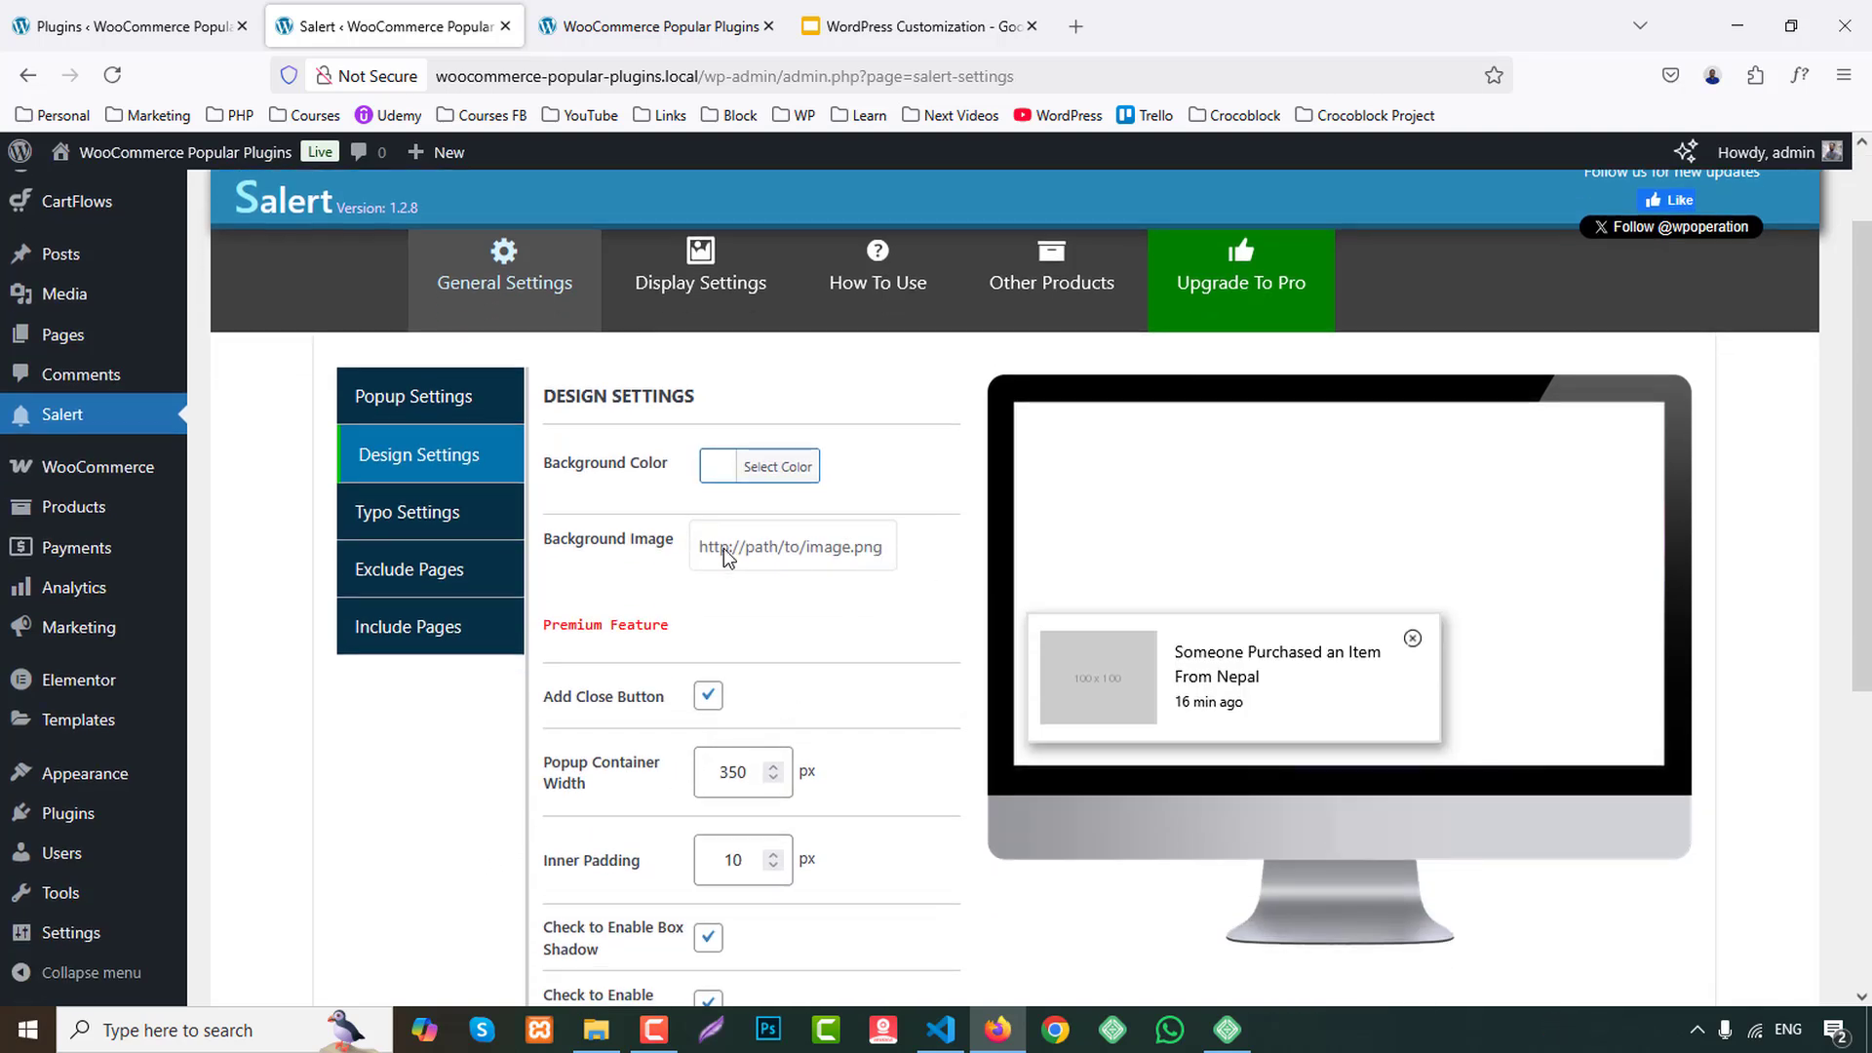
{"action": "scroll", "coordinate": [858, 683], "scroll_direction": "down", "scroll_amount": 1}
{"action": "scroll", "coordinate": [858, 677], "scroll_direction": "down", "scroll_amount": 3}
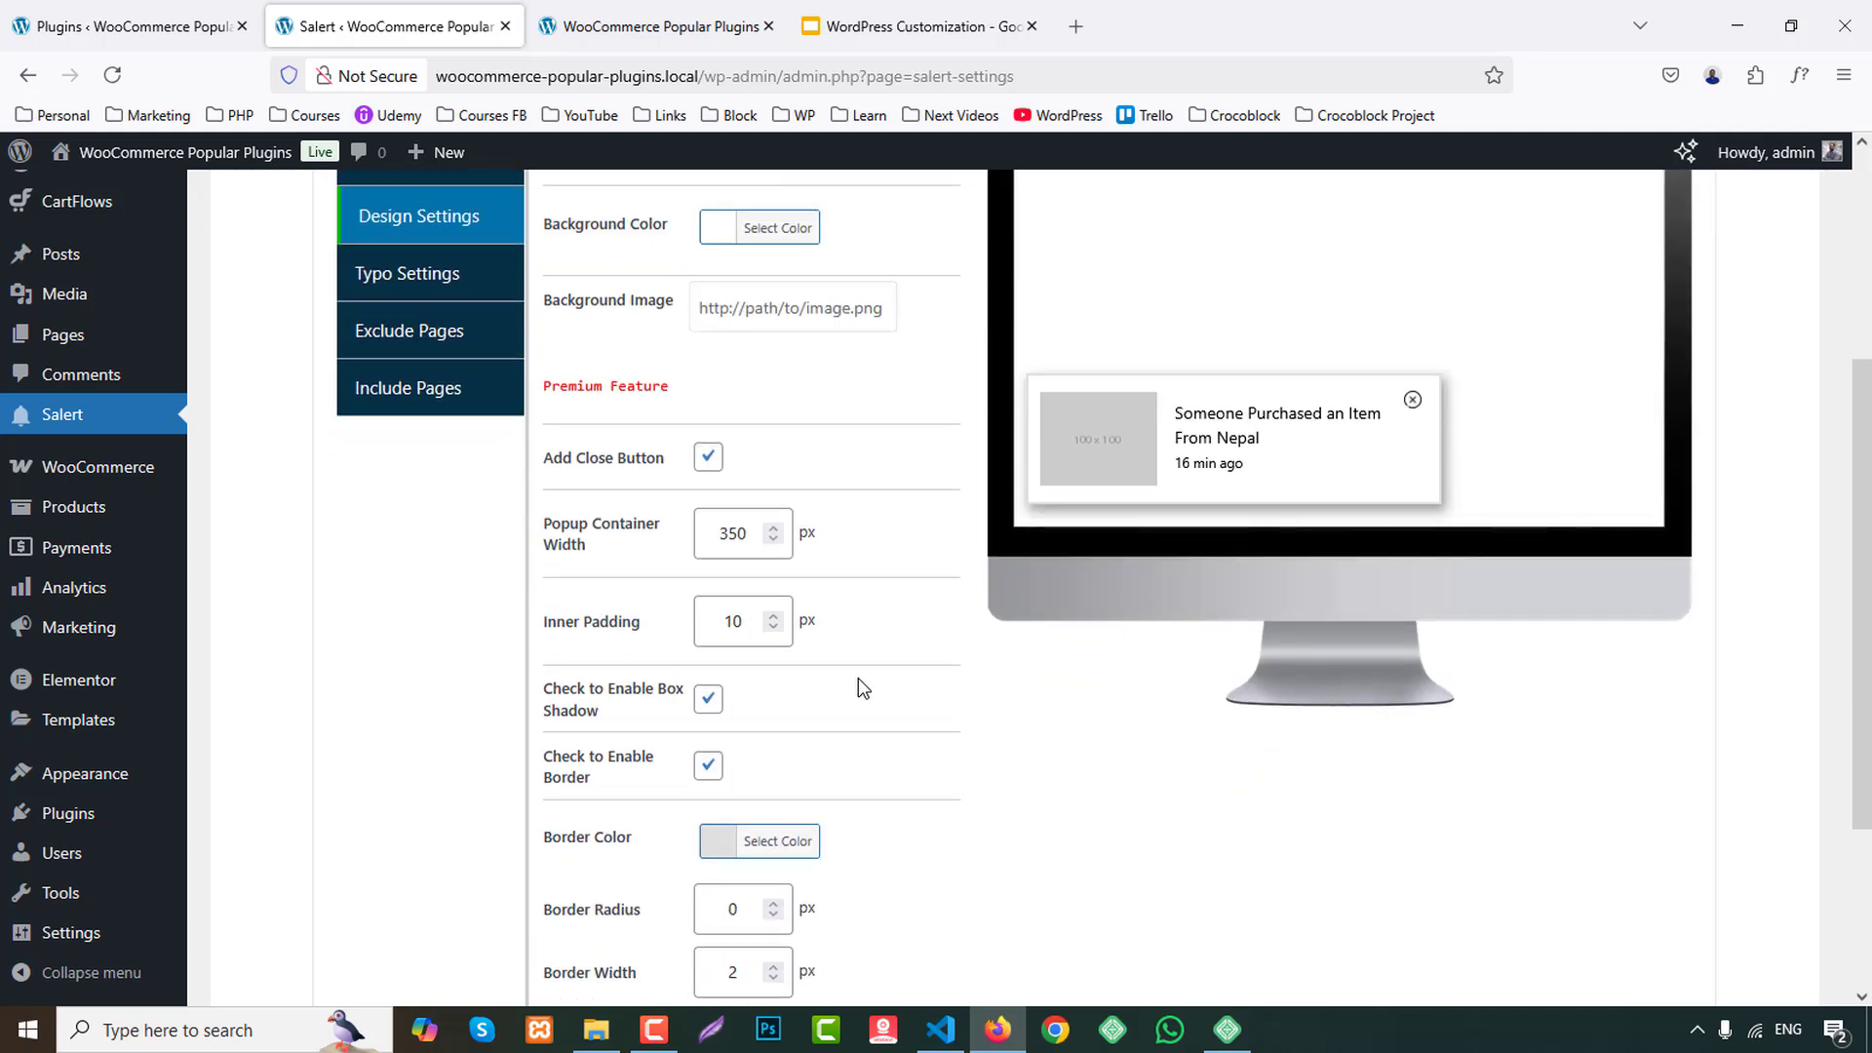
{"action": "left_click", "coordinate": [709, 466]}
{"action": "scroll", "coordinate": [709, 468], "scroll_direction": "up", "scroll_amount": 1}
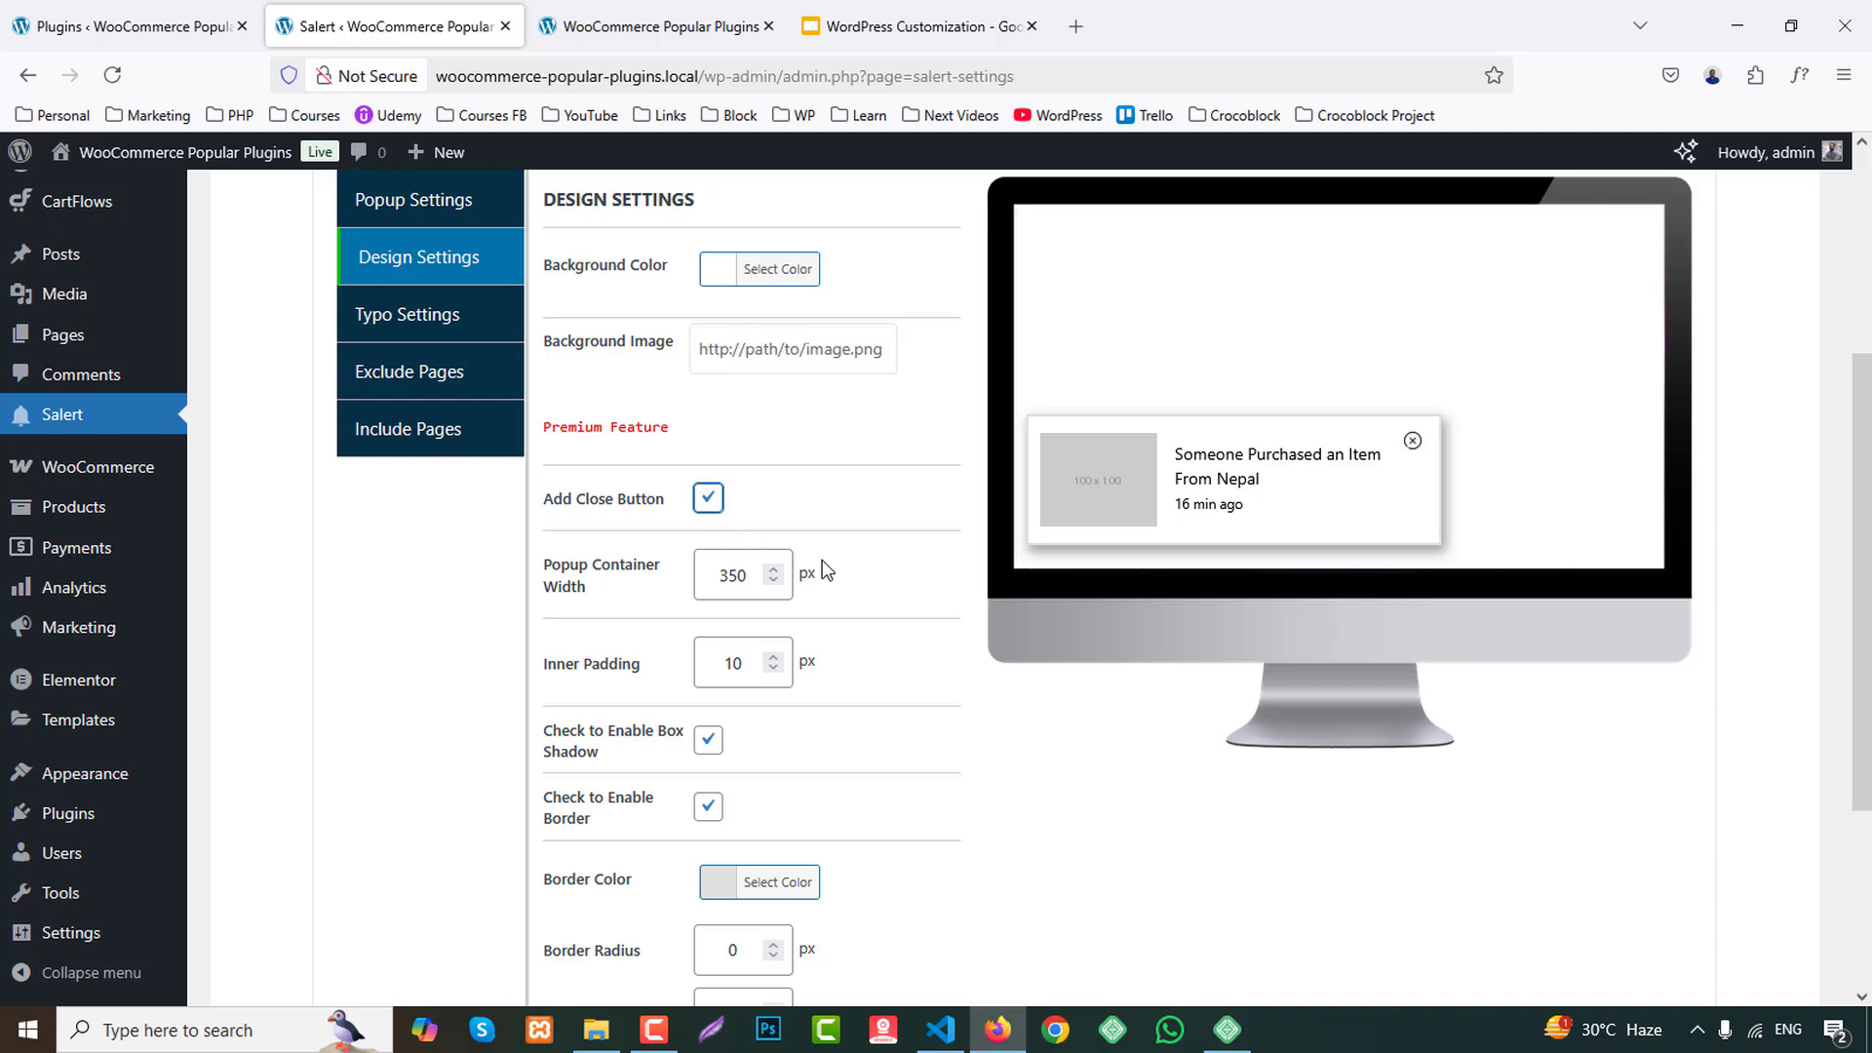
{"action": "scroll", "coordinate": [738, 656], "scroll_direction": "down", "scroll_amount": 1}
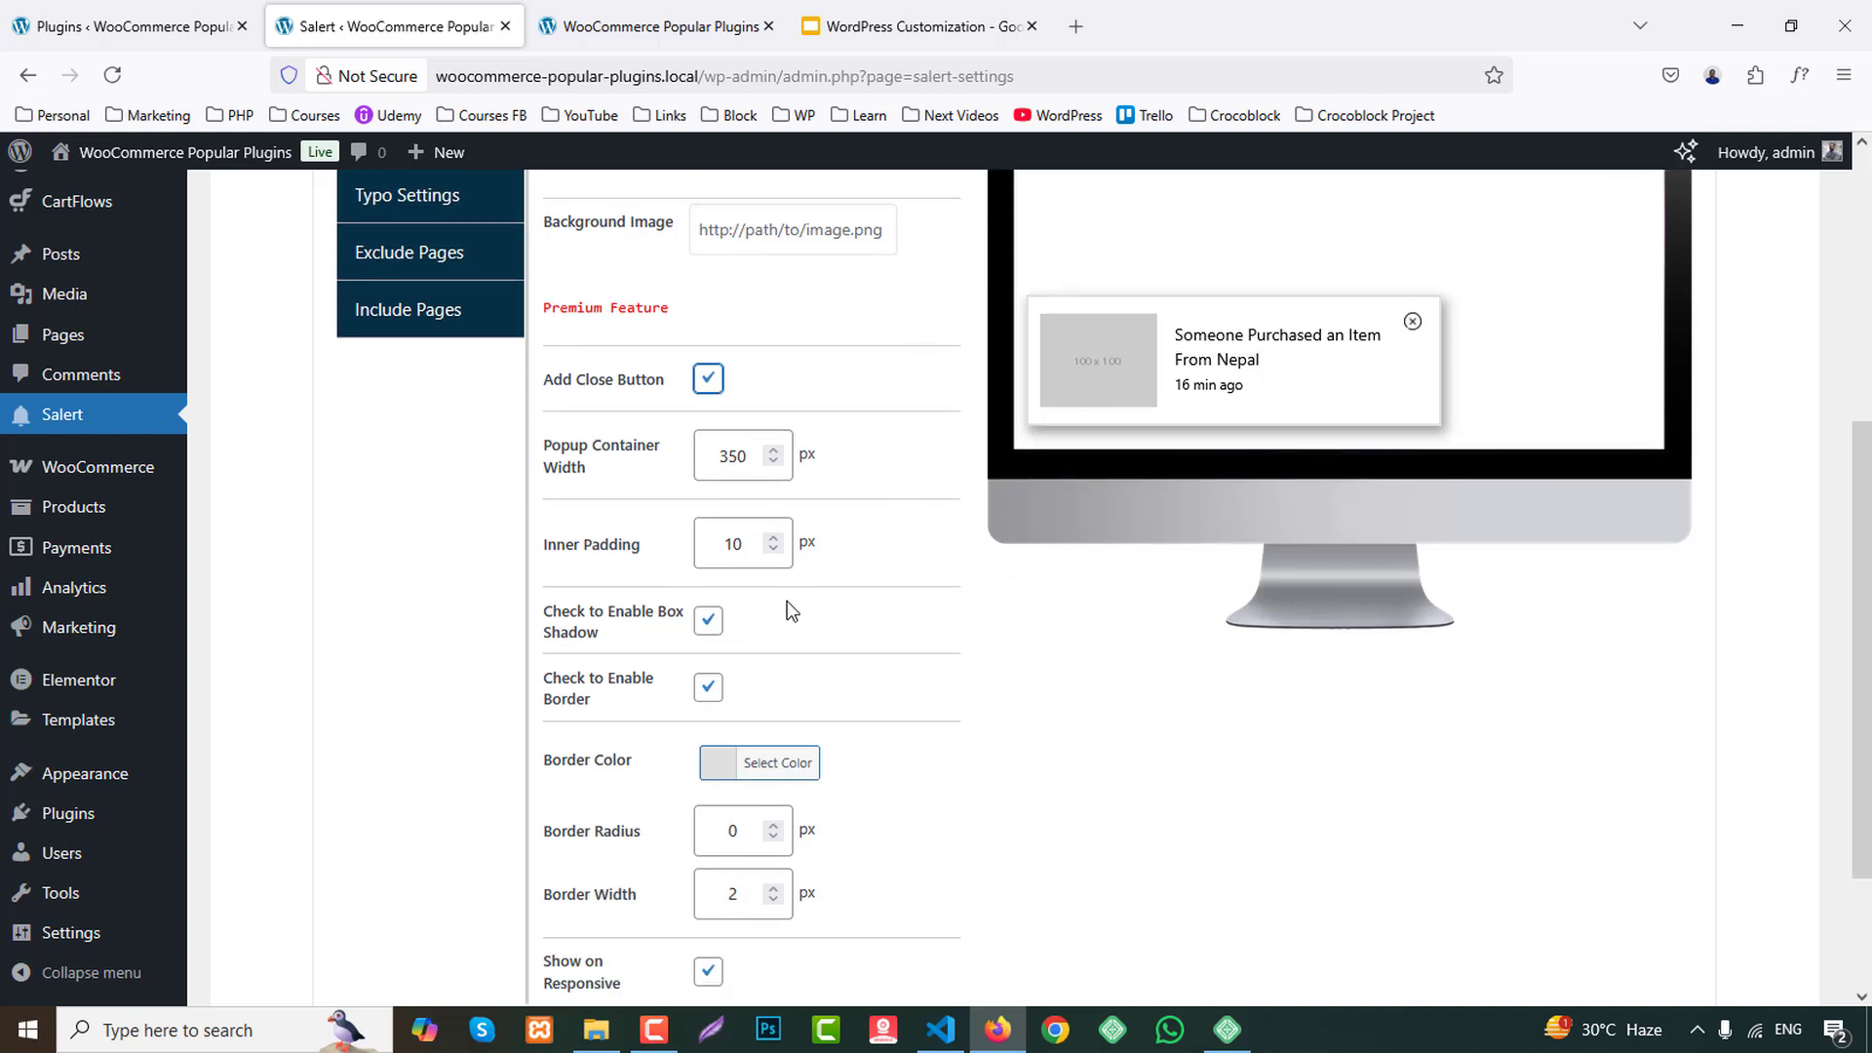
{"action": "scroll", "coordinate": [897, 660], "scroll_direction": "down", "scroll_amount": 1}
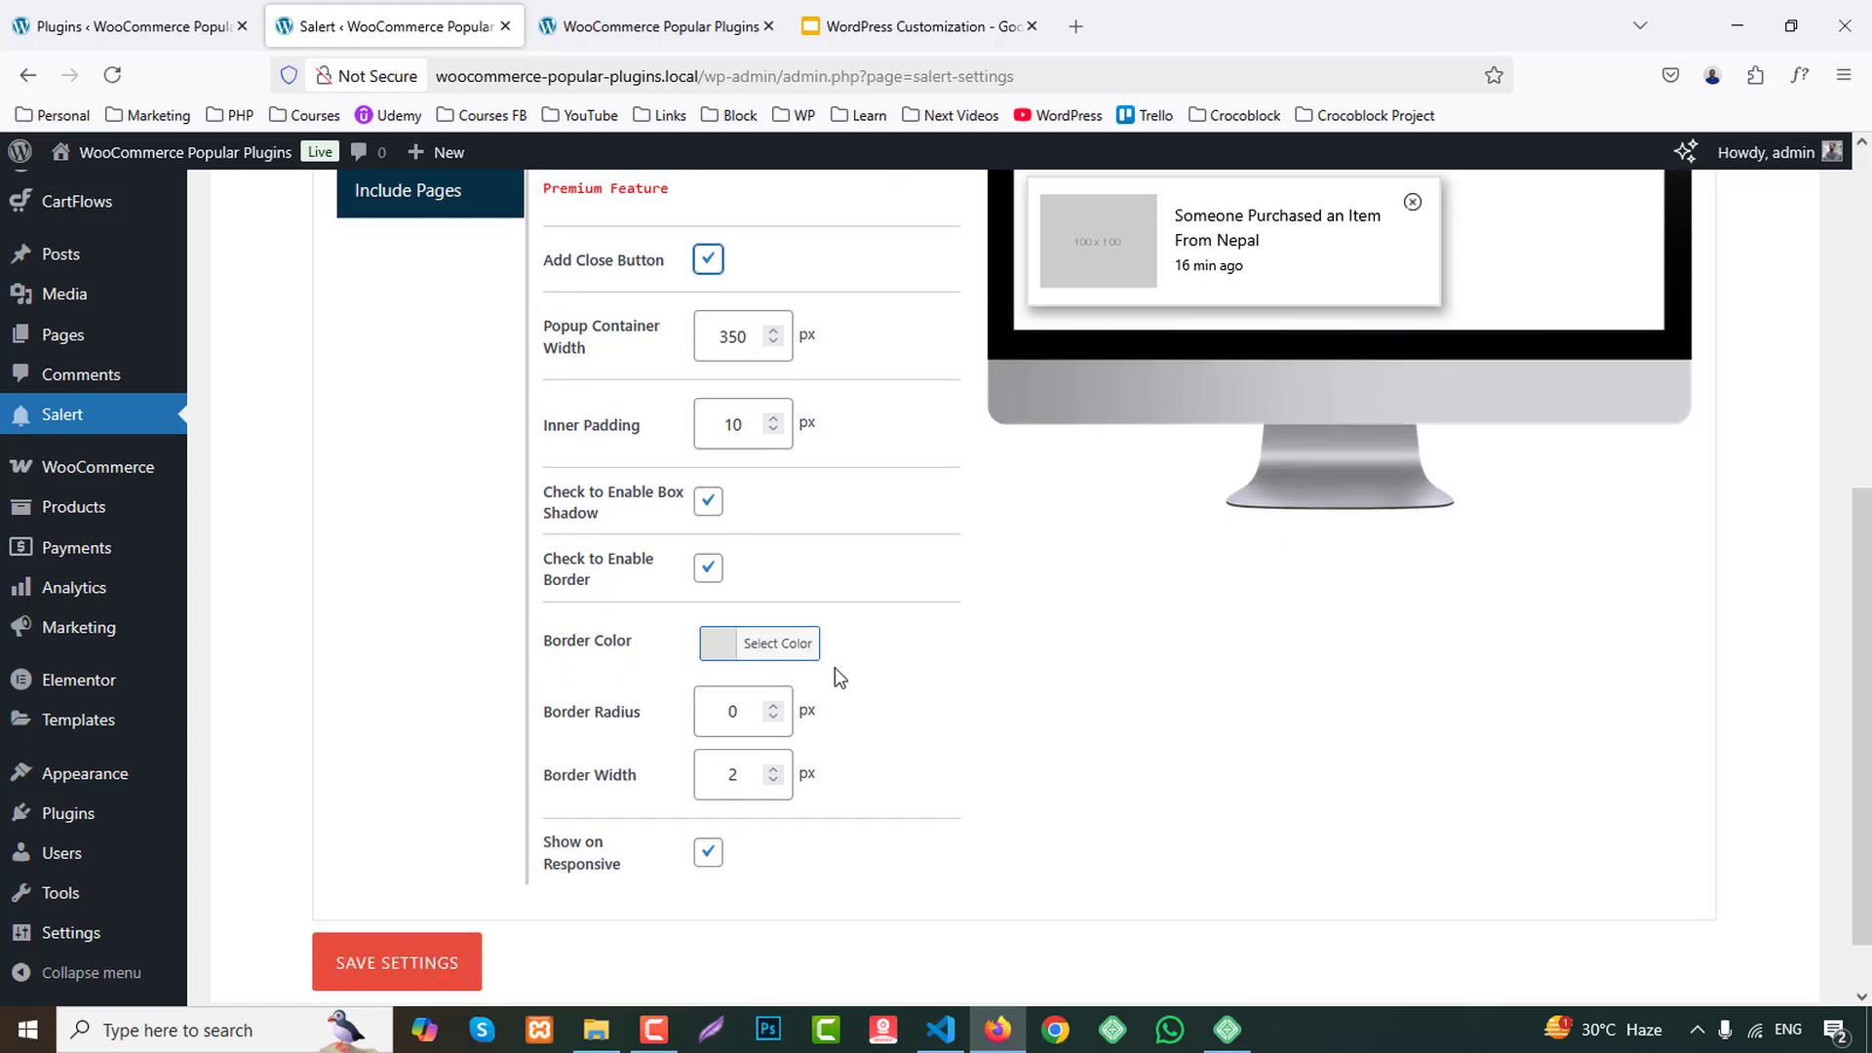
{"action": "scroll", "coordinate": [911, 825], "scroll_direction": "up", "scroll_amount": 2}
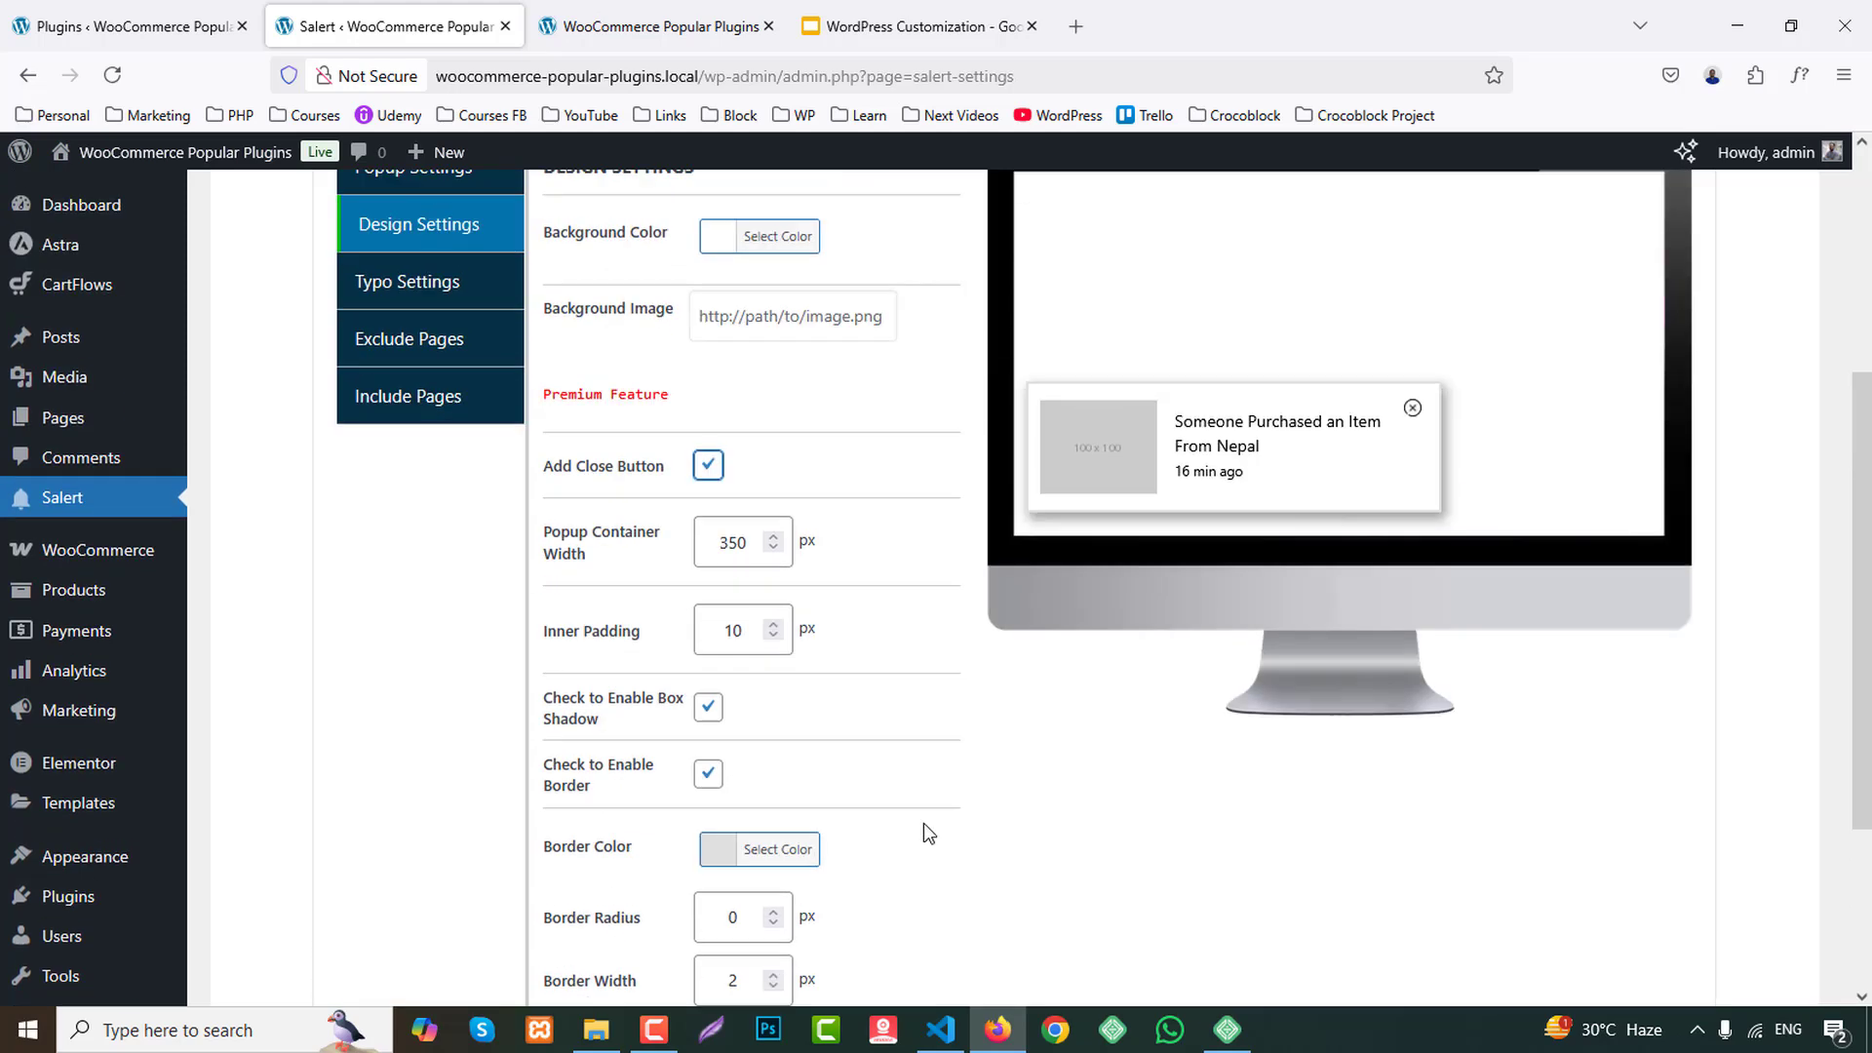
In the typography settings, preview the Uppercase text transform, set it to Capitalize, and save the settings.
{"action": "left_click", "coordinate": [414, 332]}
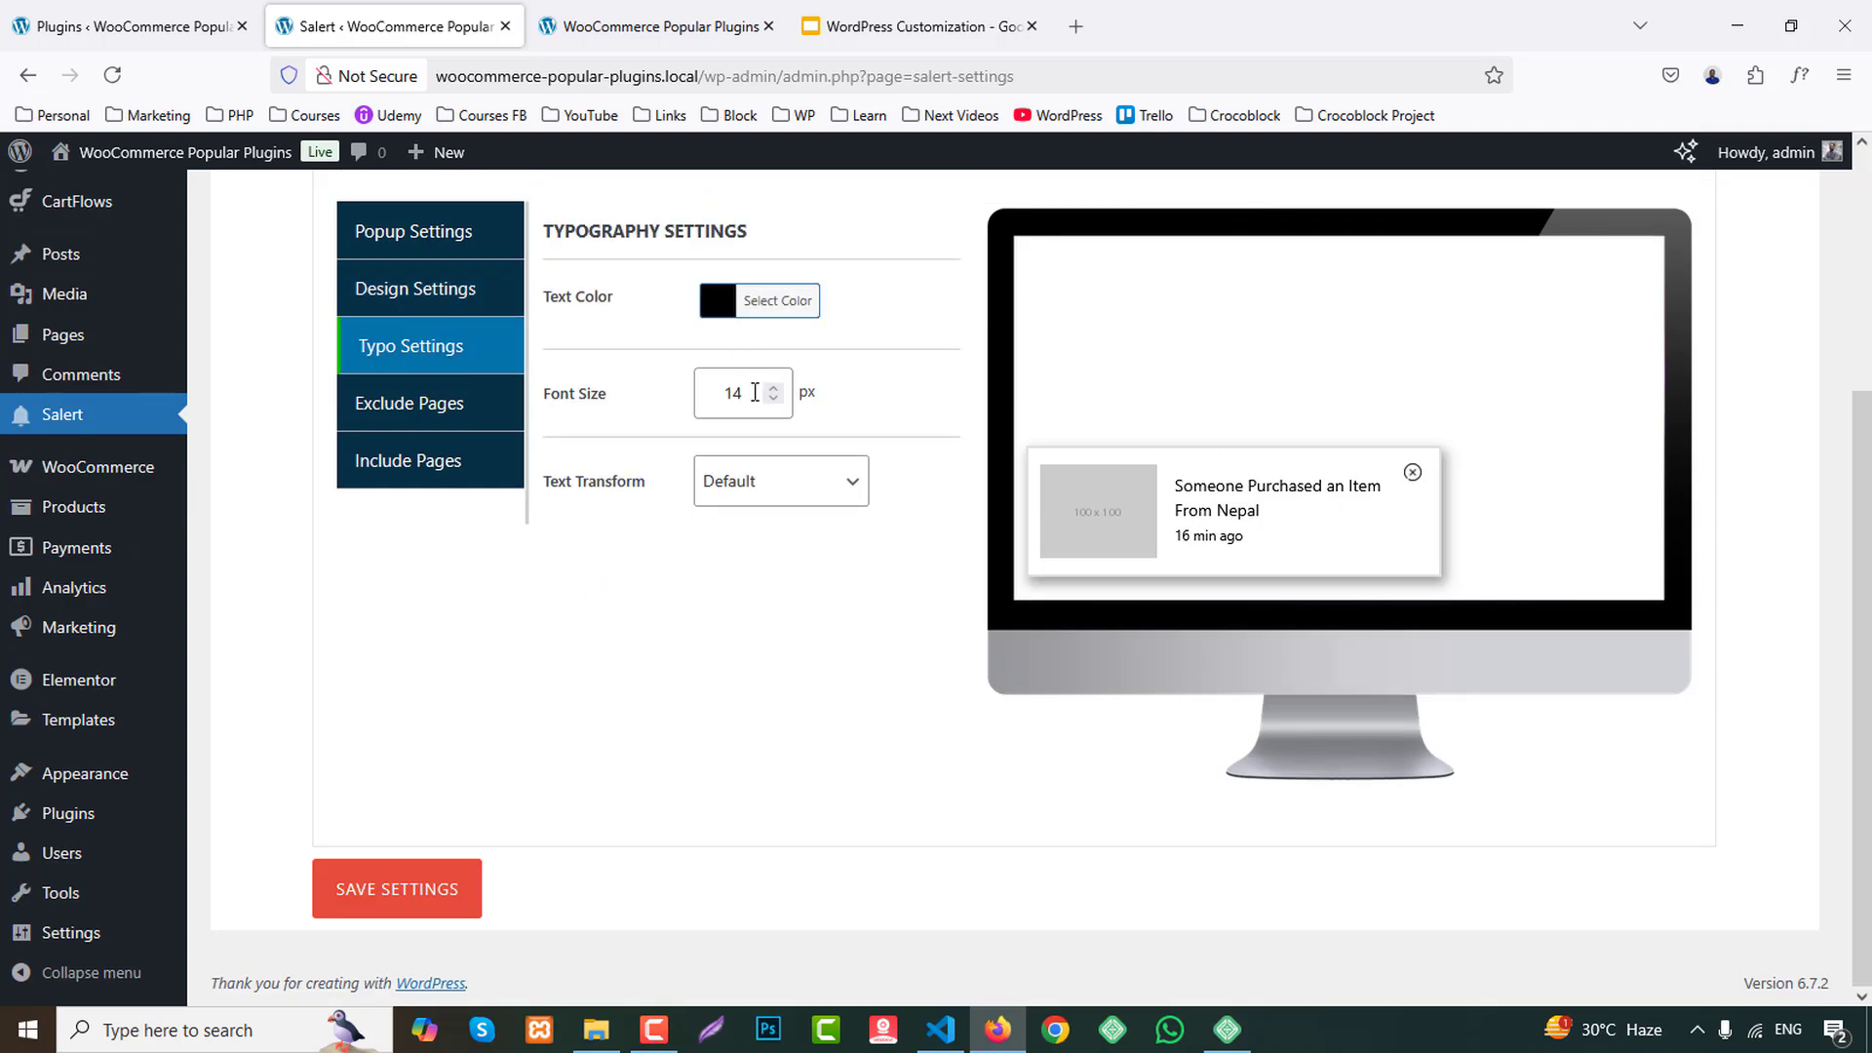
{"action": "left_click", "coordinate": [785, 481]}
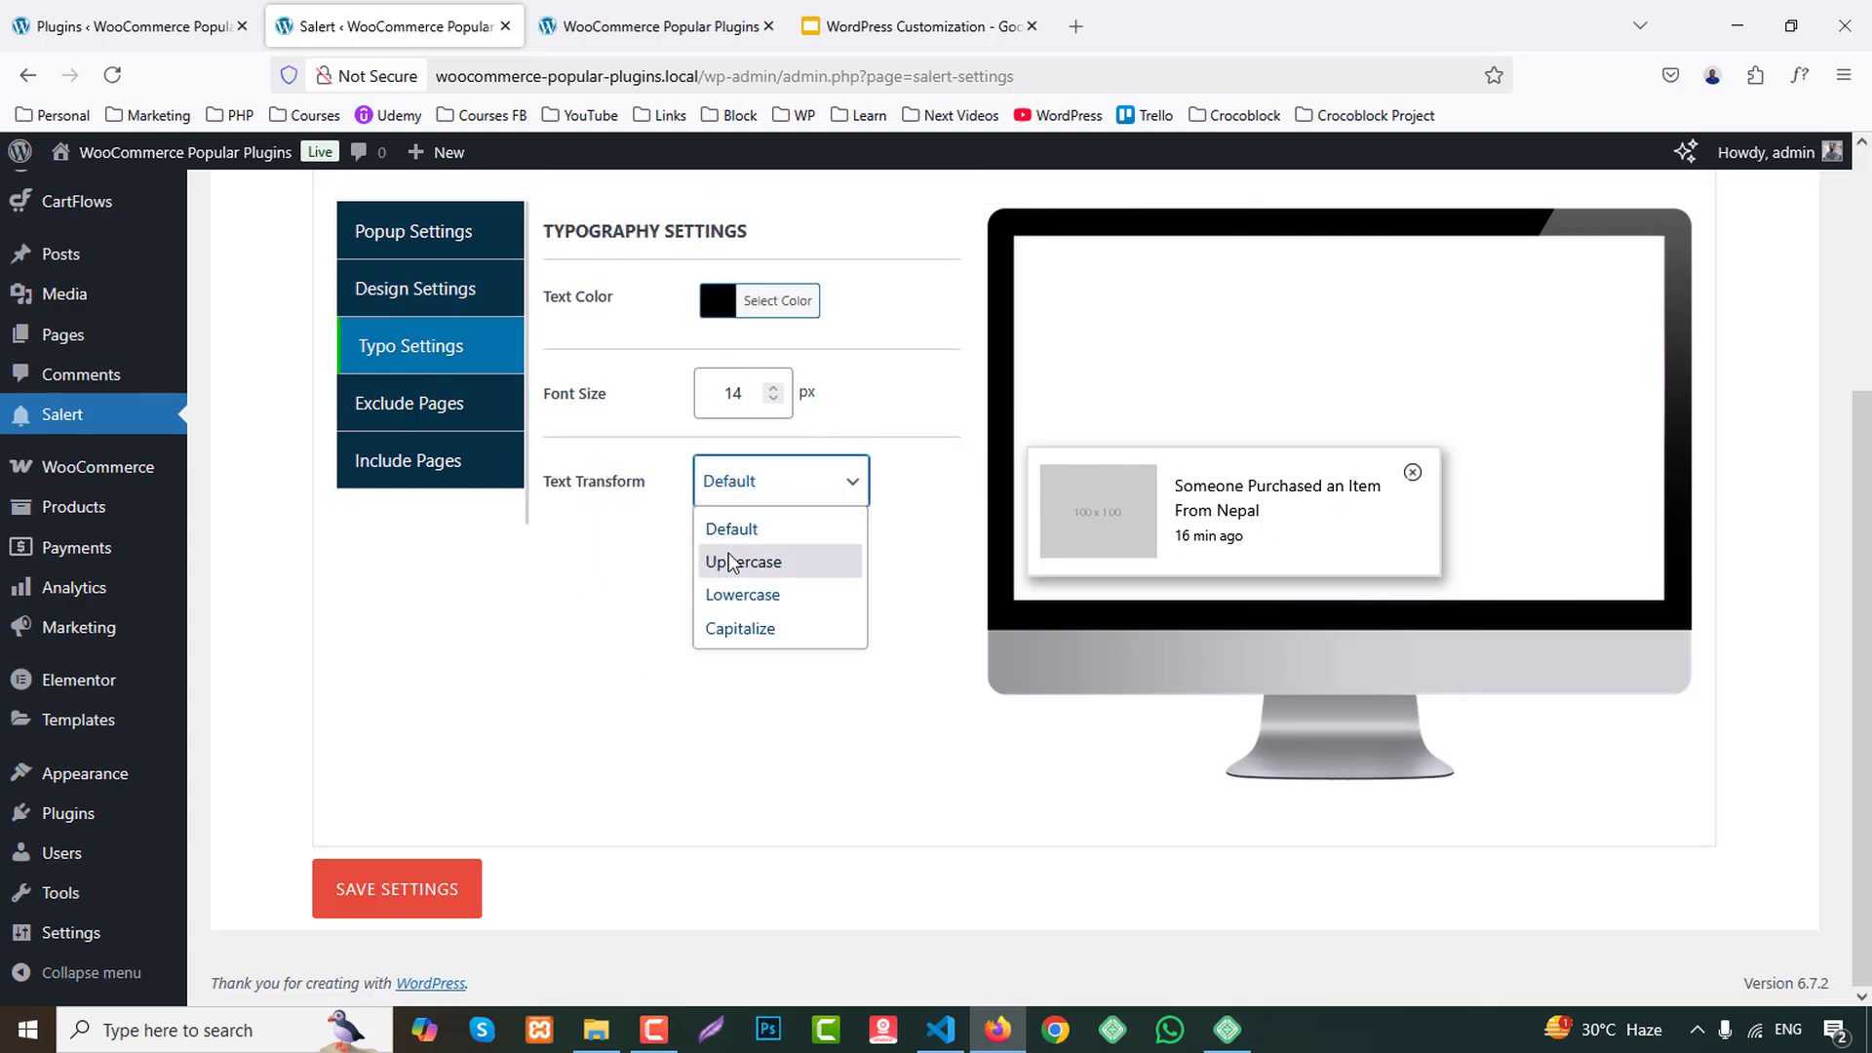
{"action": "left_click", "coordinate": [739, 562]}
{"action": "left_click", "coordinate": [769, 495]}
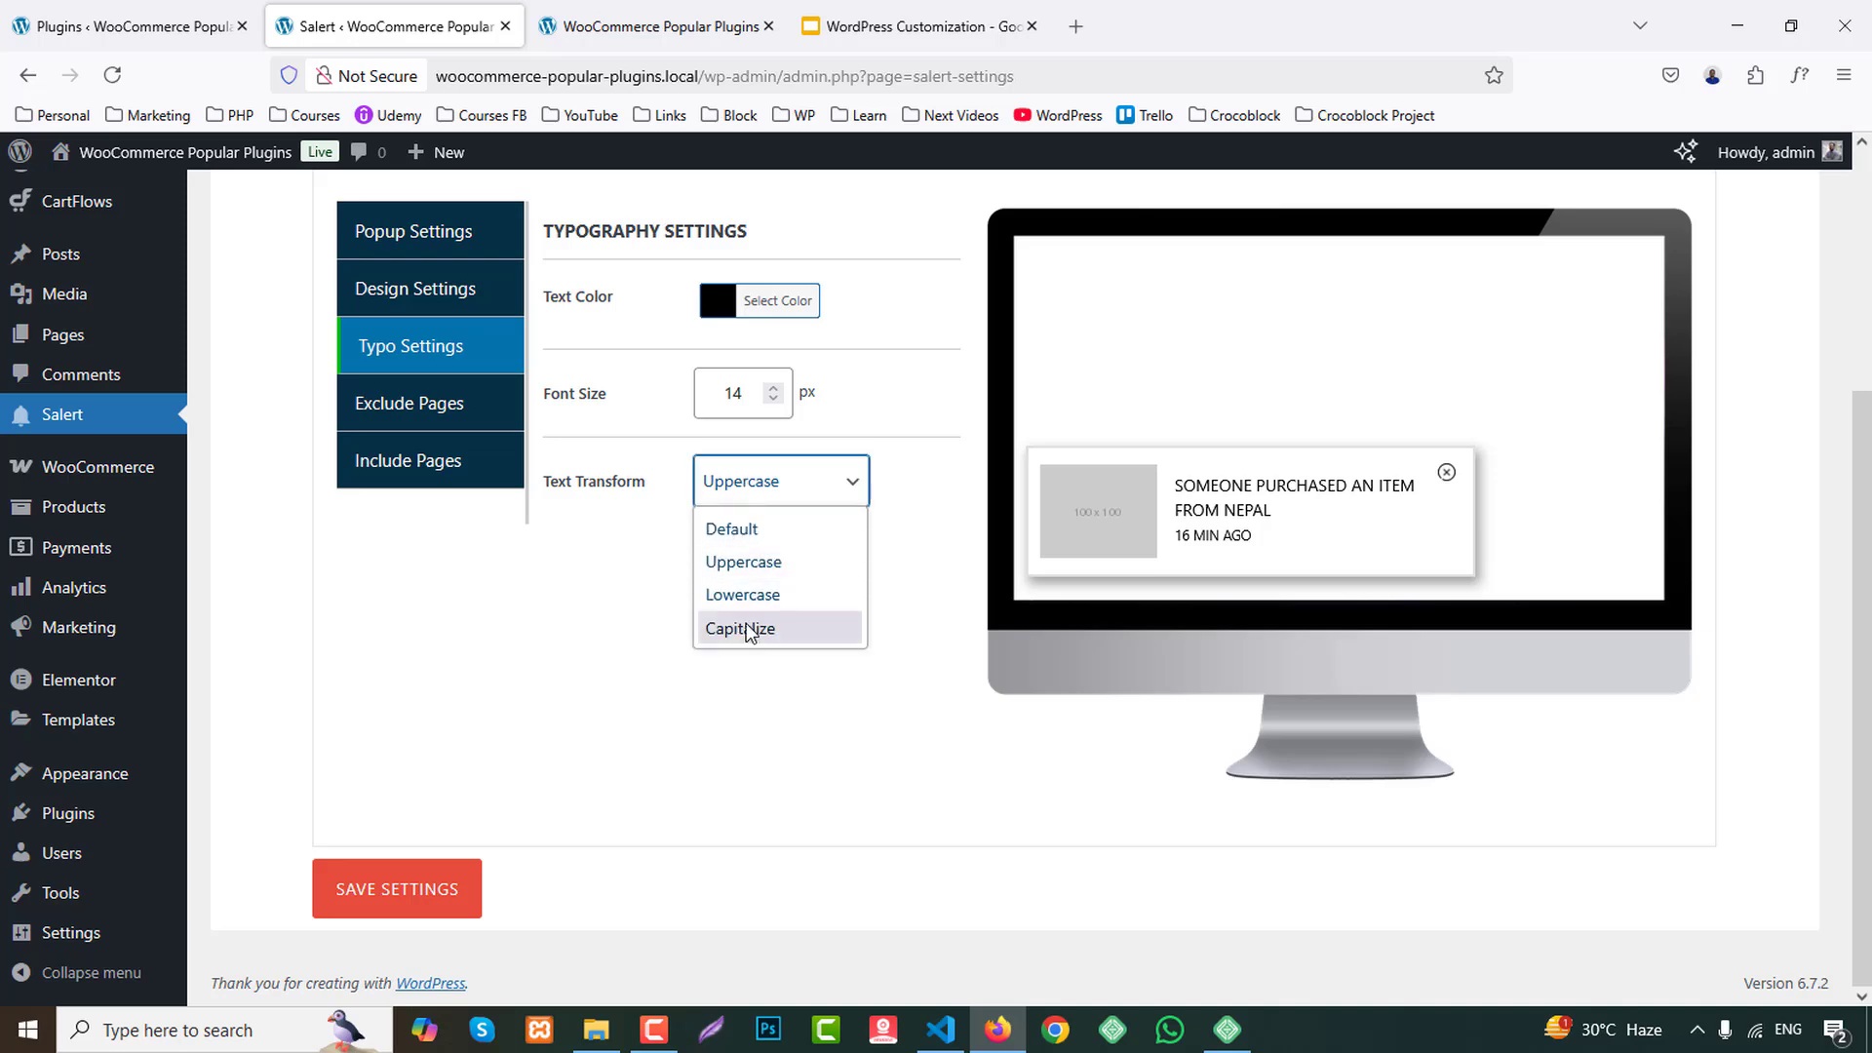
{"action": "left_click", "coordinate": [750, 632]}
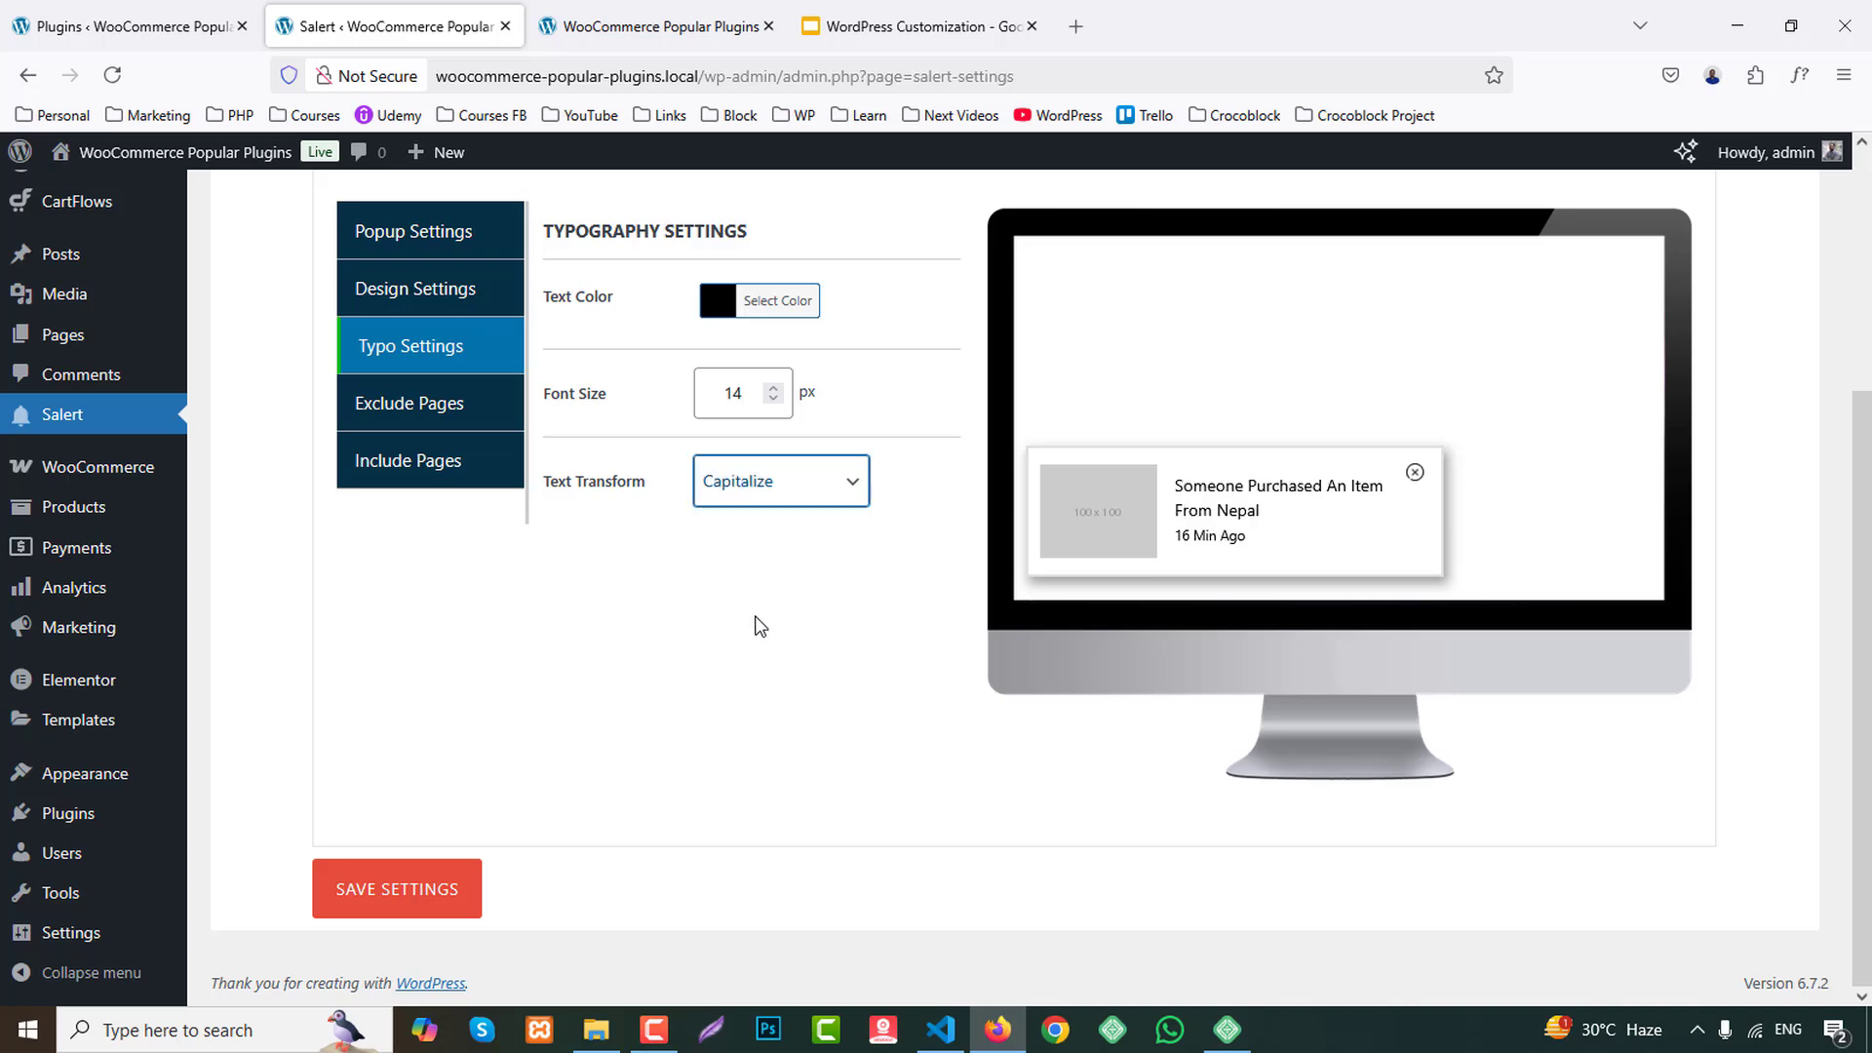
{"action": "scroll", "coordinate": [761, 625], "scroll_direction": "up", "scroll_amount": 3}
{"action": "scroll", "coordinate": [682, 682], "scroll_direction": "down", "scroll_amount": 3}
{"action": "left_click", "coordinate": [406, 889]}
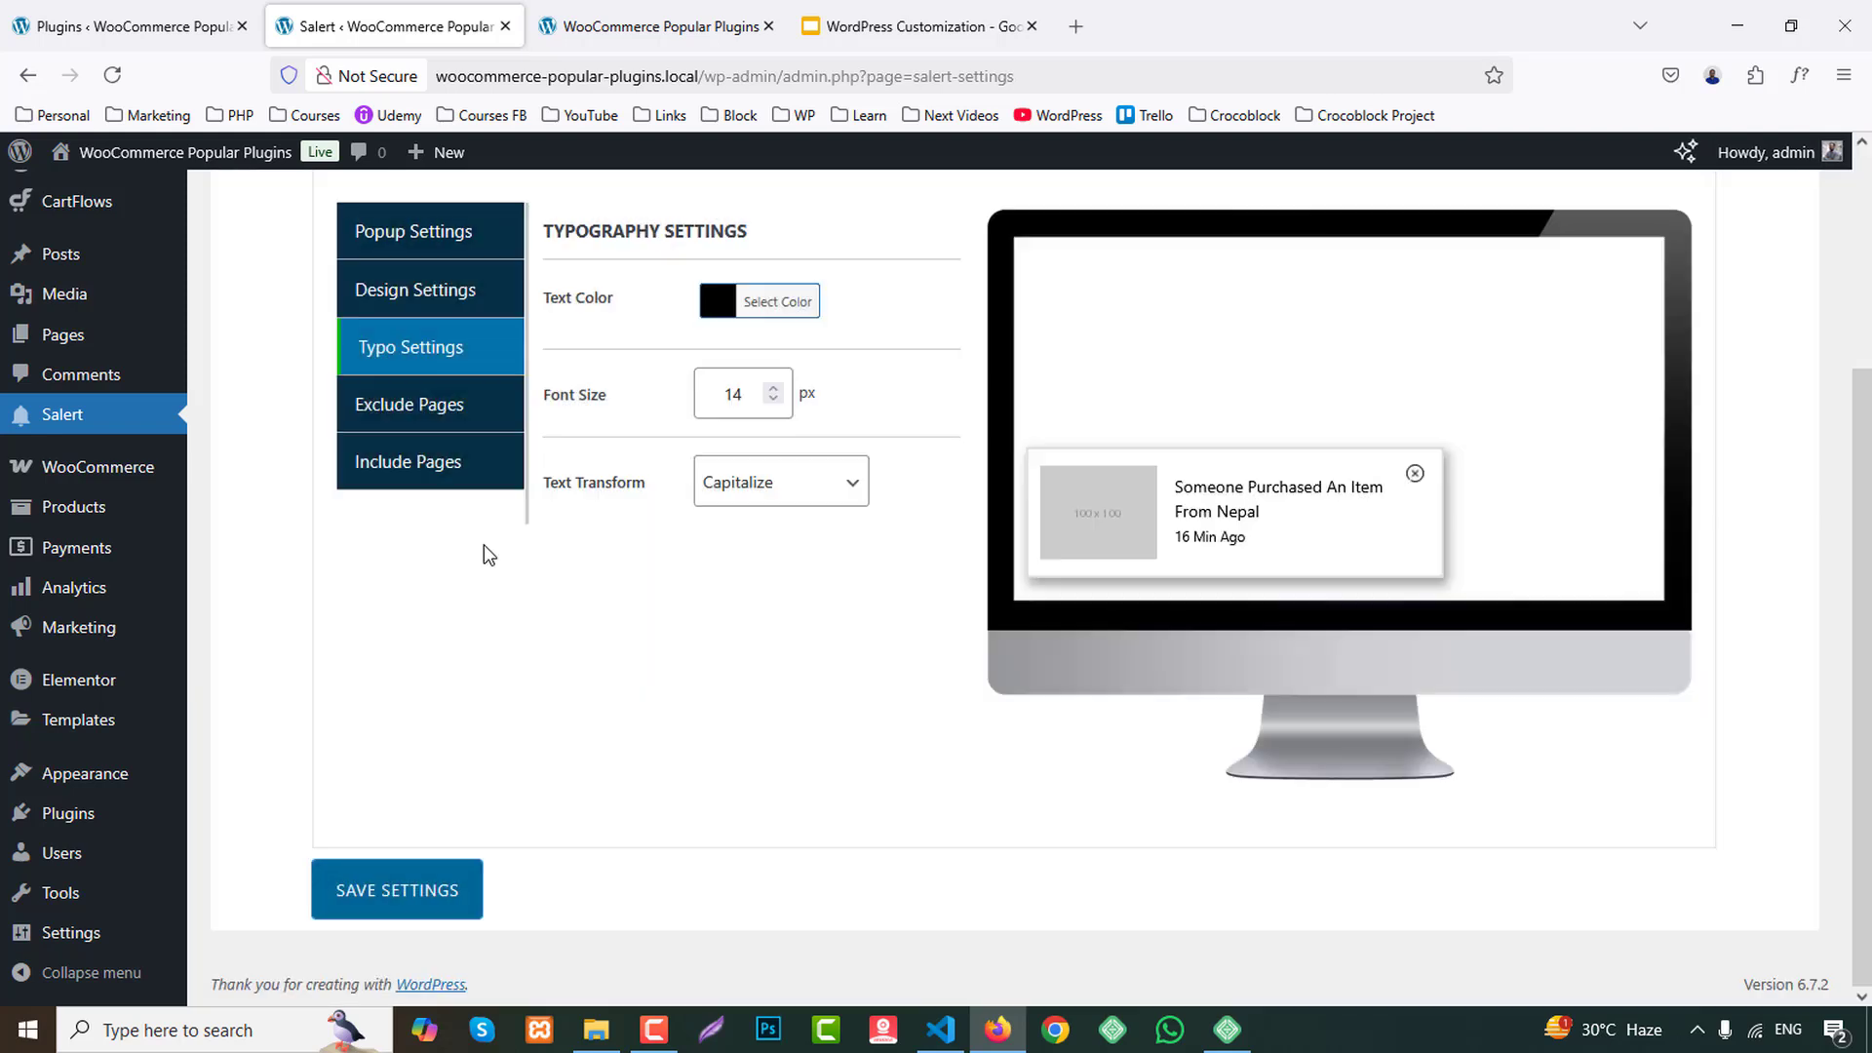
Review the options for excluding pages, including the specific Elementor_library group, and for including pages by ID.
{"action": "left_click", "coordinate": [410, 405]}
{"action": "left_click", "coordinate": [406, 461]}
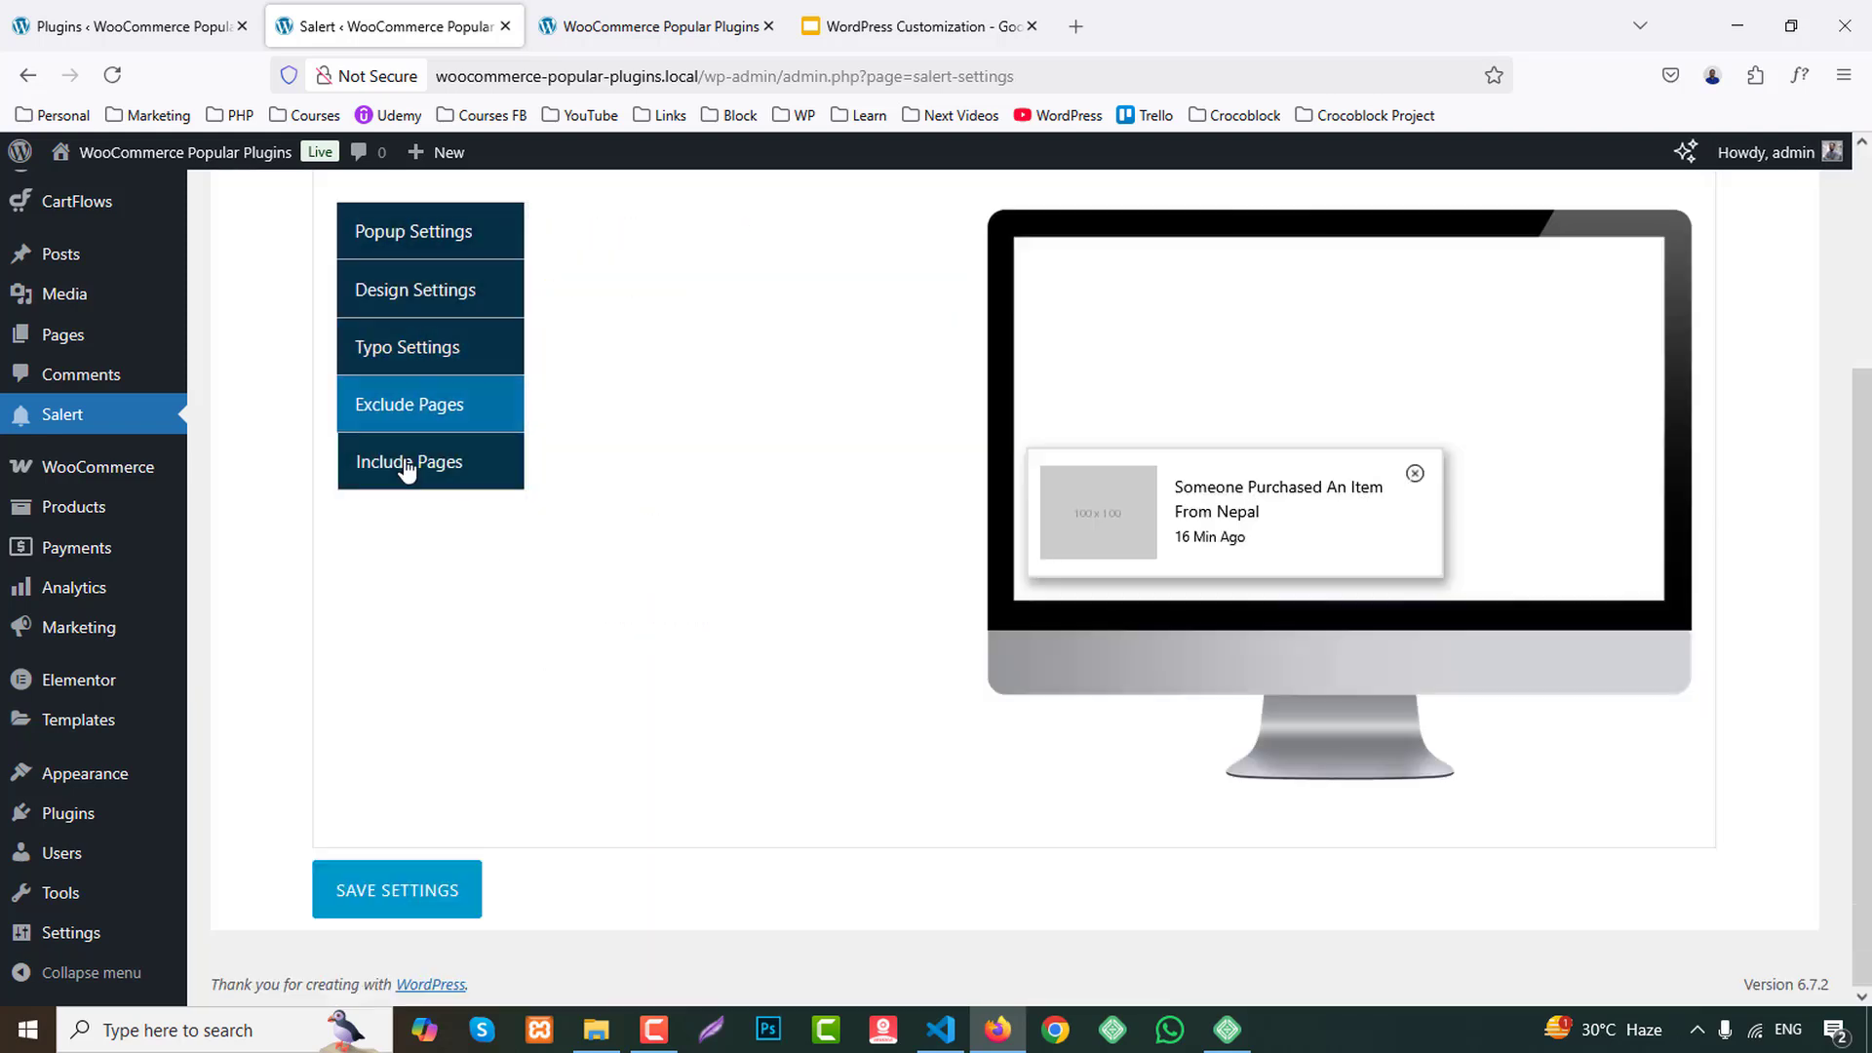
{"action": "left_click", "coordinate": [449, 411]}
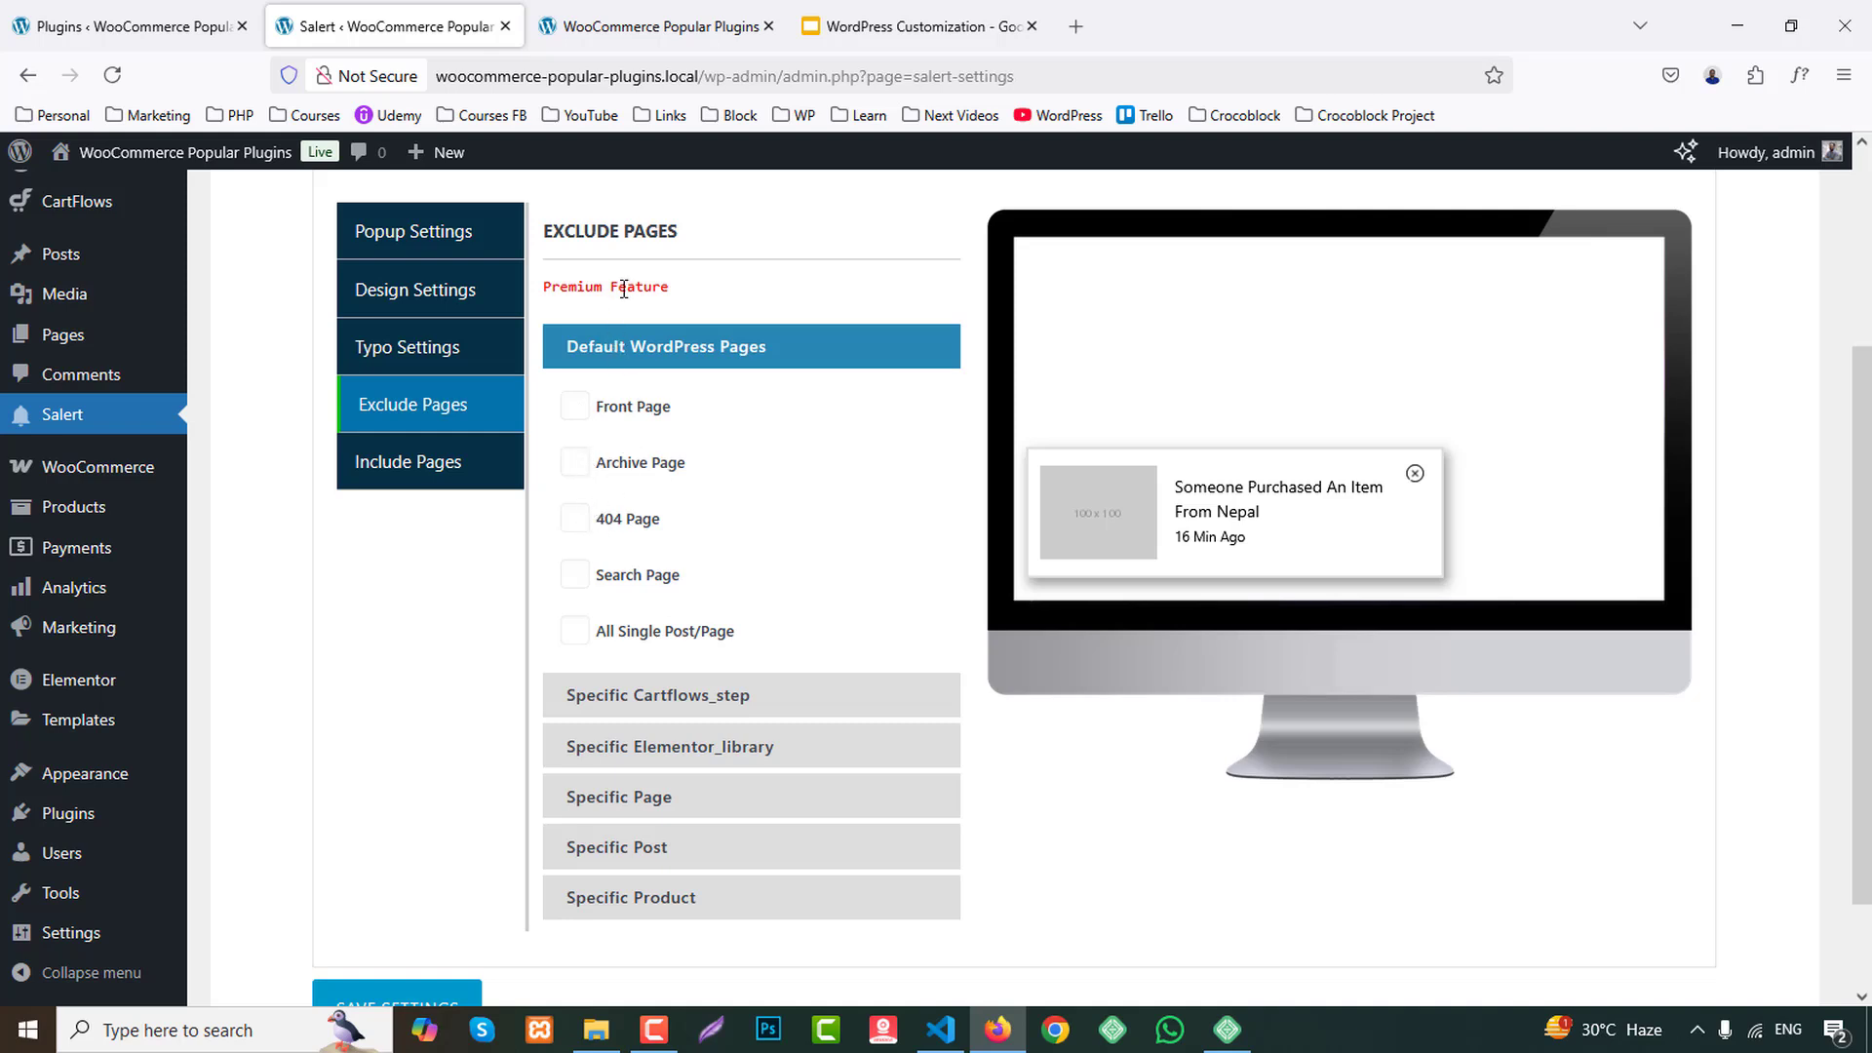
{"action": "left_click", "coordinate": [739, 763]}
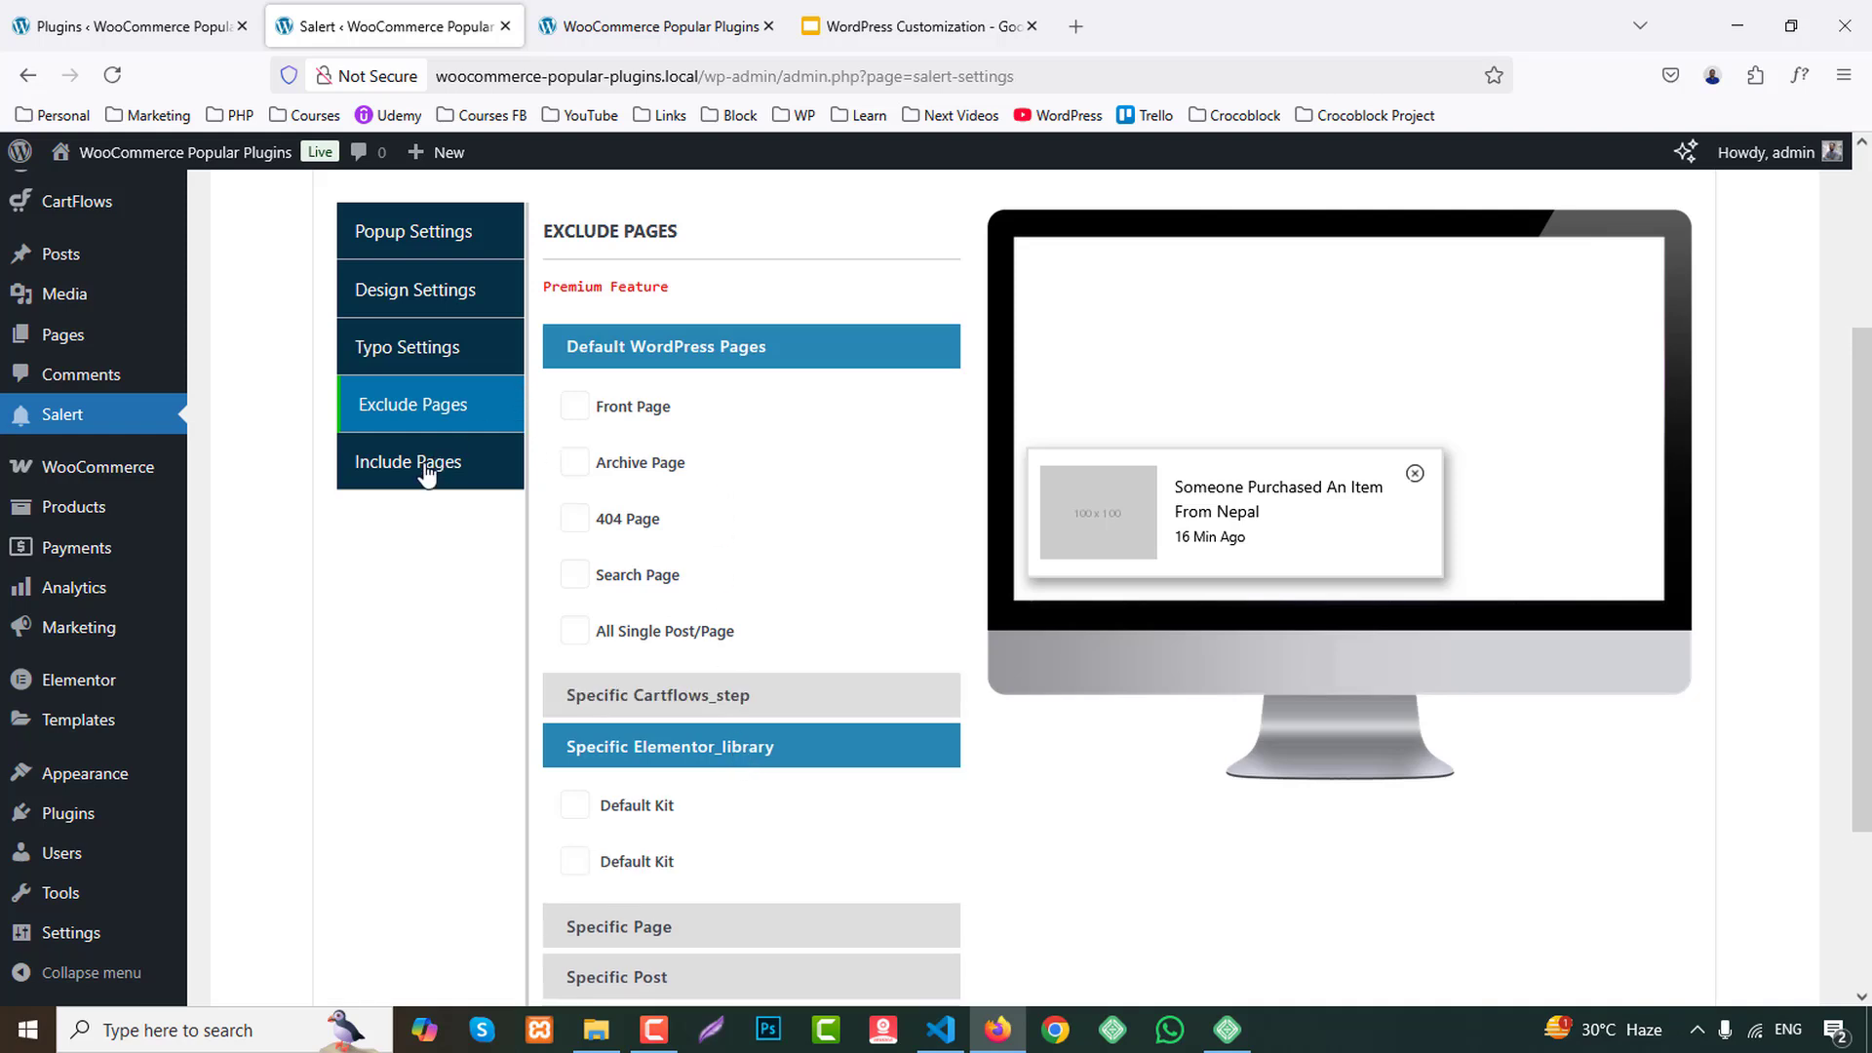
{"action": "left_click", "coordinate": [452, 449]}
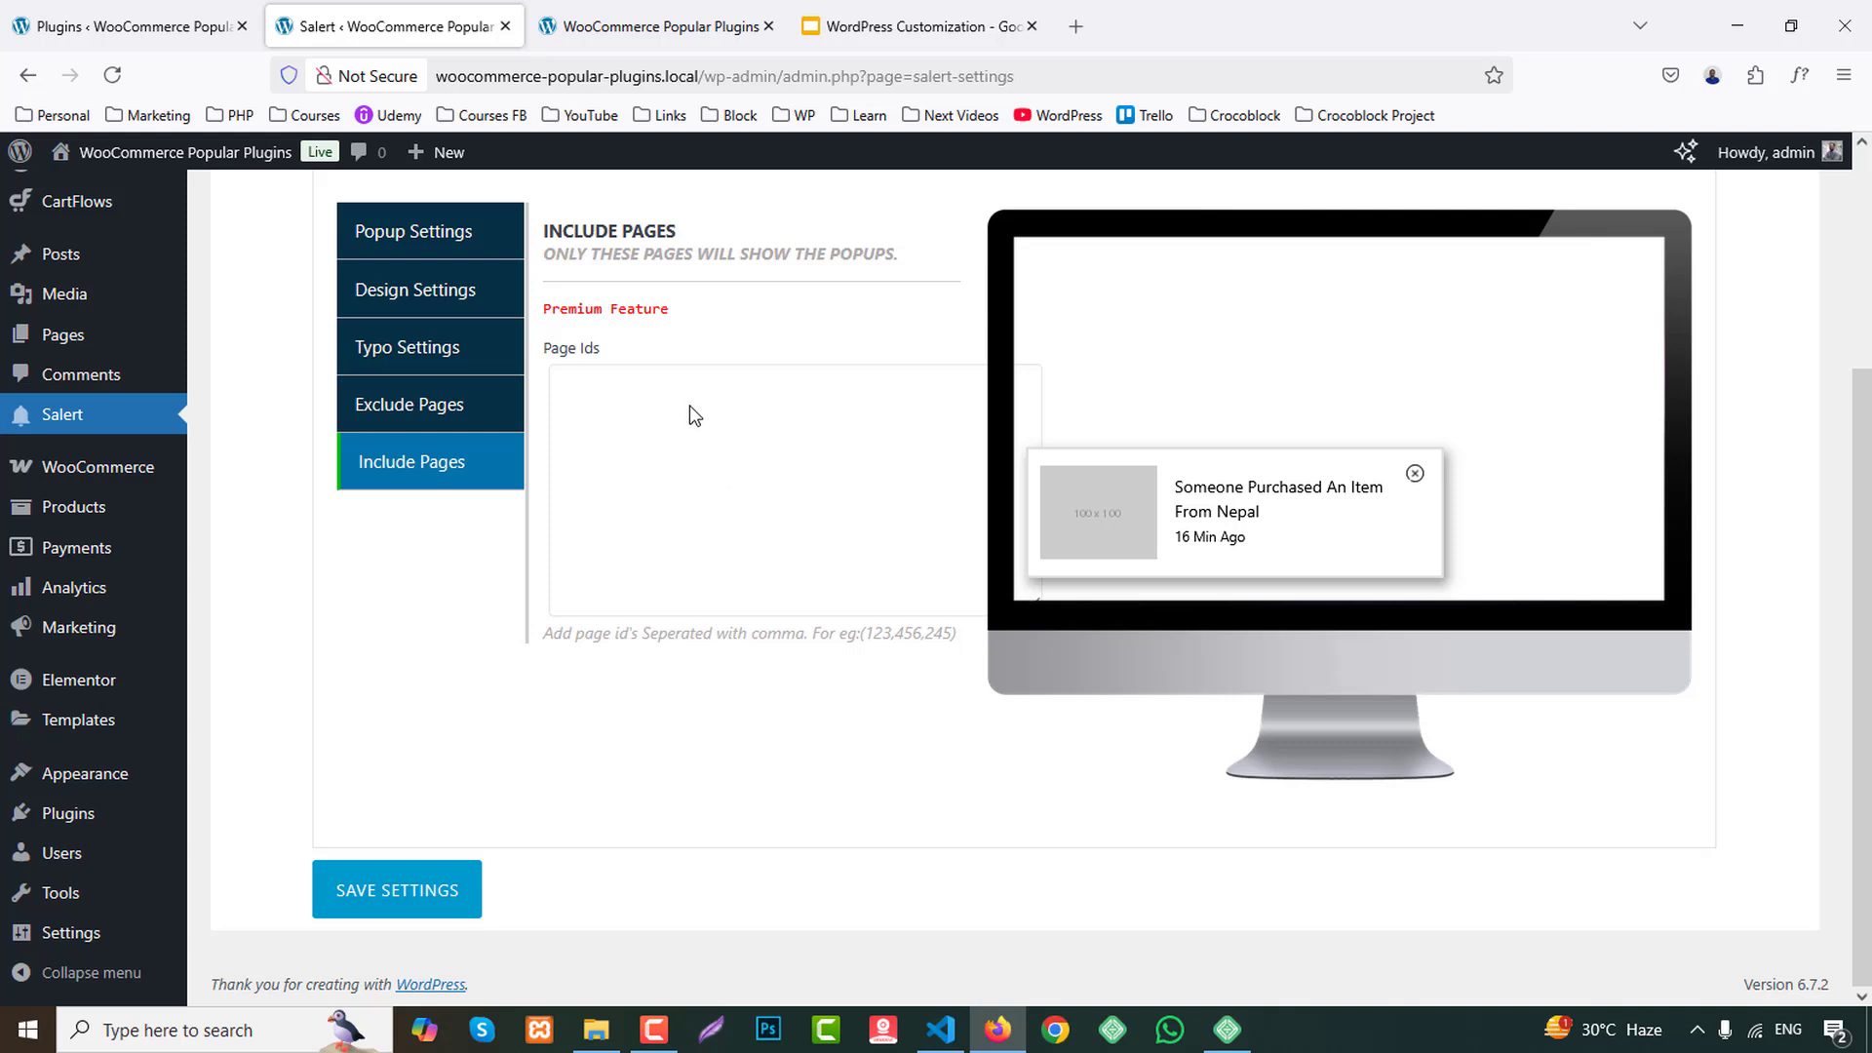
Save the Include Pages settings and open Salert's Display Settings.
{"action": "left_click", "coordinate": [444, 896]}
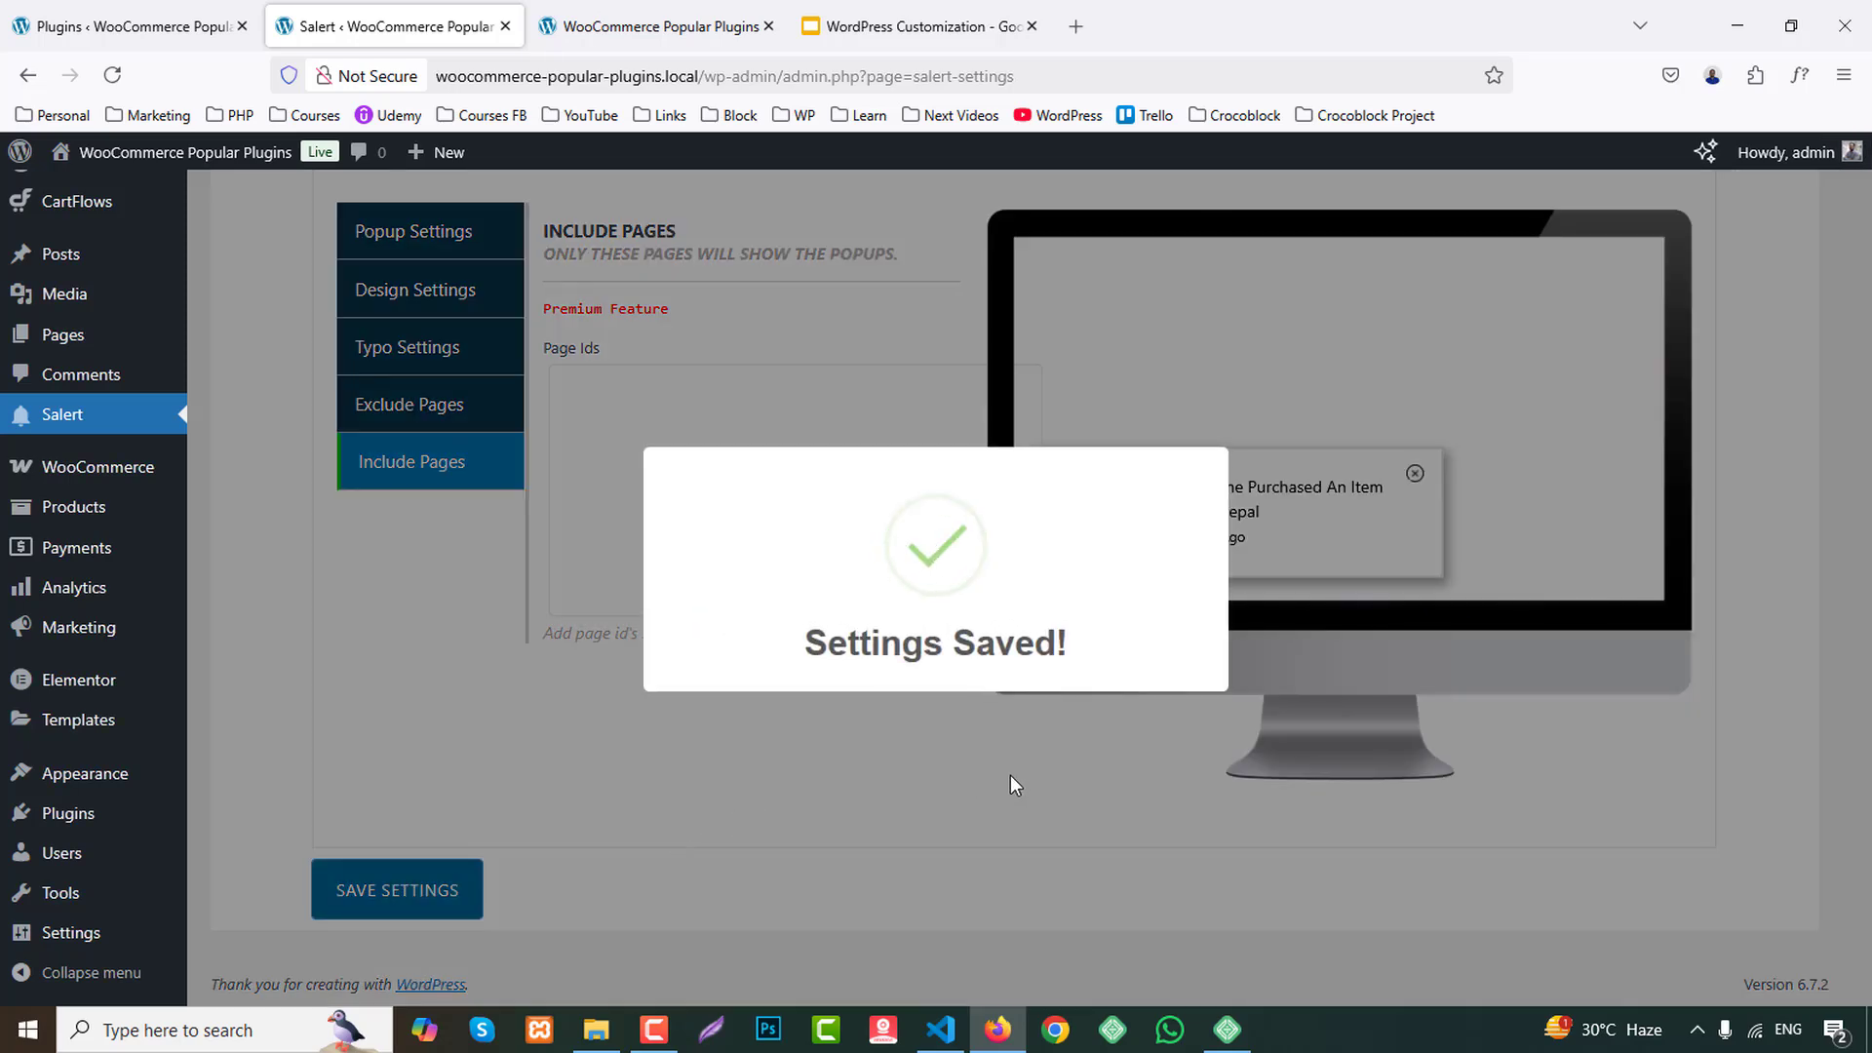
{"action": "scroll", "coordinate": [487, 726], "scroll_direction": "up", "scroll_amount": 3}
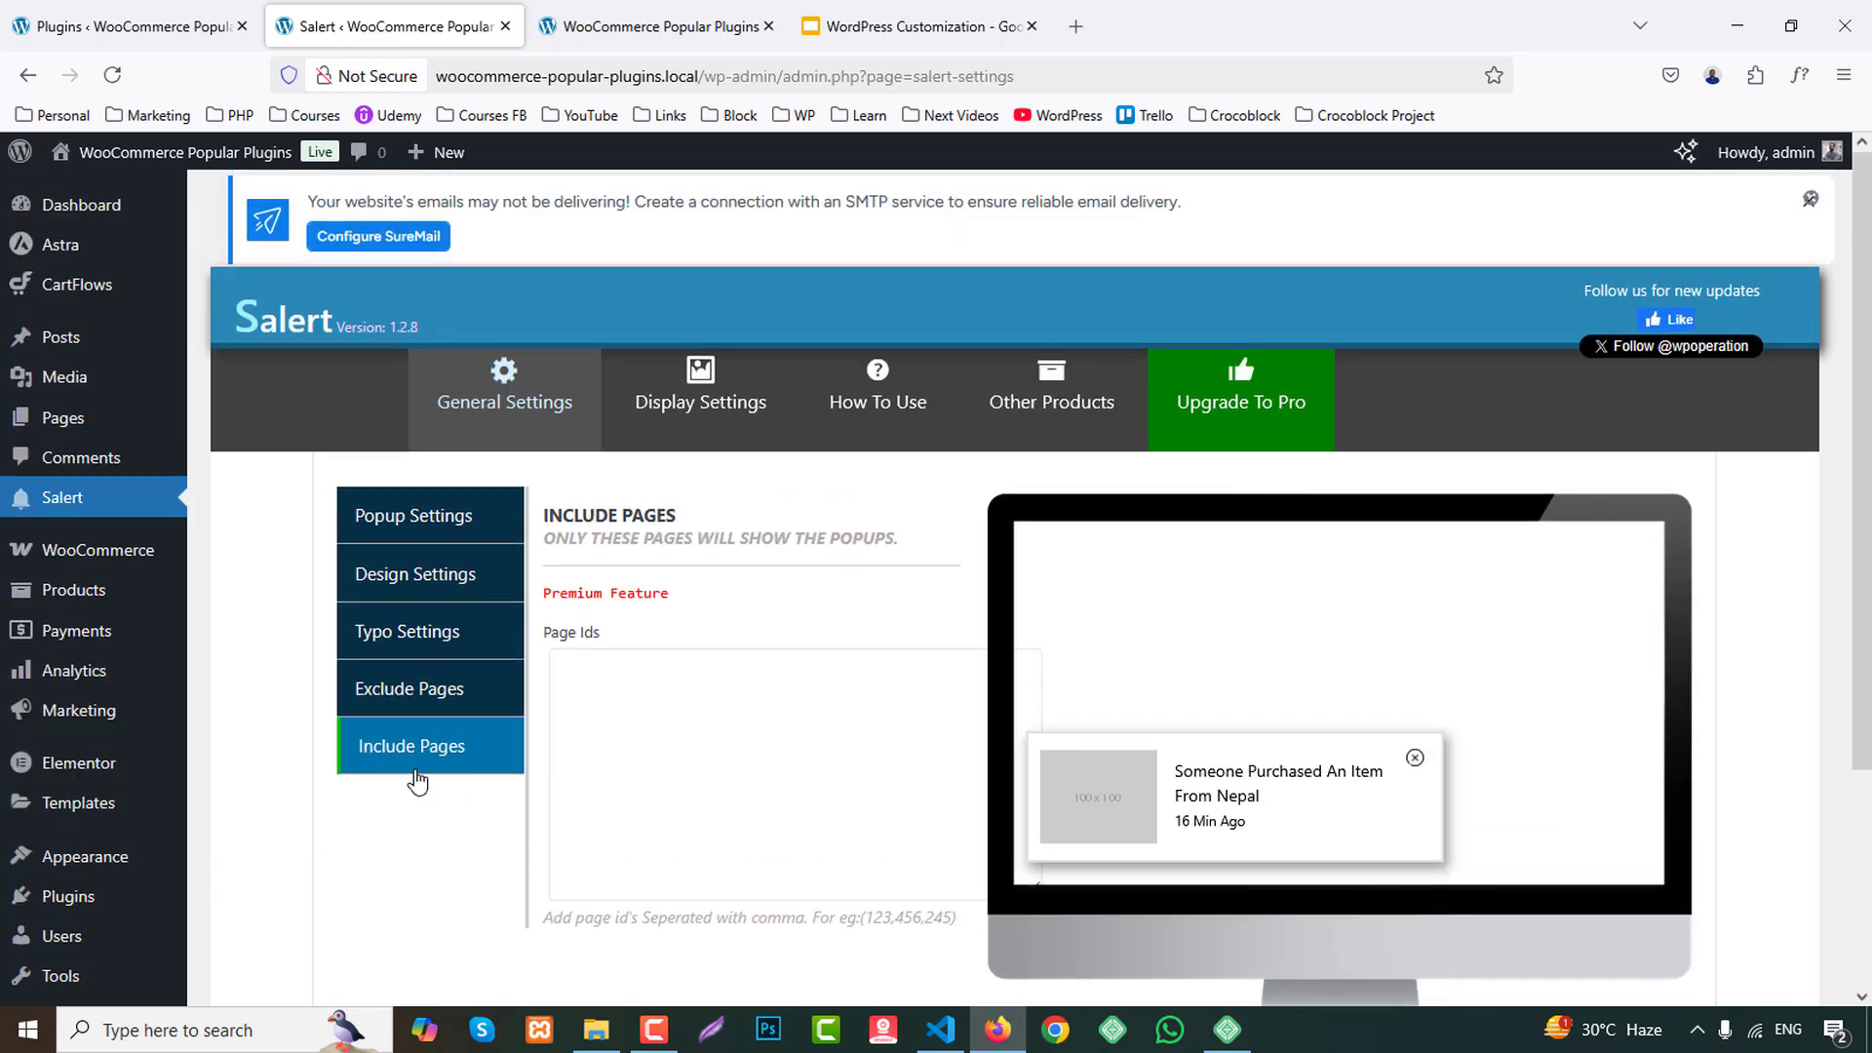
{"action": "left_click", "coordinate": [717, 402]}
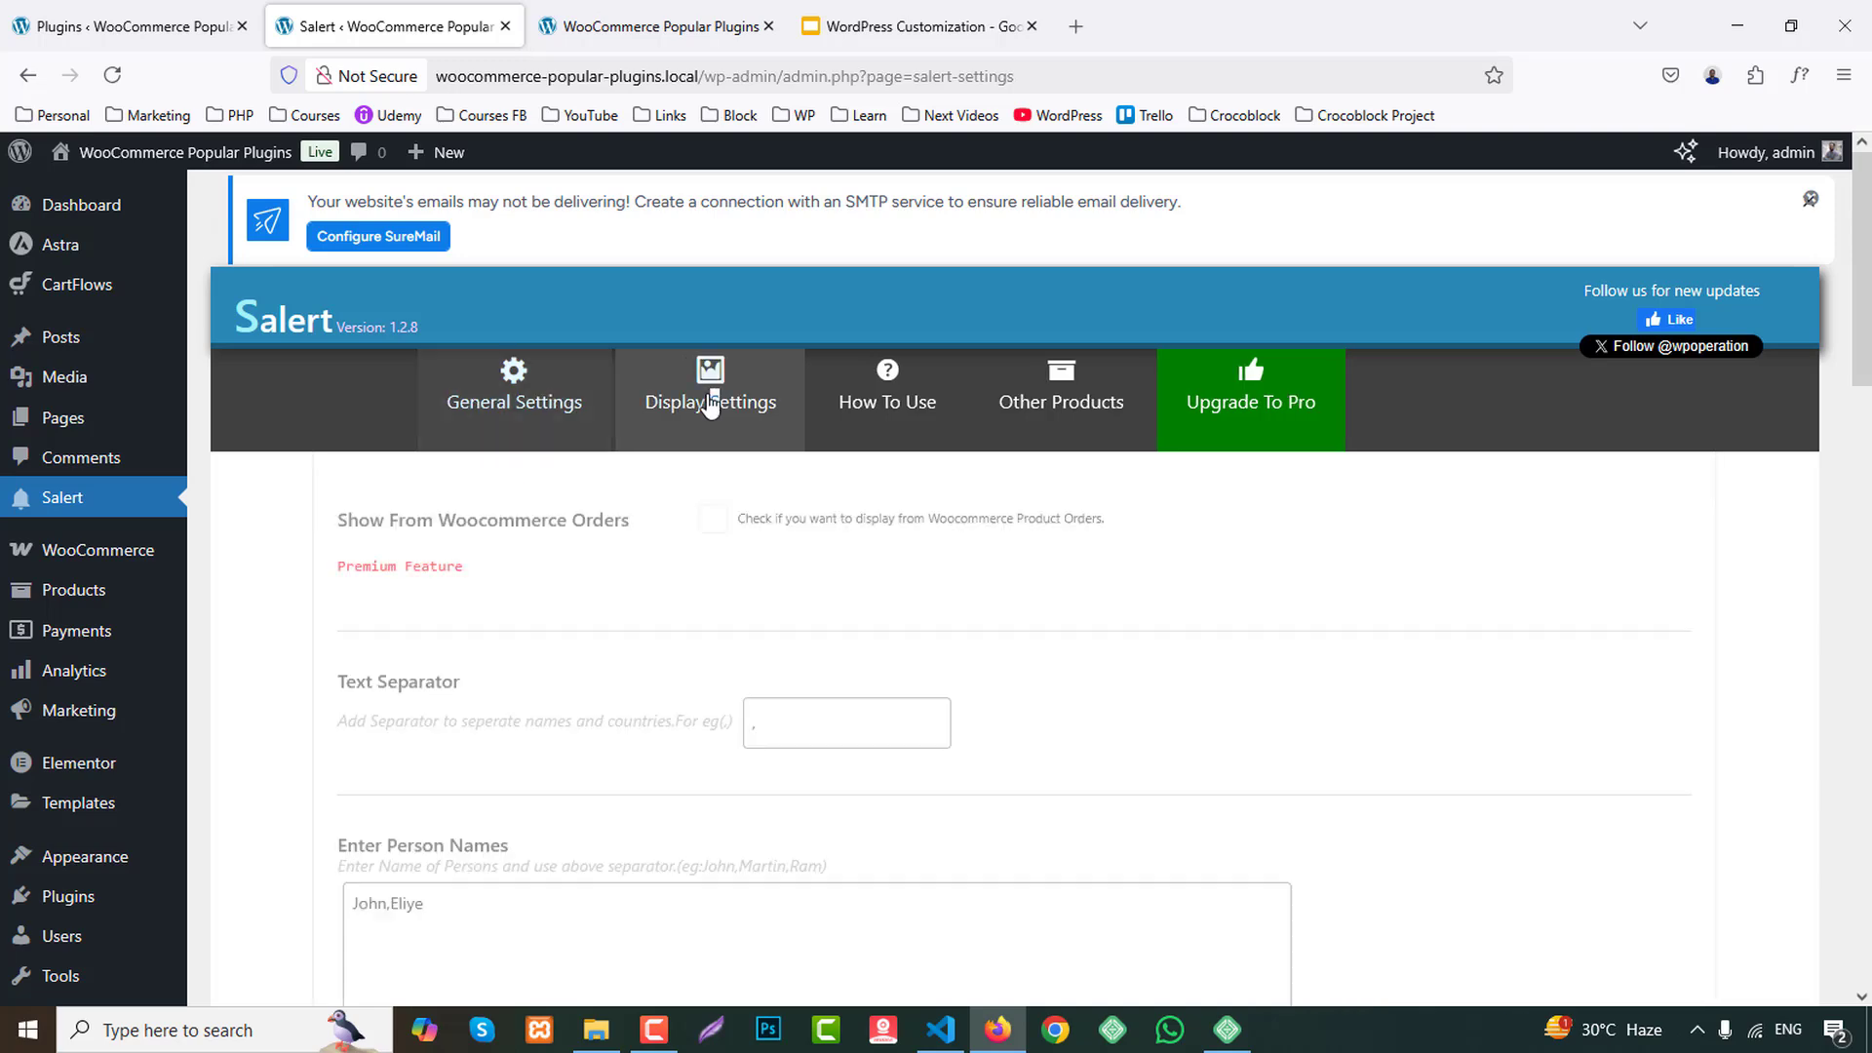
{"action": "scroll", "coordinate": [1344, 659], "scroll_direction": "down", "scroll_amount": 2}
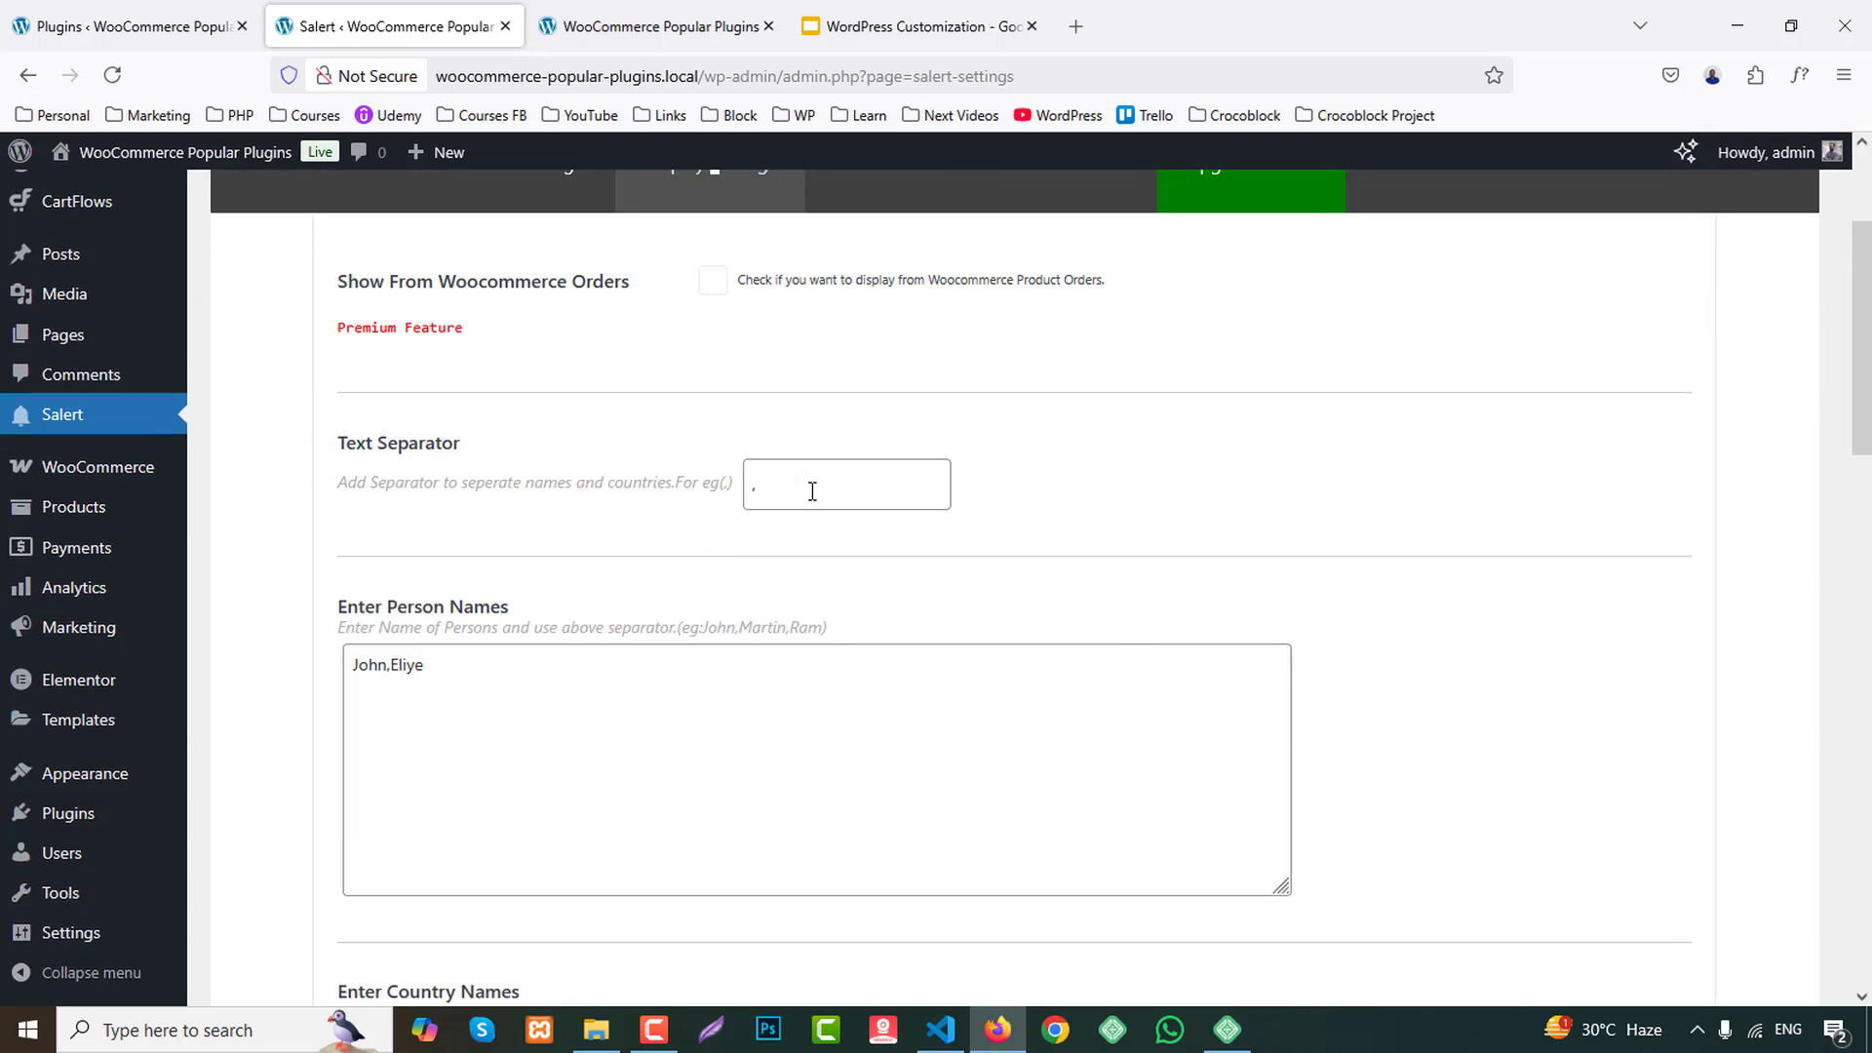
Reload the storefront page and check how the sales popup appears there.
{"action": "left_click", "coordinate": [653, 26]}
{"action": "scroll", "coordinate": [1805, 712], "scroll_direction": "down", "scroll_amount": 2}
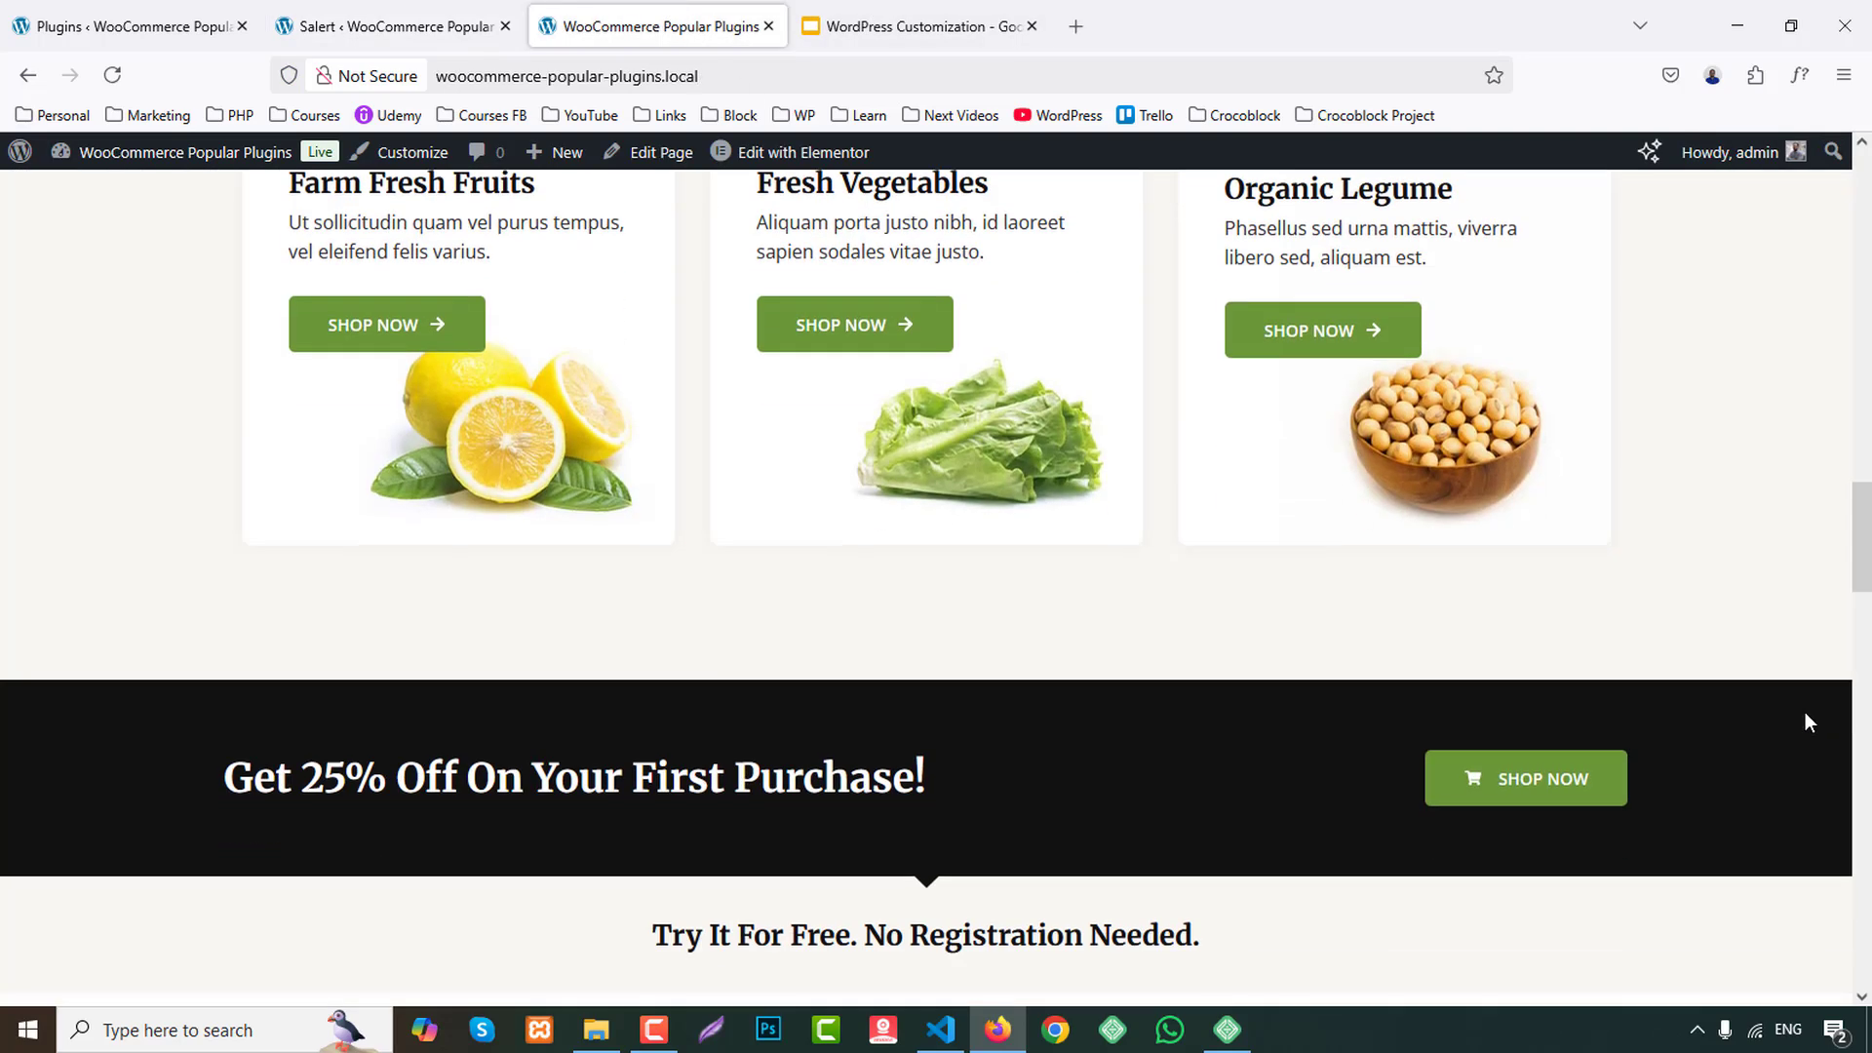
{"action": "scroll", "coordinate": [1805, 723], "scroll_direction": "up", "scroll_amount": 3}
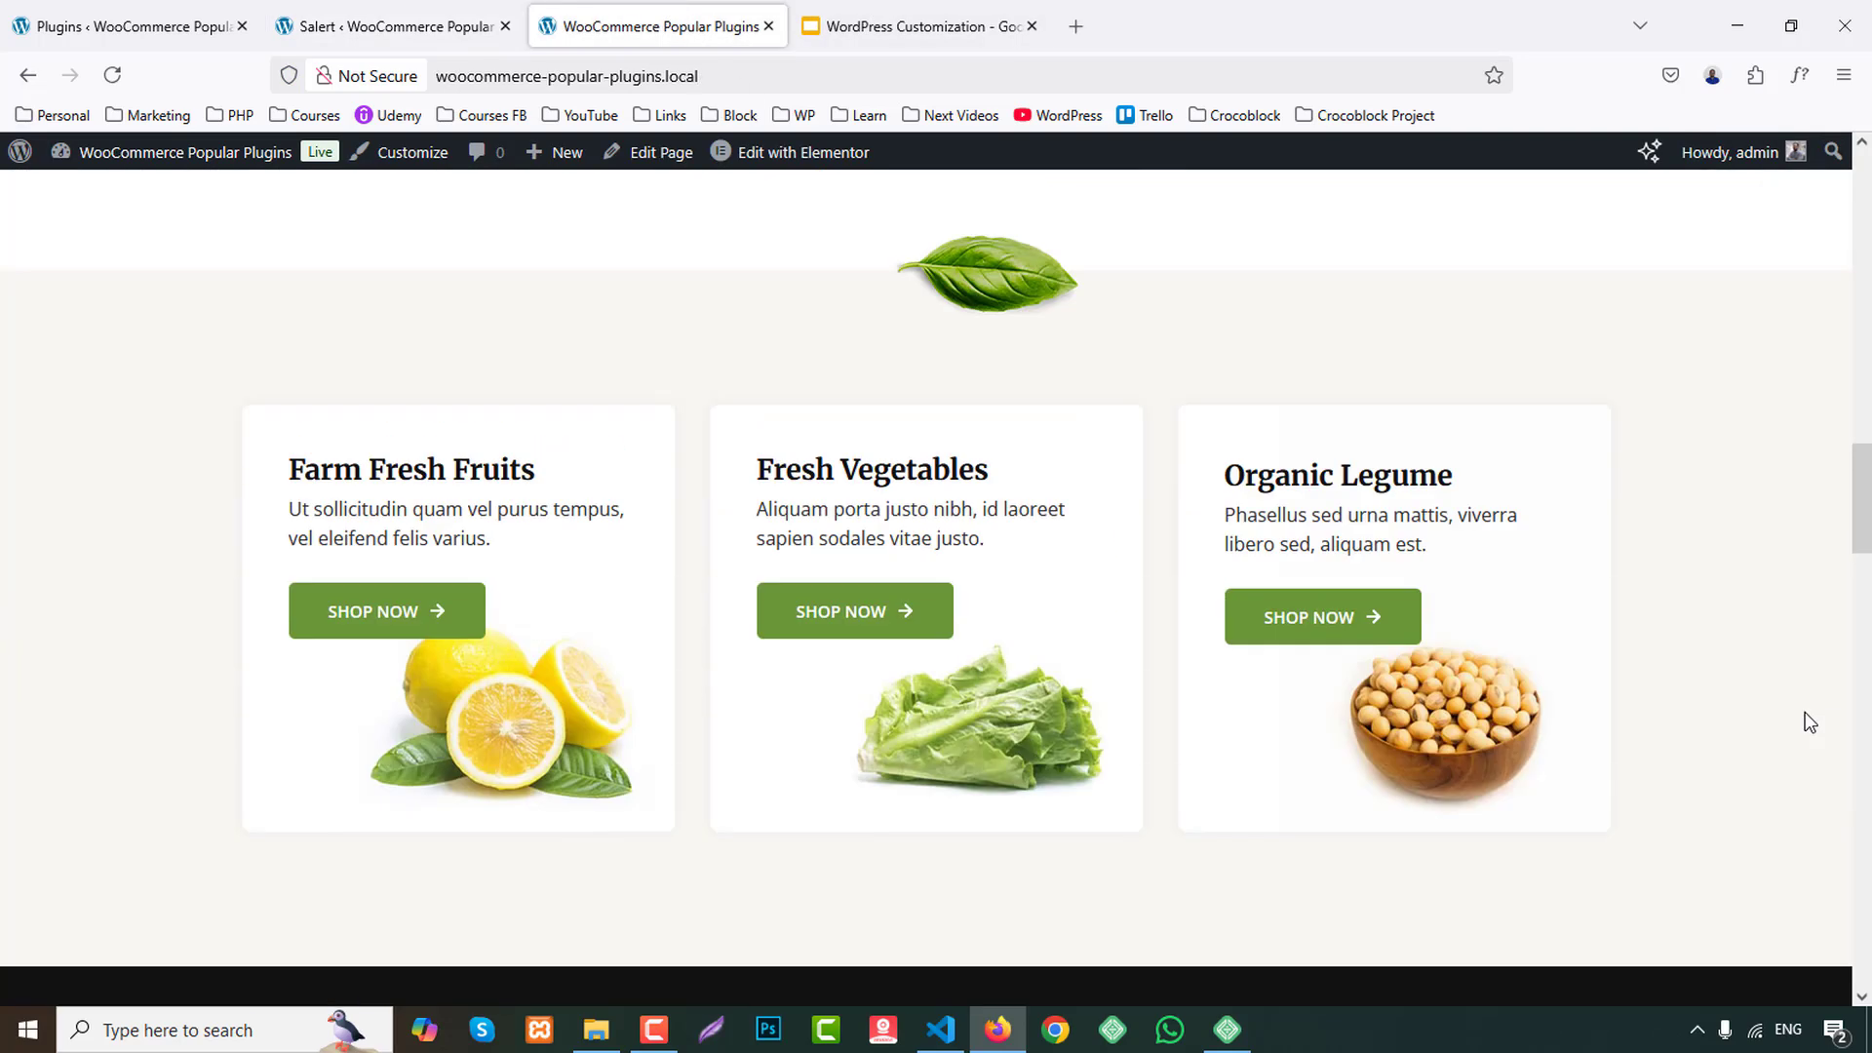
{"action": "left_click", "coordinate": [112, 75]}
{"action": "scroll", "coordinate": [39, 687], "scroll_direction": "down", "scroll_amount": 2}
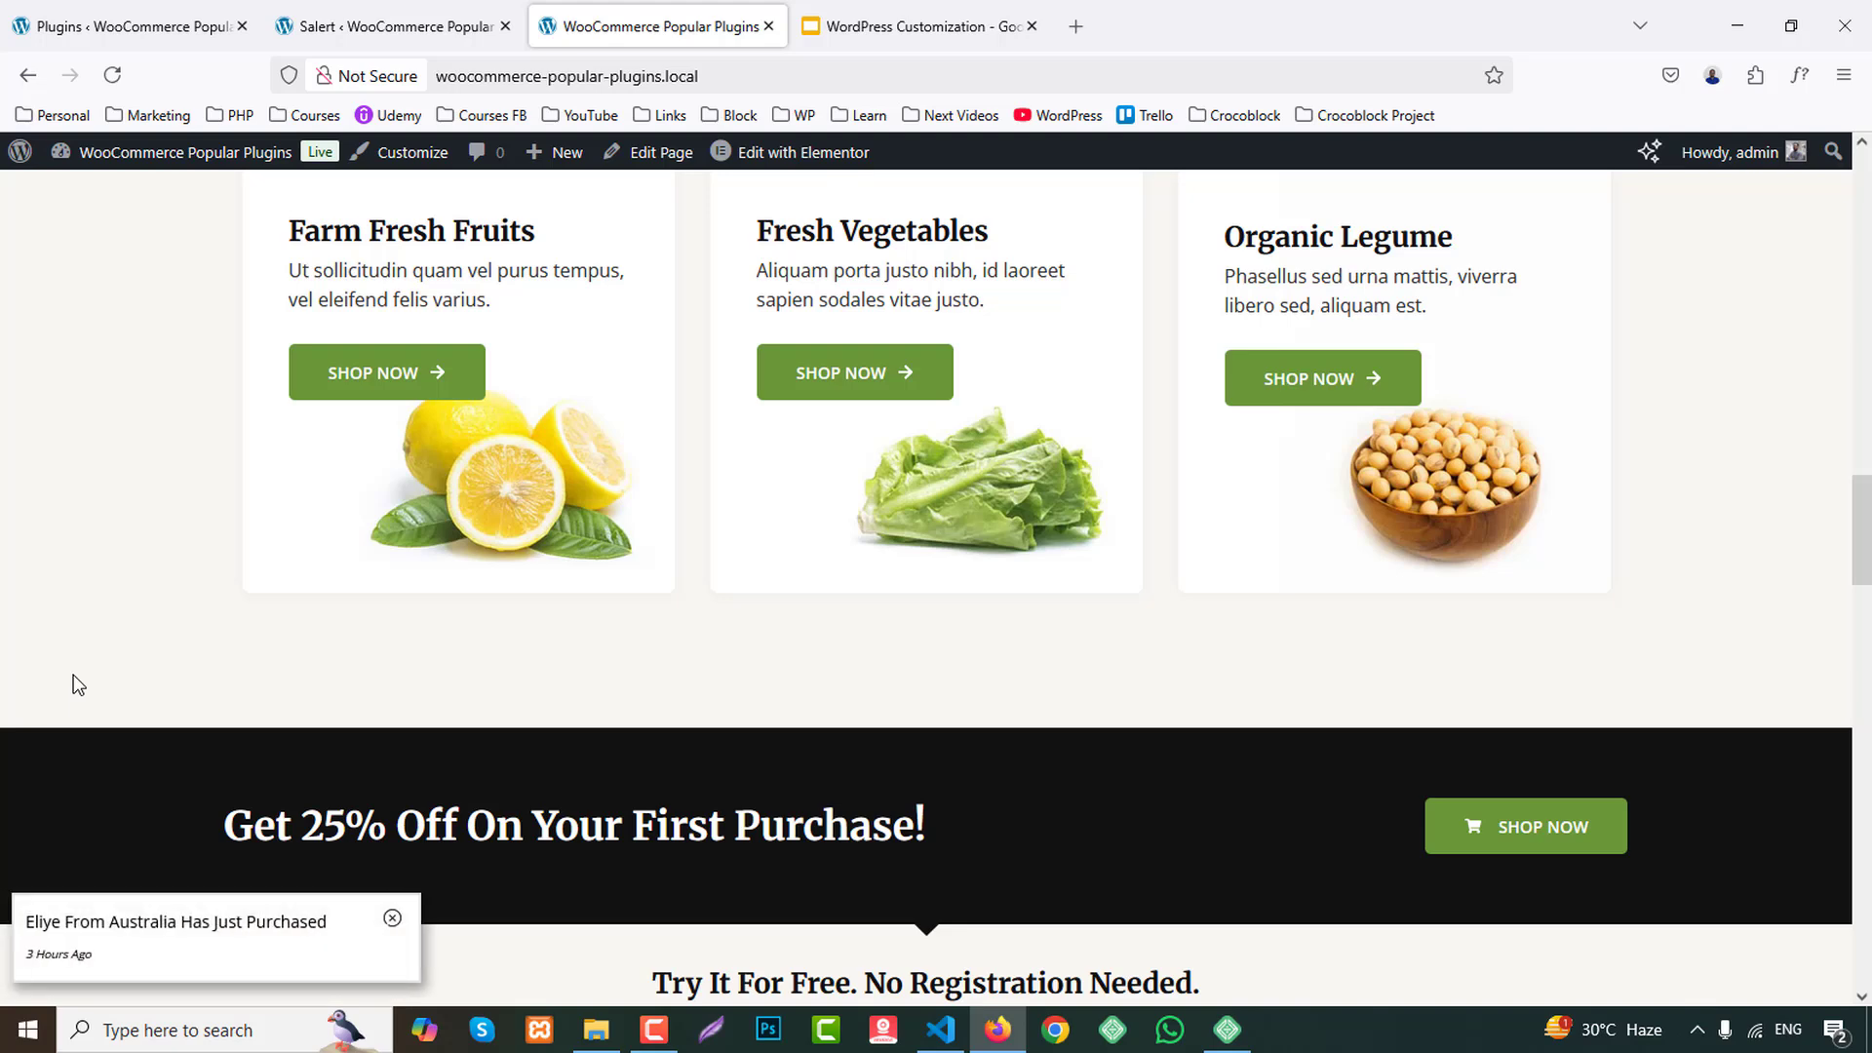
In the Display Settings, append five more comma-separated names to the person names list.
{"action": "left_click", "coordinate": [340, 20]}
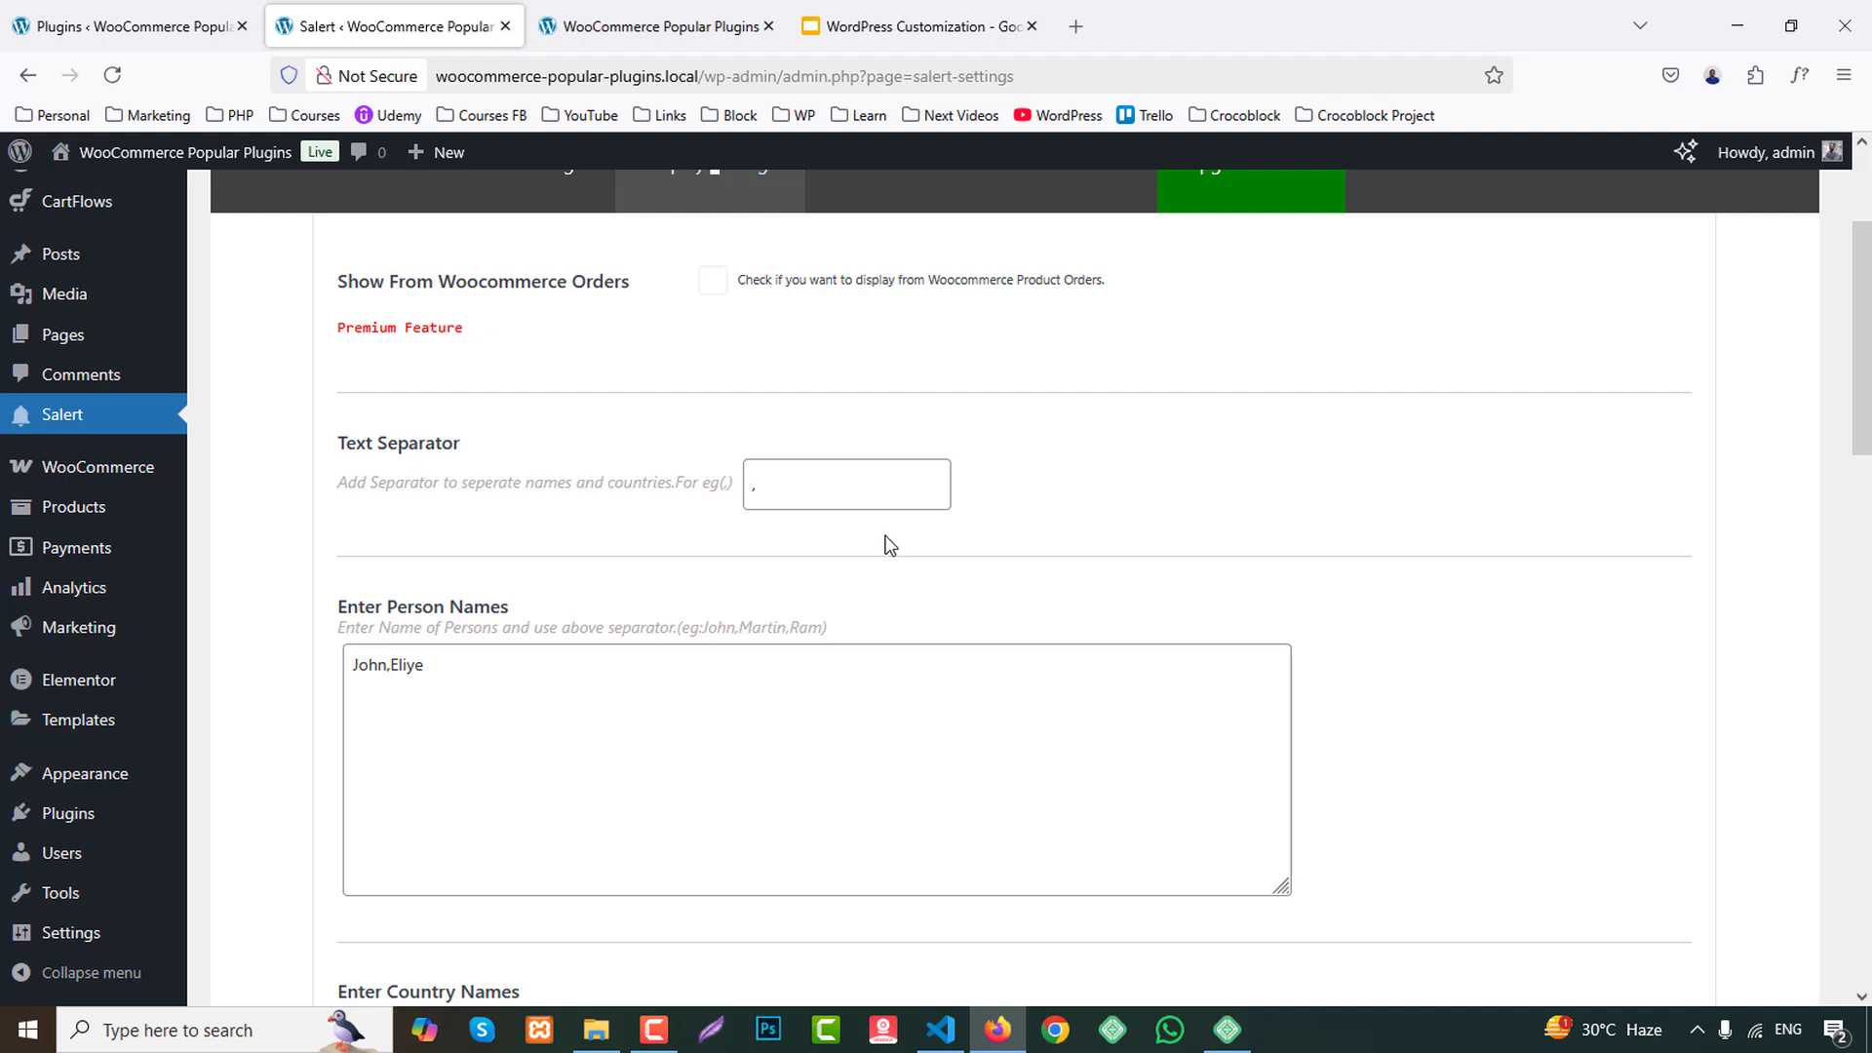
{"action": "scroll", "coordinate": [562, 554], "scroll_direction": "down", "scroll_amount": 2}
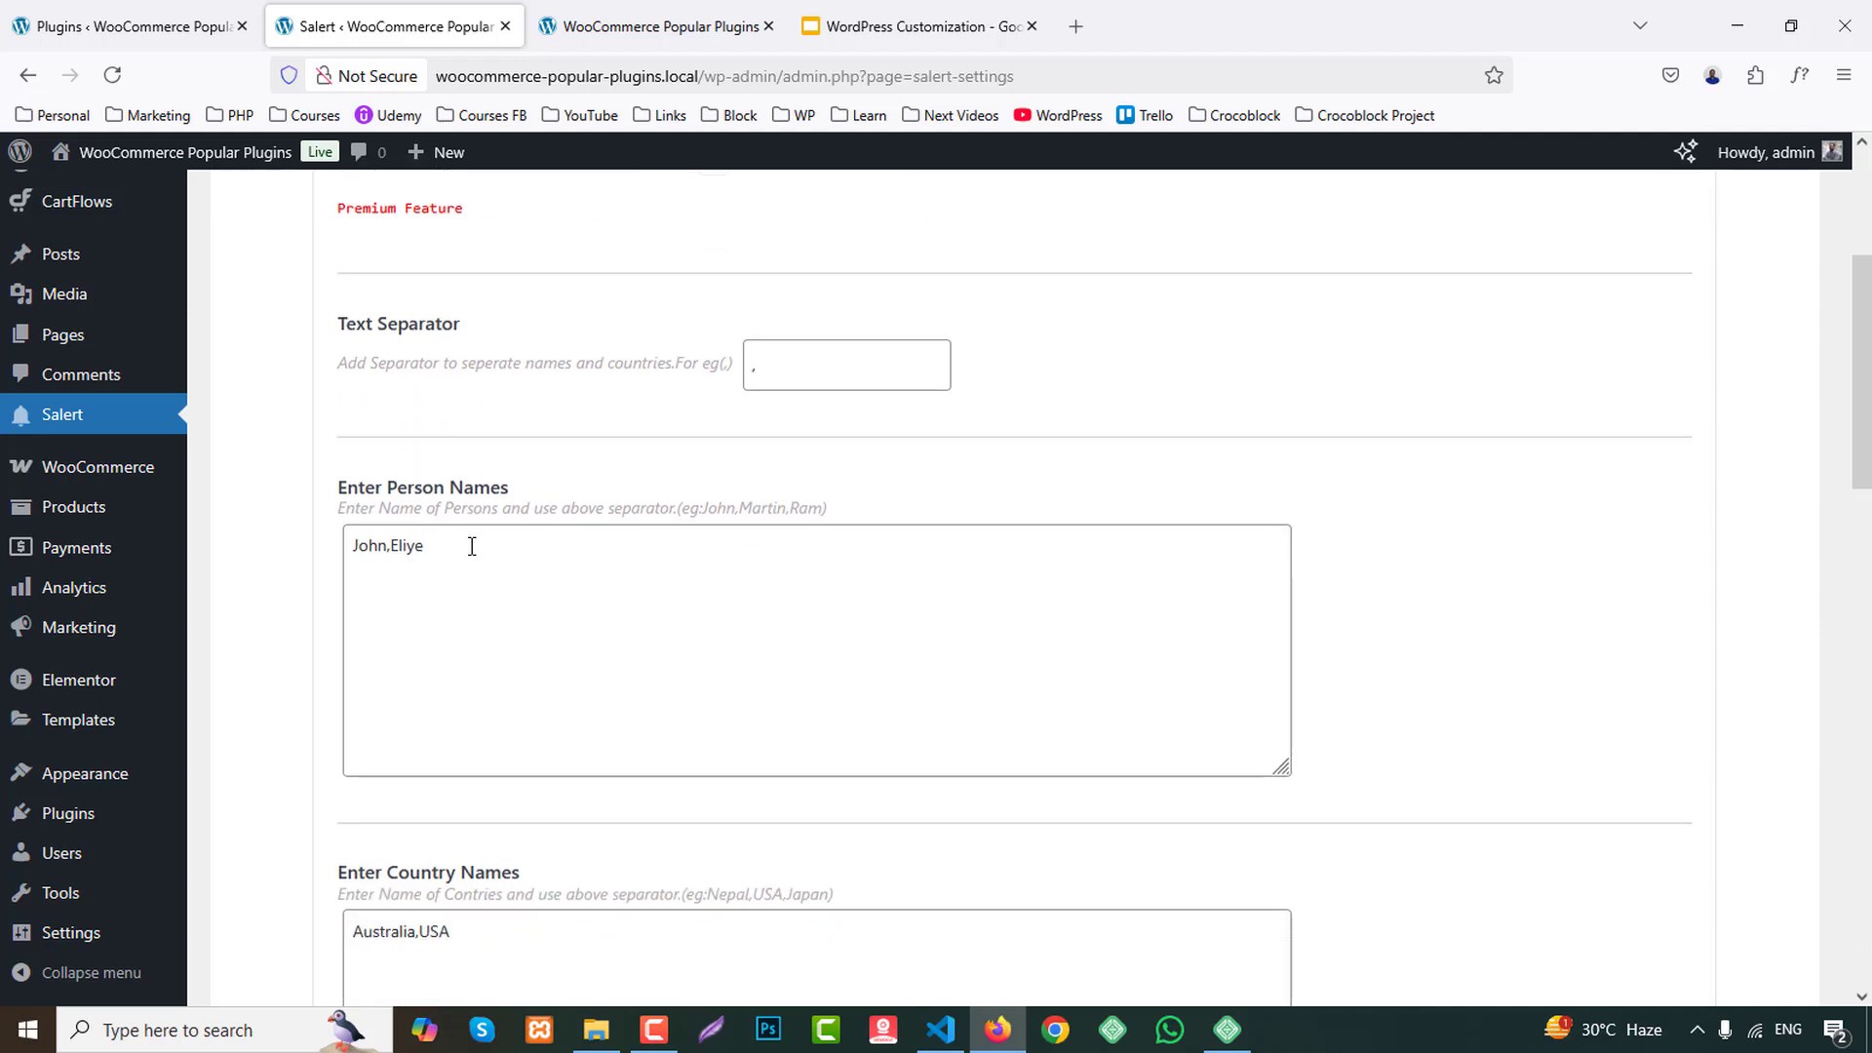
{"action": "left_click", "coordinate": [653, 27]}
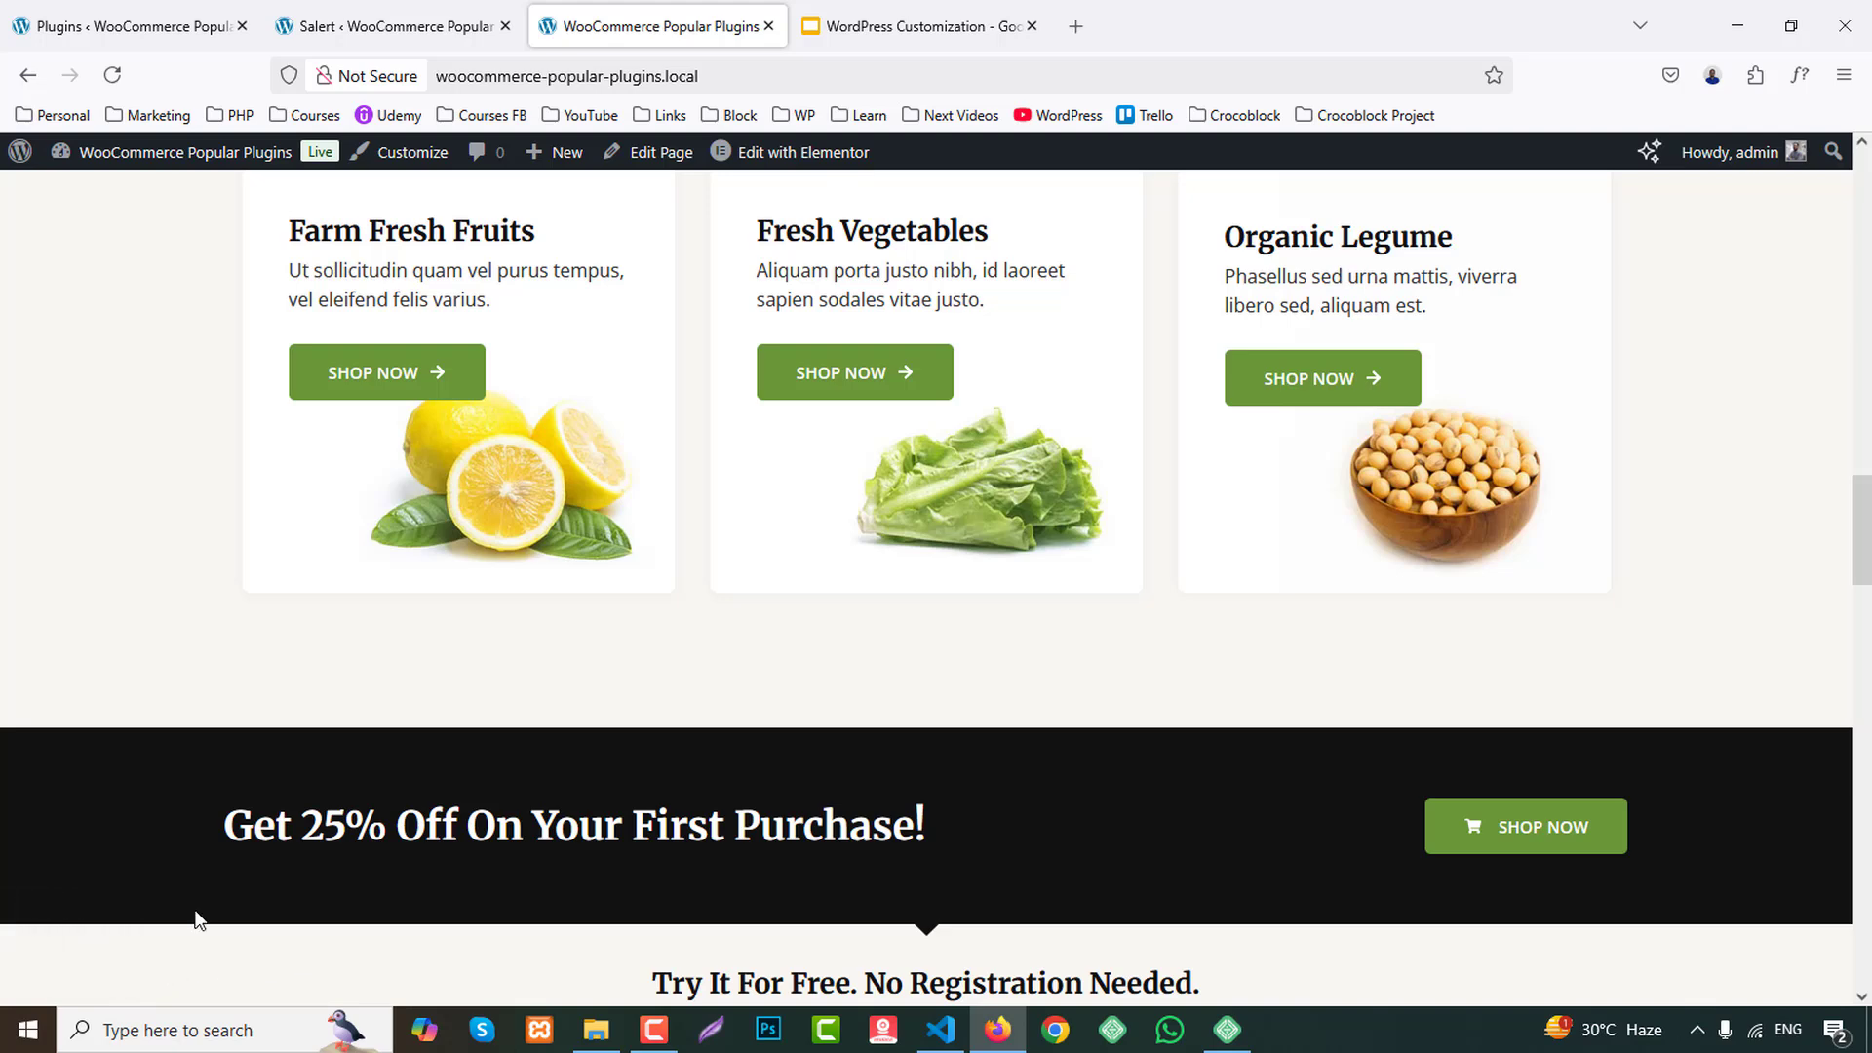
{"action": "left_click", "coordinate": [417, 27]}
{"action": "left_click_drag", "start_coordinate": [450, 553], "coordinate": [308, 553]}
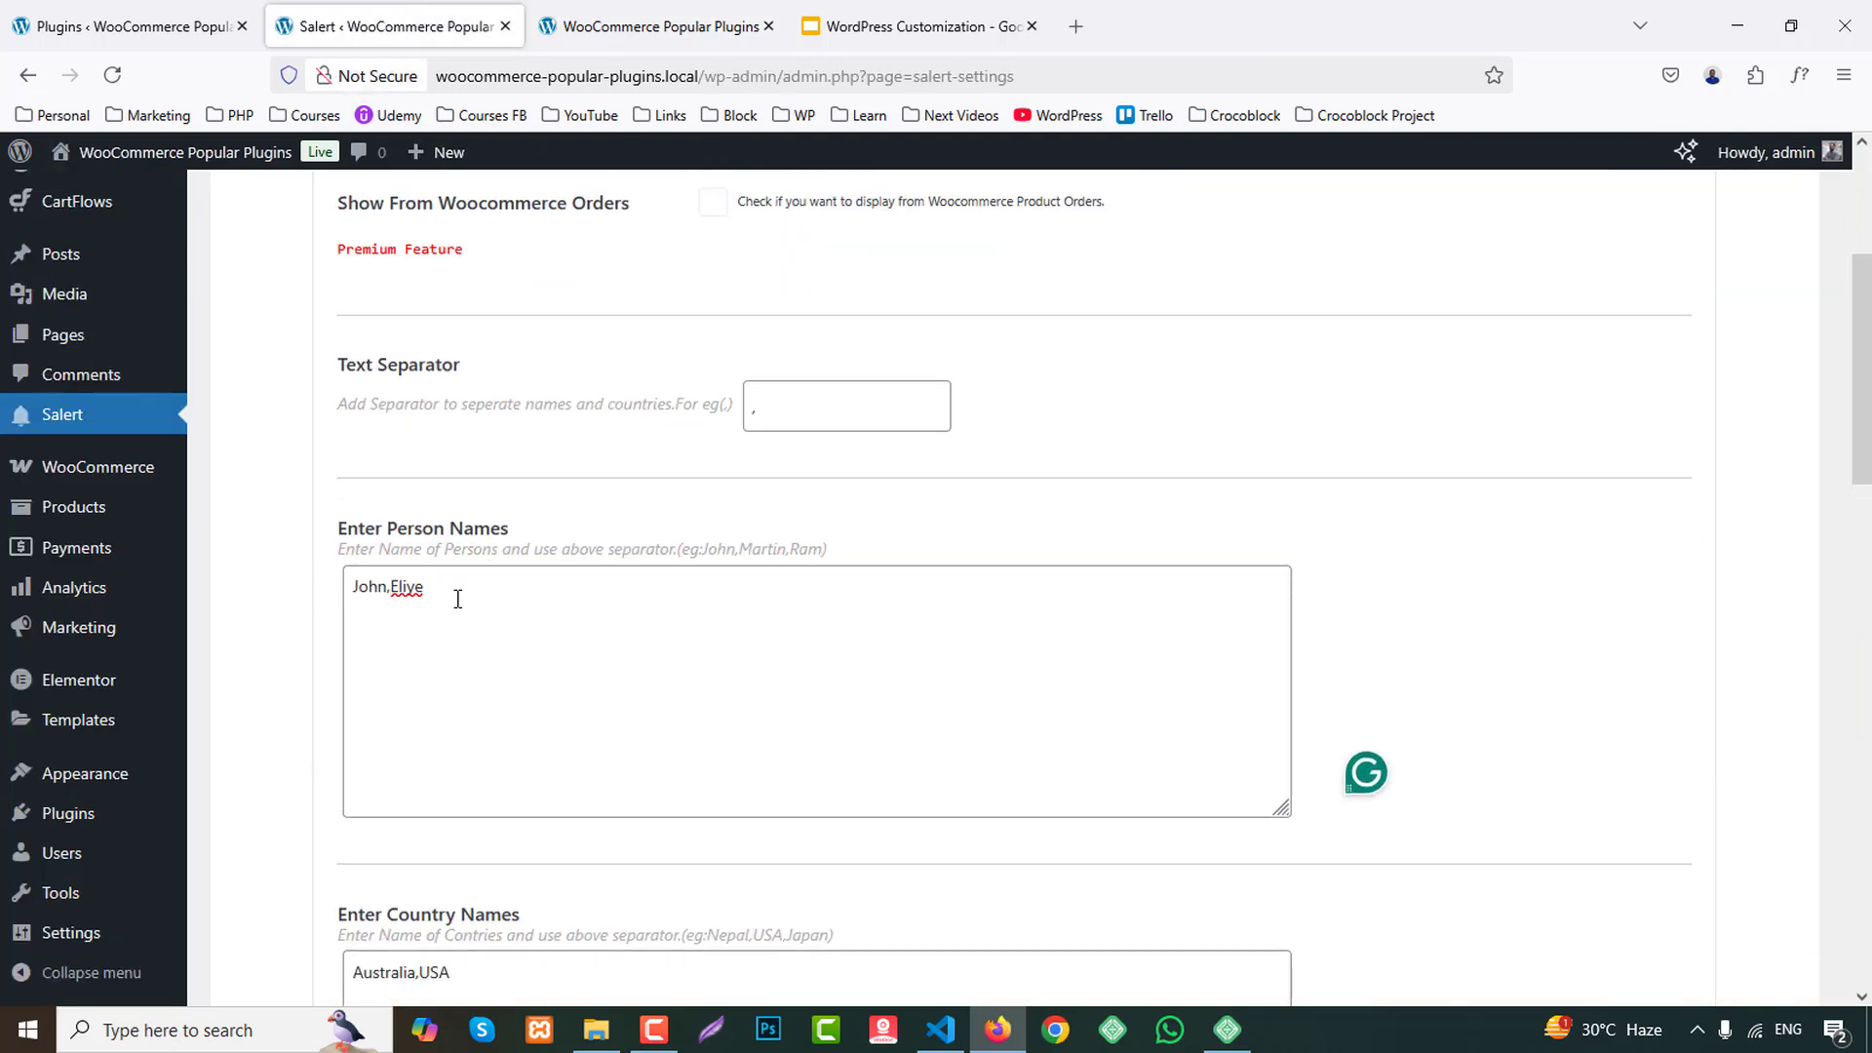
{"action": "left_click", "coordinate": [456, 596]}
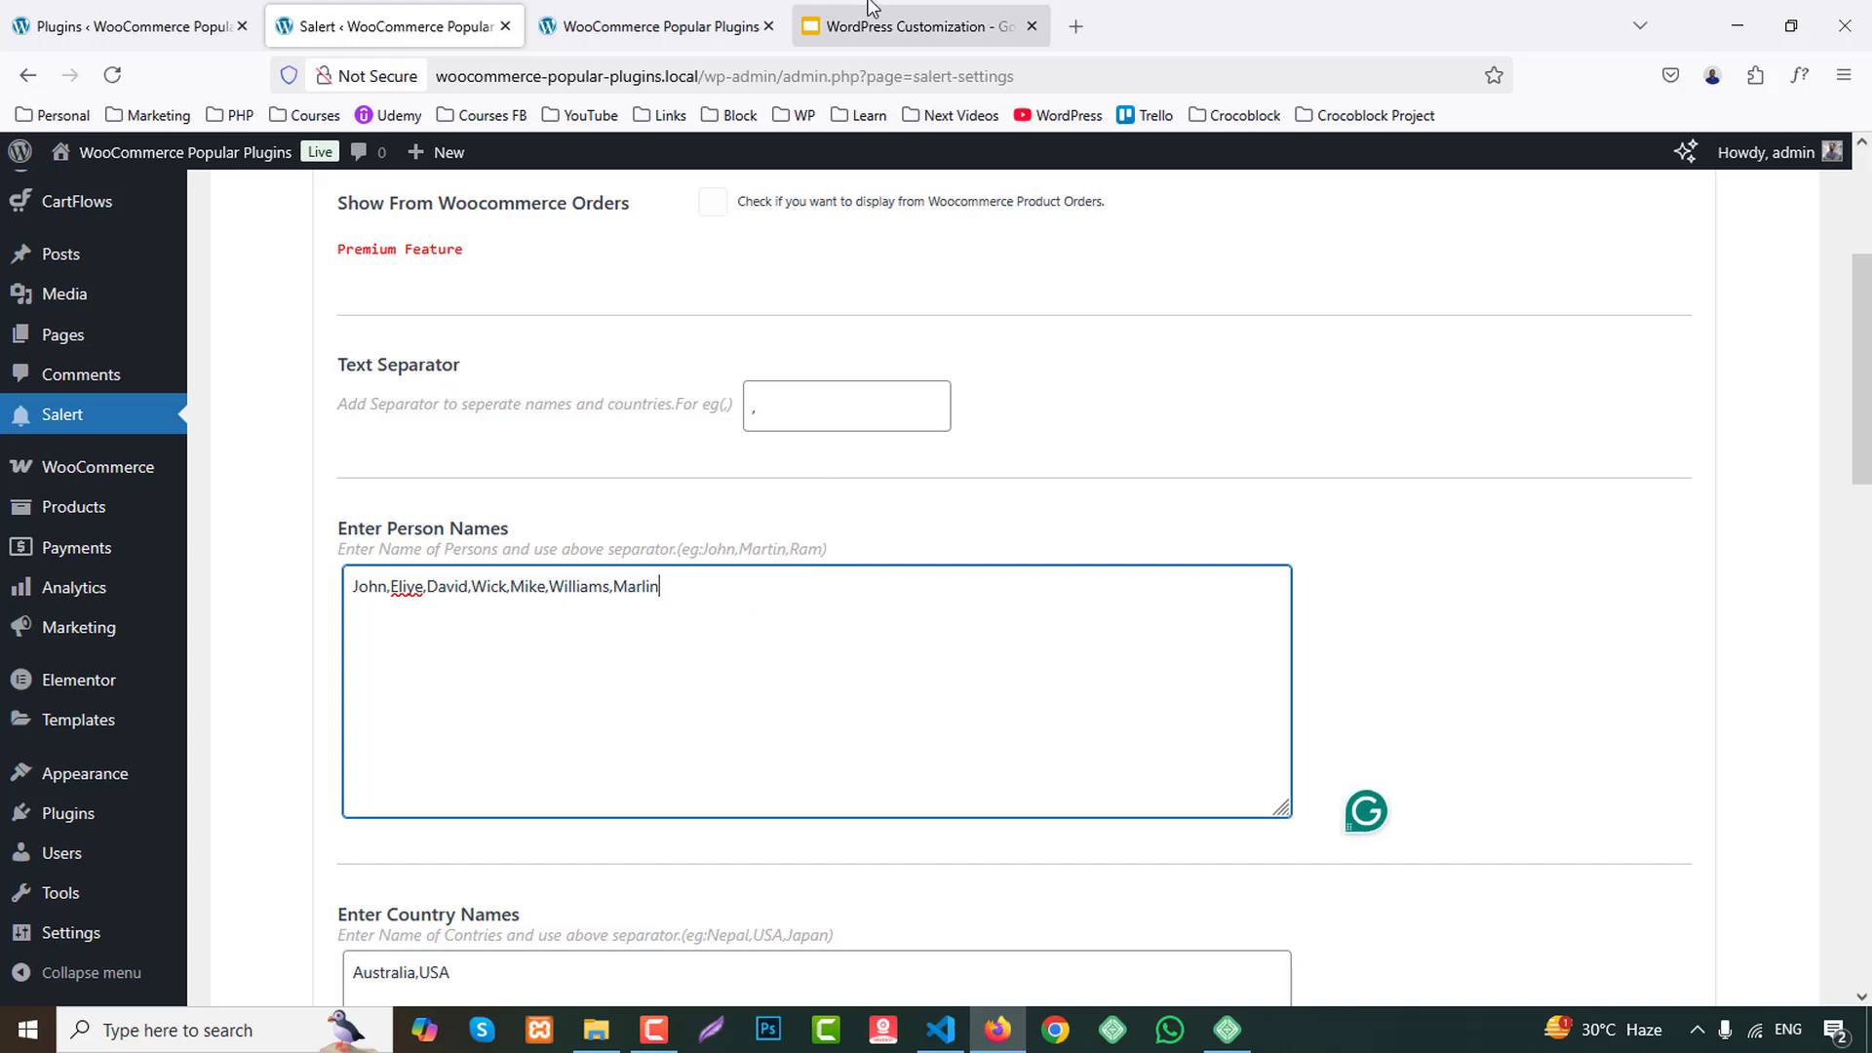
Compare the name and country in the storefront popup with the Enter Country Names list.
{"action": "left_click", "coordinate": [682, 26]}
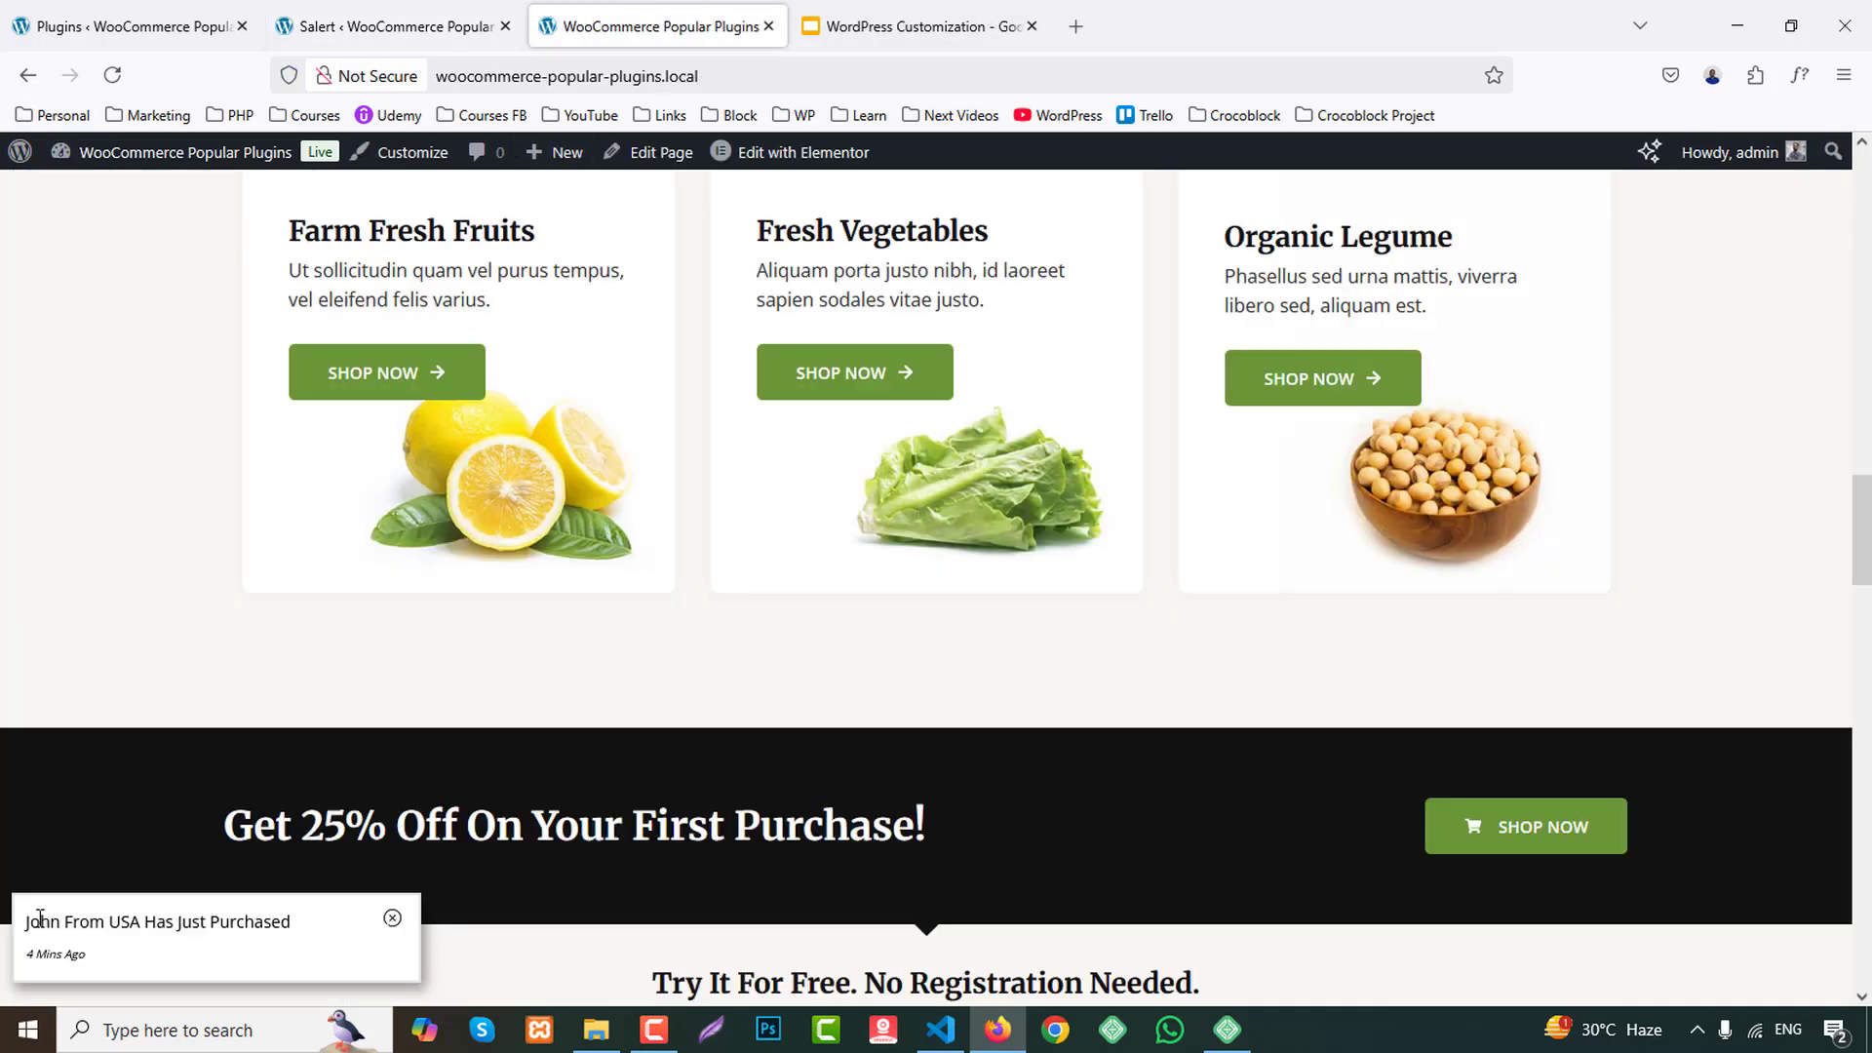
{"action": "left_click", "coordinate": [395, 27]}
{"action": "scroll", "coordinate": [546, 634], "scroll_direction": "down", "scroll_amount": 4}
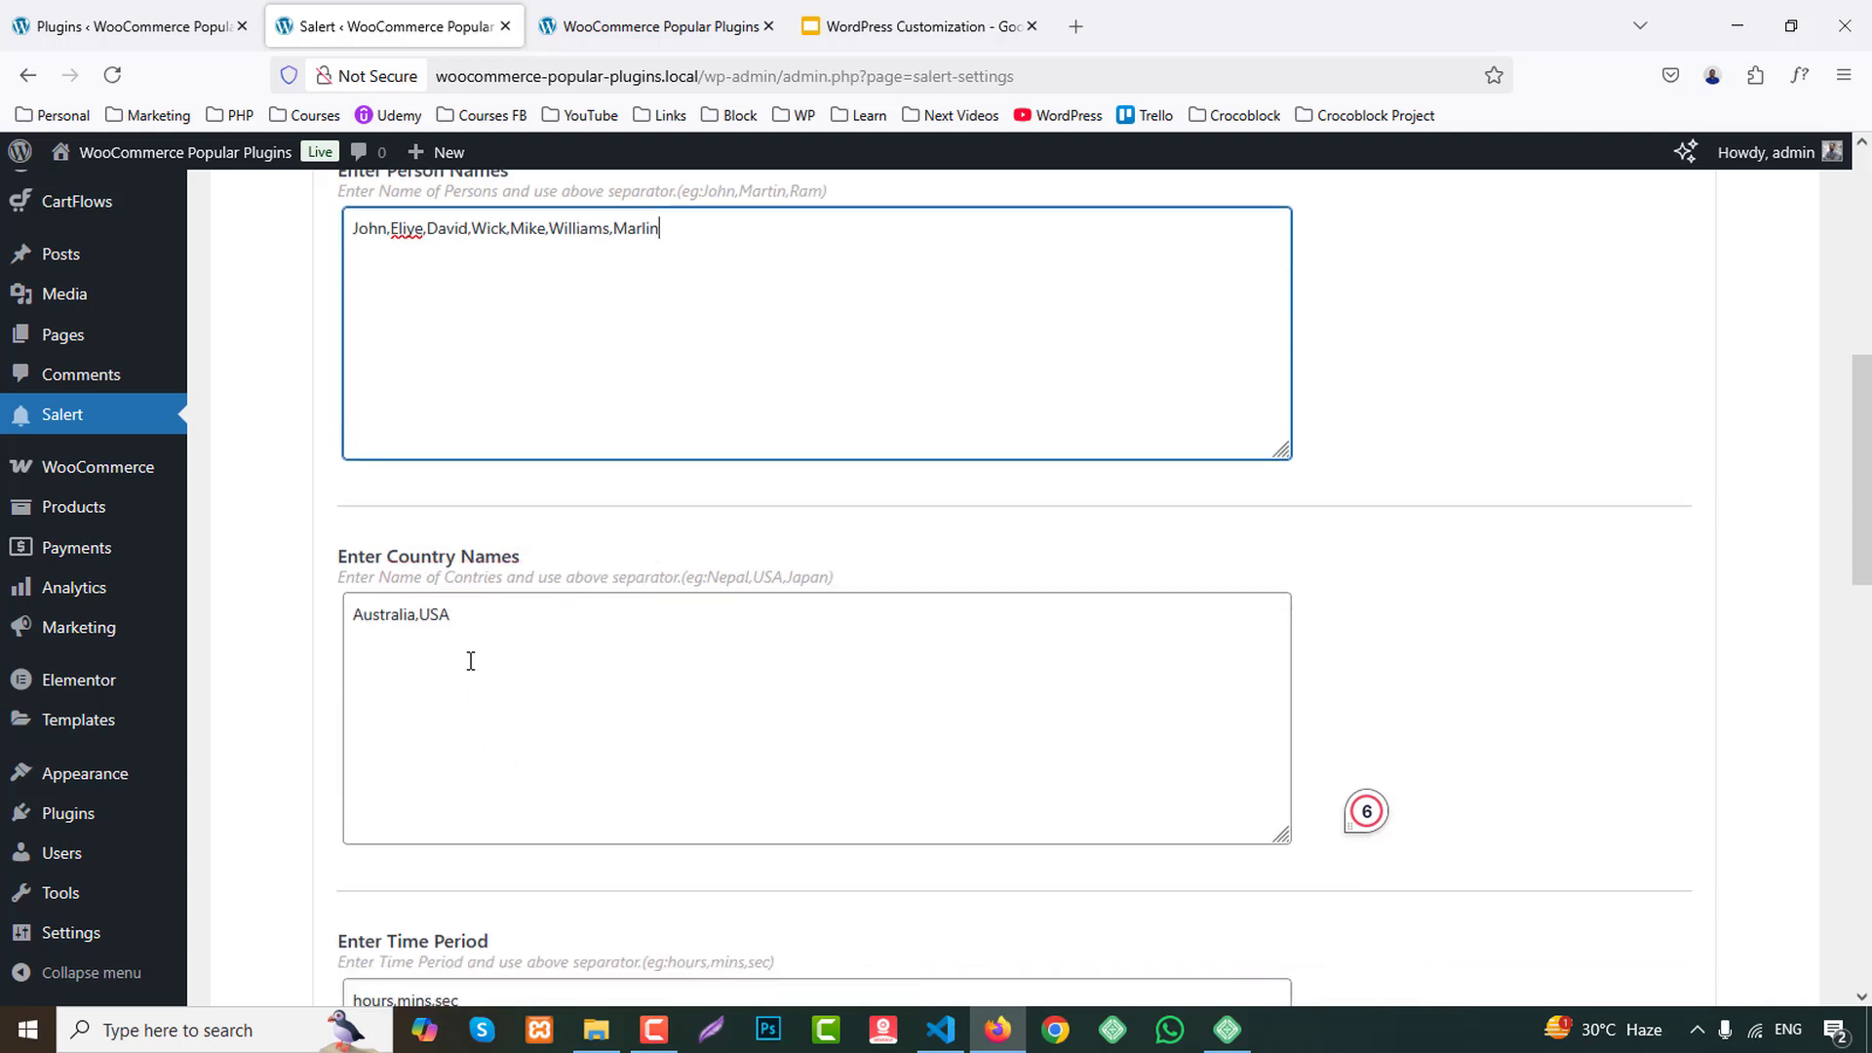
{"action": "left_click", "coordinate": [479, 625]}
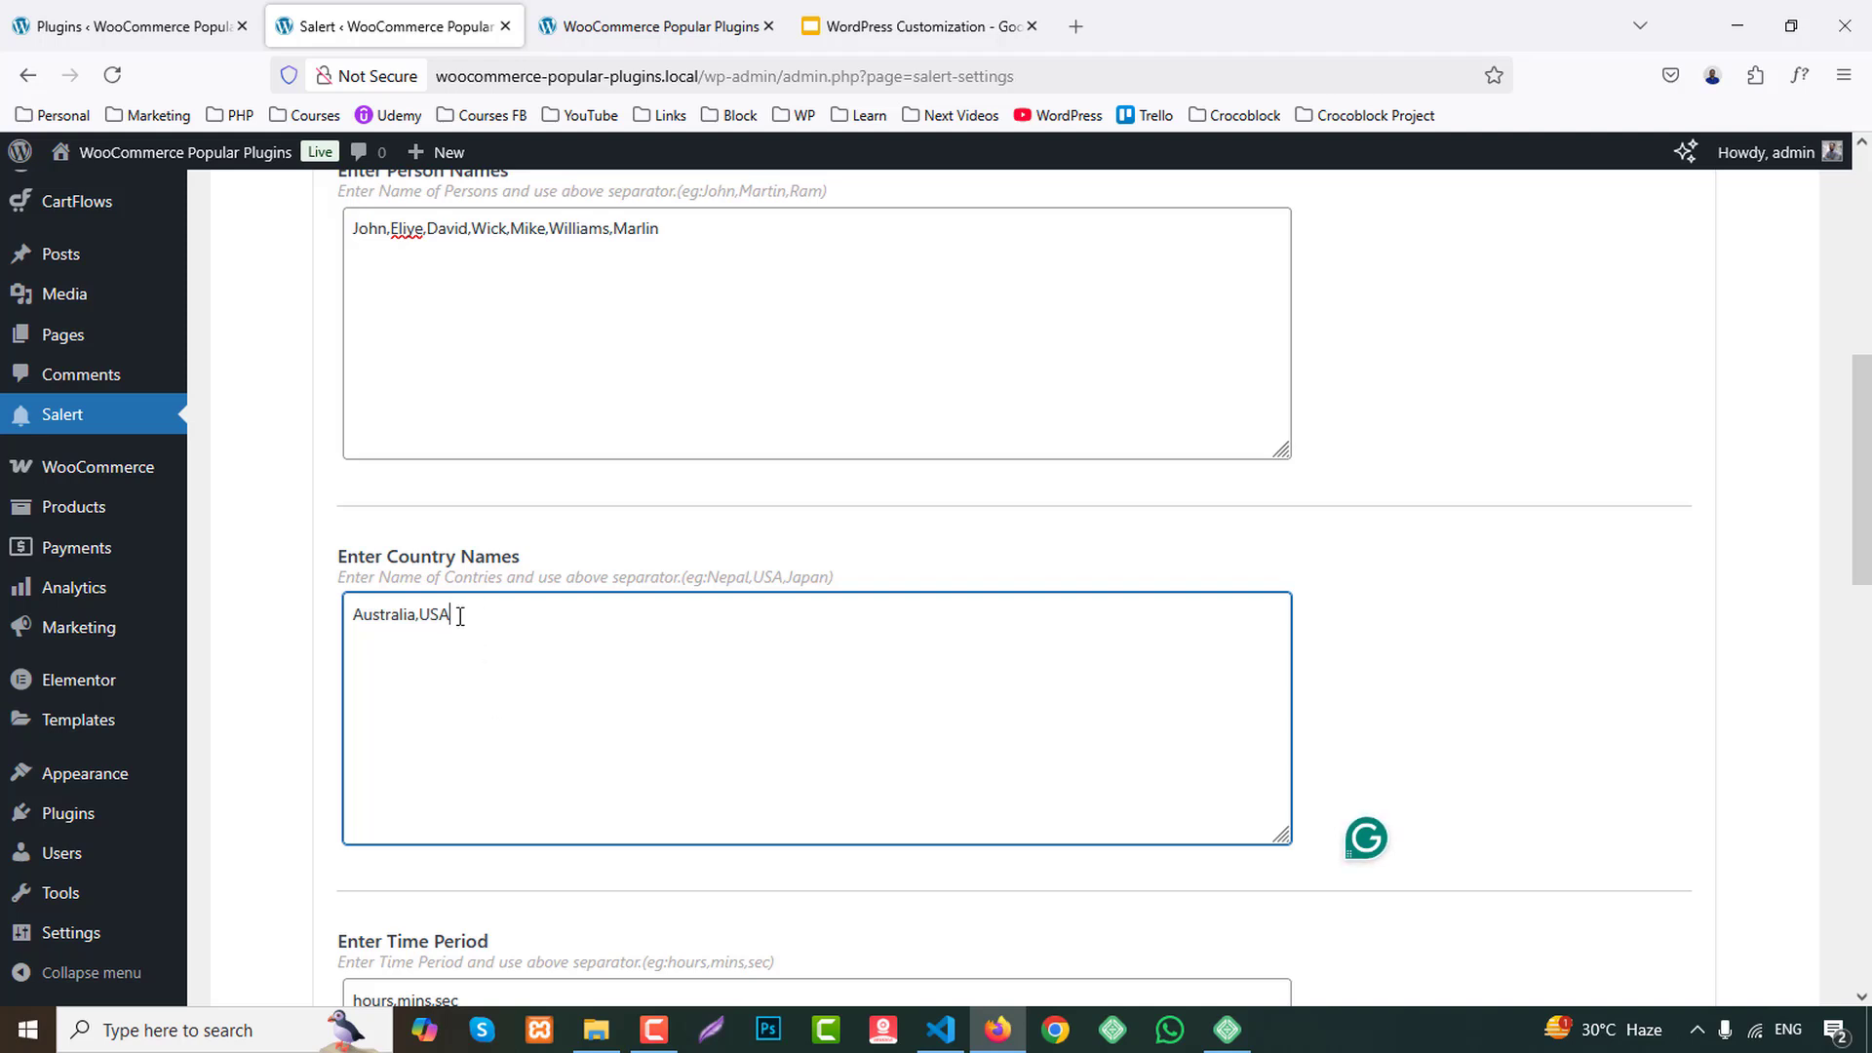
{"action": "left_click_drag", "start_coordinate": [469, 642], "coordinate": [255, 613]}
{"action": "left_click", "coordinate": [386, 618]}
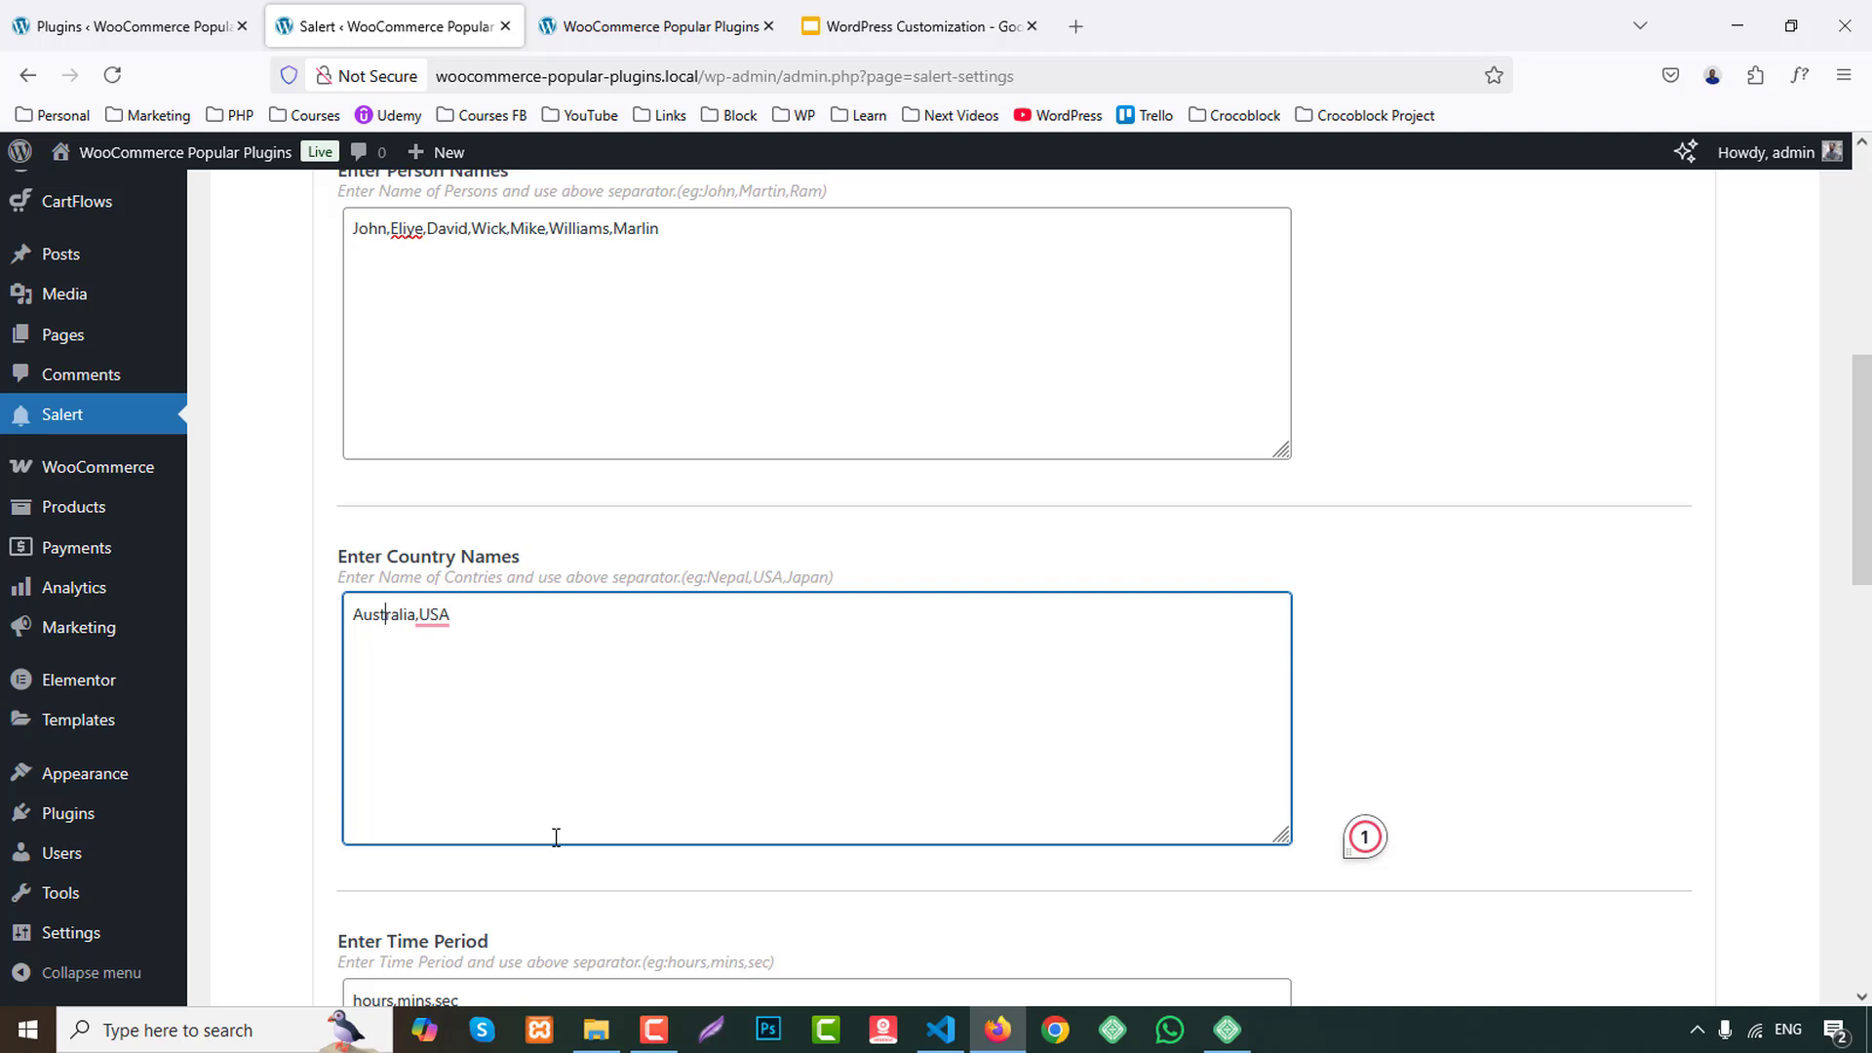
Review the time period and ago text options against the storefront popup.
{"action": "scroll", "coordinate": [585, 839], "scroll_direction": "down", "scroll_amount": 3}
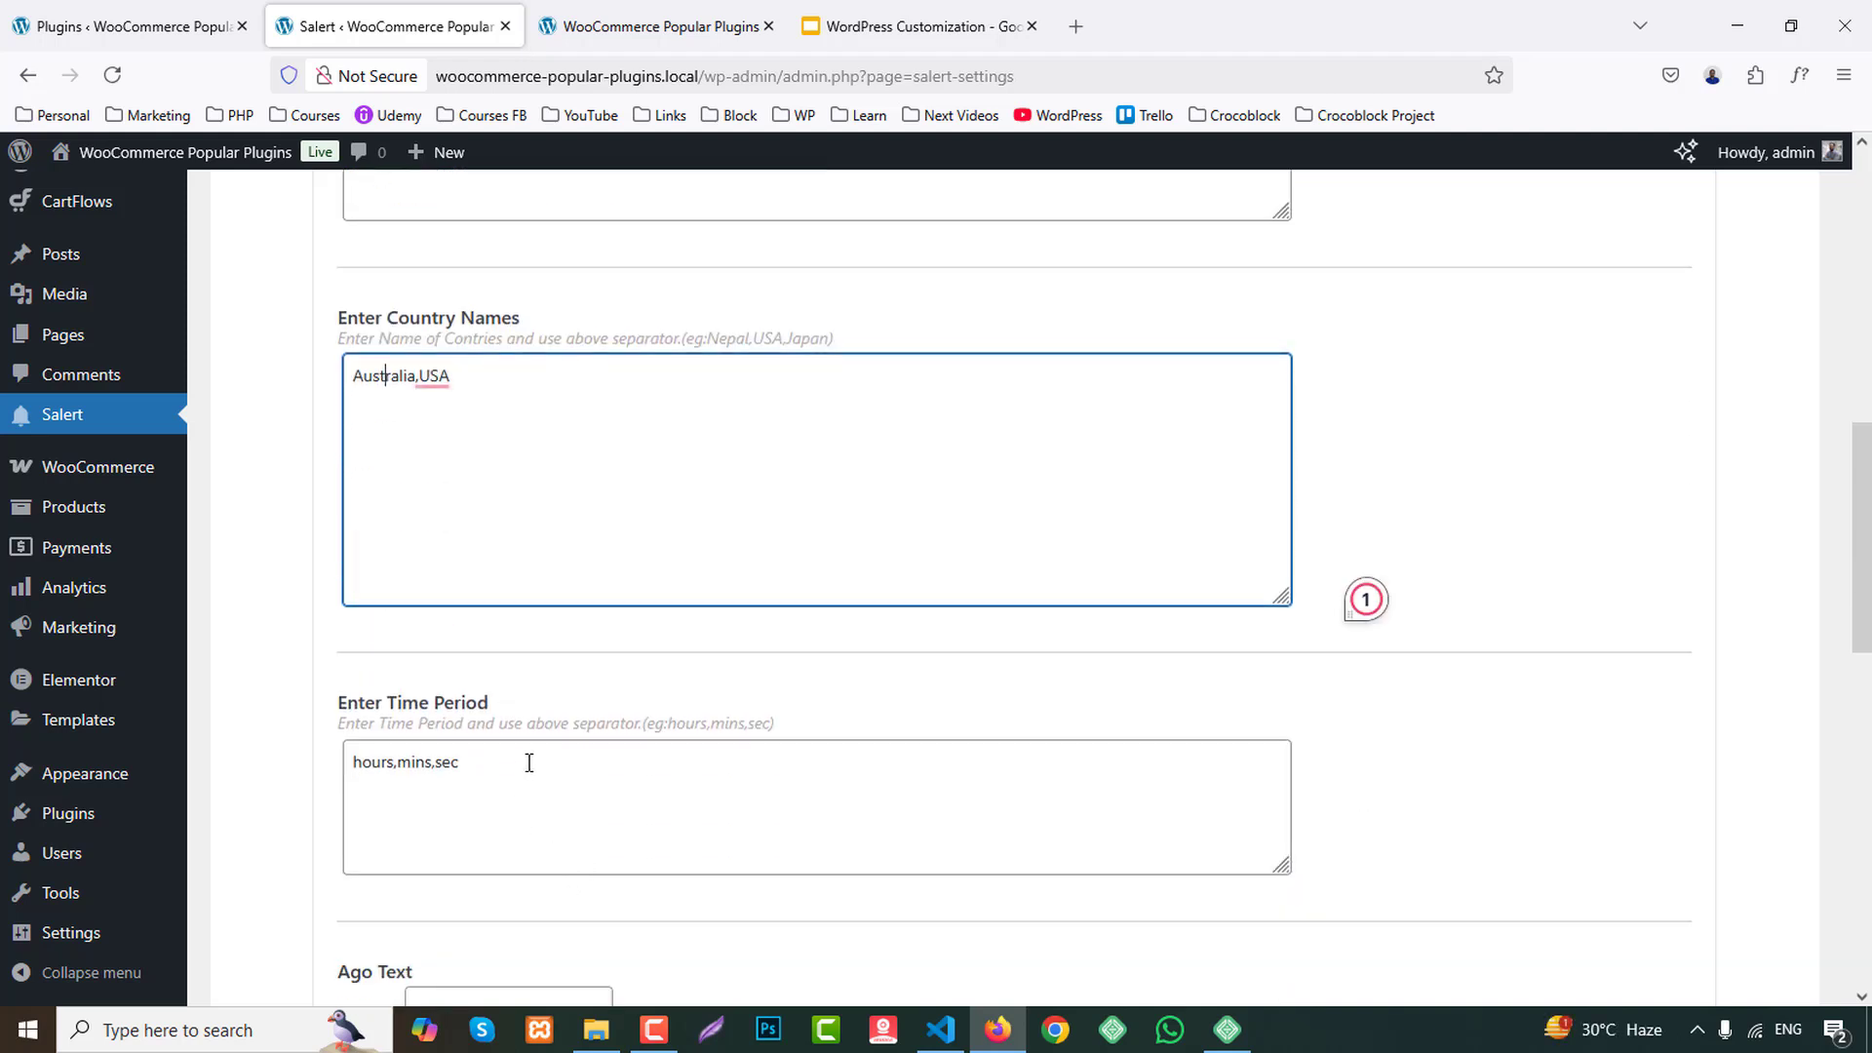
{"action": "scroll", "coordinate": [517, 770], "scroll_direction": "down", "scroll_amount": 5}
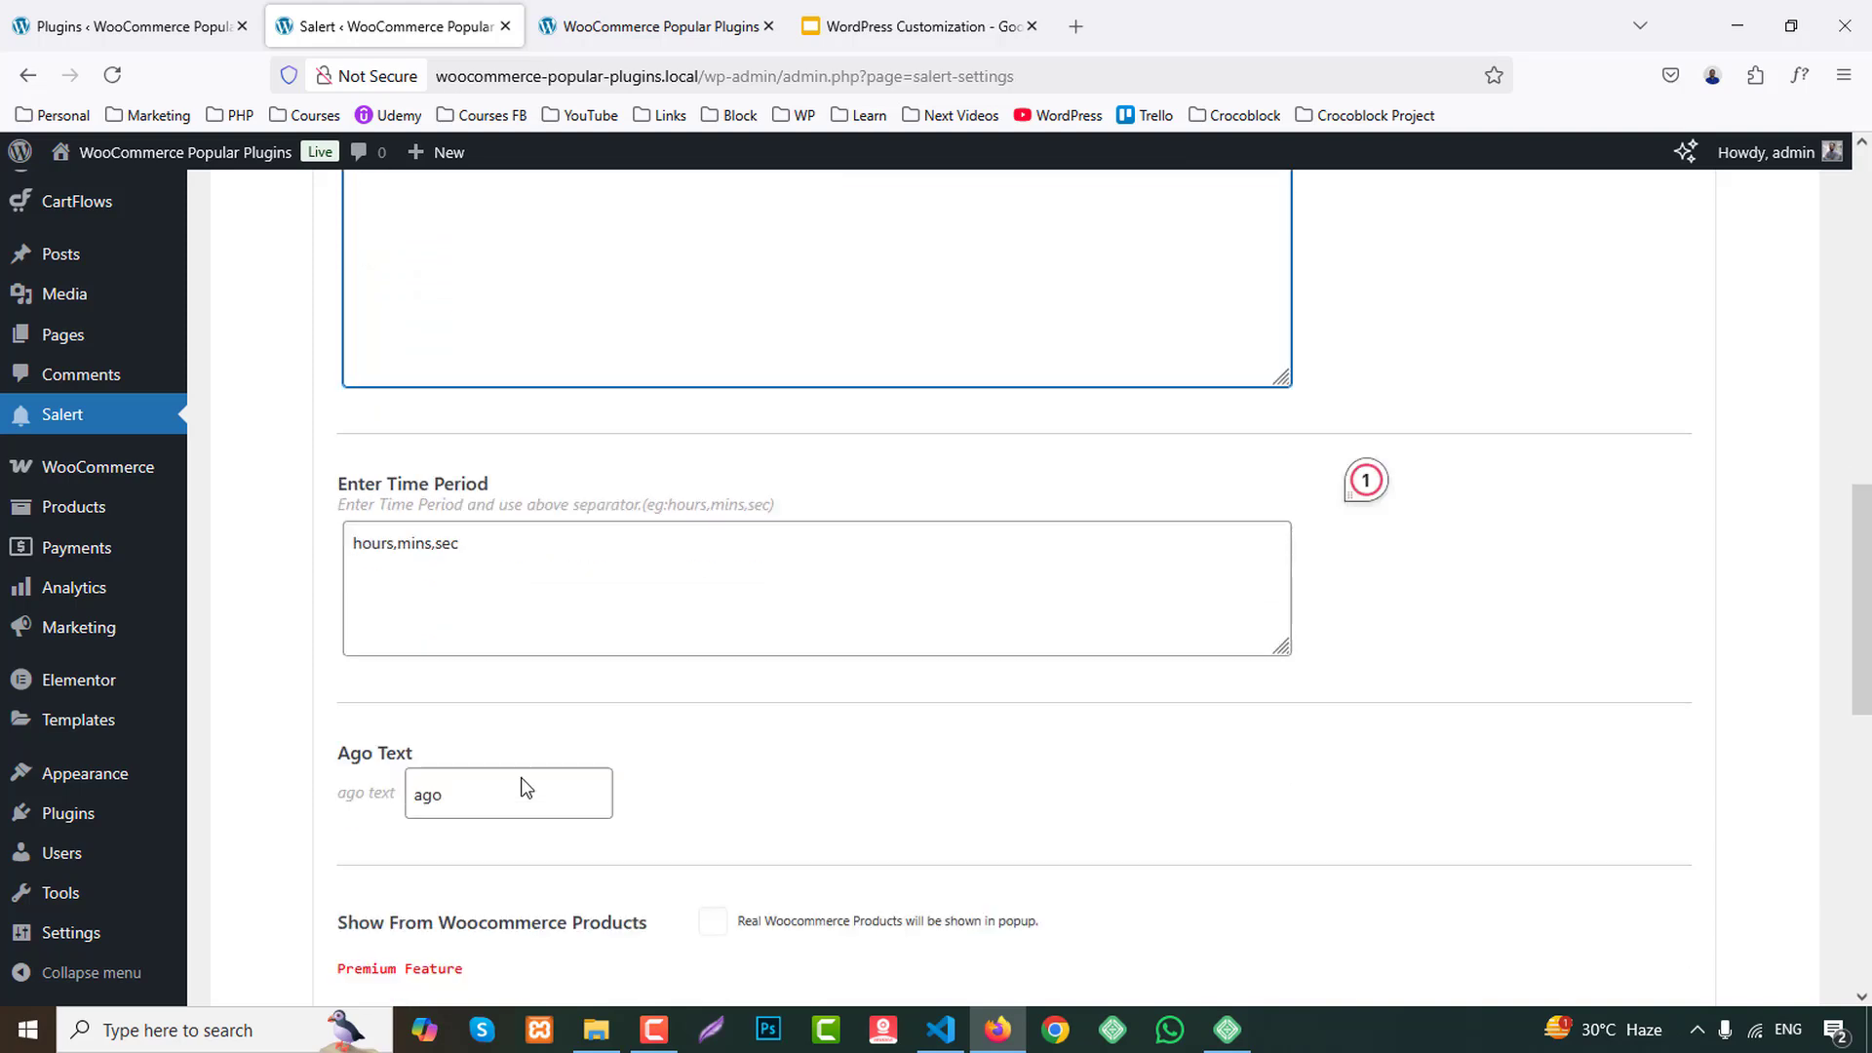
{"action": "key", "text": "ctrl+Tab"}
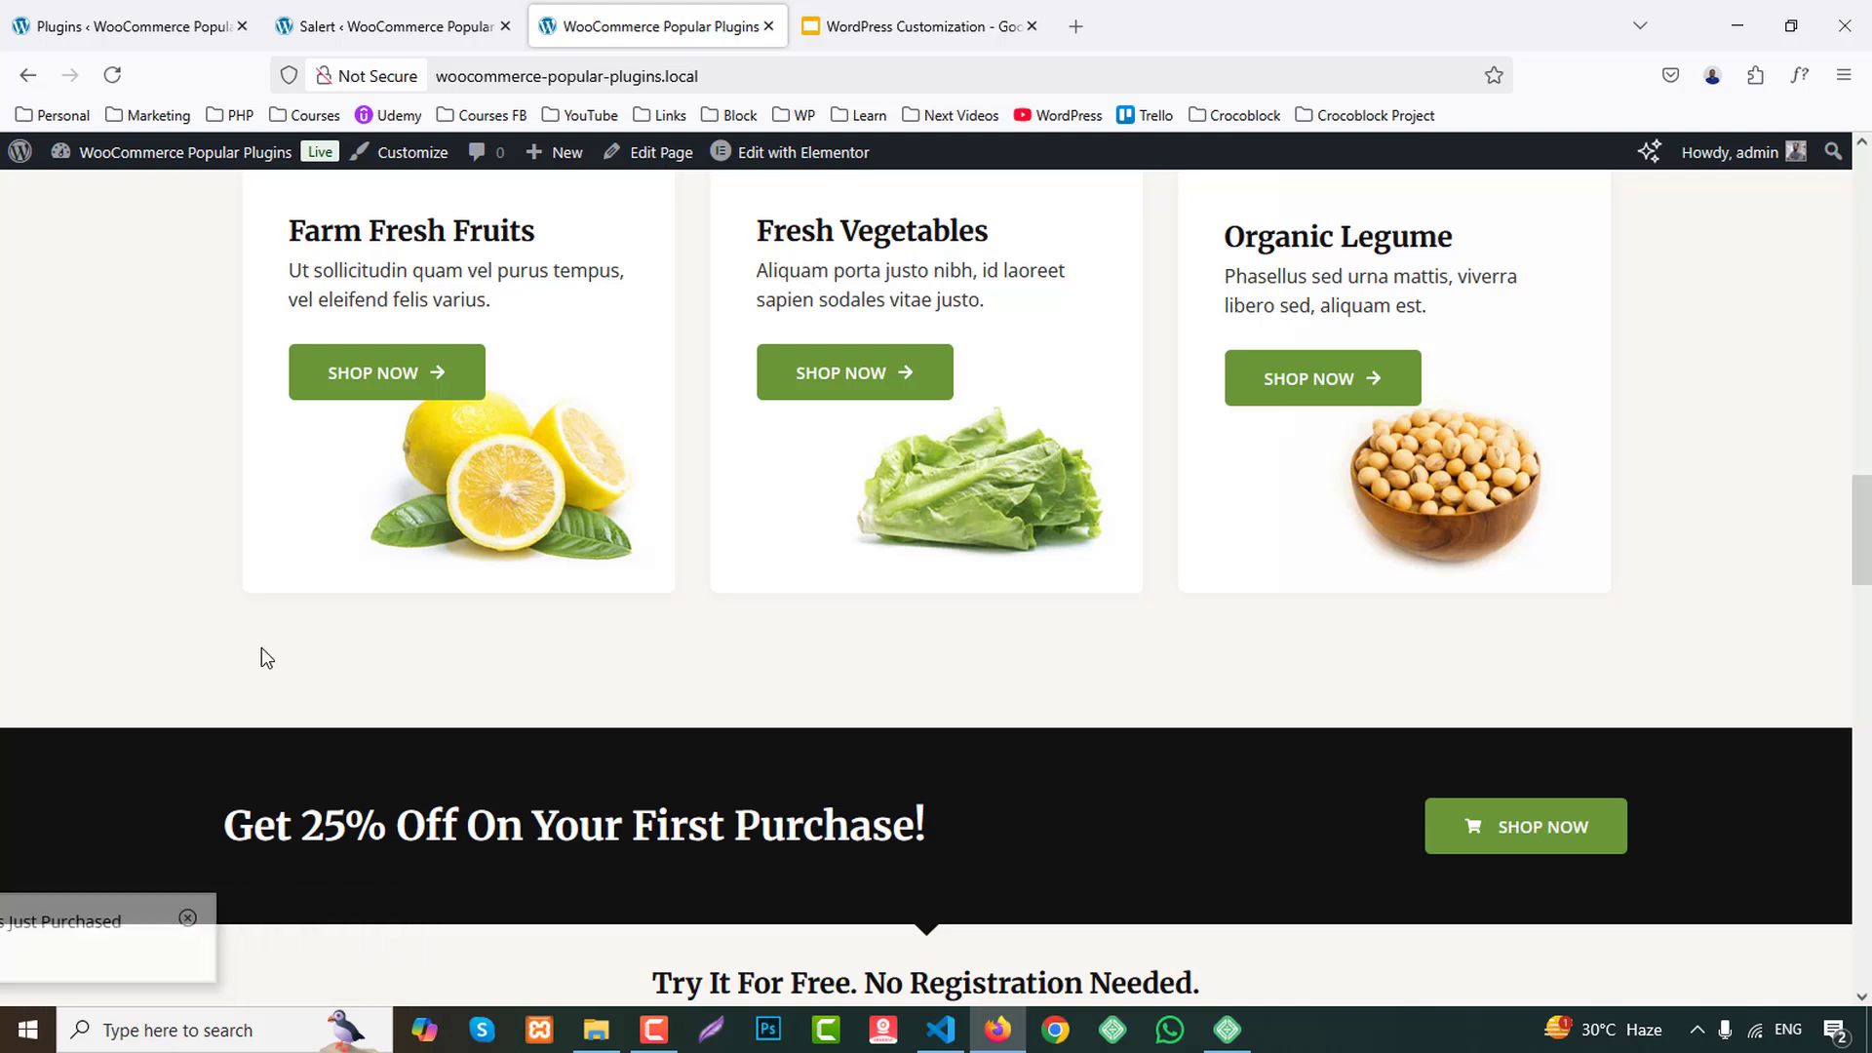
{"action": "left_click", "coordinate": [395, 26]}
{"action": "scroll", "coordinate": [513, 648], "scroll_direction": "up", "scroll_amount": 1}
{"action": "scroll", "coordinate": [513, 647], "scroll_direction": "up", "scroll_amount": 2}
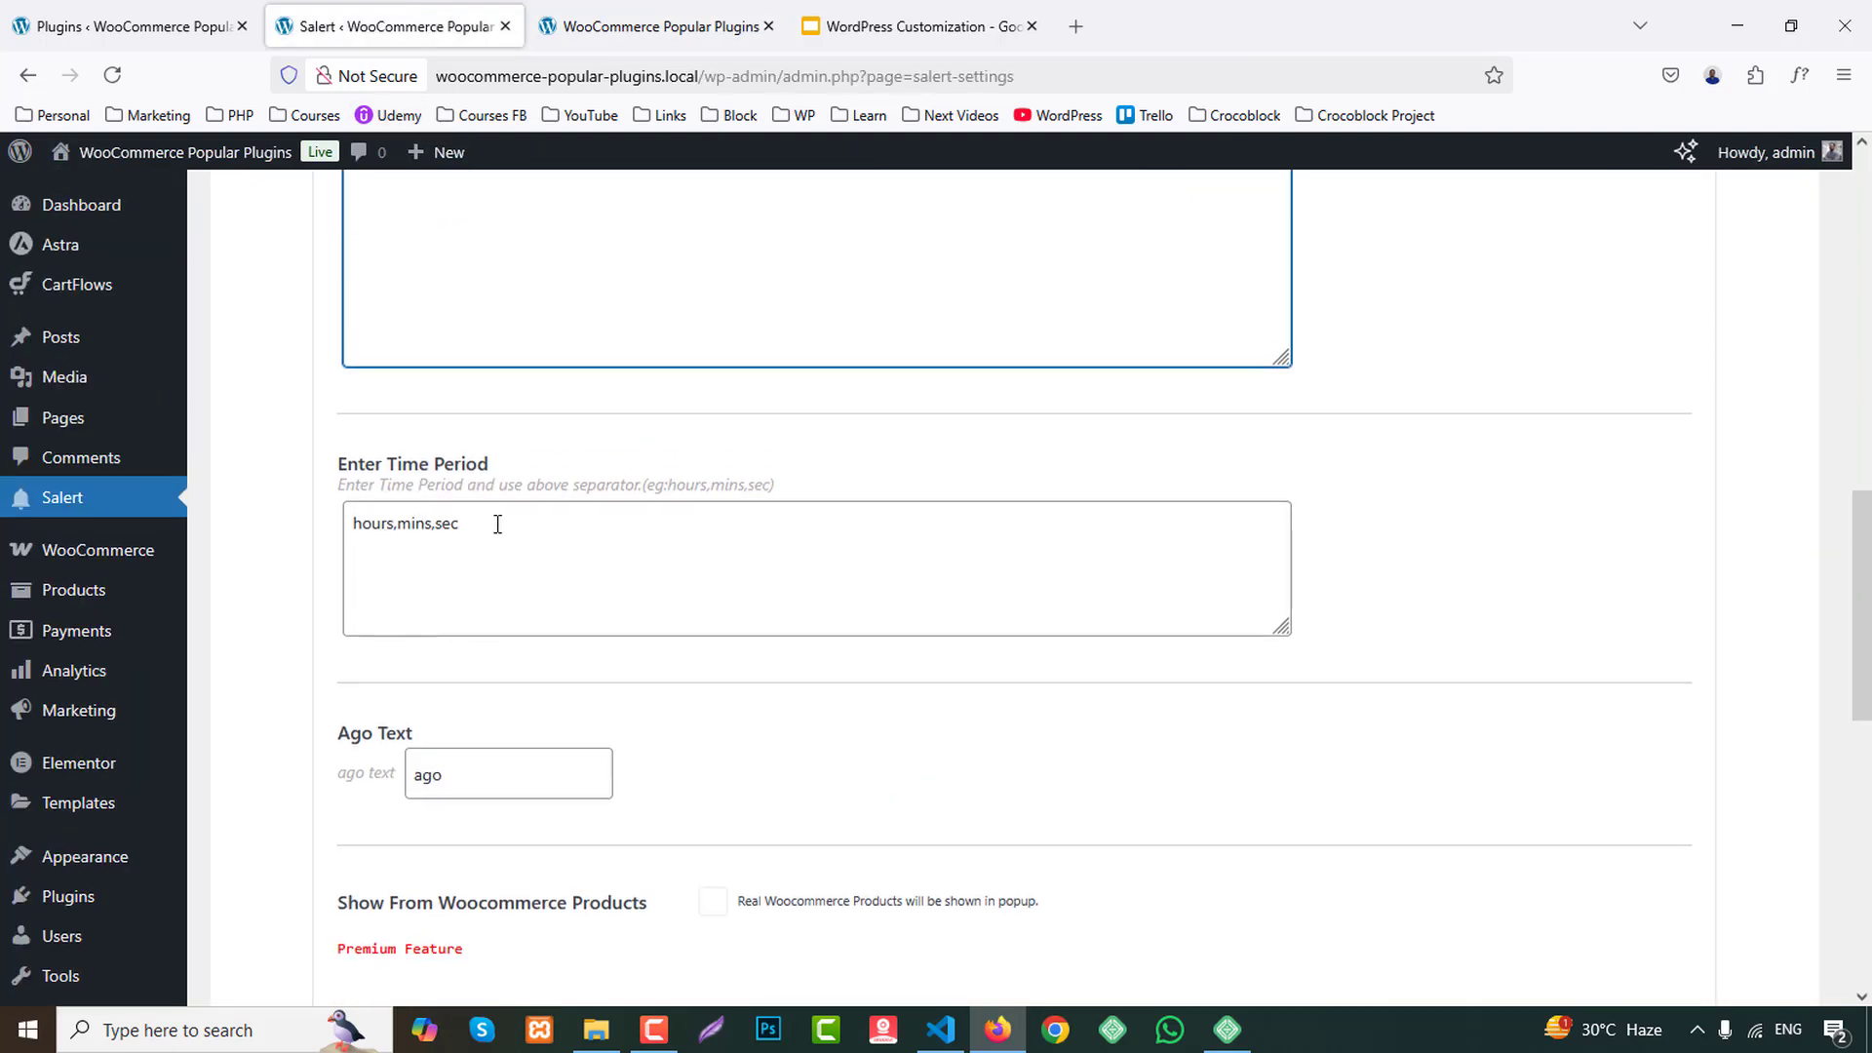
Add a blank custom product entry in the Add Custom Products section.
{"action": "scroll", "coordinate": [673, 732], "scroll_direction": "down", "scroll_amount": 2}
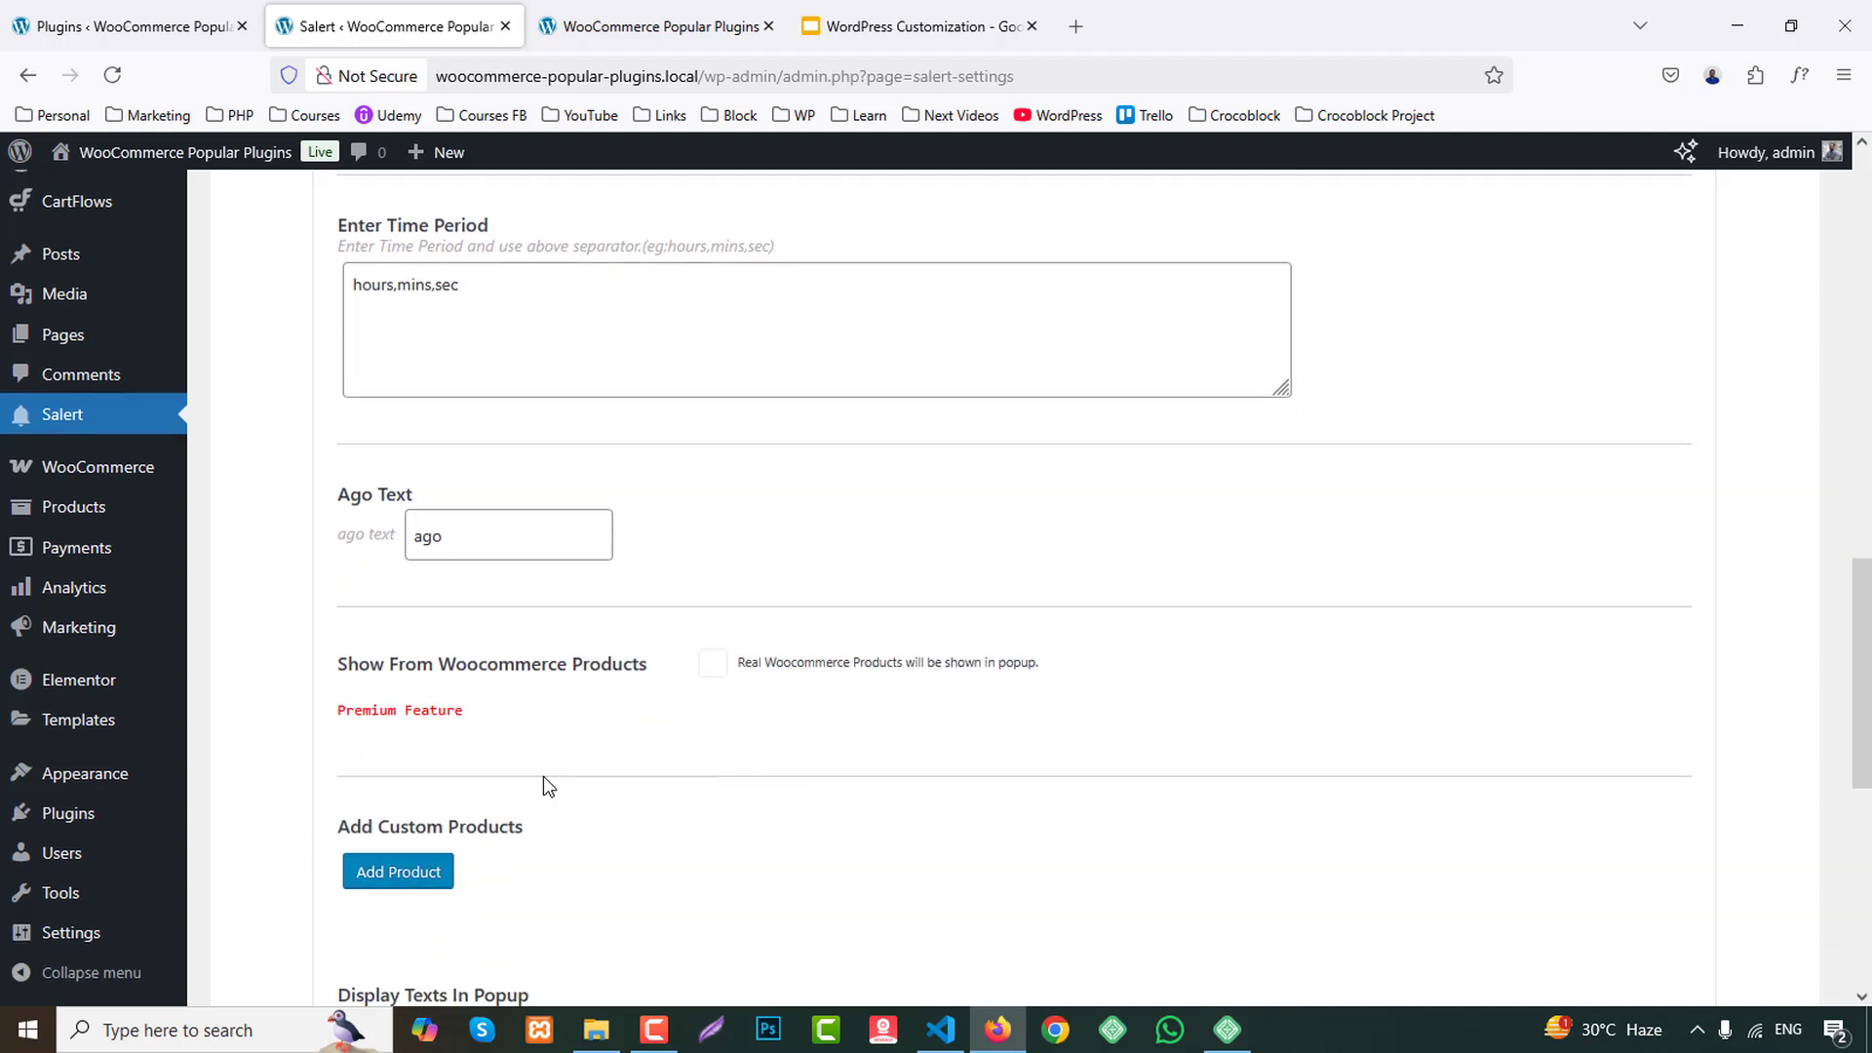
{"action": "scroll", "coordinate": [547, 780], "scroll_direction": "down", "scroll_amount": 1}
{"action": "scroll", "coordinate": [559, 790], "scroll_direction": "down", "scroll_amount": 2}
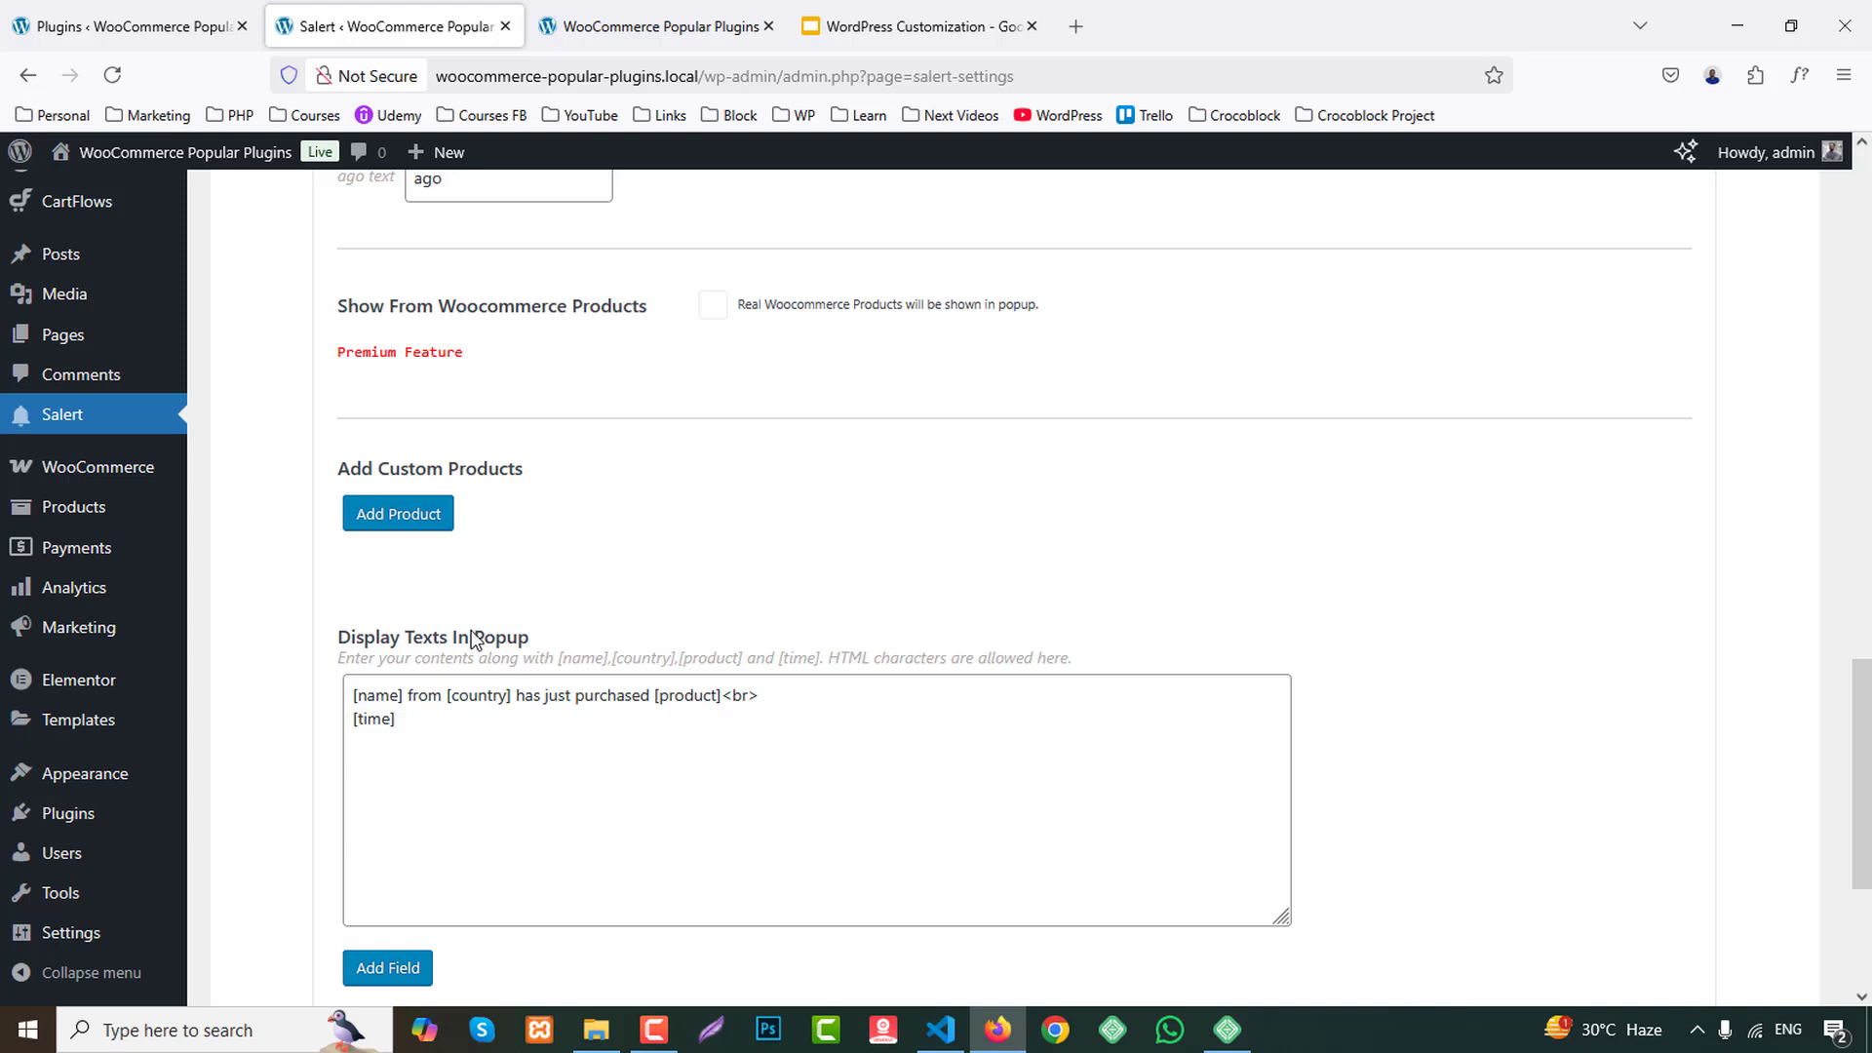
{"action": "left_click", "coordinate": [391, 515]}
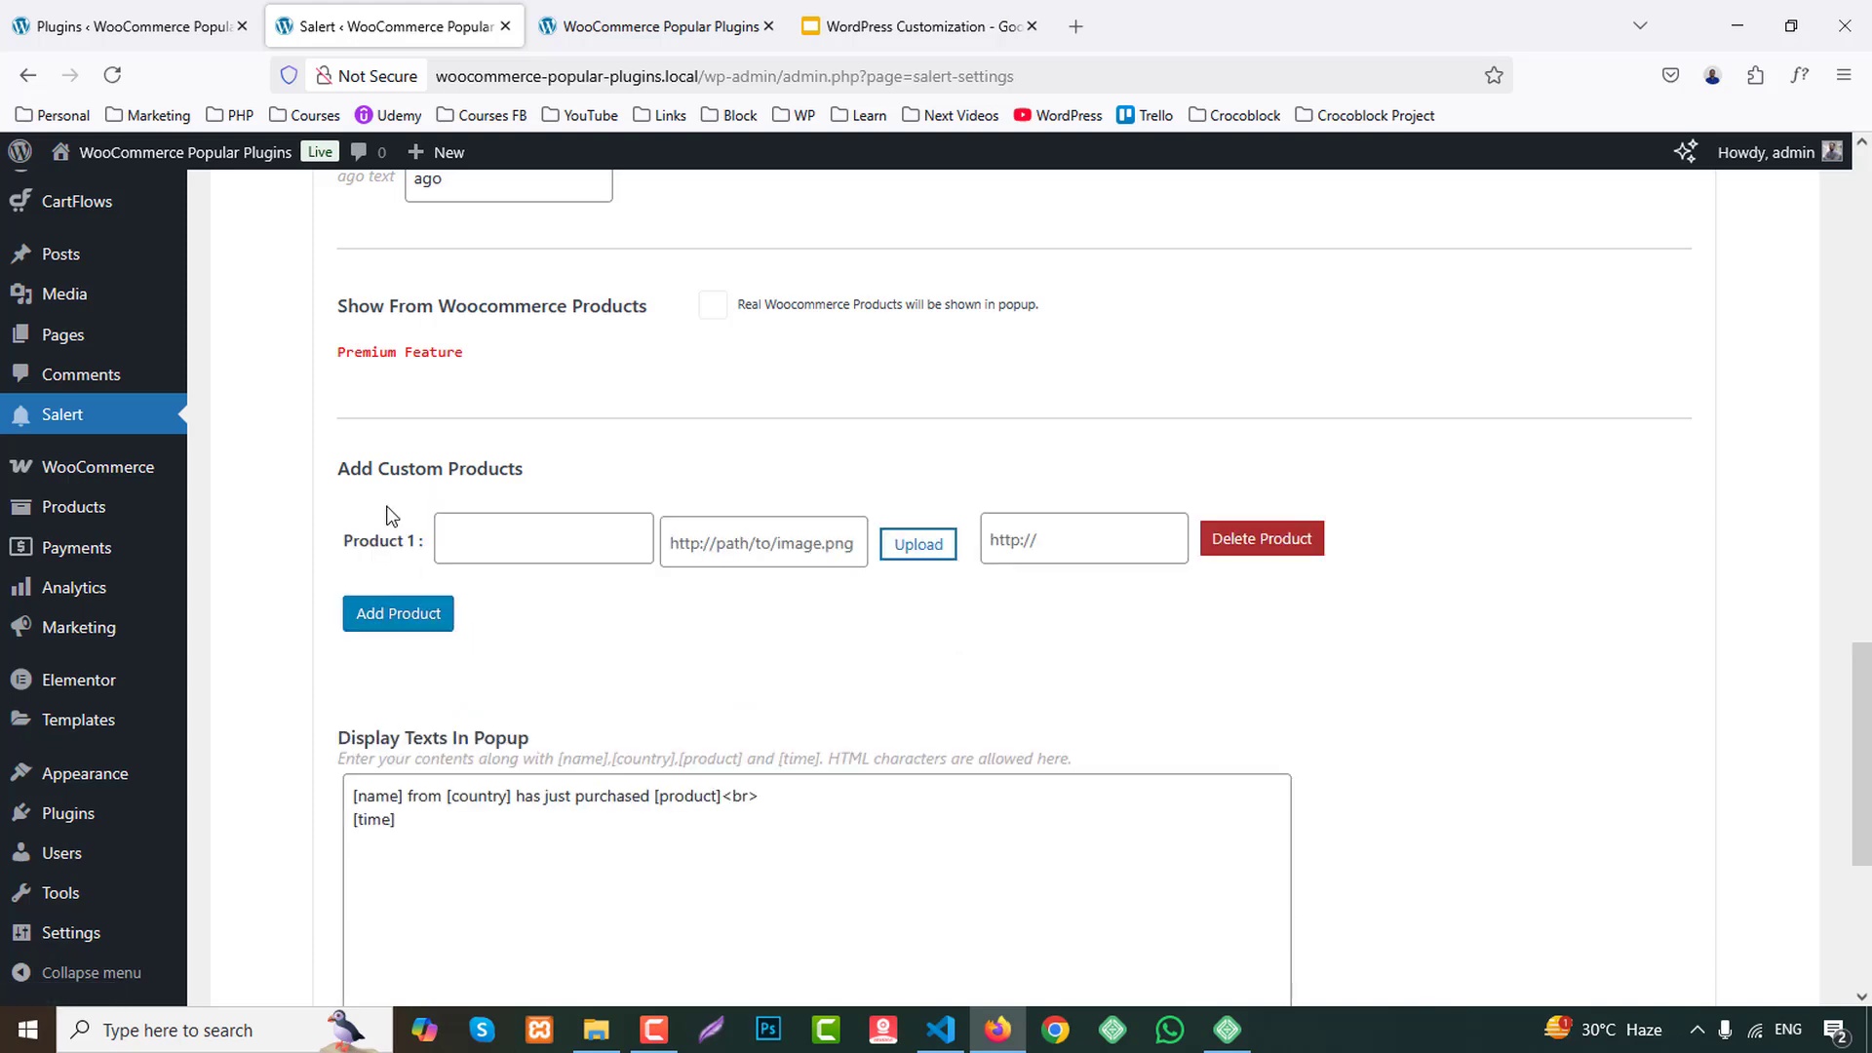
{"action": "left_click", "coordinate": [648, 27]}
{"action": "left_click", "coordinate": [429, 22]}
Open the list of all WooCommerce products in a new tab and dismiss the Elementor AI tip.
{"action": "scroll", "coordinate": [49, 488], "scroll_direction": "up", "scroll_amount": 2}
{"action": "mouse_move", "coordinate": [97, 592]}
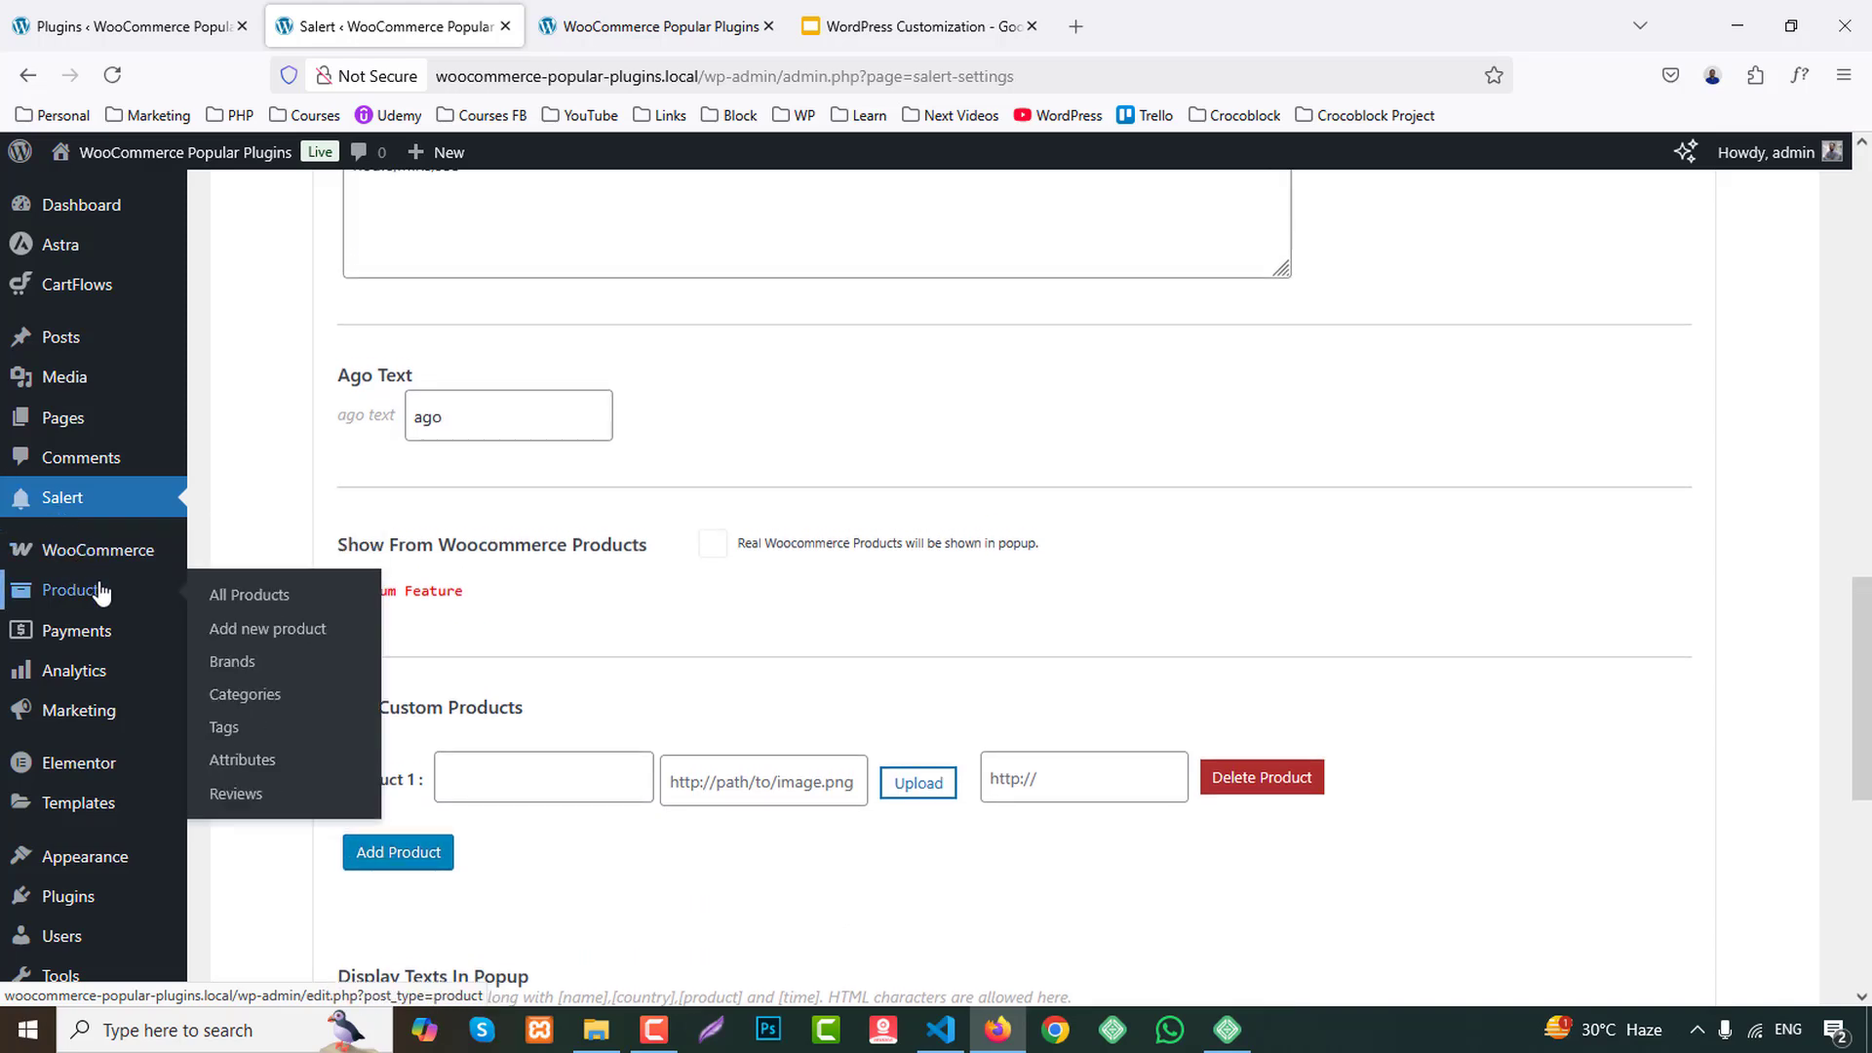
{"action": "middle_click", "coordinate": [249, 595]}
{"action": "left_click", "coordinate": [656, 26]}
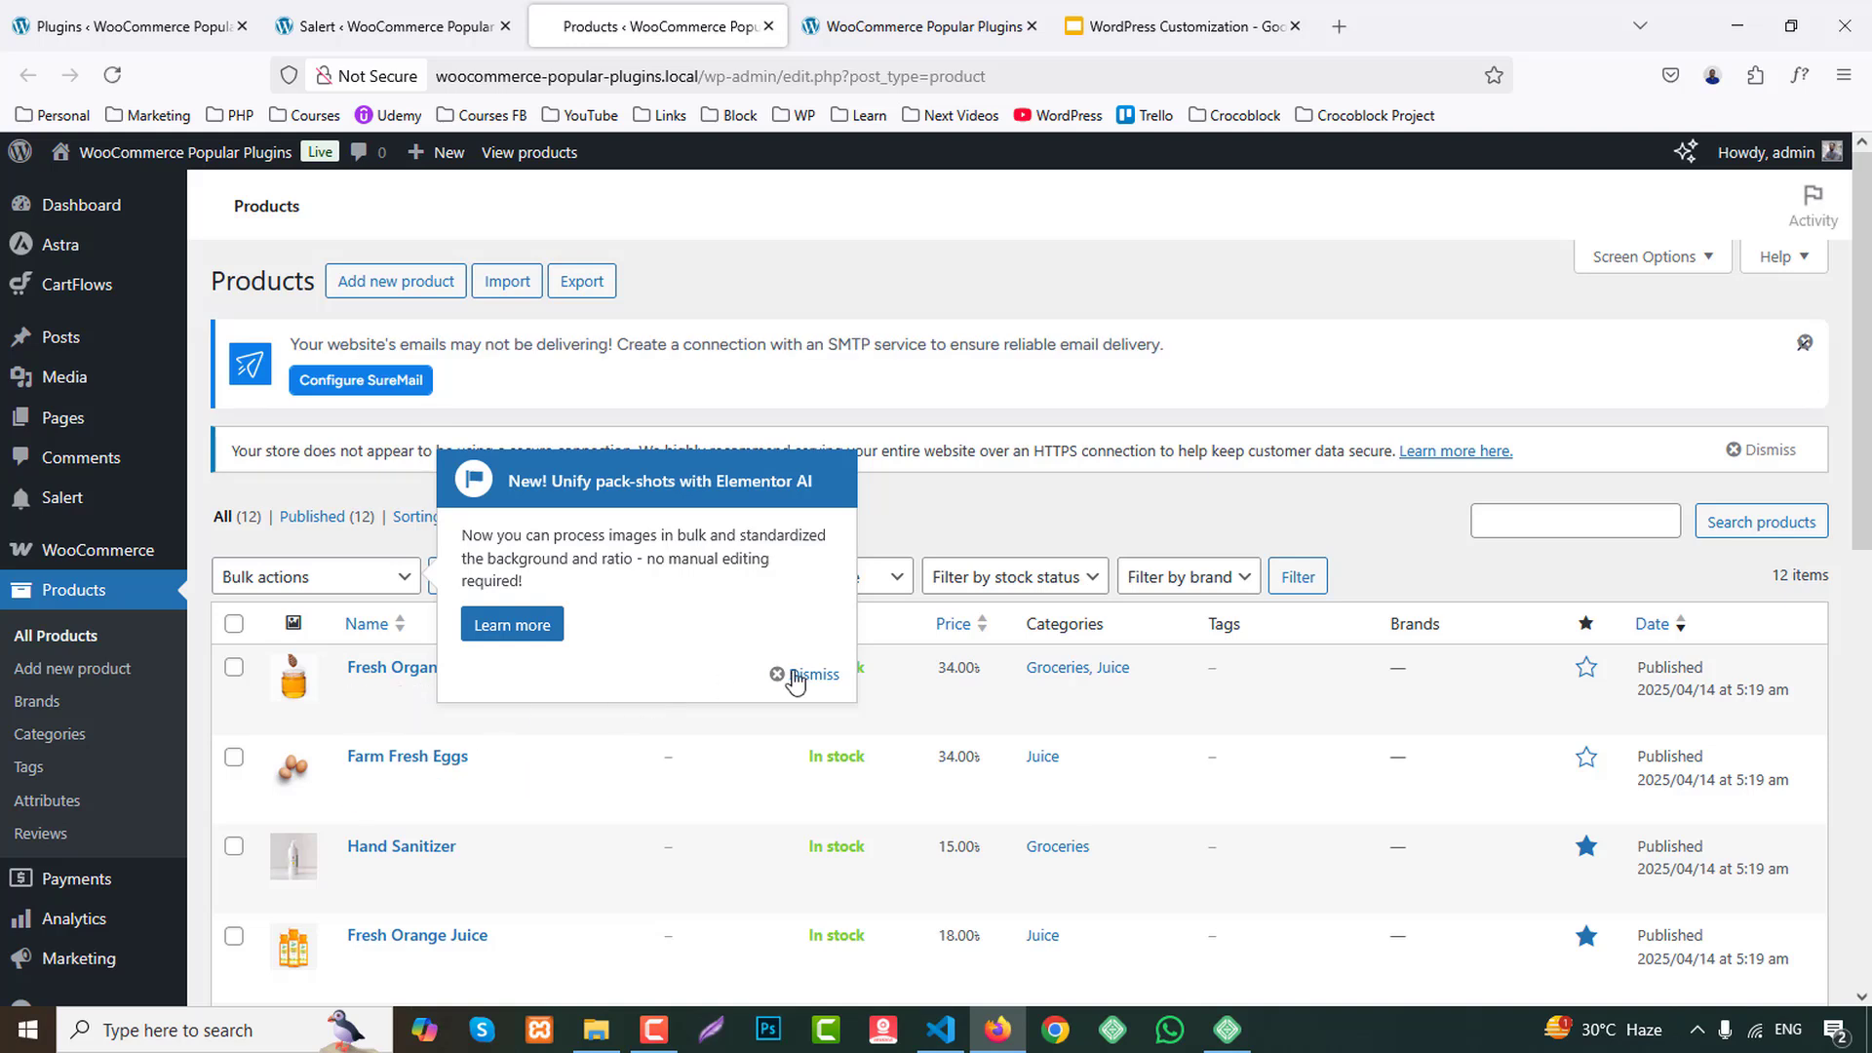
{"action": "left_click", "coordinate": [796, 676]}
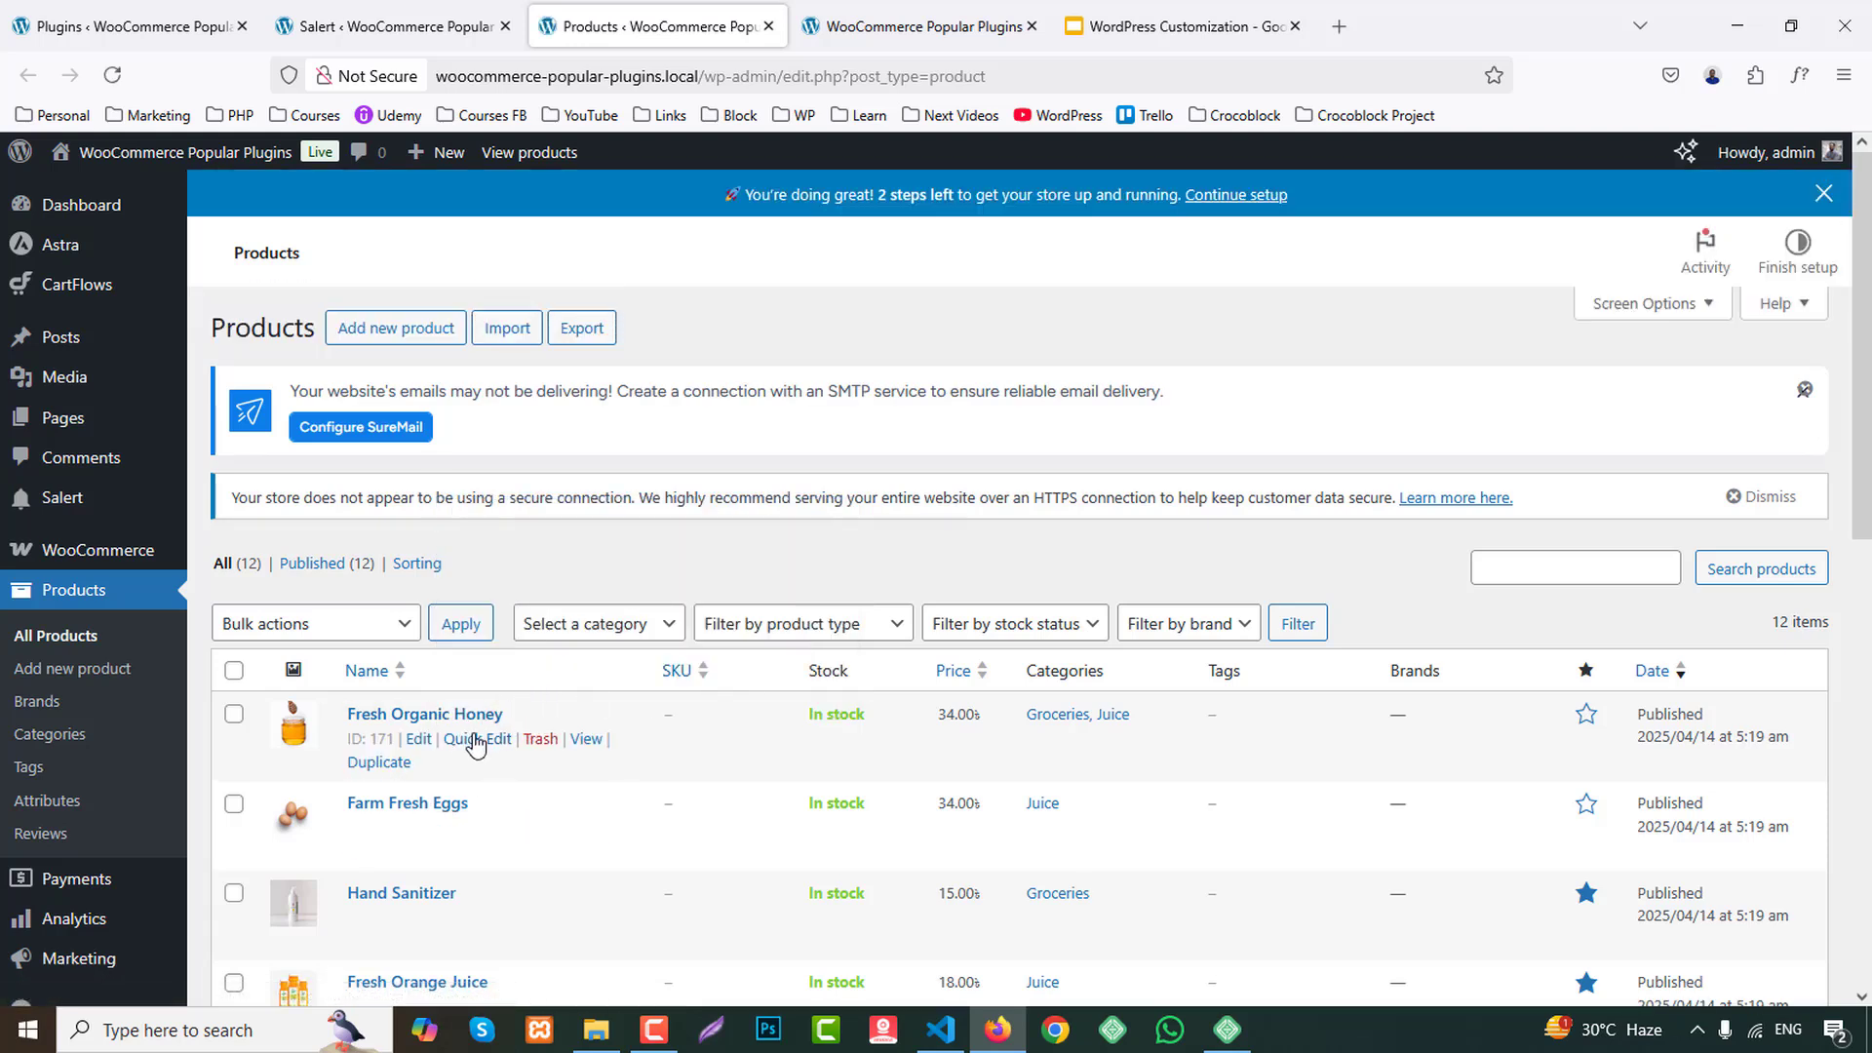
Copy the Fresh Organic Honey product title and paste it as the name of Salert's custom Product 1.
{"action": "left_click", "coordinate": [475, 740]}
{"action": "left_click_drag", "start_coordinate": [497, 754], "coordinate": [188, 752]}
{"action": "key", "text": "ctrl+c"}
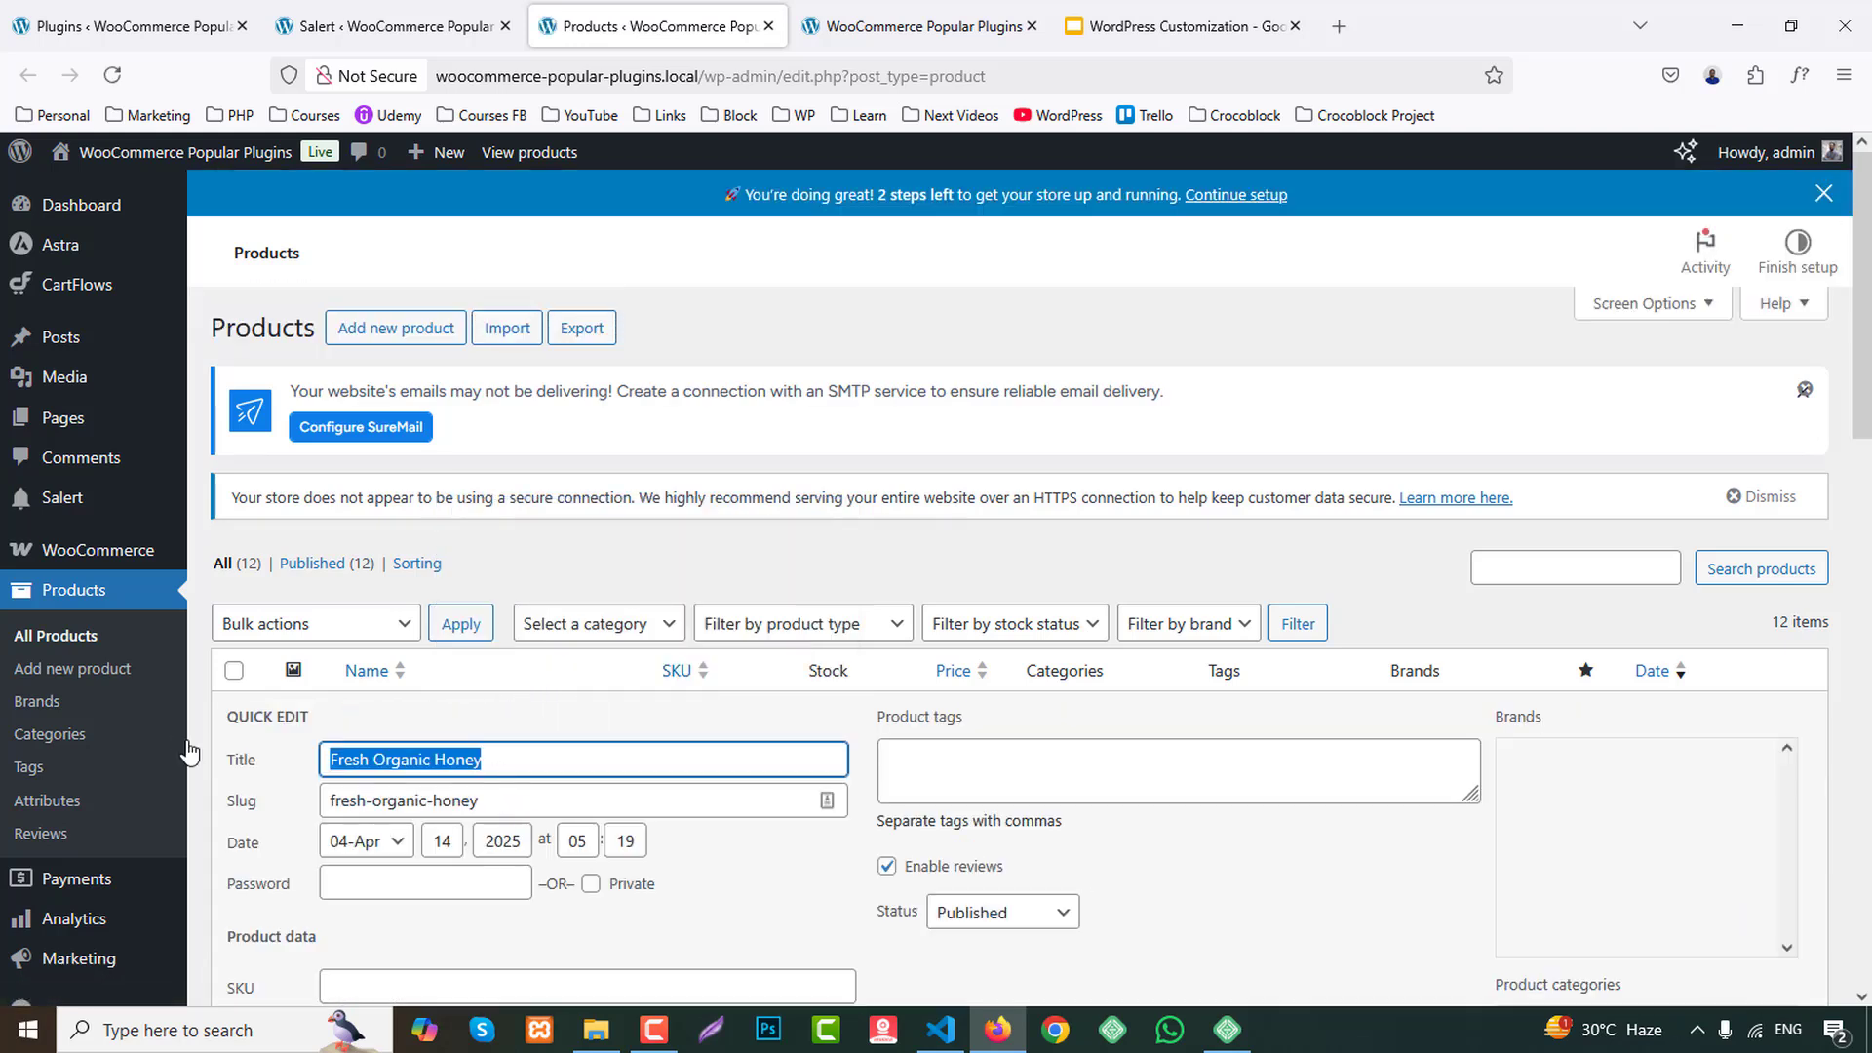
{"action": "left_click", "coordinate": [390, 26]}
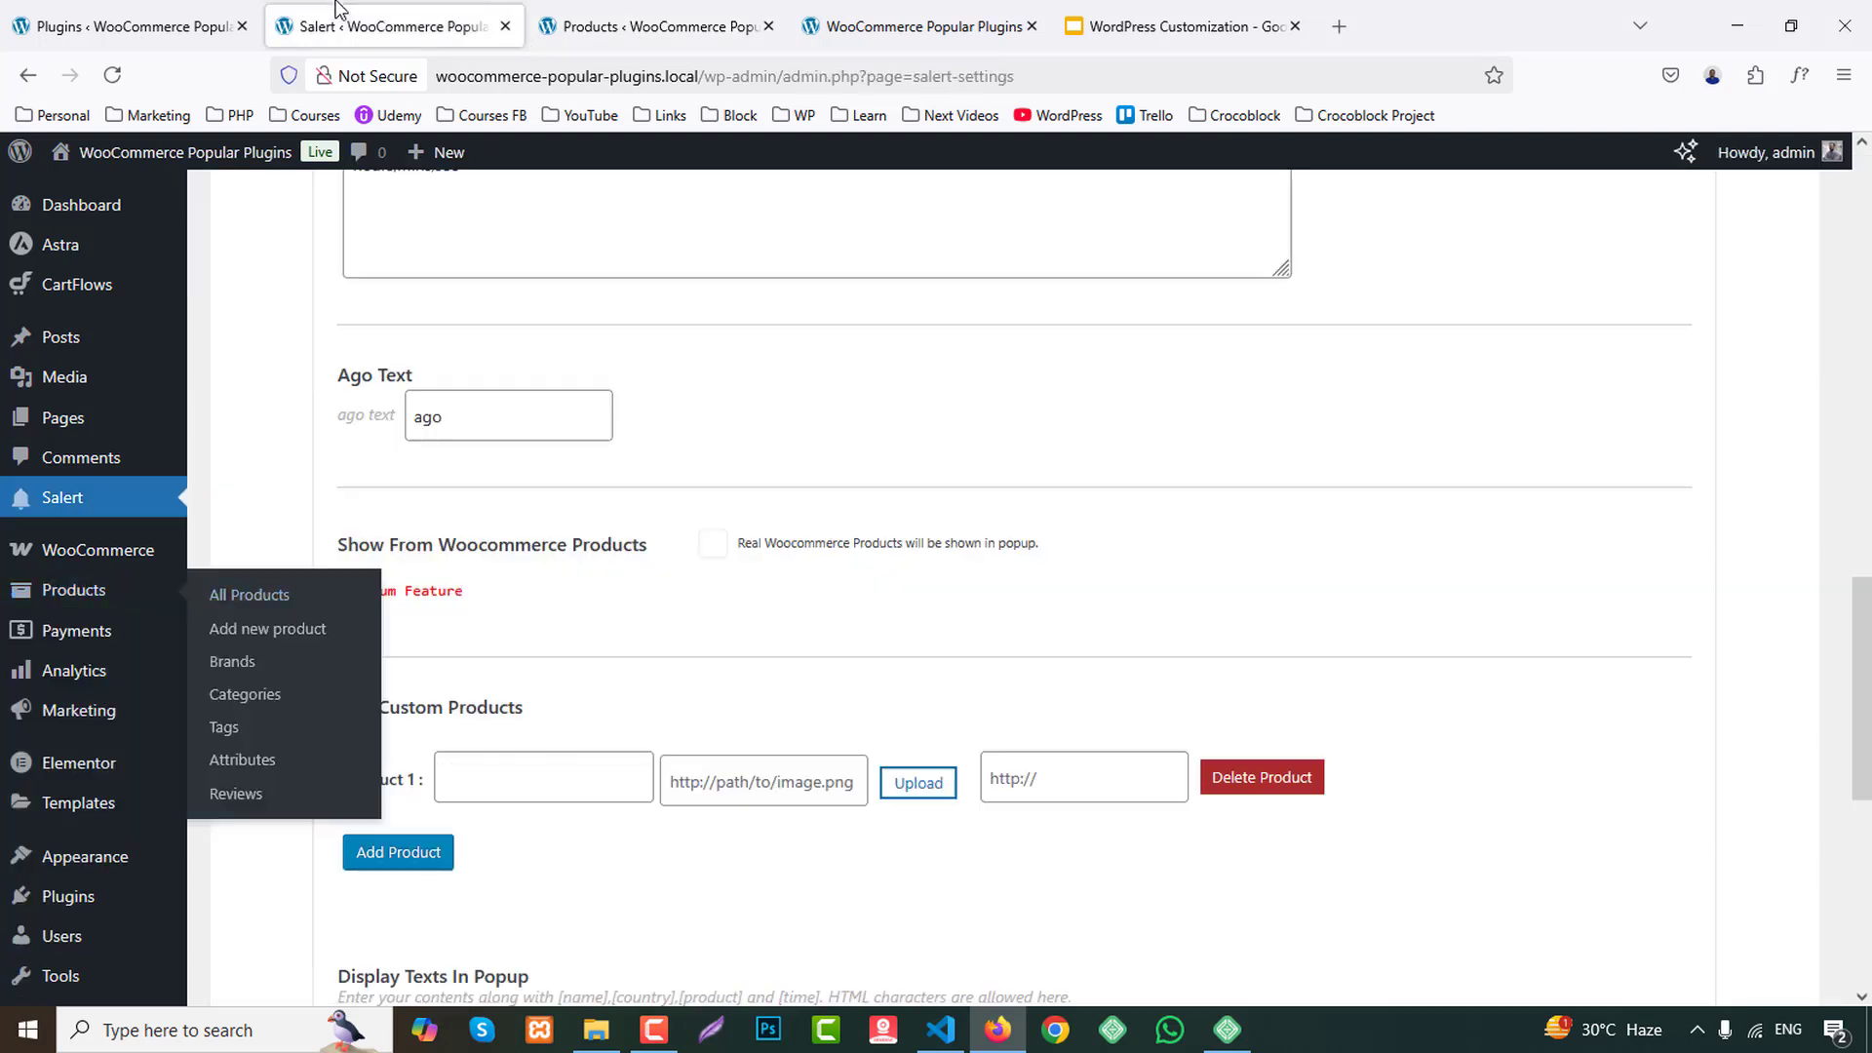
{"action": "left_click", "coordinate": [548, 777]}
{"action": "key", "text": "ctrl+v"}
Cancel the quick edit in the products list and open Fresh Organic Honey's edit page in a new tab.
{"action": "left_click", "coordinate": [655, 26]}
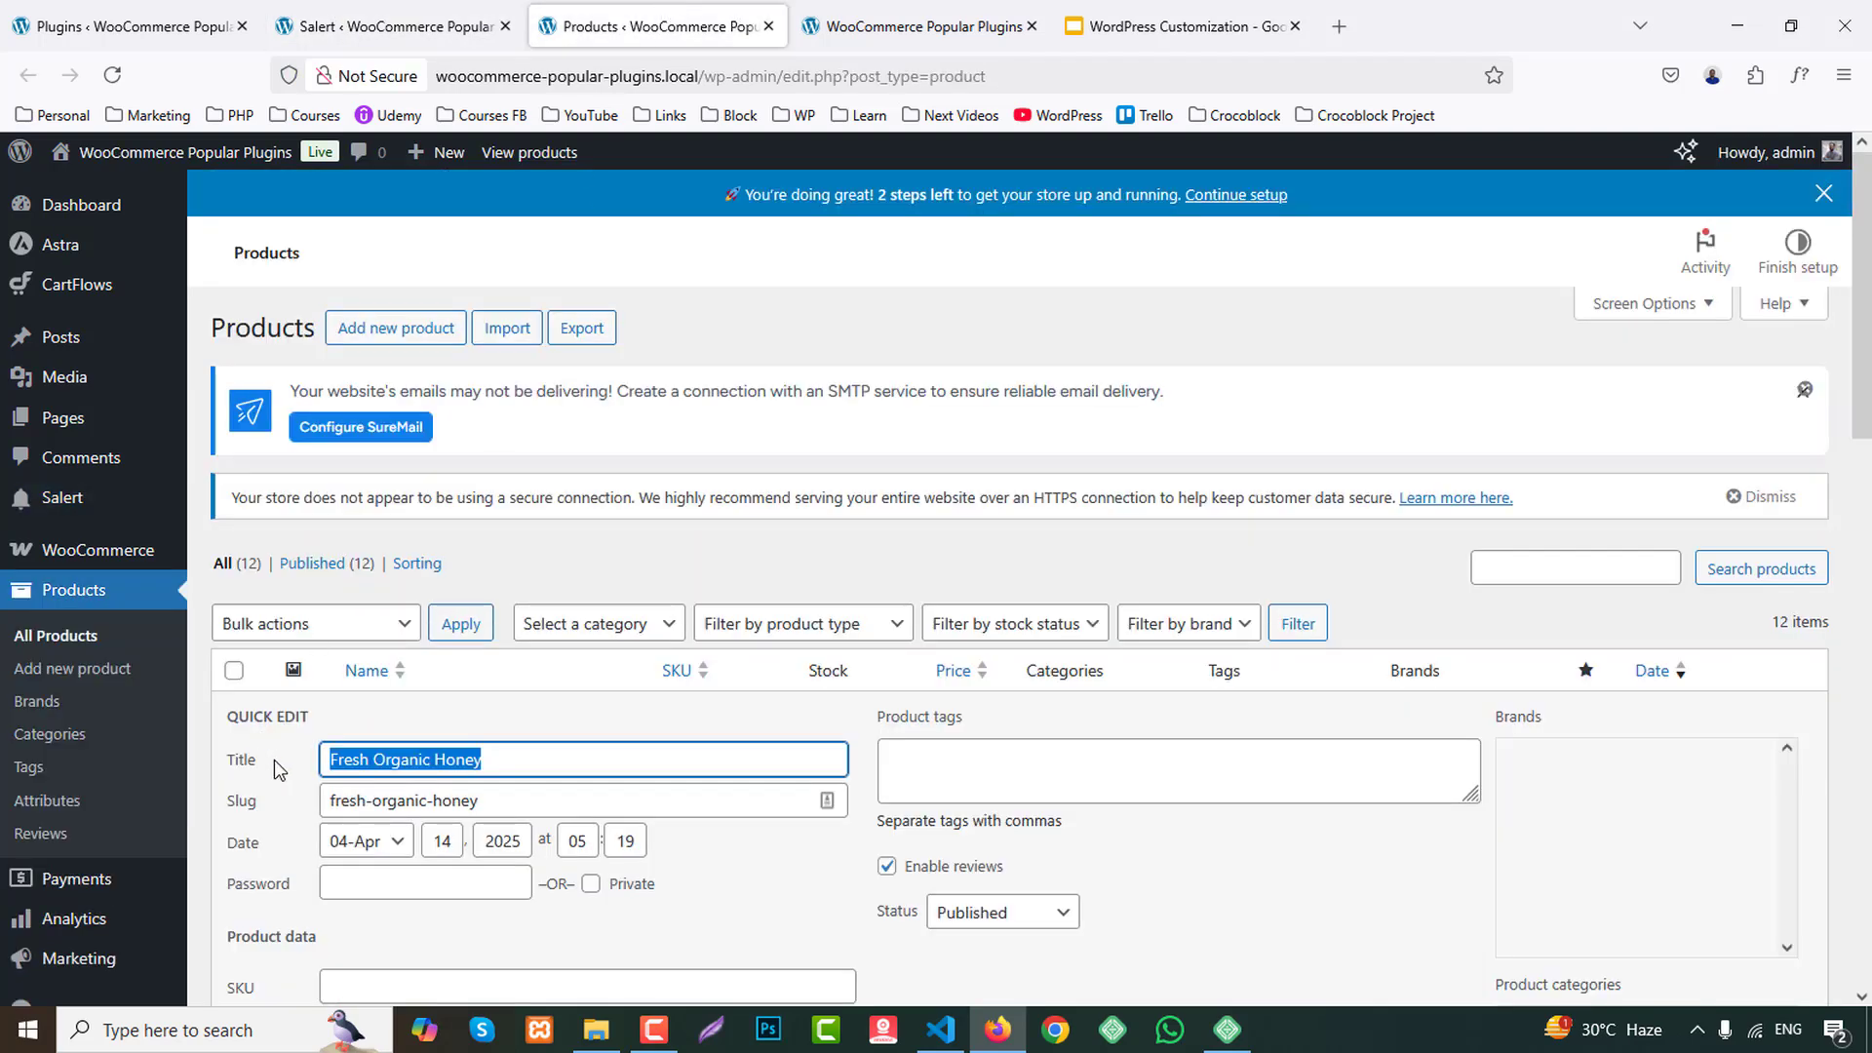
{"action": "scroll", "coordinate": [810, 878], "scroll_direction": "down", "scroll_amount": 3}
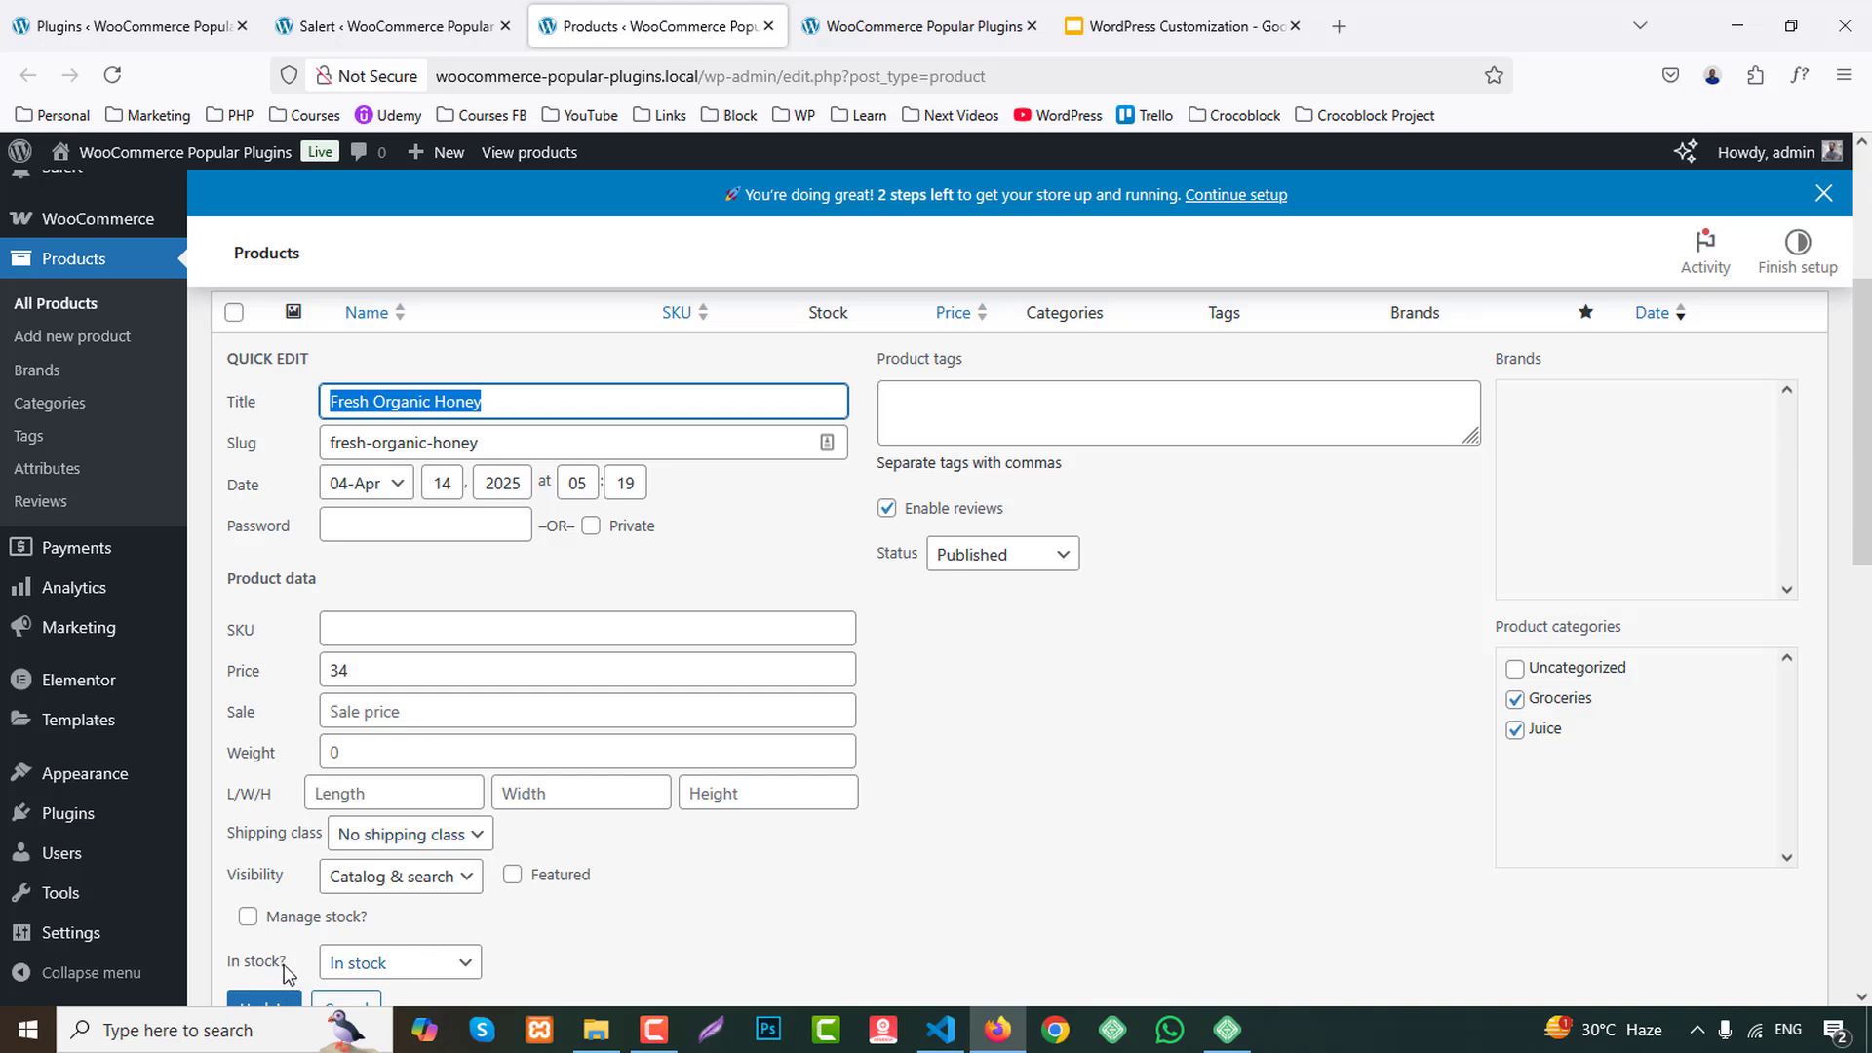
{"action": "scroll", "coordinate": [351, 975], "scroll_direction": "down", "scroll_amount": 3}
{"action": "left_click", "coordinate": [360, 888]}
{"action": "scroll", "coordinate": [293, 439], "scroll_direction": "up", "scroll_amount": 3}
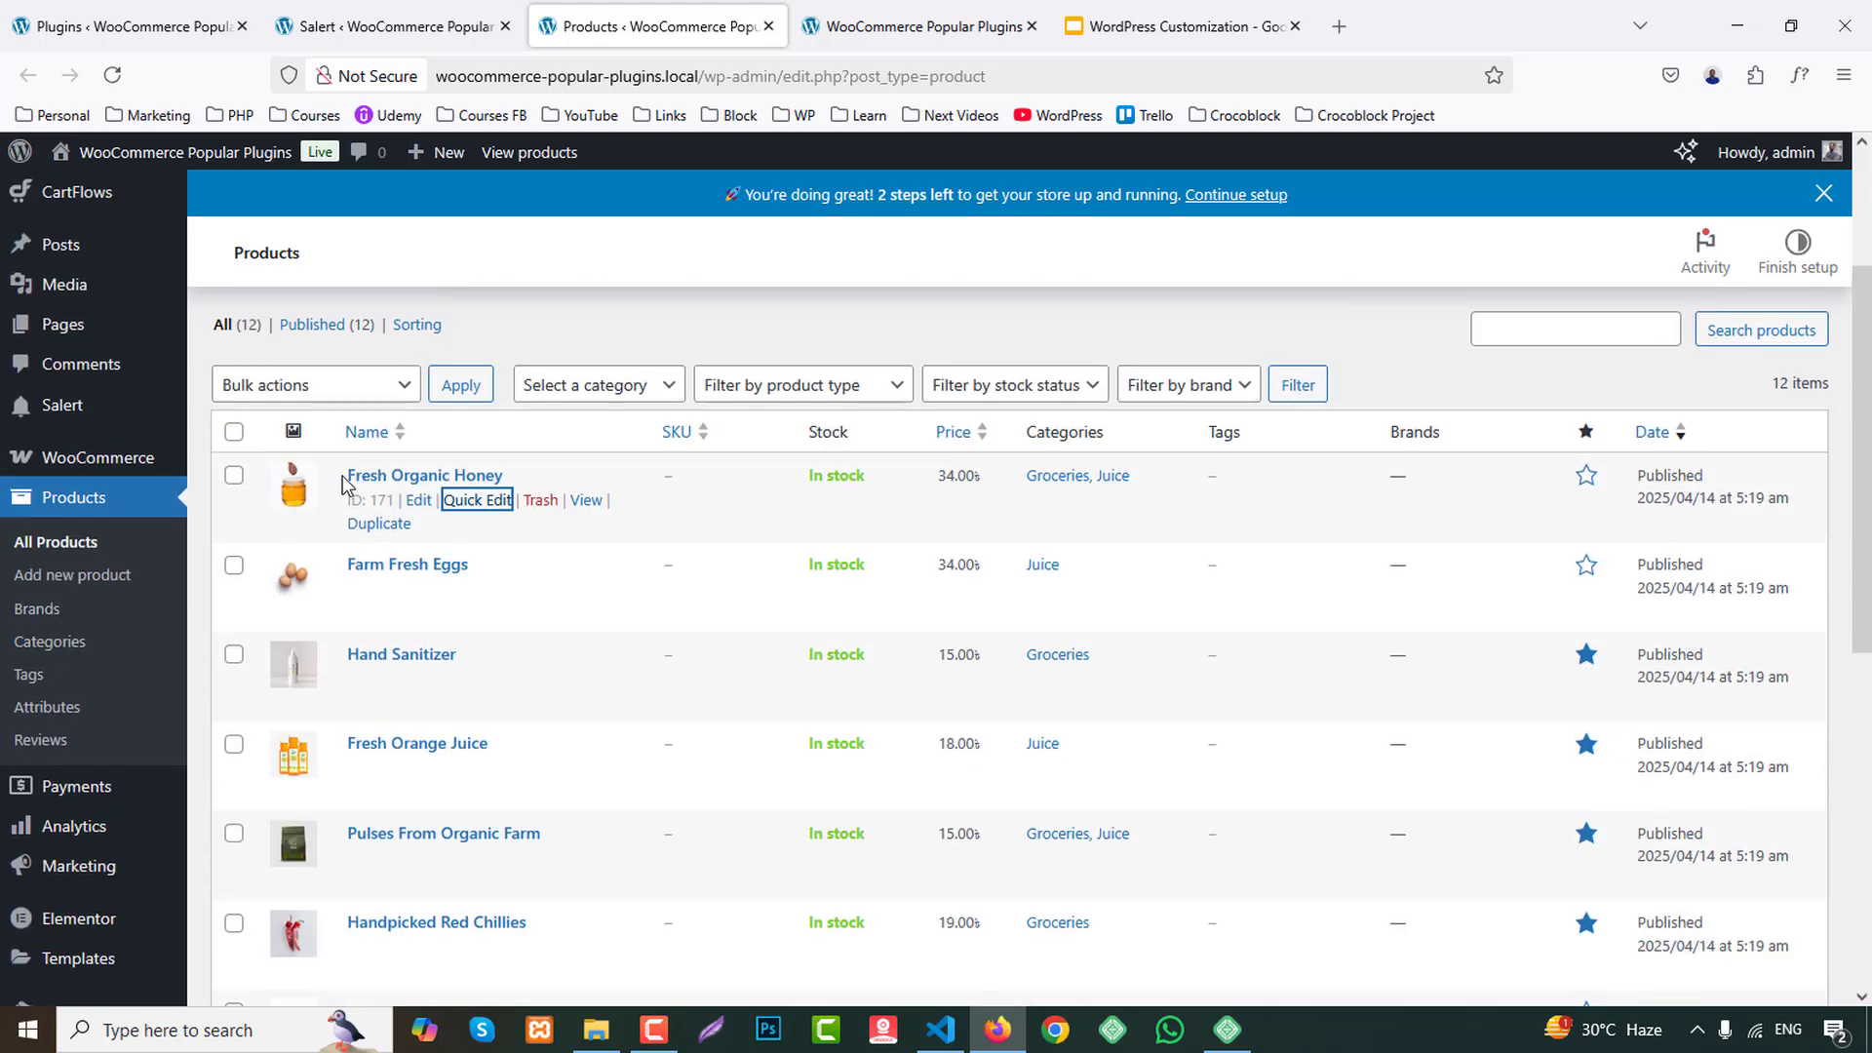
{"action": "middle_click", "coordinate": [291, 500]}
{"action": "left_click", "coordinate": [955, 26]}
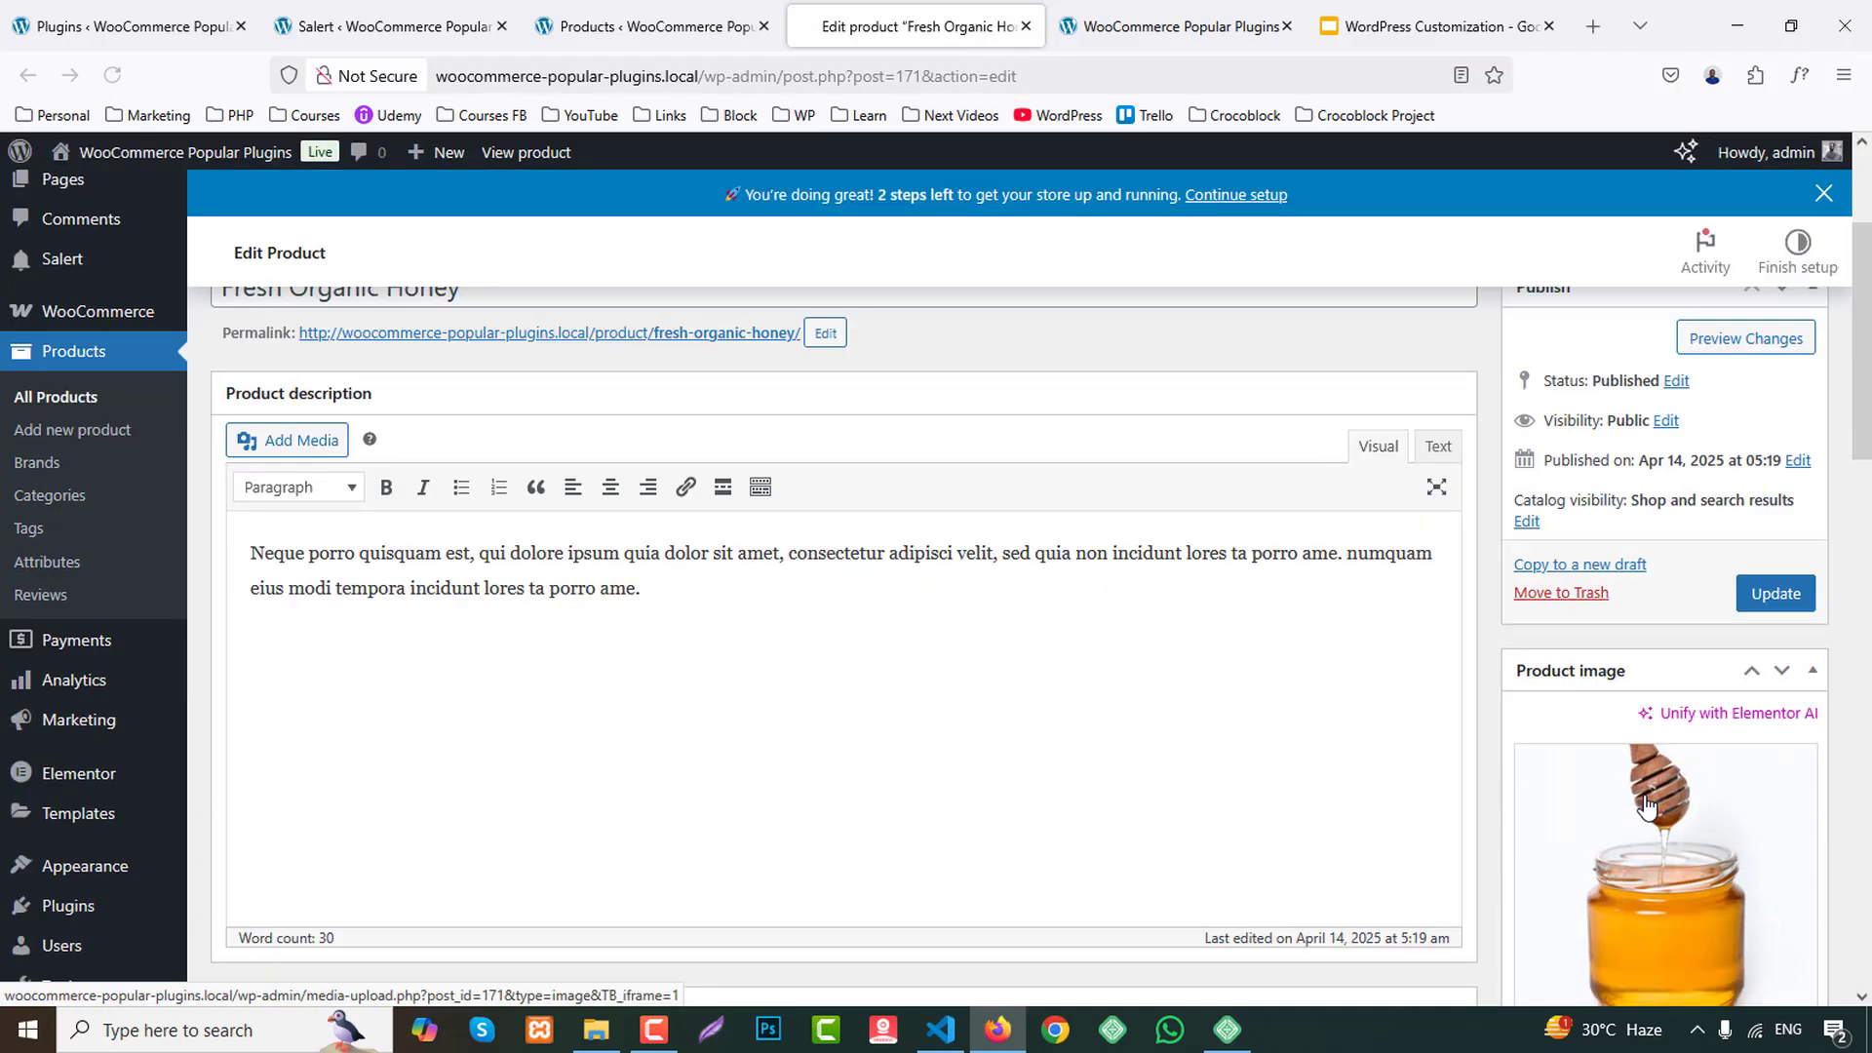
Copy the file URL of organic-honey.jpg from Fresh Organic Honey's product image and paste it as Salert's Product 1 image path.
{"action": "left_click", "coordinate": [1642, 803]}
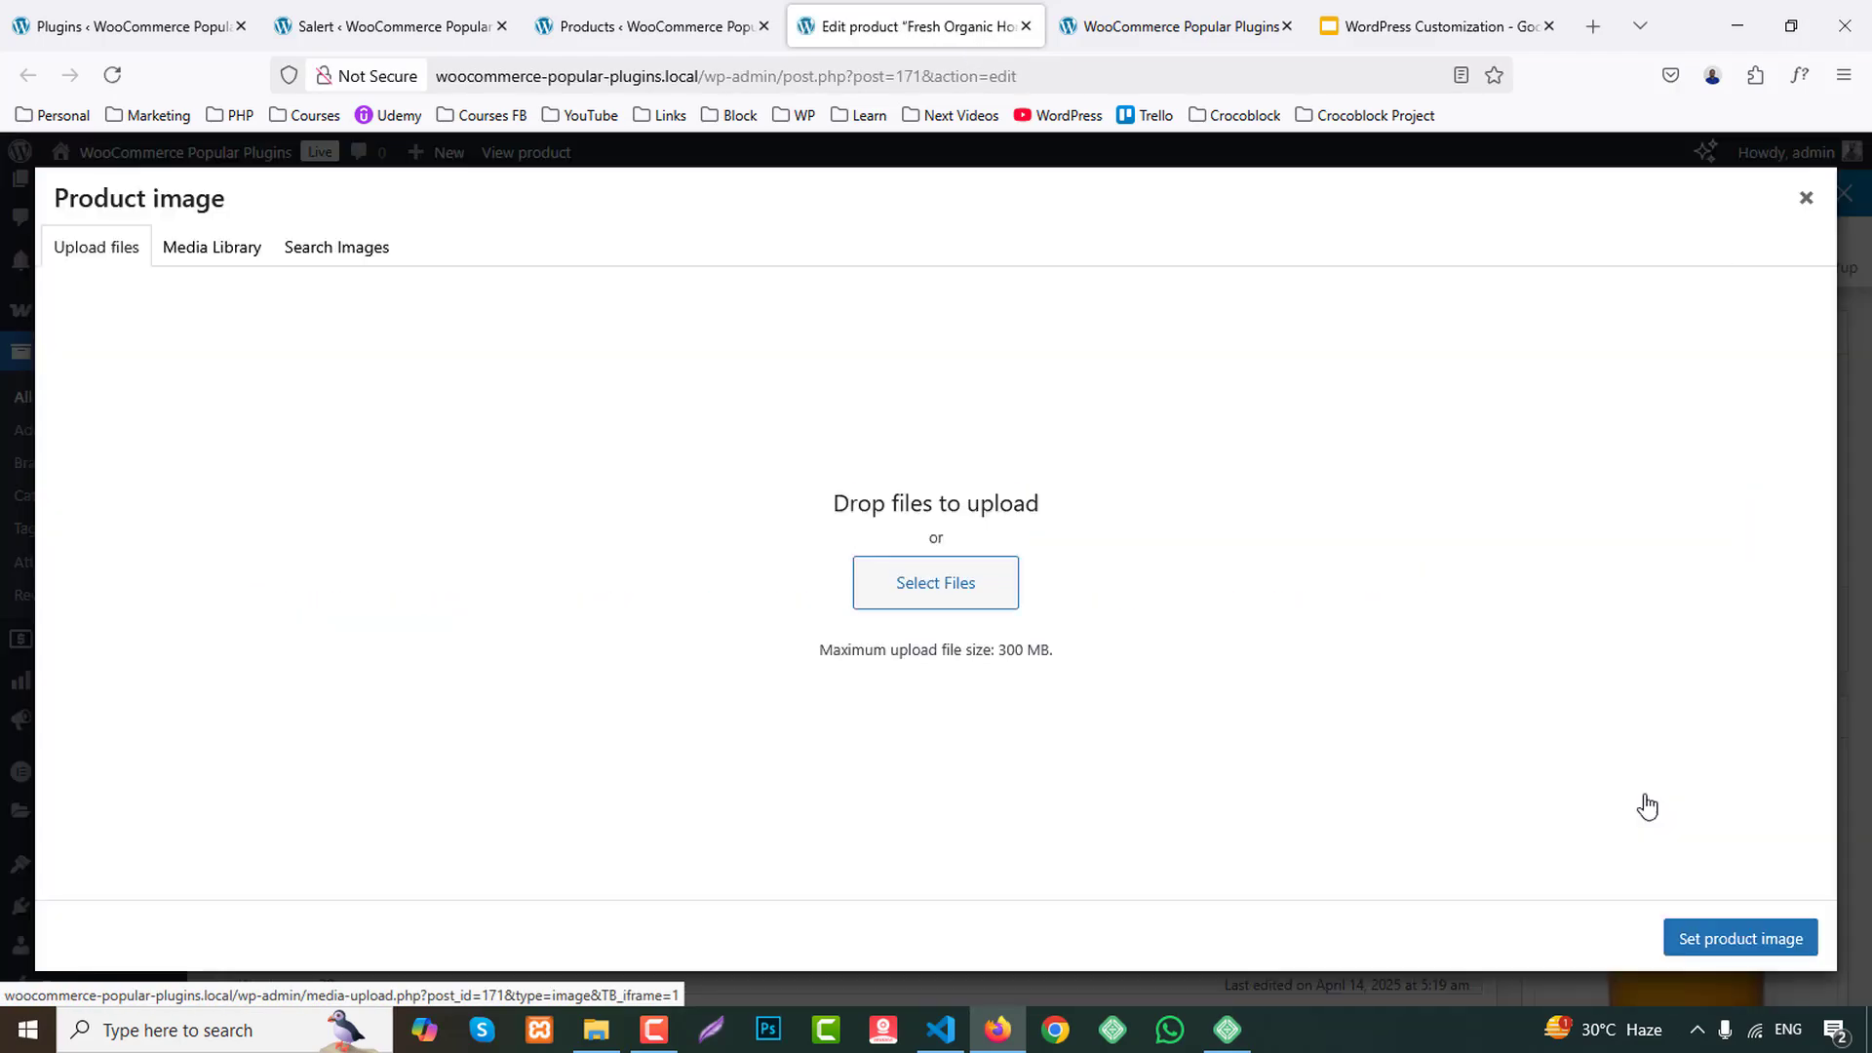
{"action": "left_click", "coordinate": [210, 249]}
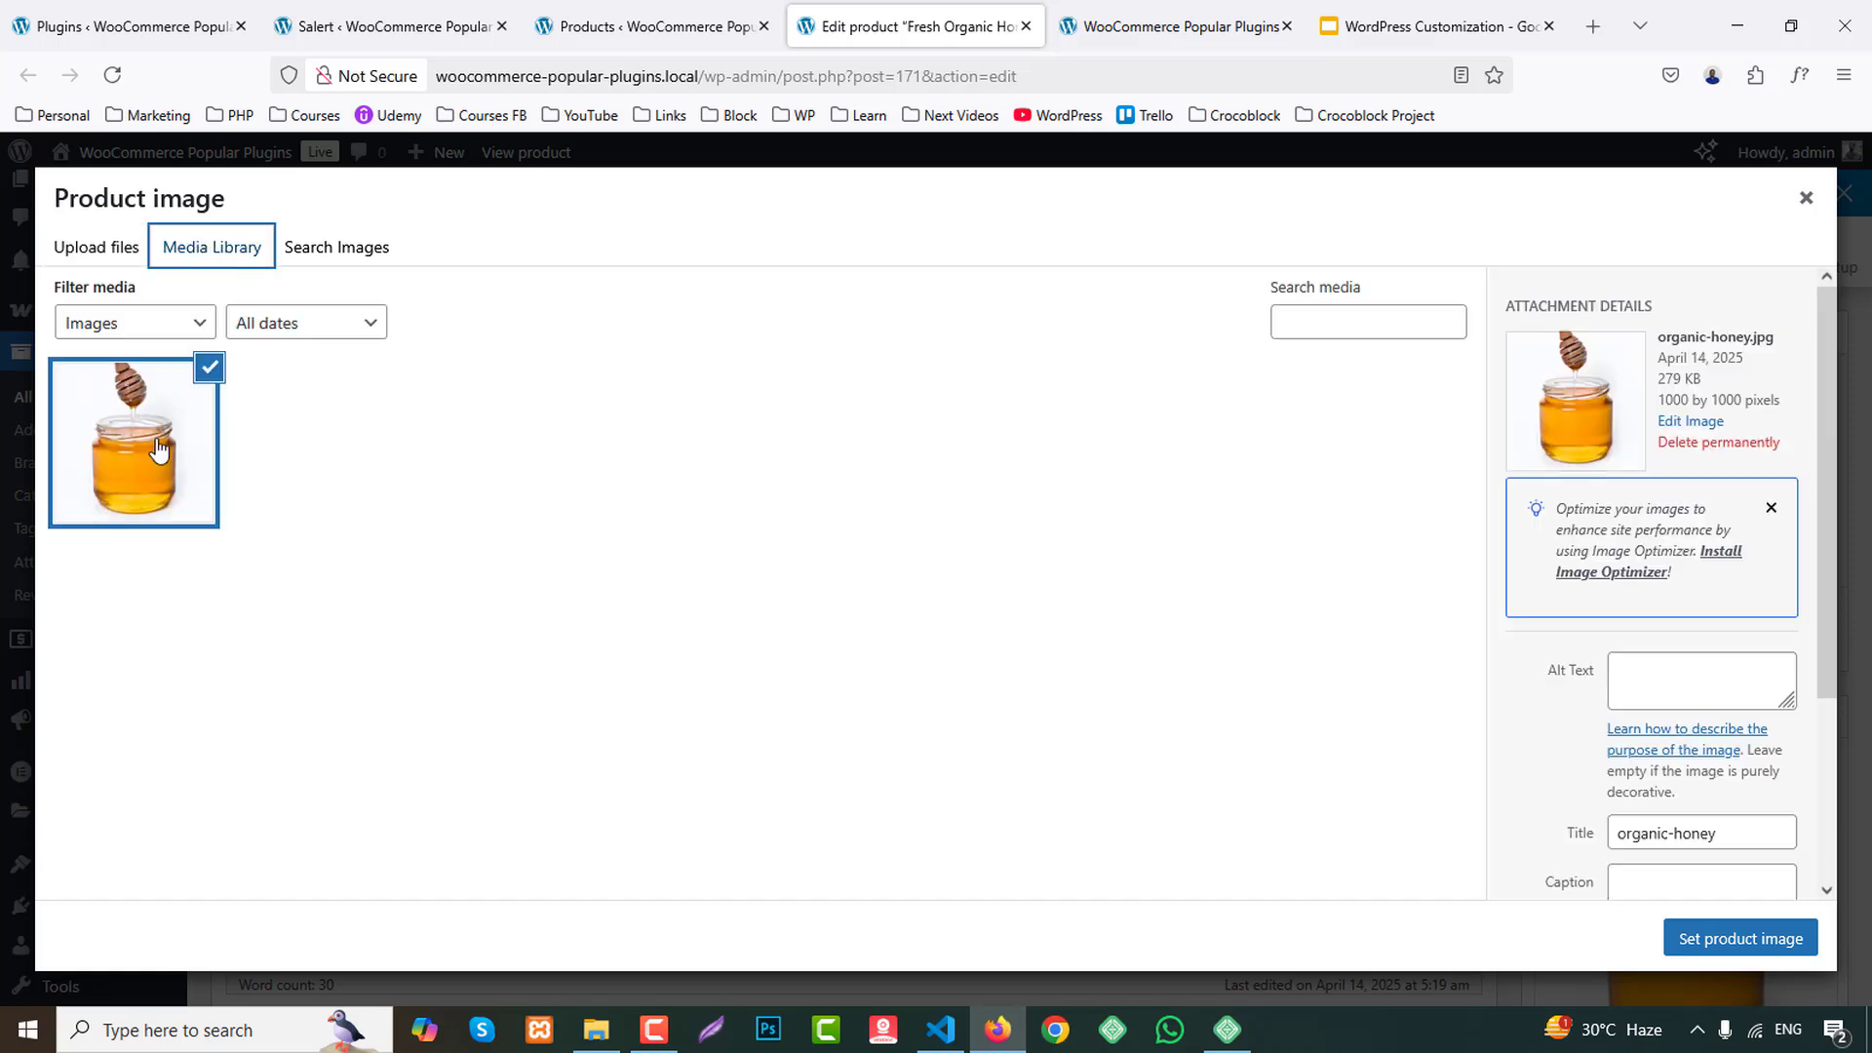
{"action": "scroll", "coordinate": [1724, 793], "scroll_direction": "down", "scroll_amount": 2}
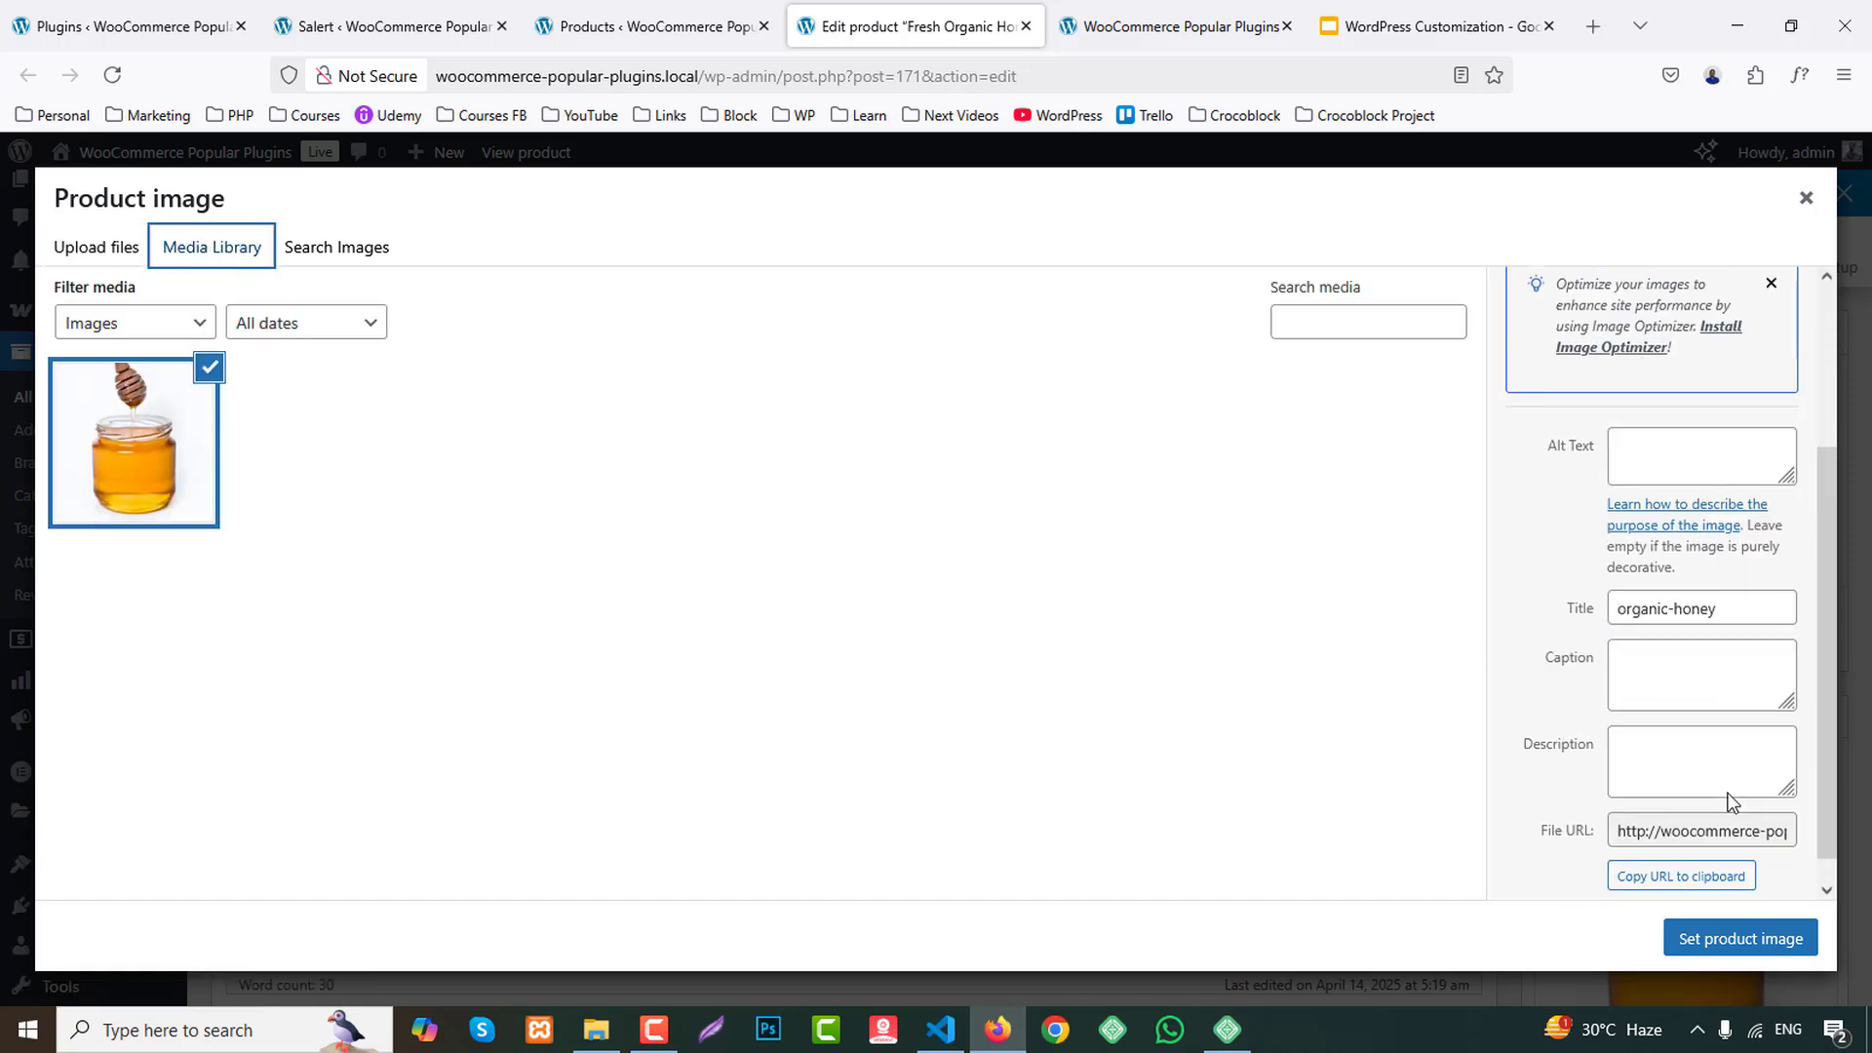
{"action": "left_click", "coordinate": [1707, 879]}
{"action": "left_click", "coordinate": [390, 26]}
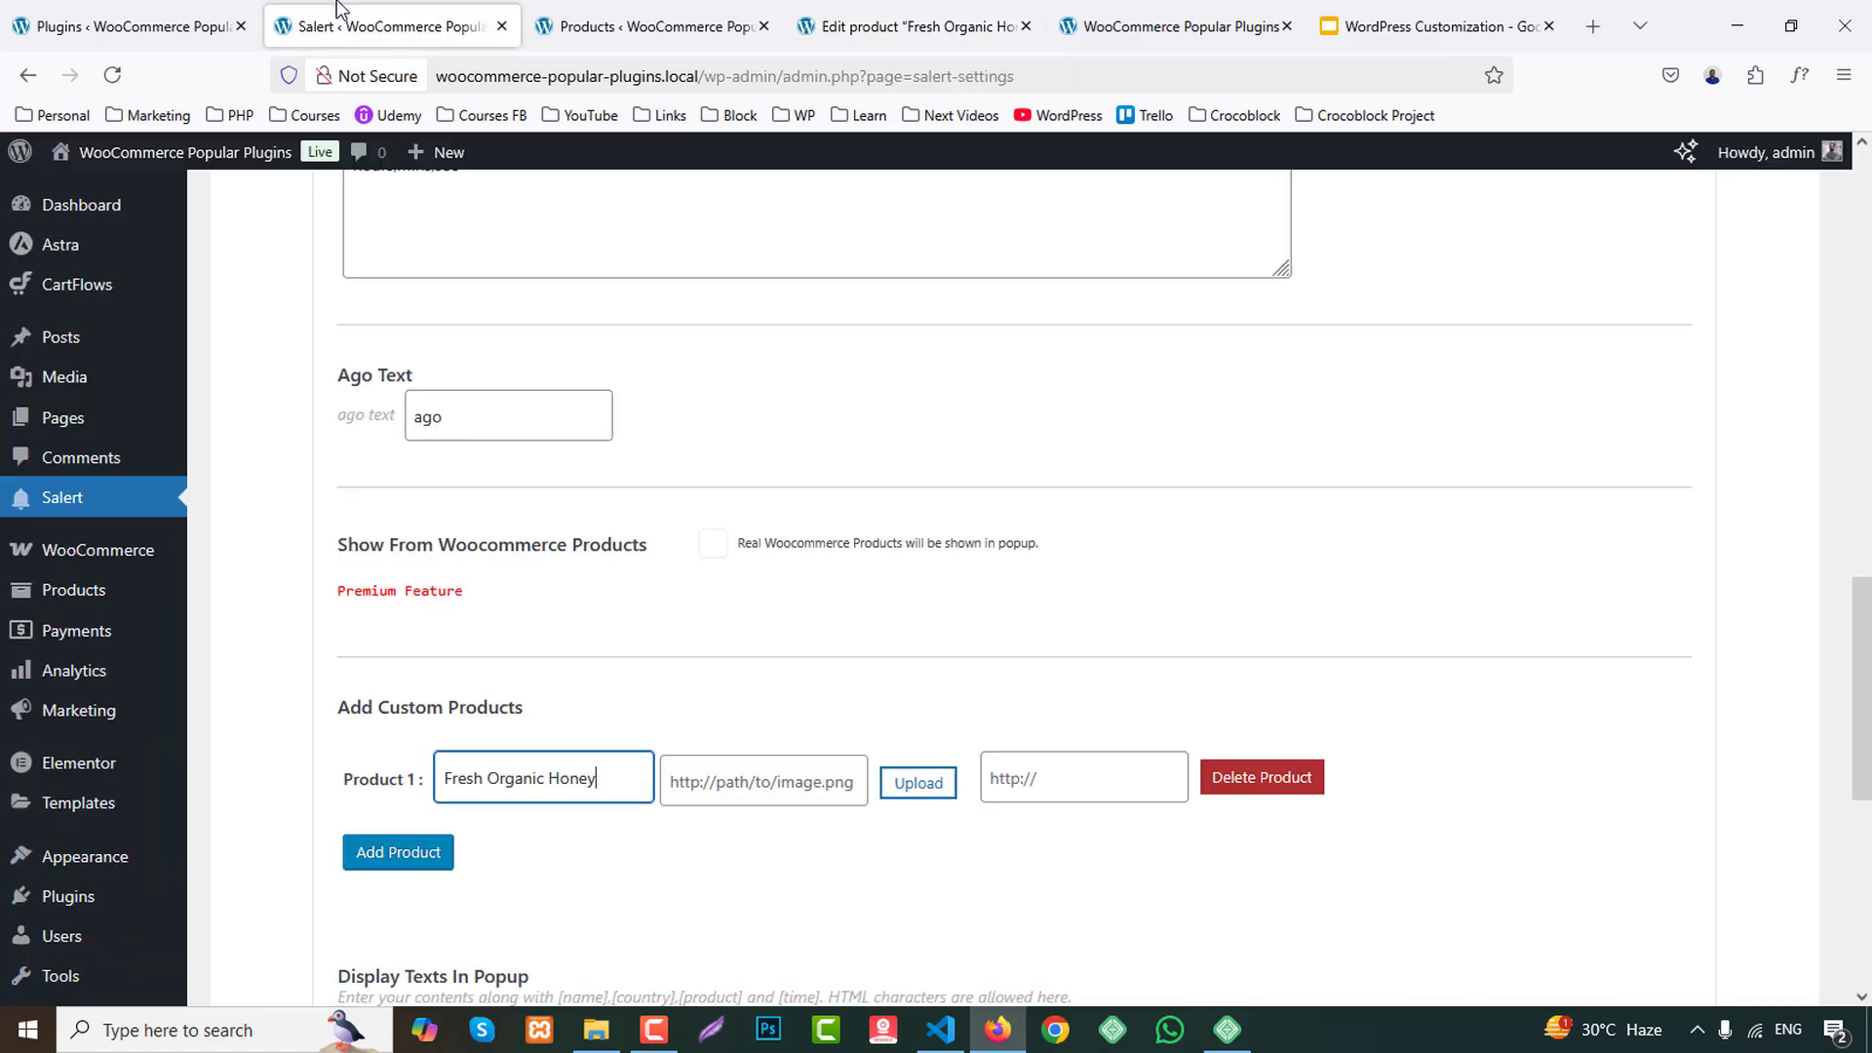
{"action": "left_click", "coordinate": [765, 780]}
{"action": "key", "text": "ctrl+v"}
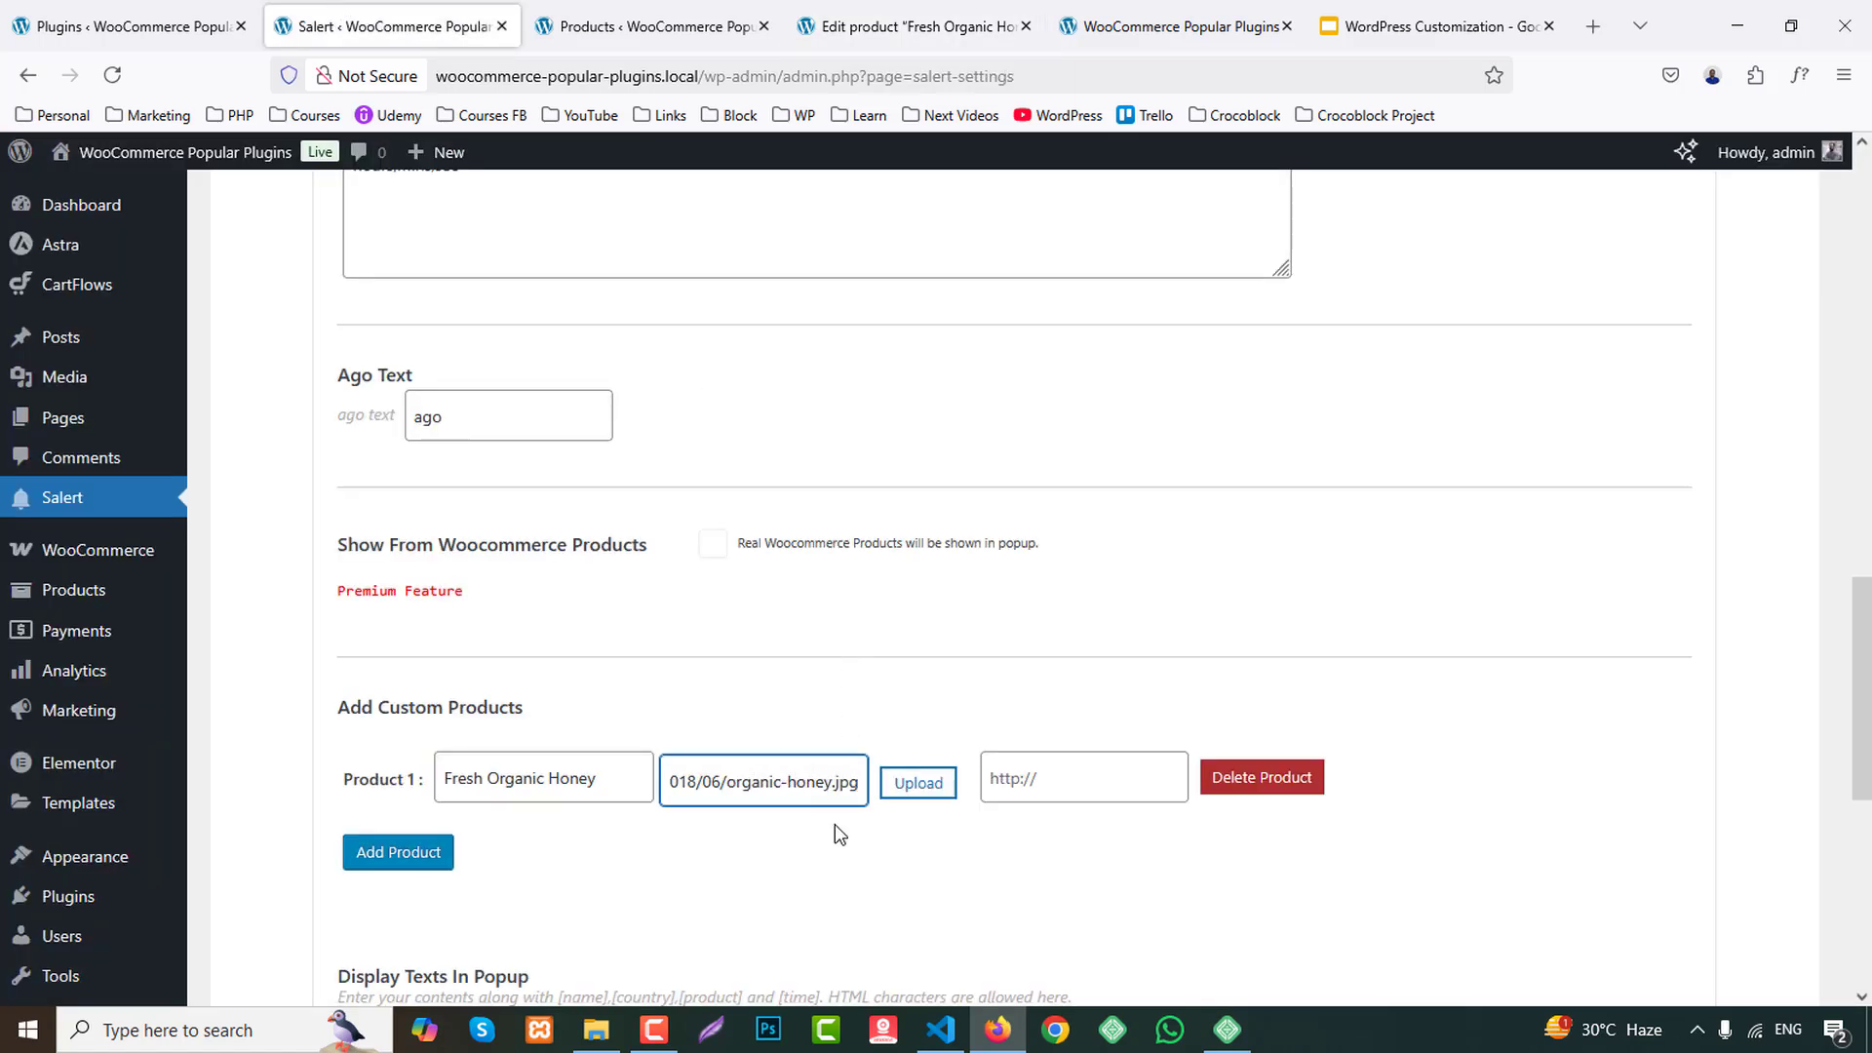
Add a second custom product in Salert and name it Handpicked Red Chillies, copying the title from the products list.
{"action": "left_click", "coordinate": [398, 852]}
{"action": "left_click", "coordinate": [634, 27]}
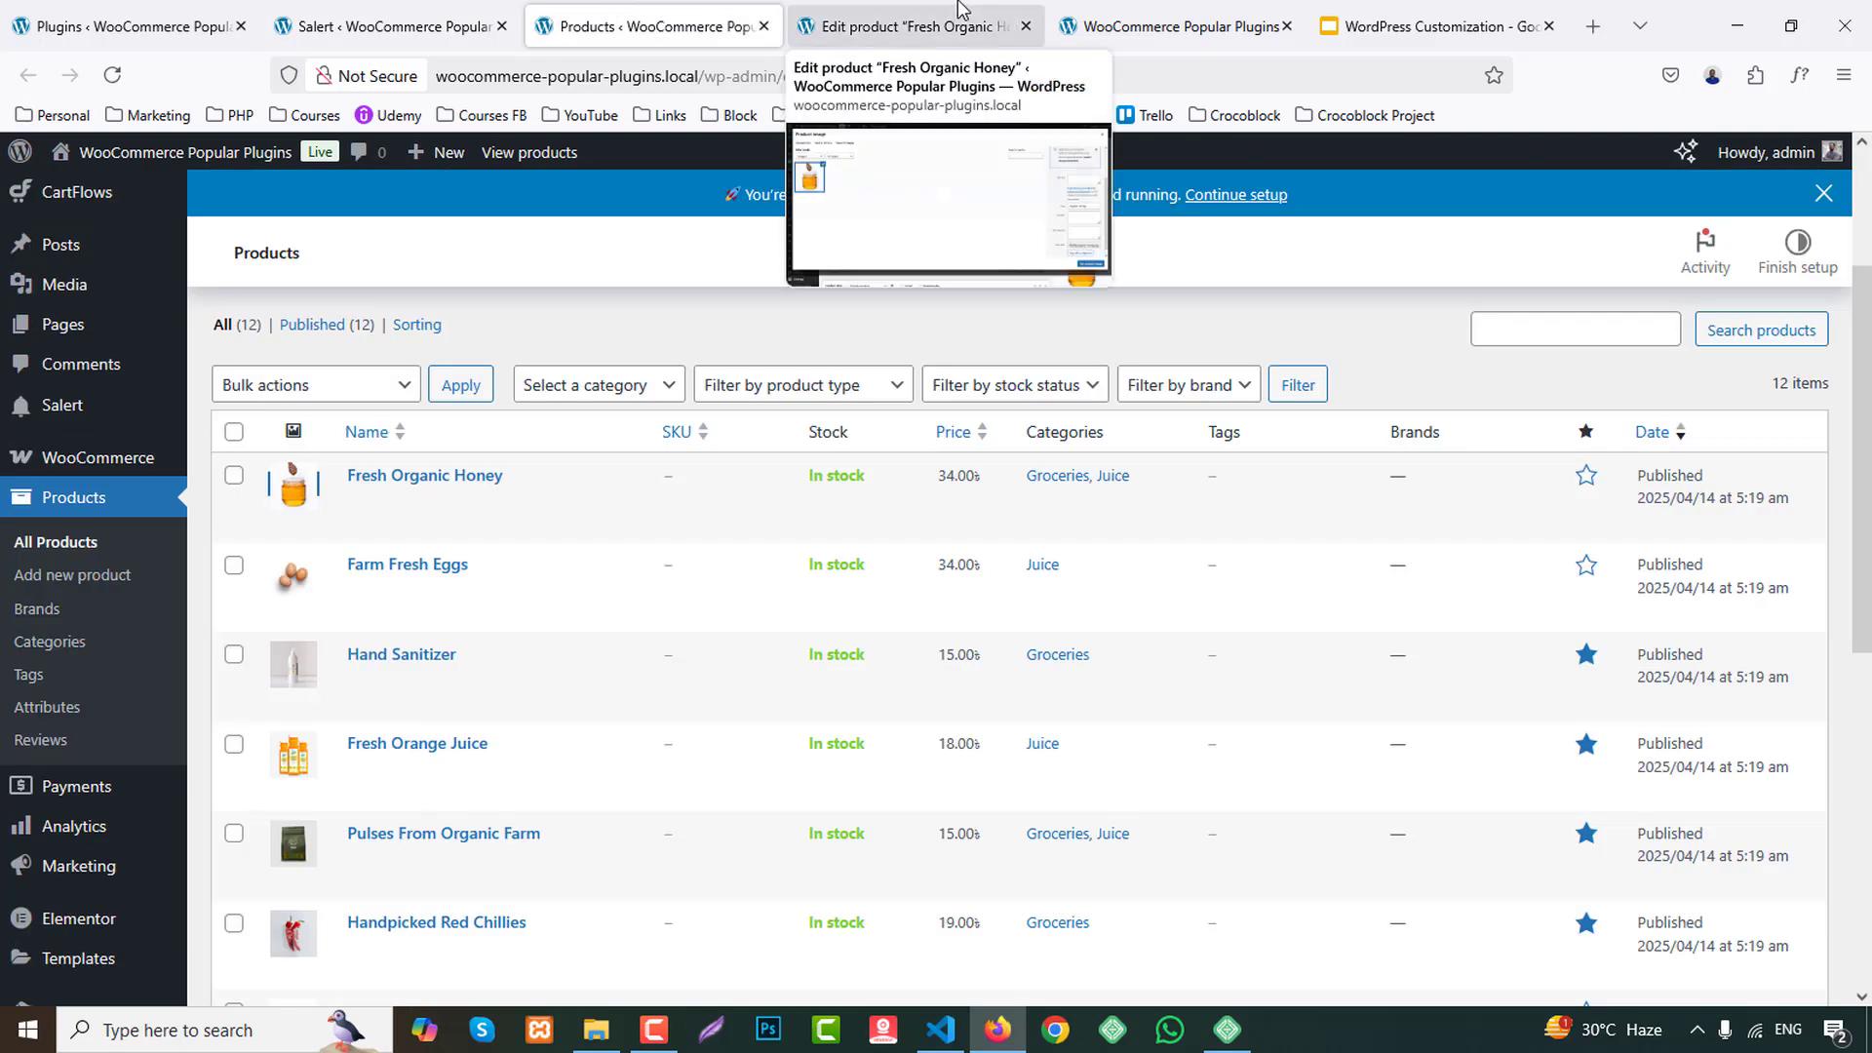
{"action": "middle_click", "coordinate": [960, 9]}
{"action": "scroll", "coordinate": [420, 751], "scroll_direction": "down", "scroll_amount": 3}
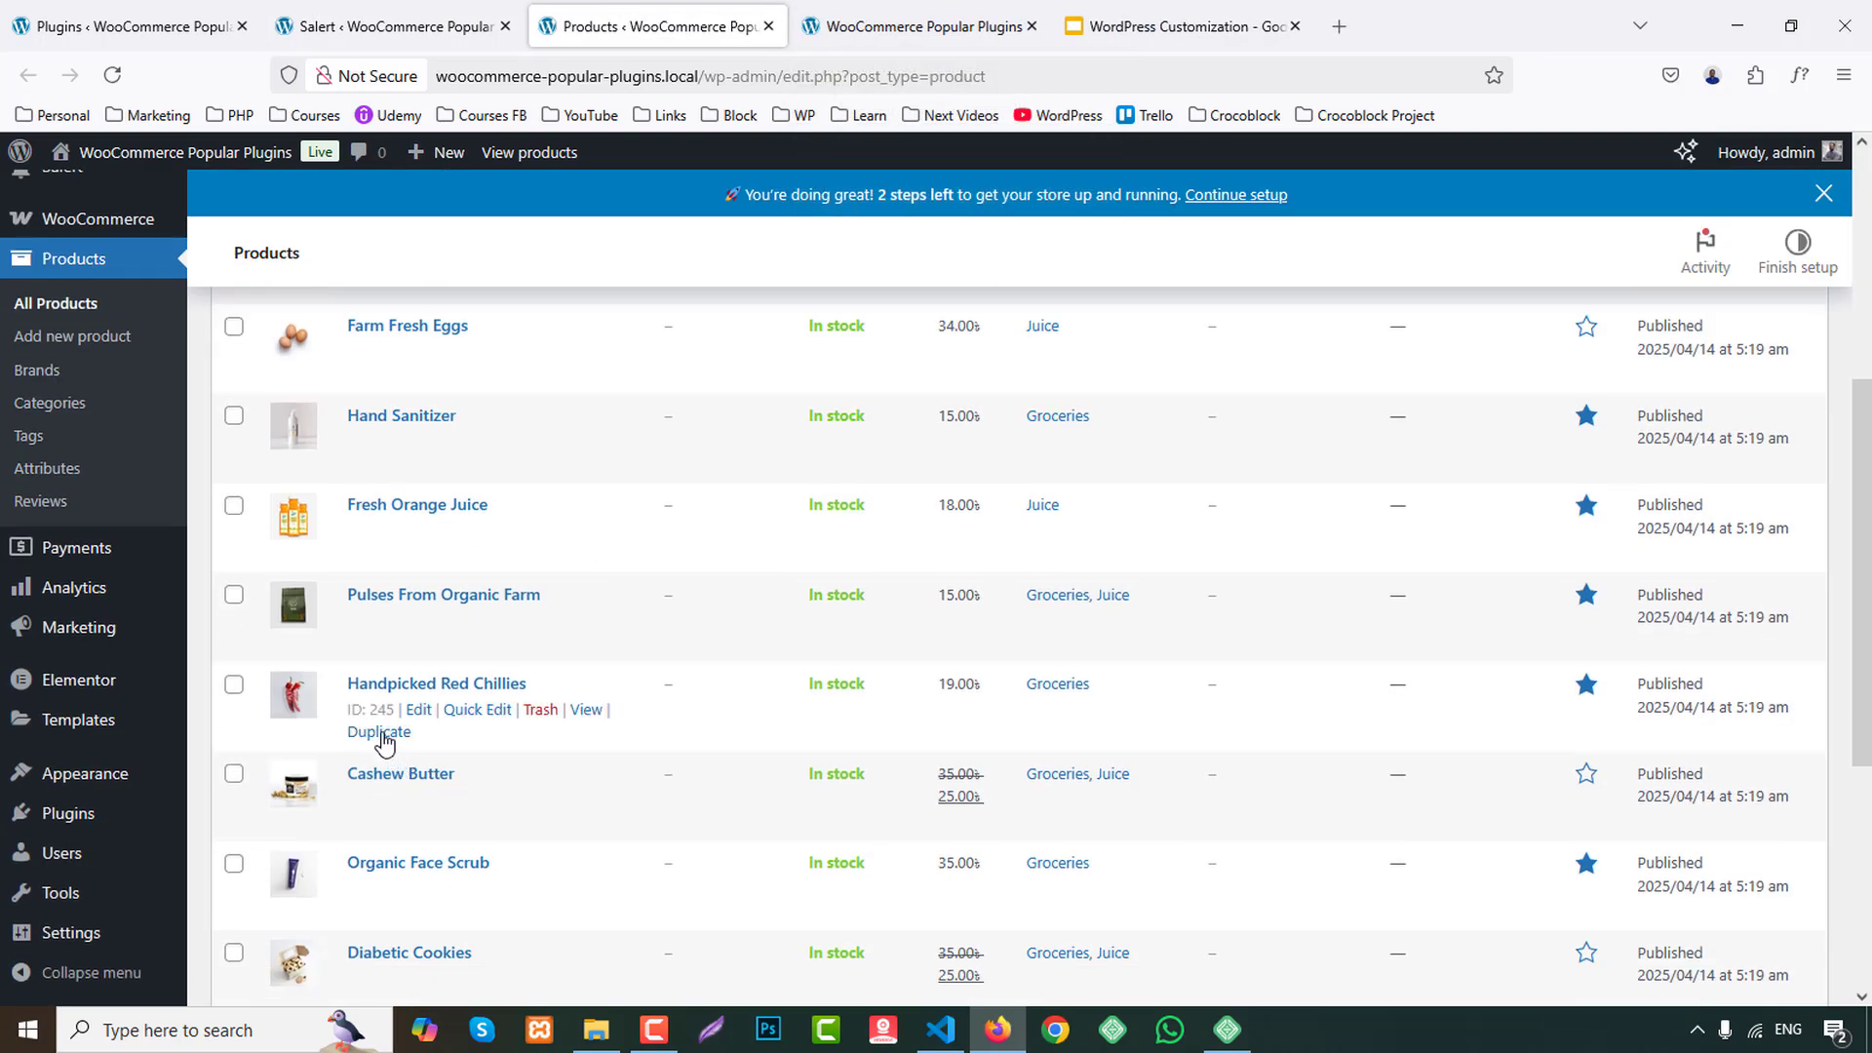
{"action": "left_click", "coordinate": [477, 713]}
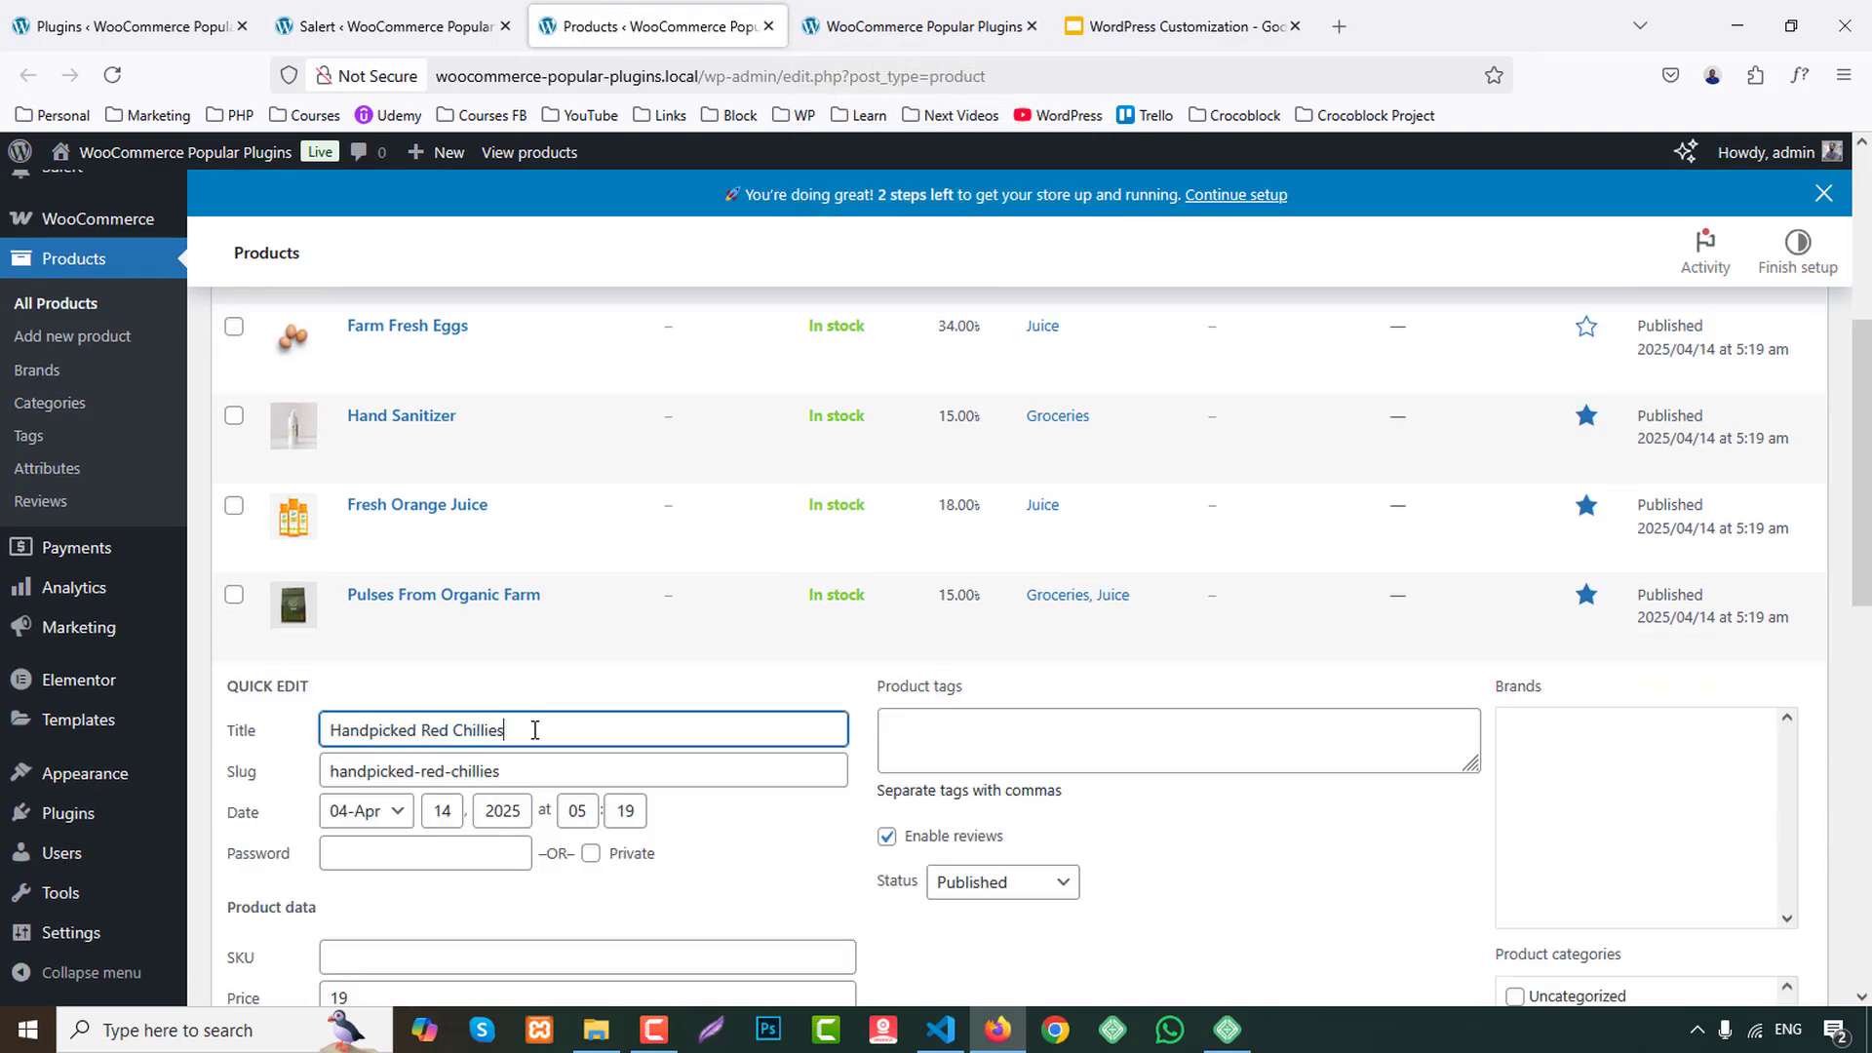
{"action": "key", "text": "ctrl+a"}
{"action": "left_click", "coordinate": [325, 33]}
{"action": "left_click", "coordinate": [517, 865]}
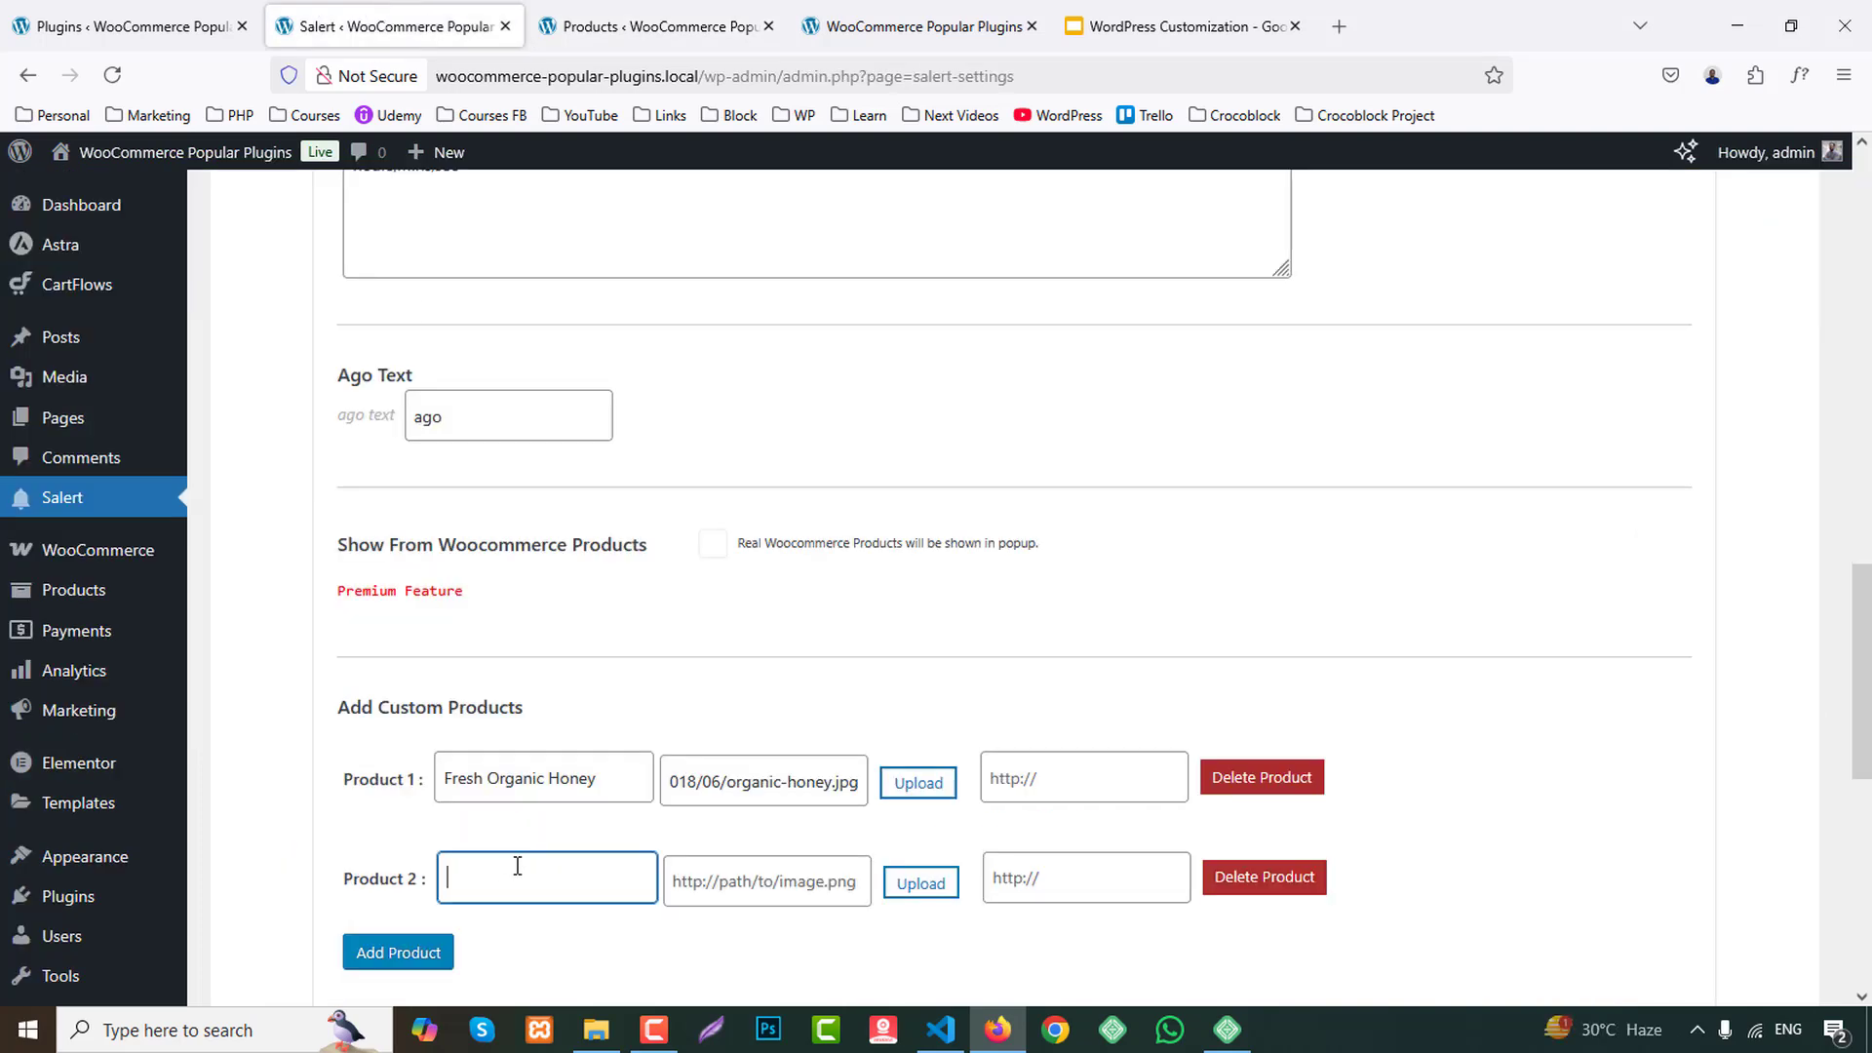
{"action": "key", "text": "ctrl+v"}
Try to copy the product image from the Handpicked Red Chillies store page for Product 2's image path, and close that page.
{"action": "left_click", "coordinate": [858, 22]}
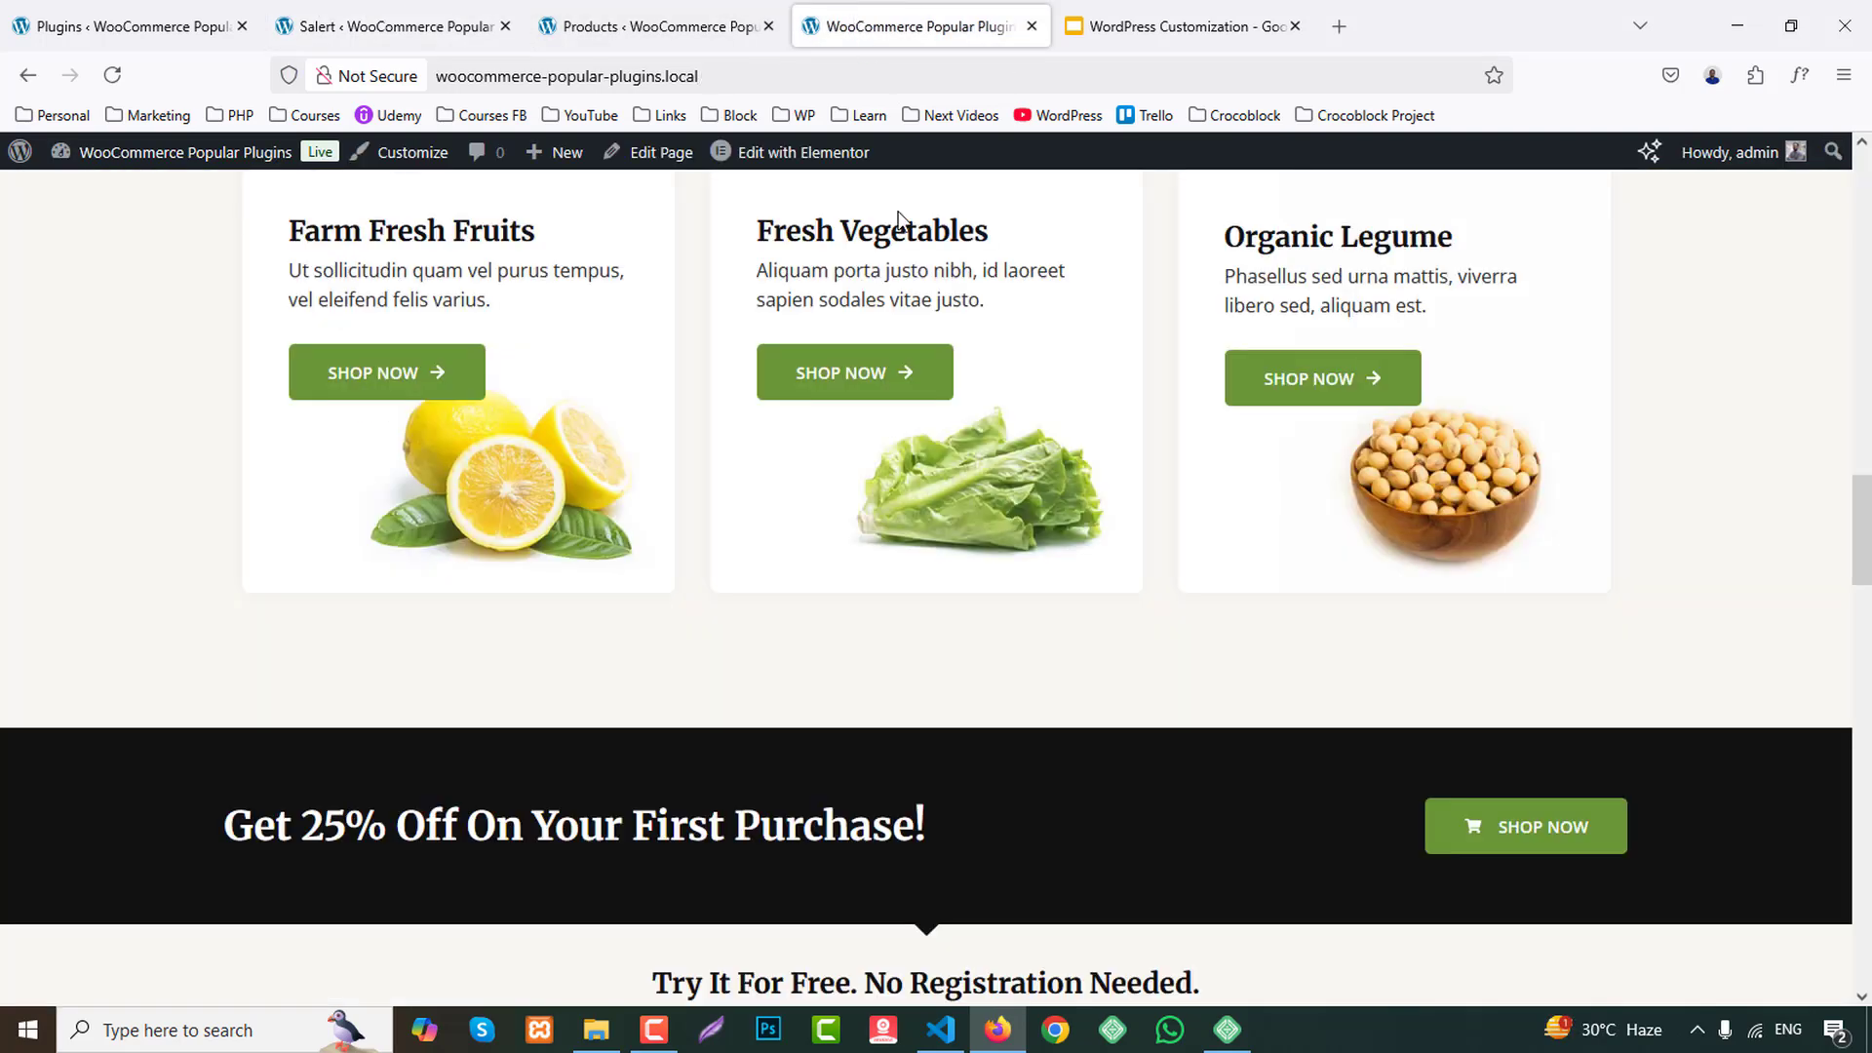
{"action": "scroll", "coordinate": [917, 410], "scroll_direction": "up", "scroll_amount": 10}
{"action": "scroll", "coordinate": [1073, 527], "scroll_direction": "down", "scroll_amount": 4}
{"action": "left_click", "coordinate": [1079, 525]}
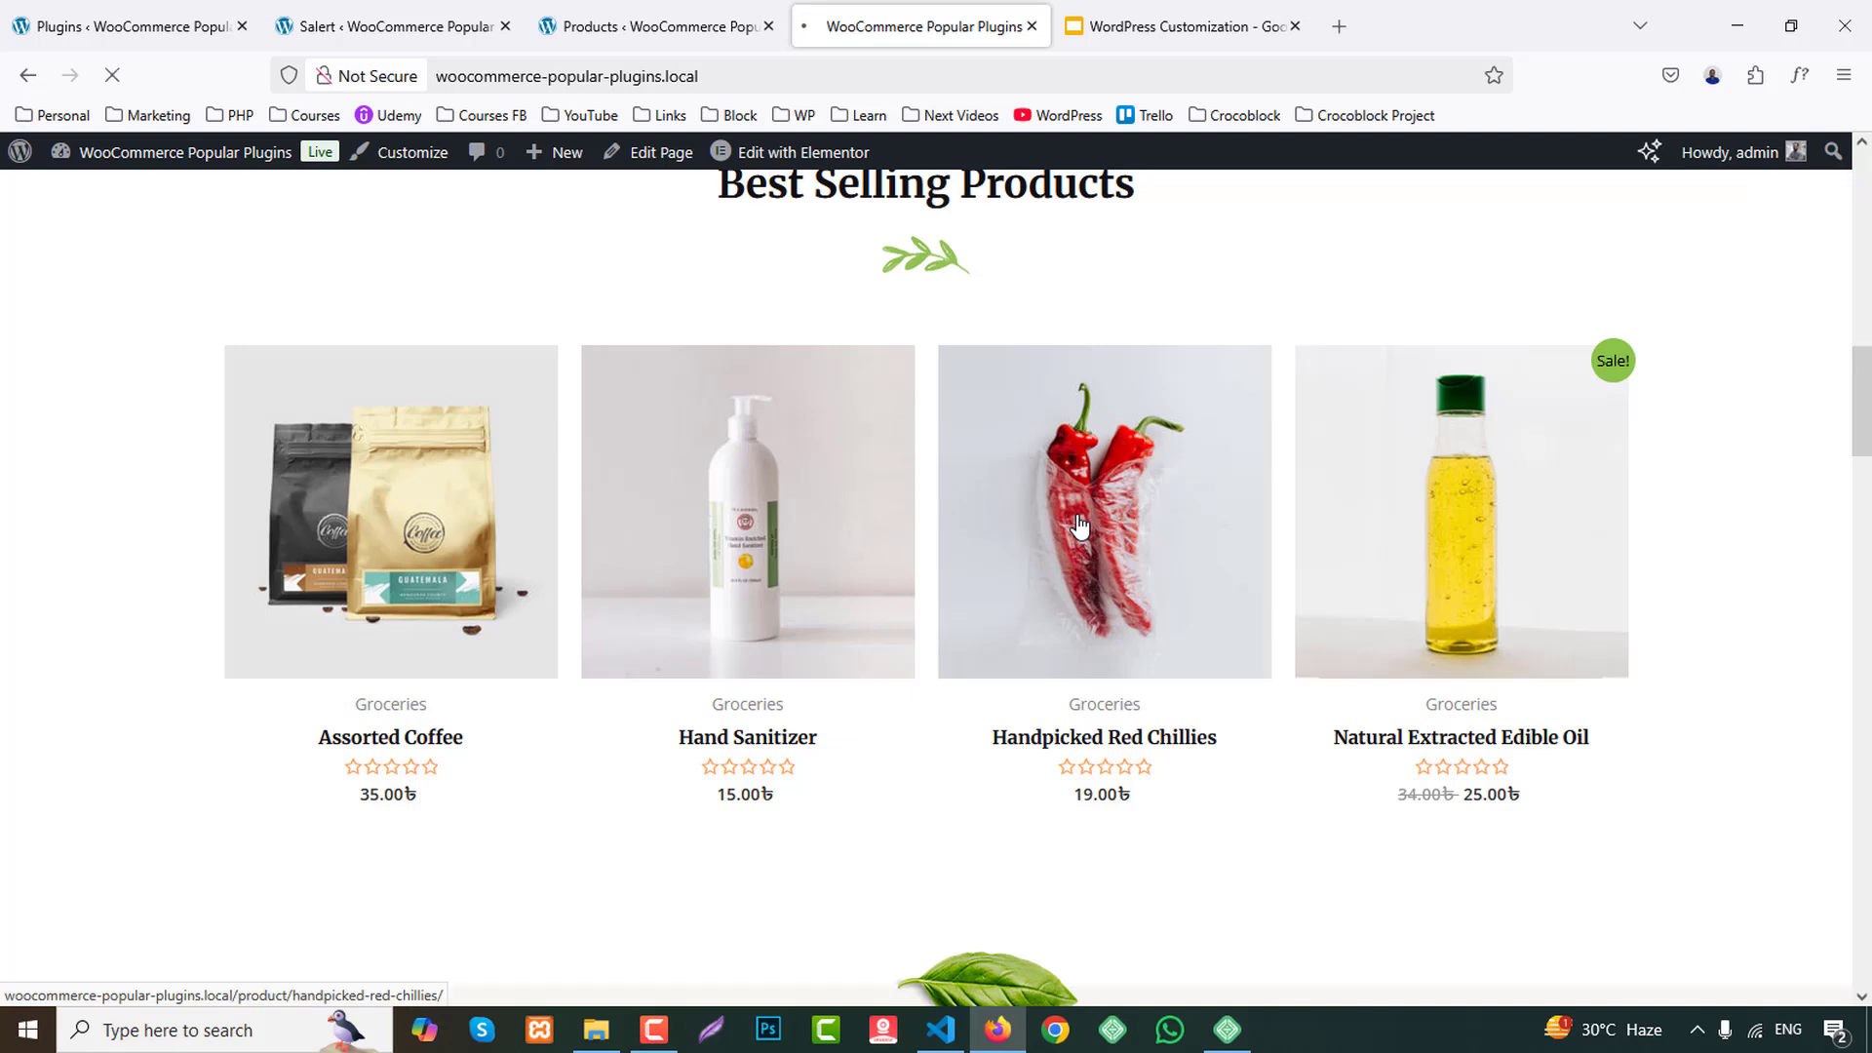
{"action": "right_click", "coordinate": [552, 618]}
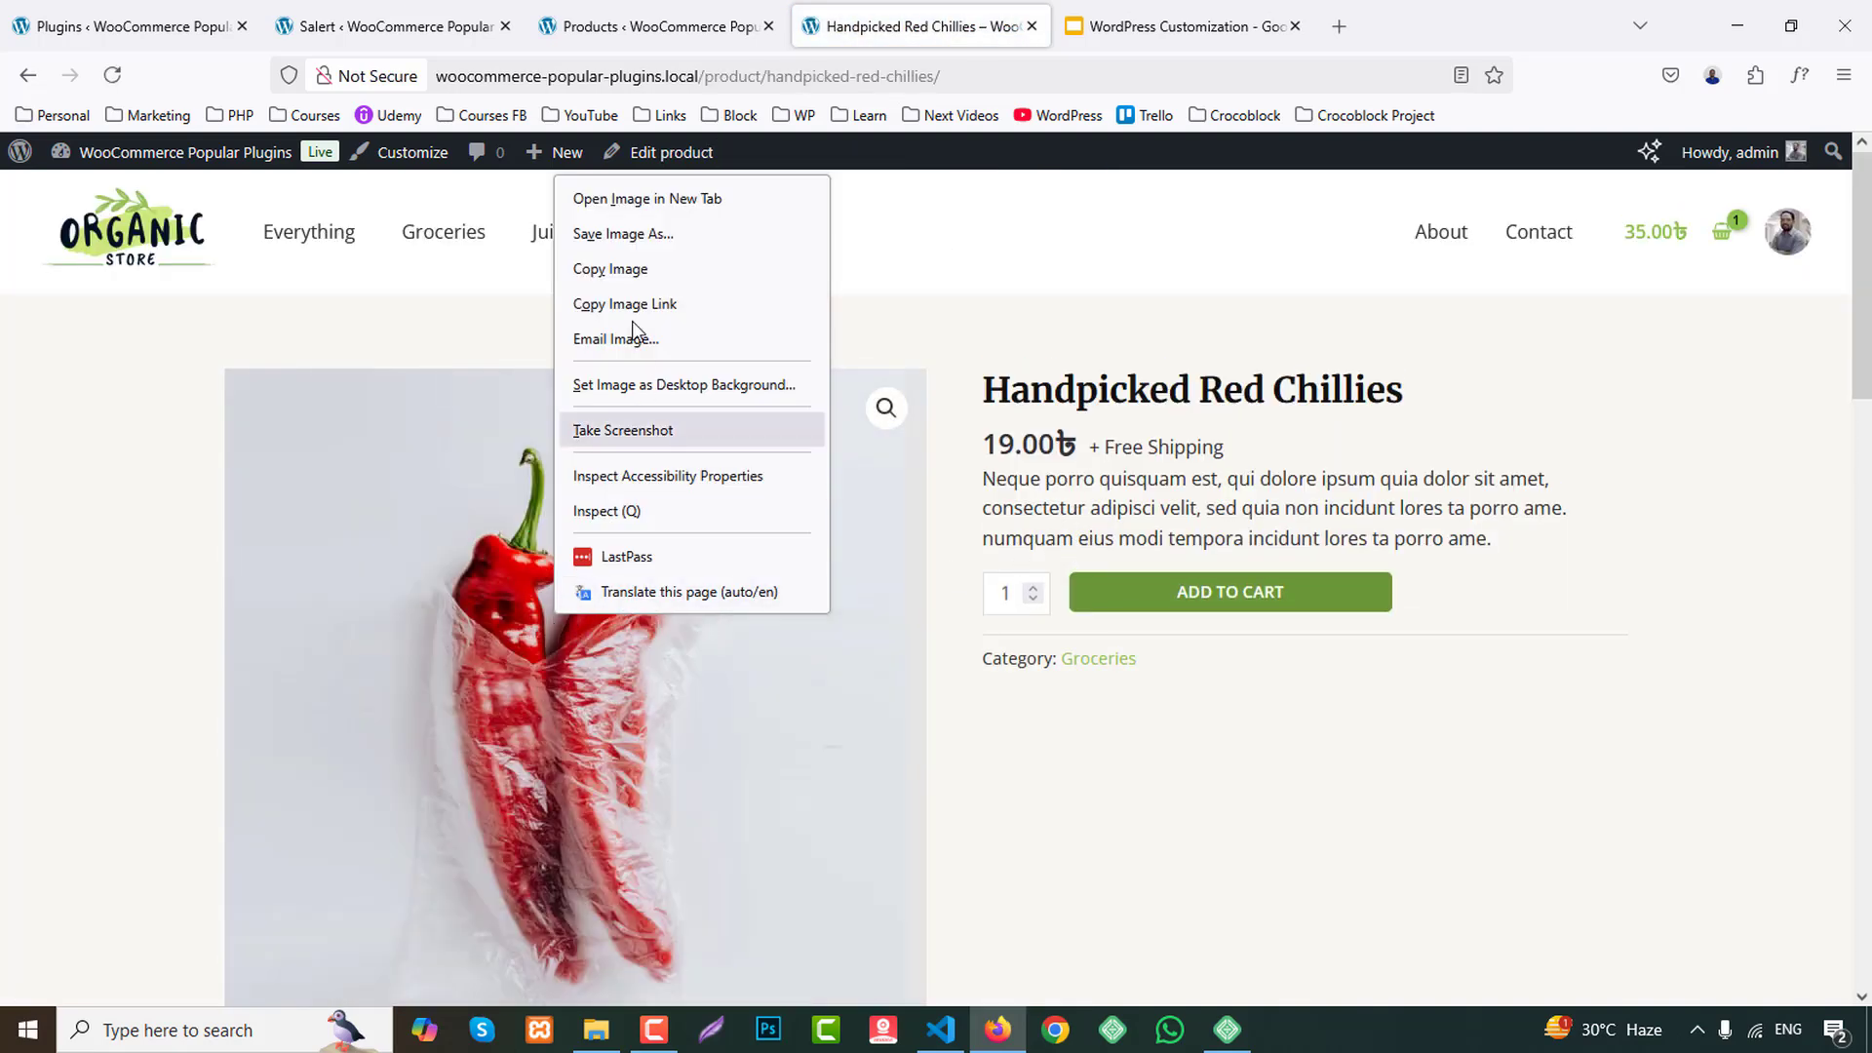
{"action": "left_click", "coordinate": [624, 273]}
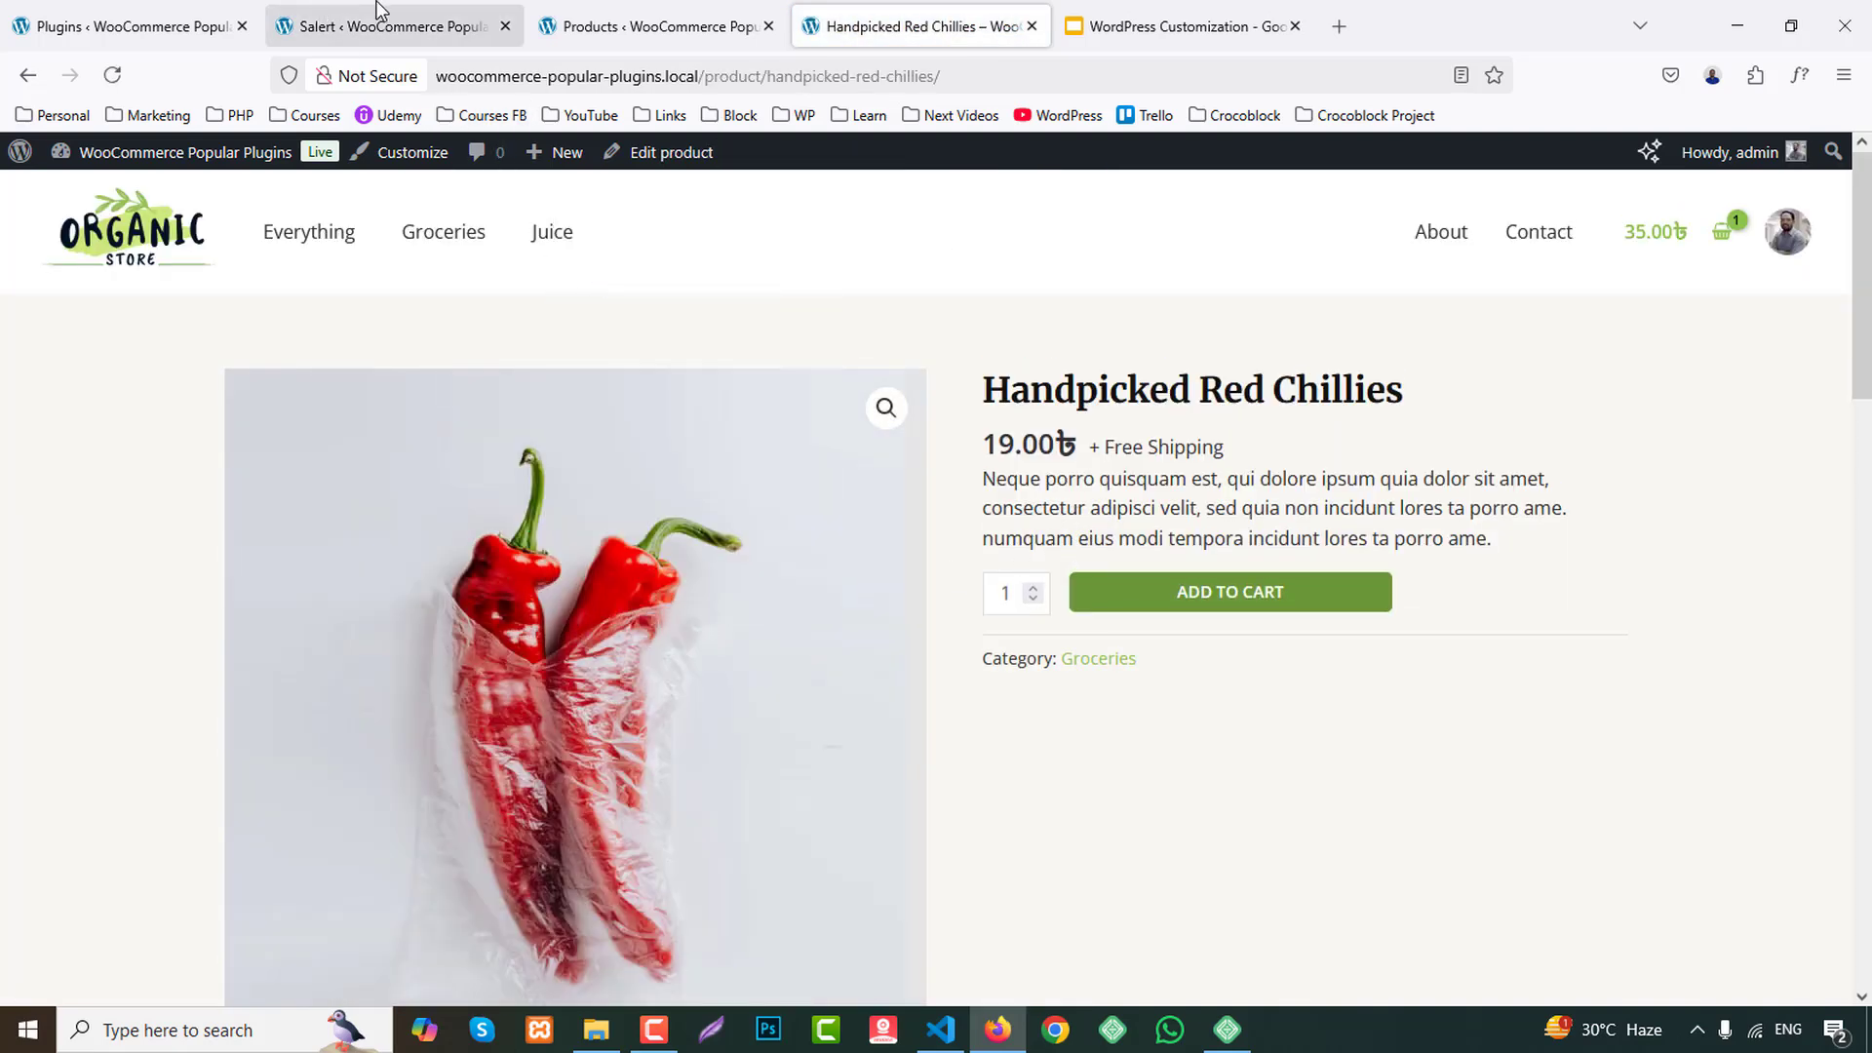
{"action": "left_click", "coordinate": [385, 26]}
{"action": "left_click", "coordinate": [727, 880]}
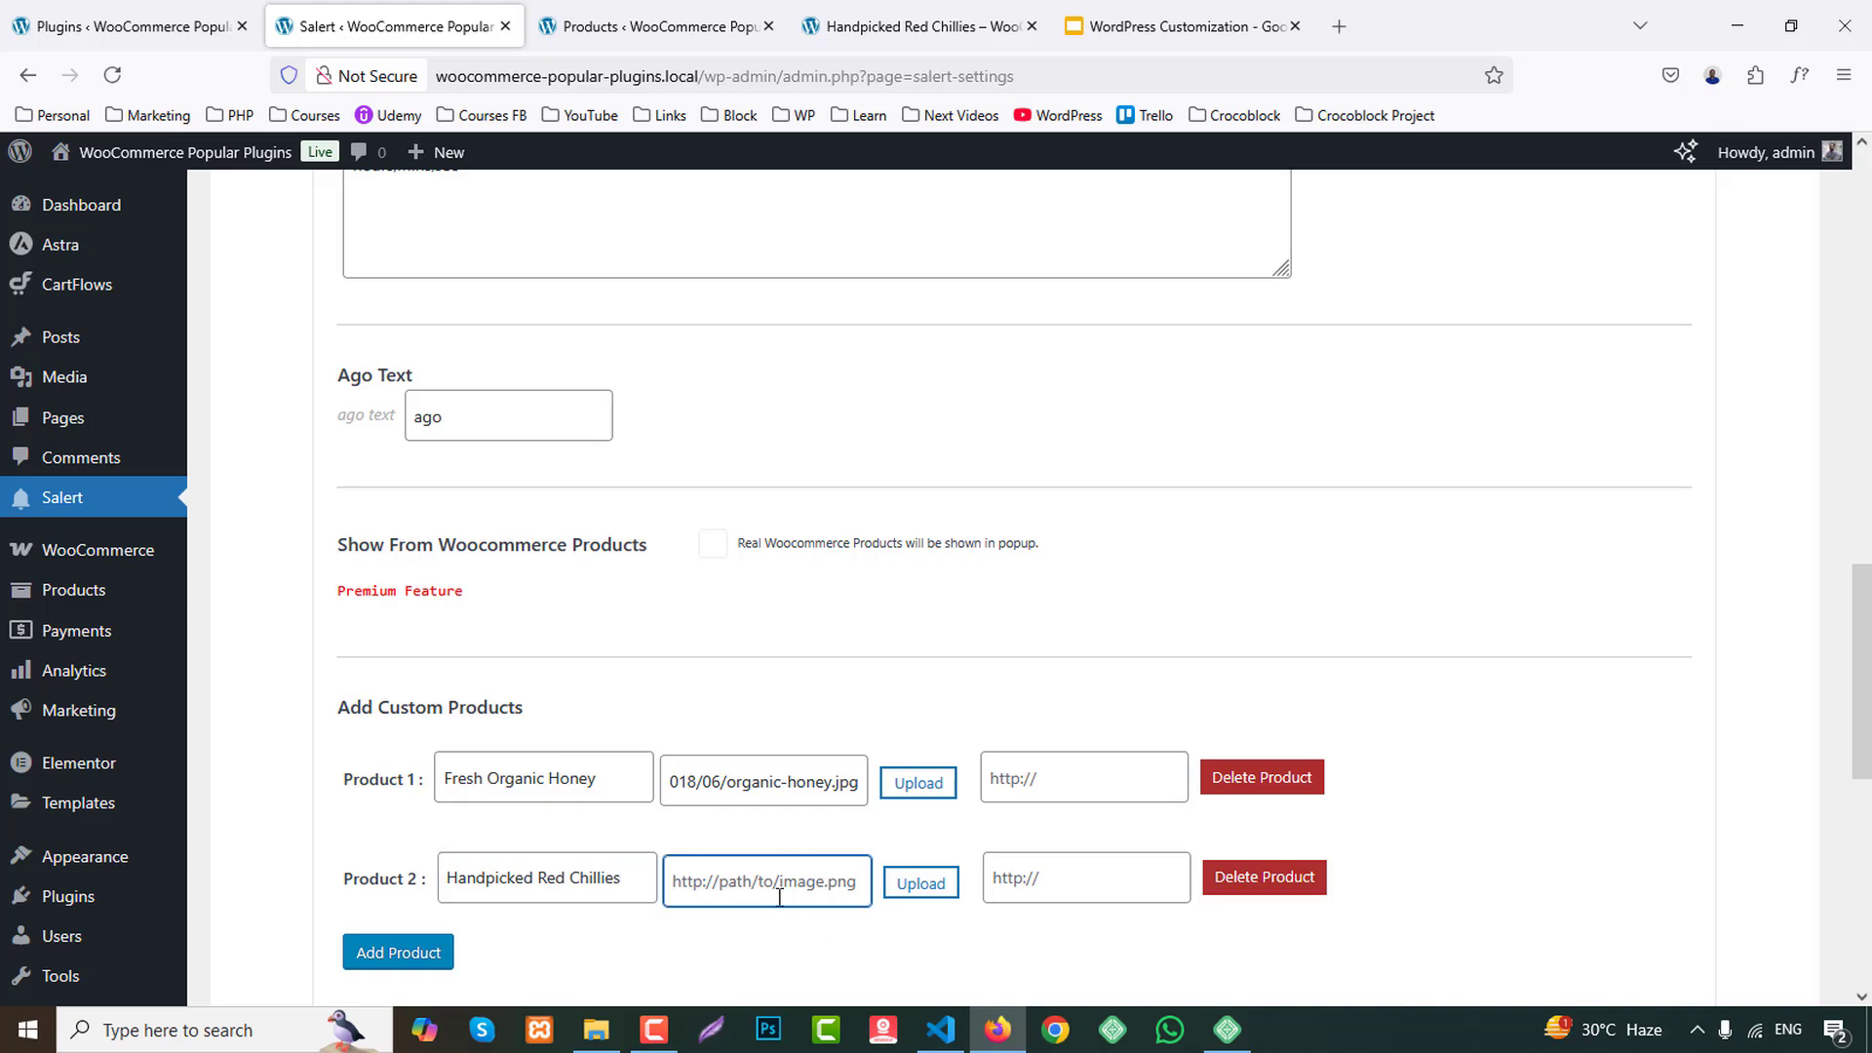
{"action": "left_click", "coordinate": [829, 27]}
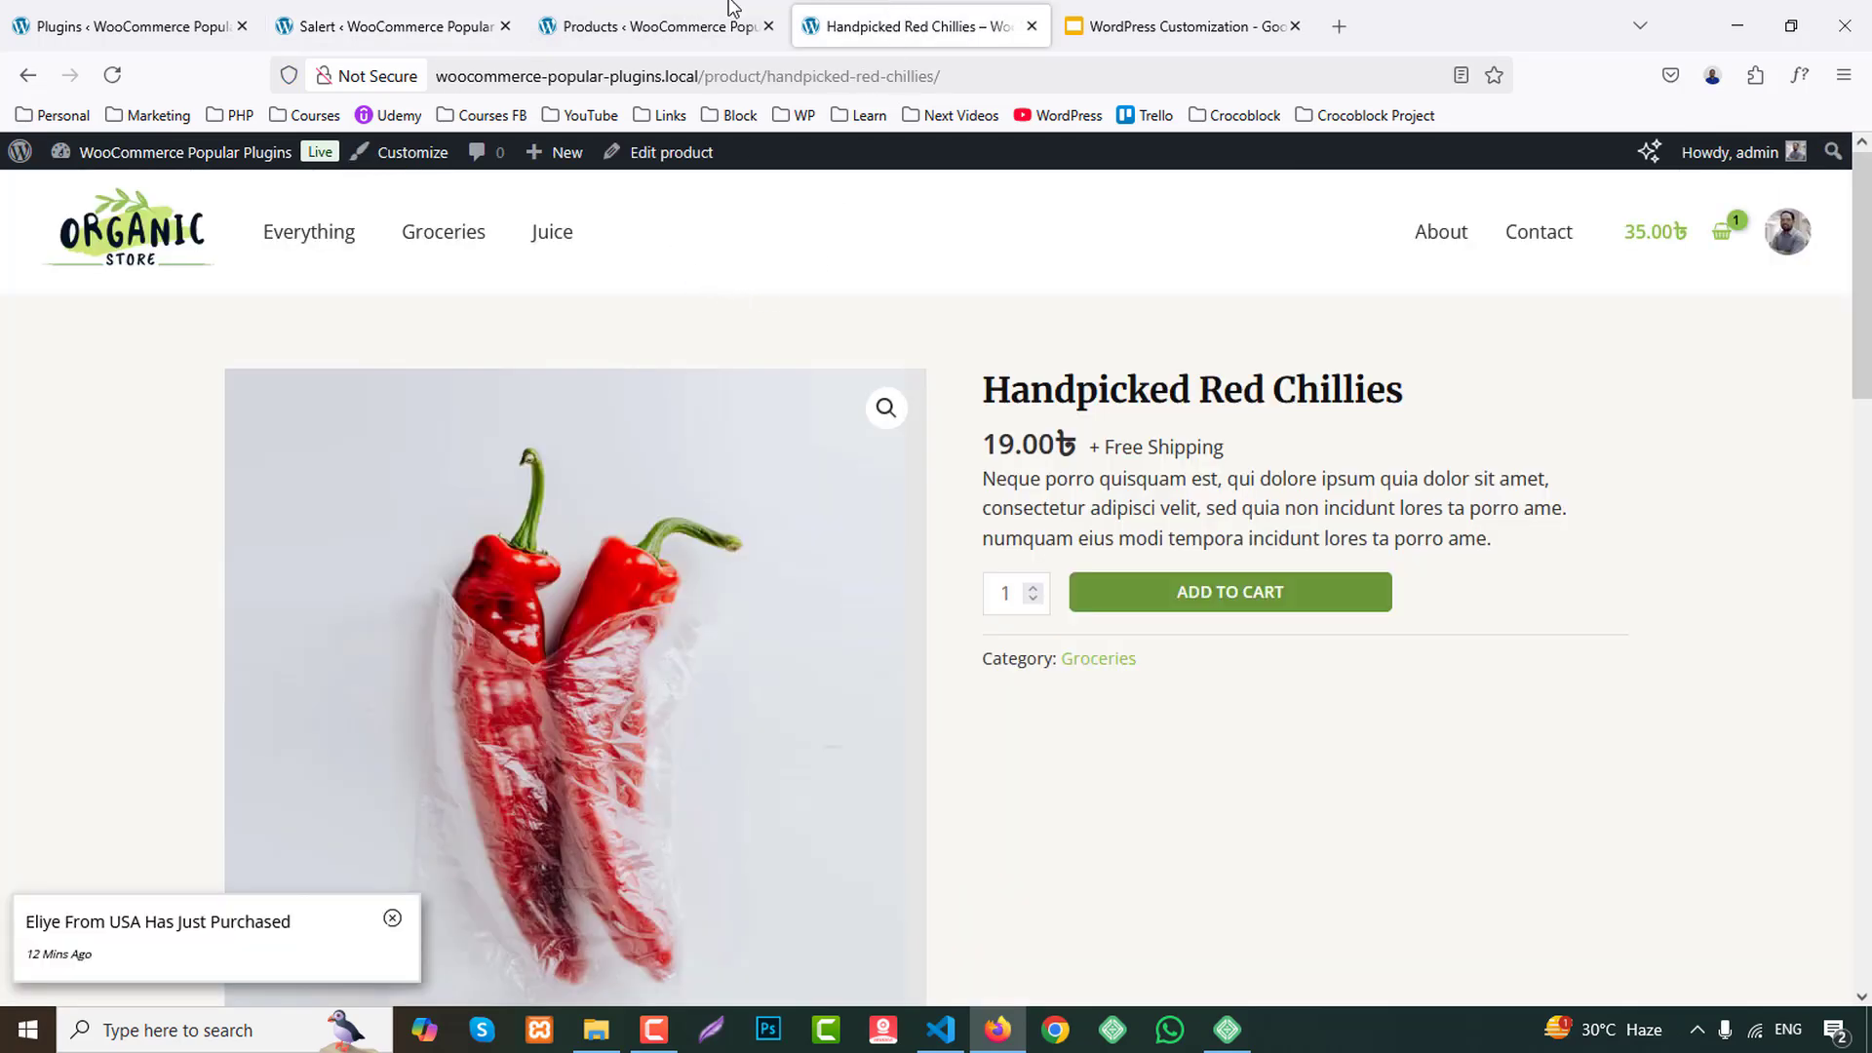
{"action": "key", "text": "ctrl+w"}
Cancel the quick edit and open the edit pages of Handpicked Red Chillies and Cashew Butter in new tabs.
{"action": "scroll", "coordinate": [449, 829], "scroll_direction": "down", "scroll_amount": 6}
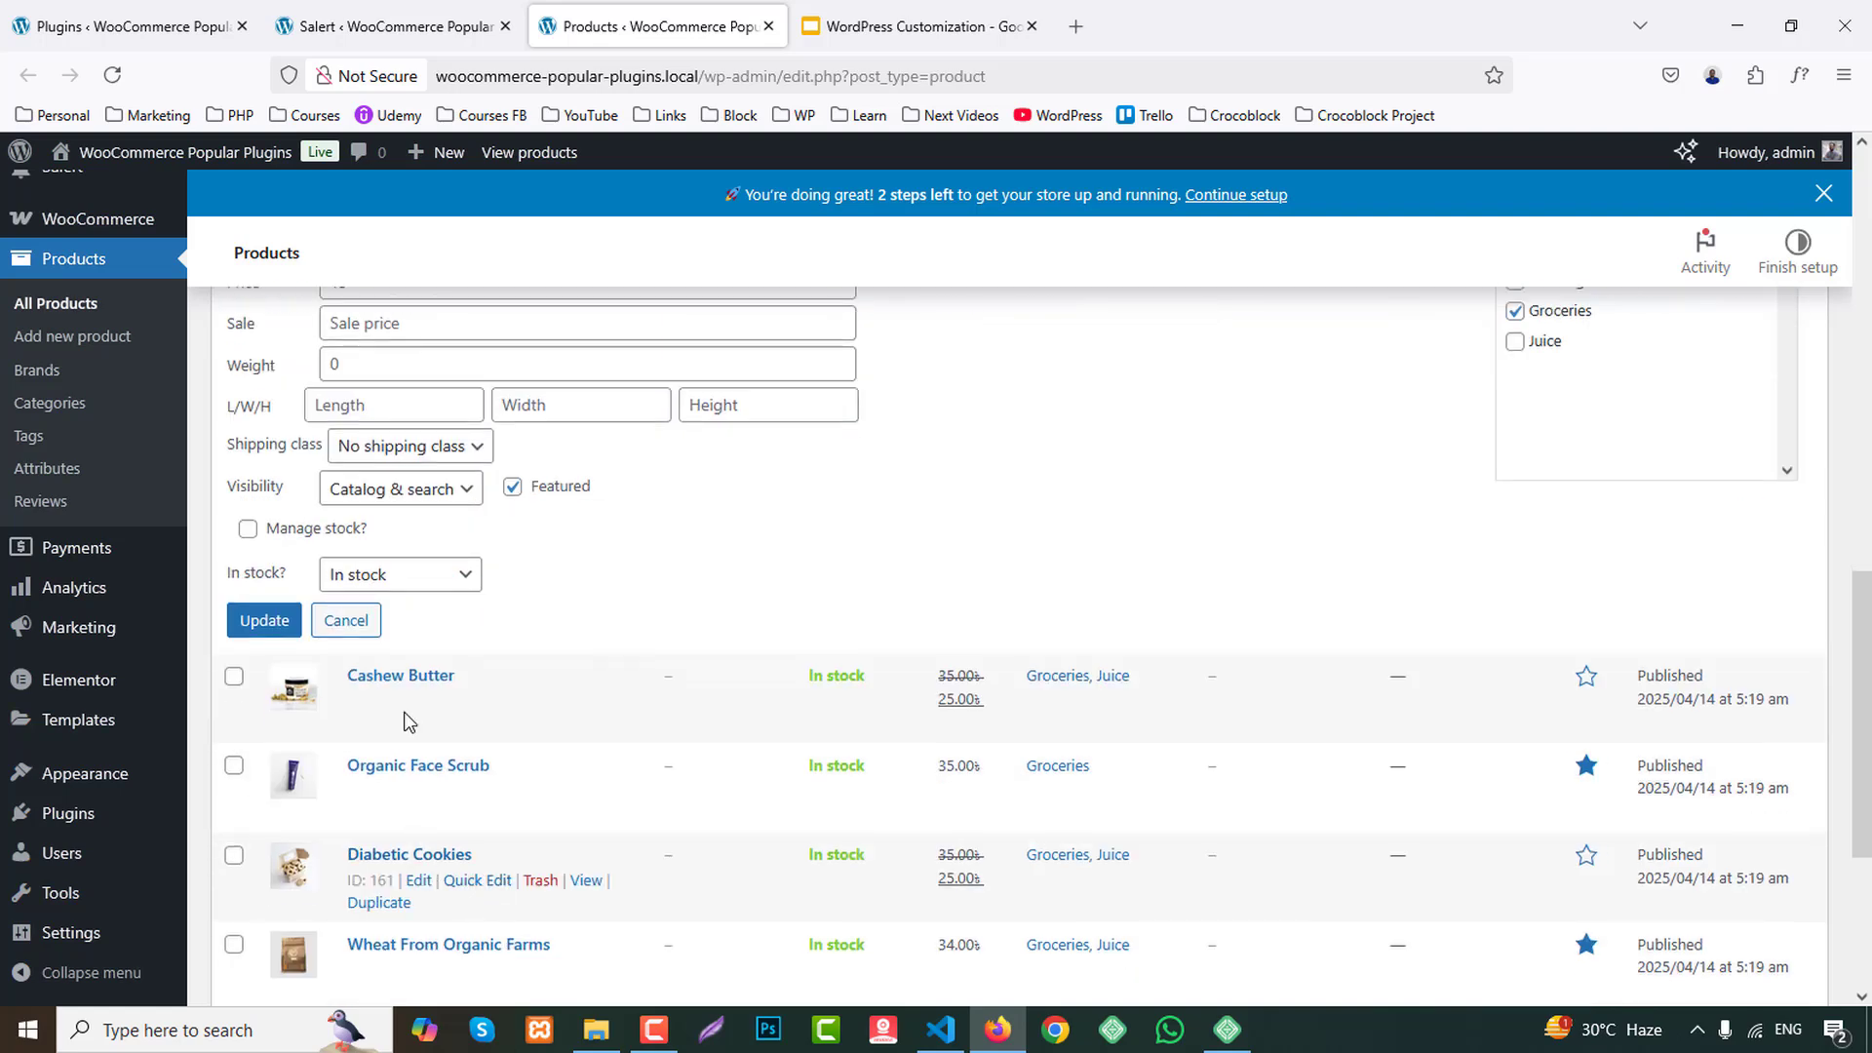
{"action": "left_click", "coordinate": [353, 618]}
{"action": "scroll", "coordinate": [378, 668], "scroll_direction": "up", "scroll_amount": 3}
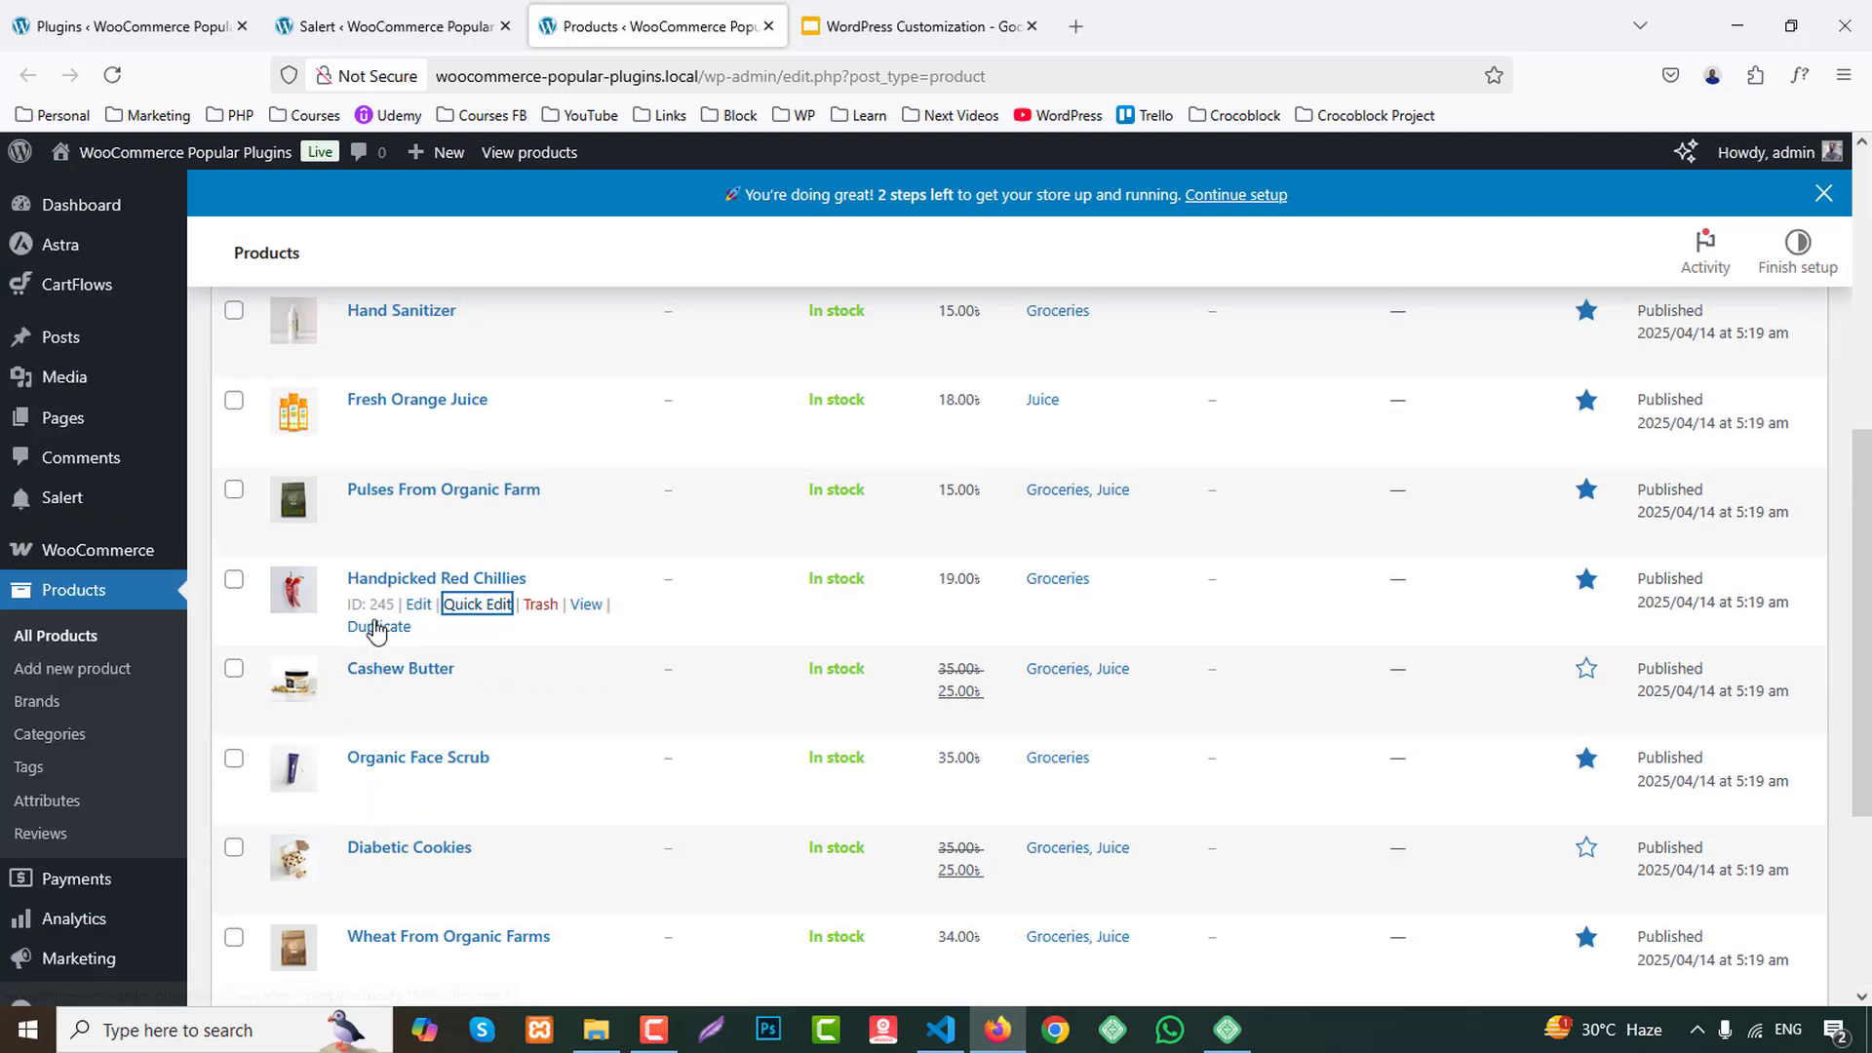
{"action": "middle_click", "coordinate": [418, 607]}
{"action": "middle_click", "coordinate": [419, 694]}
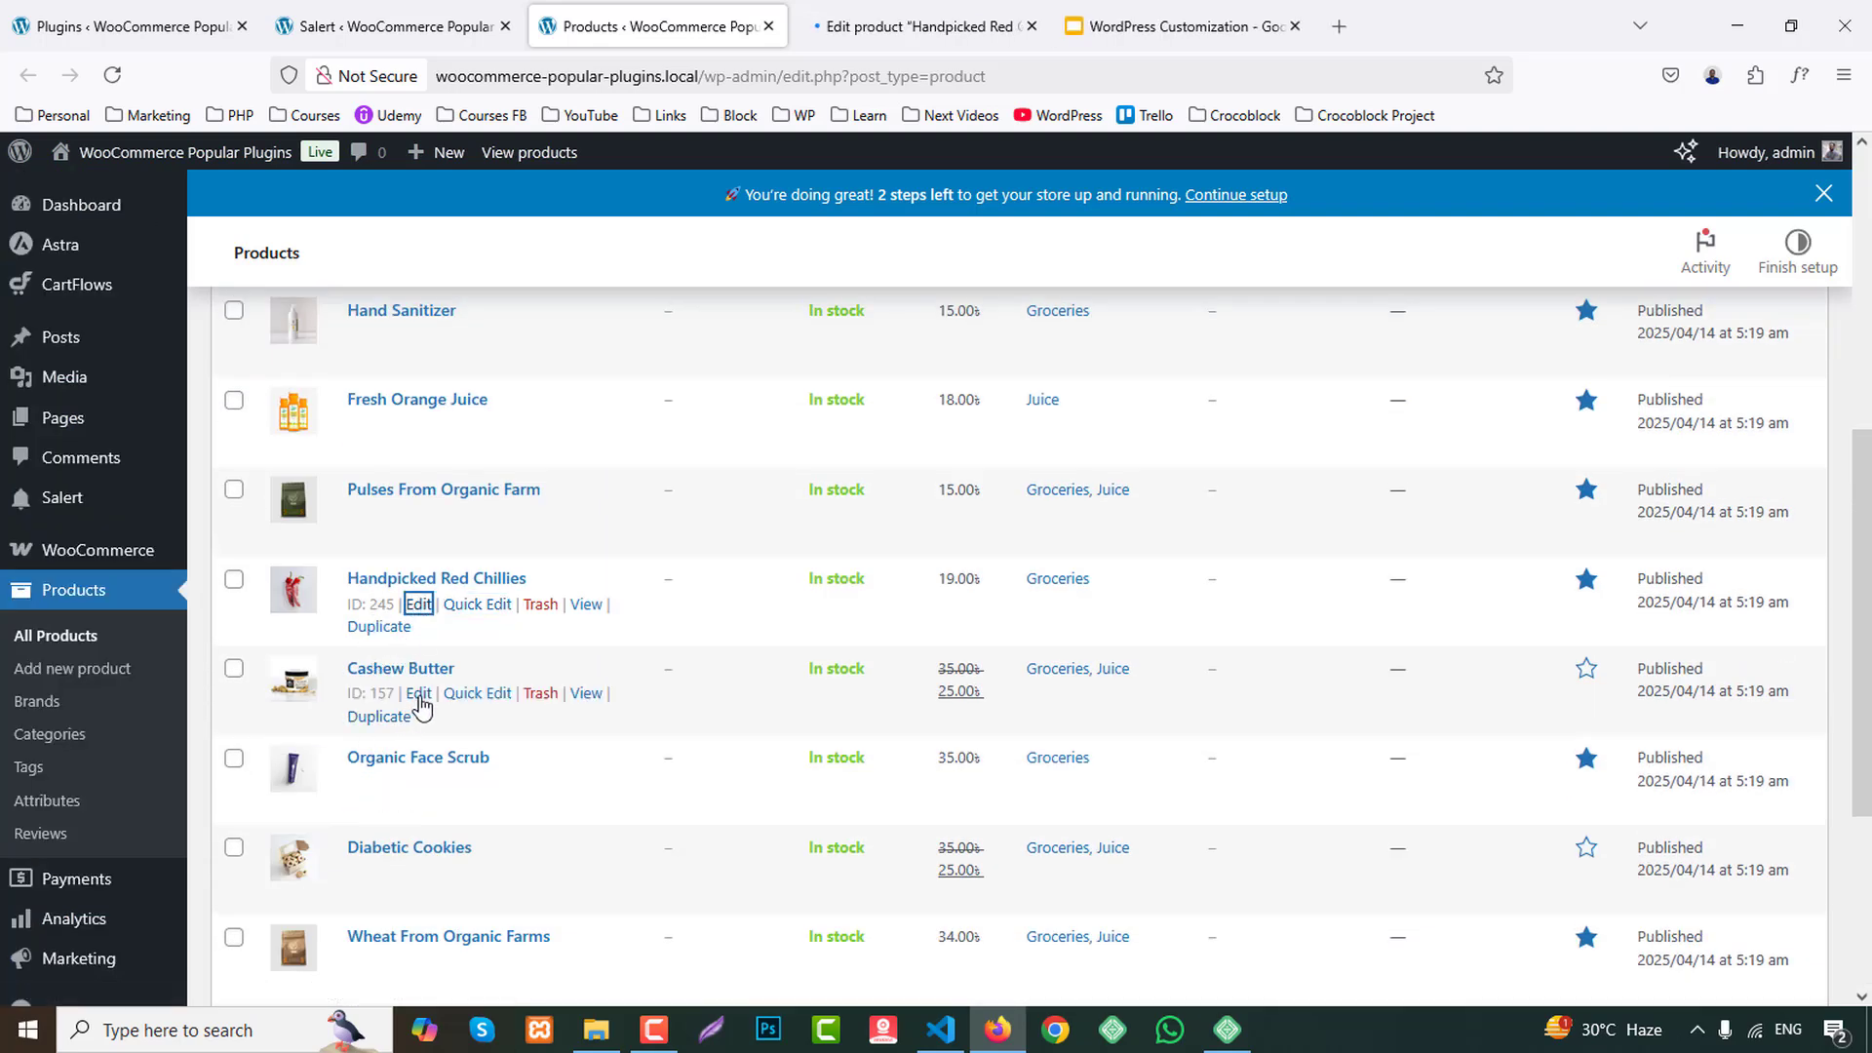
Copy the file URL of red-chillies.jpg from Handpicked Red Chillies' product image and paste it as Product 2's image path in Salert.
{"action": "left_click", "coordinate": [907, 26]}
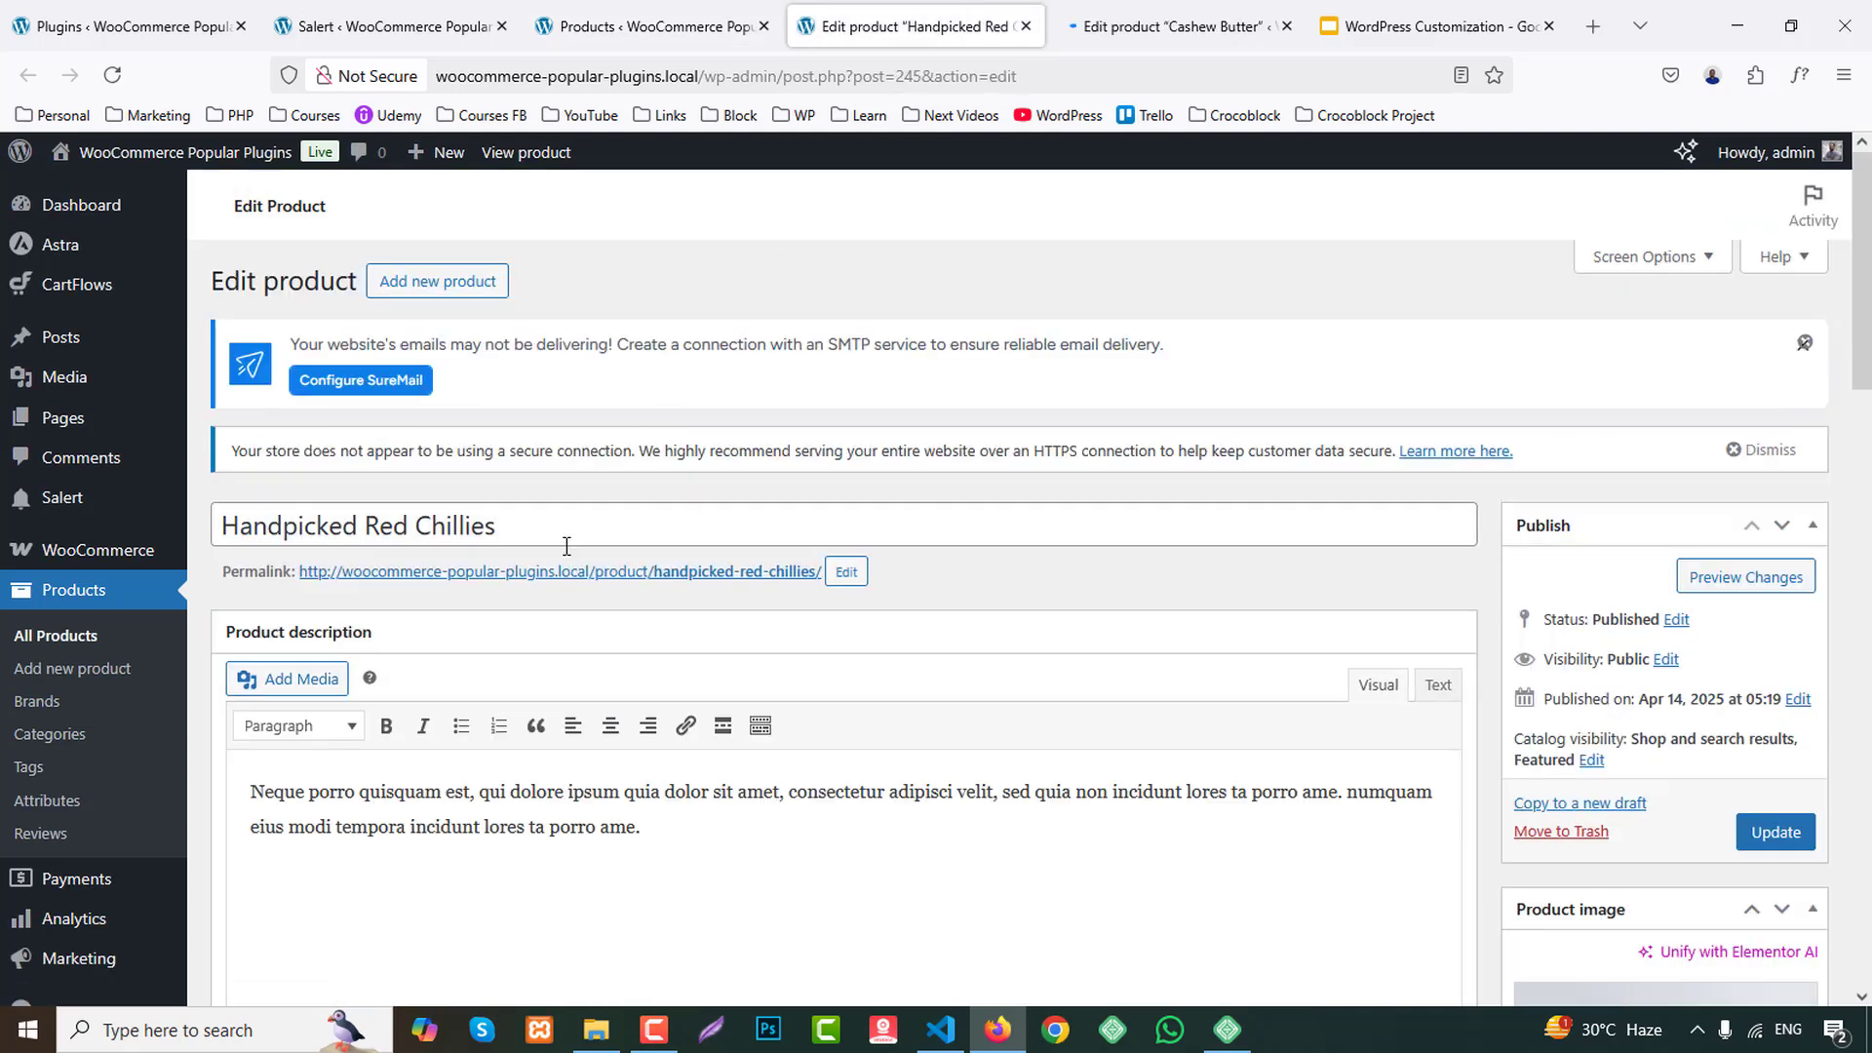
{"action": "scroll", "coordinate": [1702, 619], "scroll_direction": "down", "scroll_amount": 8}
{"action": "left_click", "coordinate": [1701, 620]}
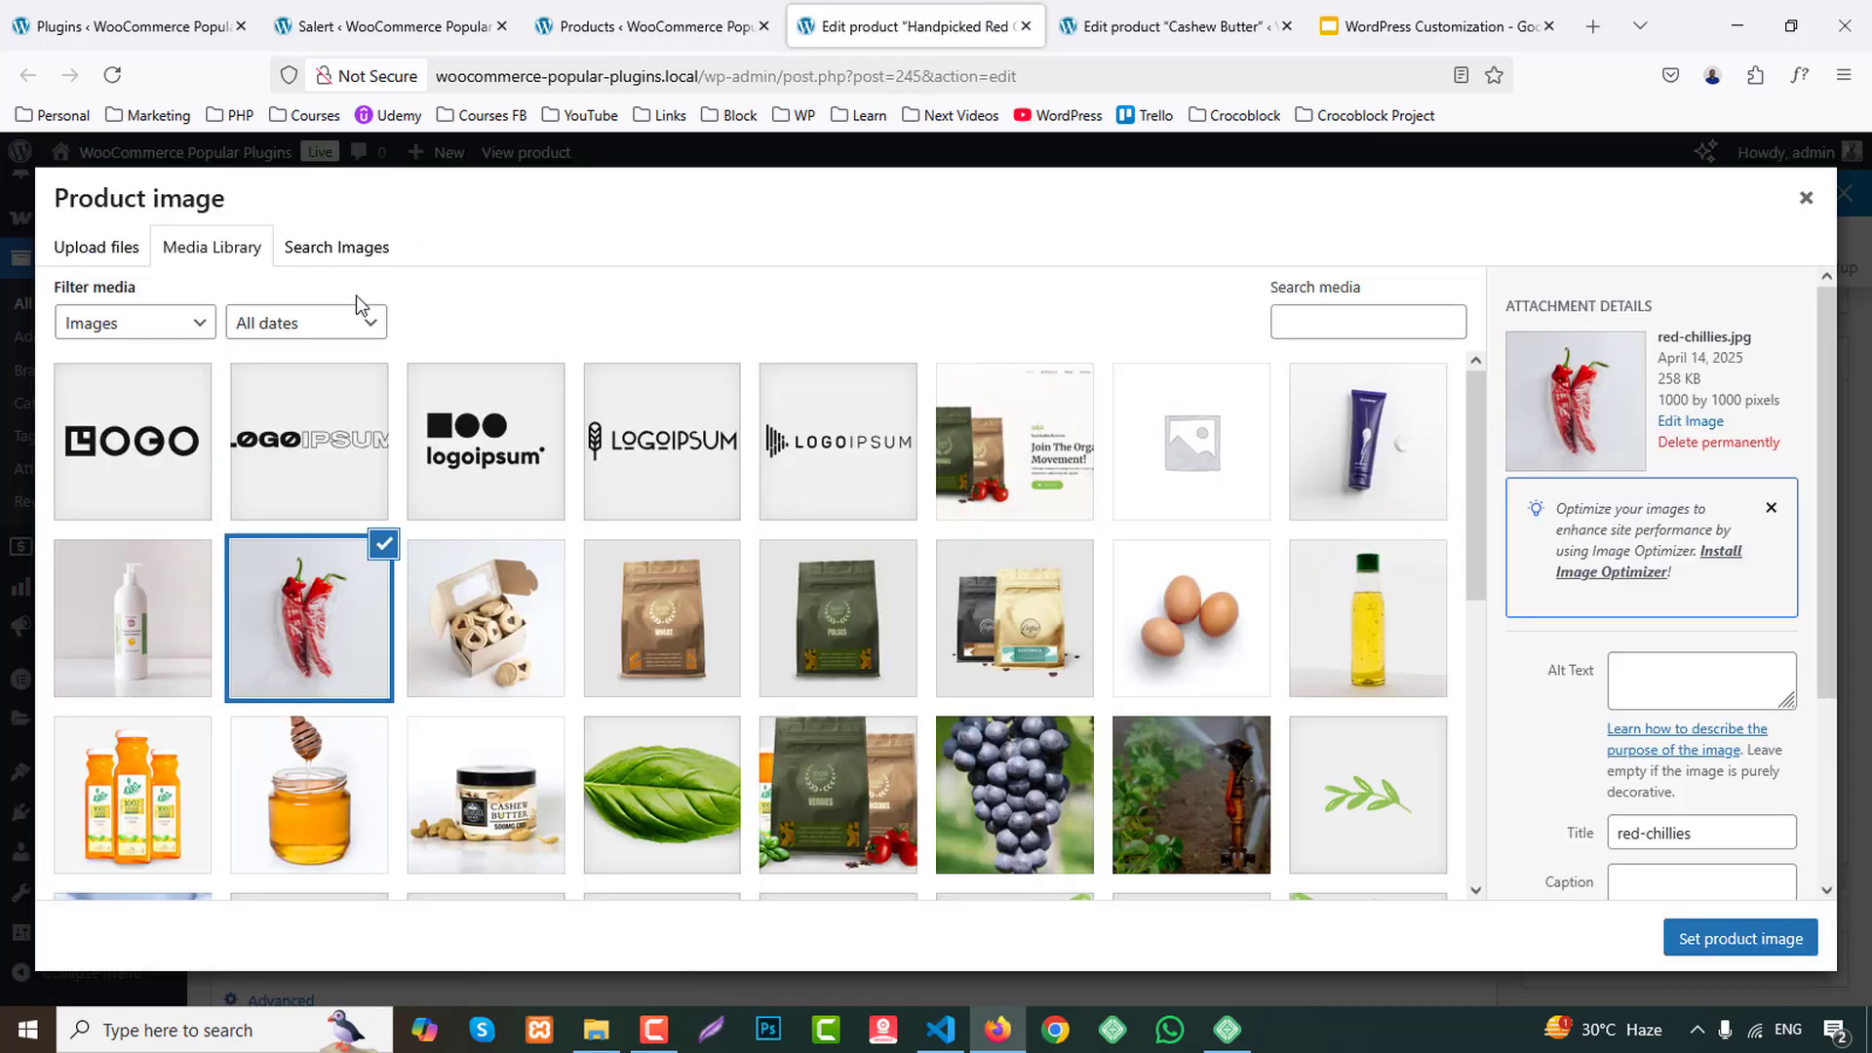
{"action": "scroll", "coordinate": [1706, 780], "scroll_direction": "down", "scroll_amount": 3}
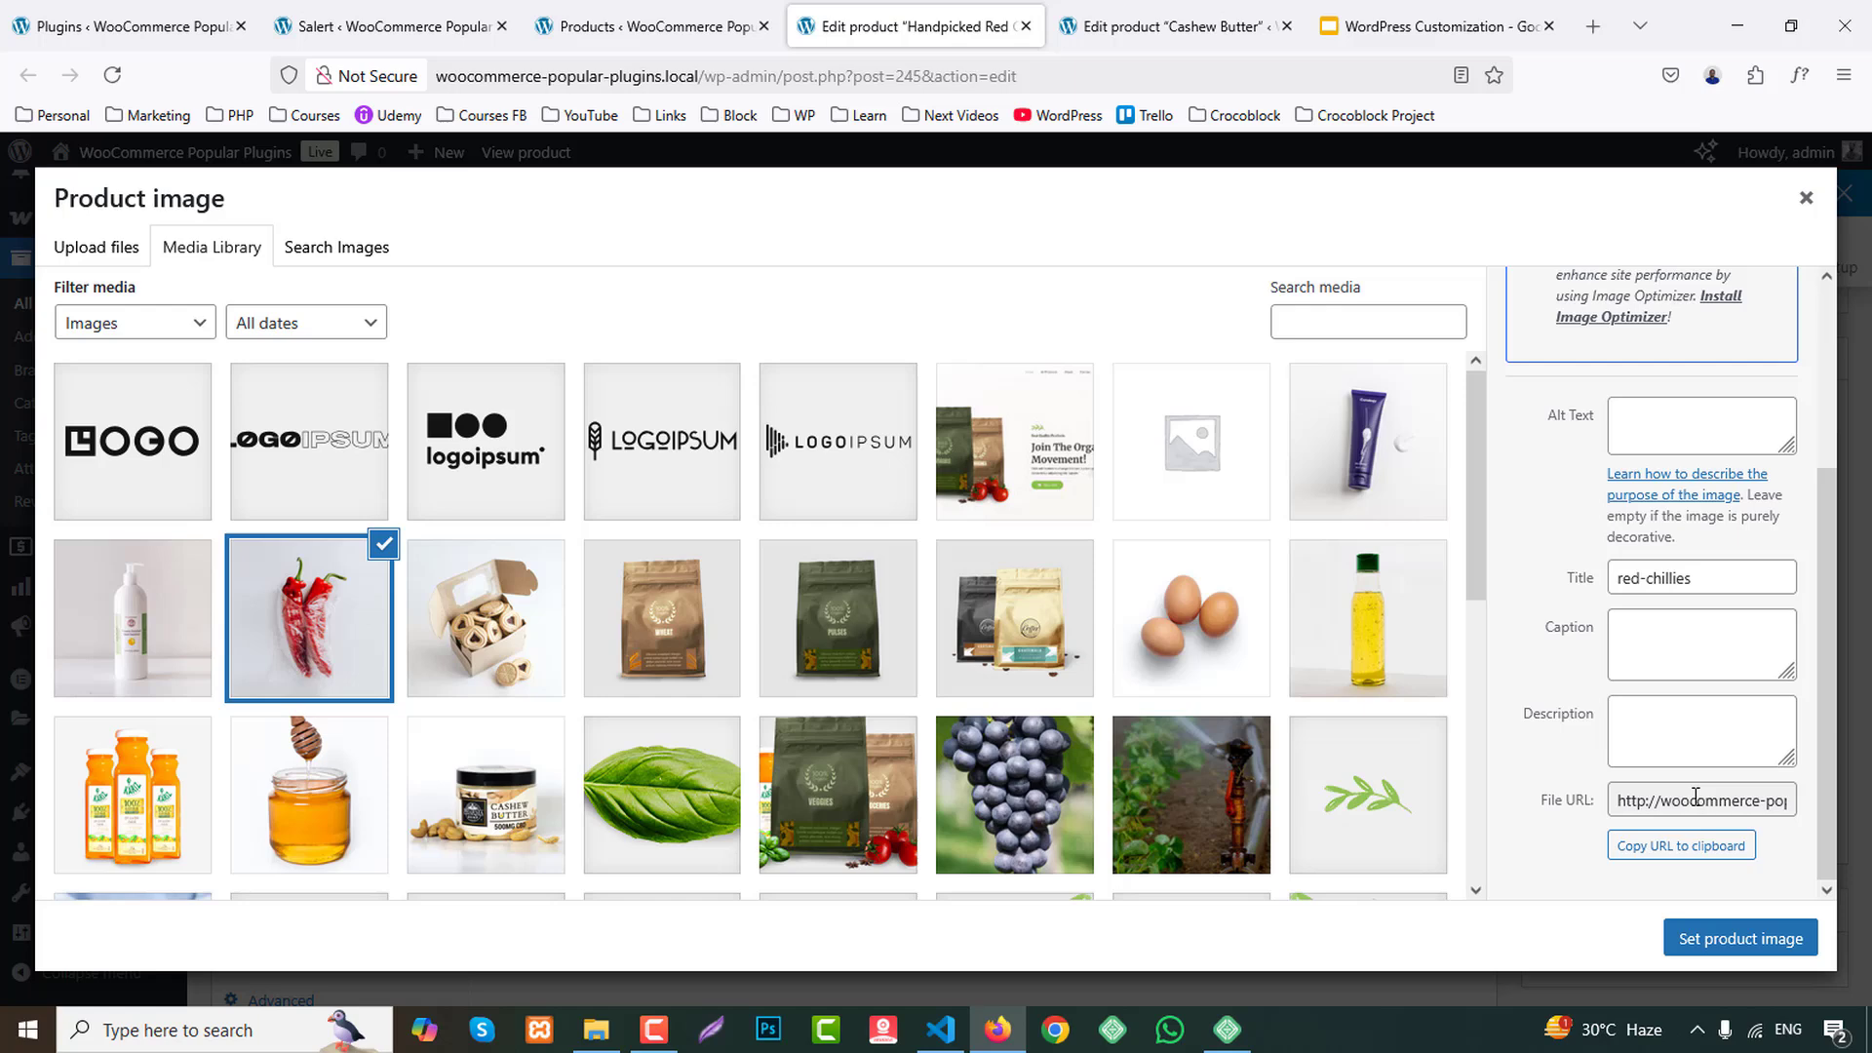
{"action": "left_click", "coordinate": [1681, 845]}
{"action": "left_click", "coordinate": [390, 26]}
{"action": "left_click", "coordinate": [819, 871]}
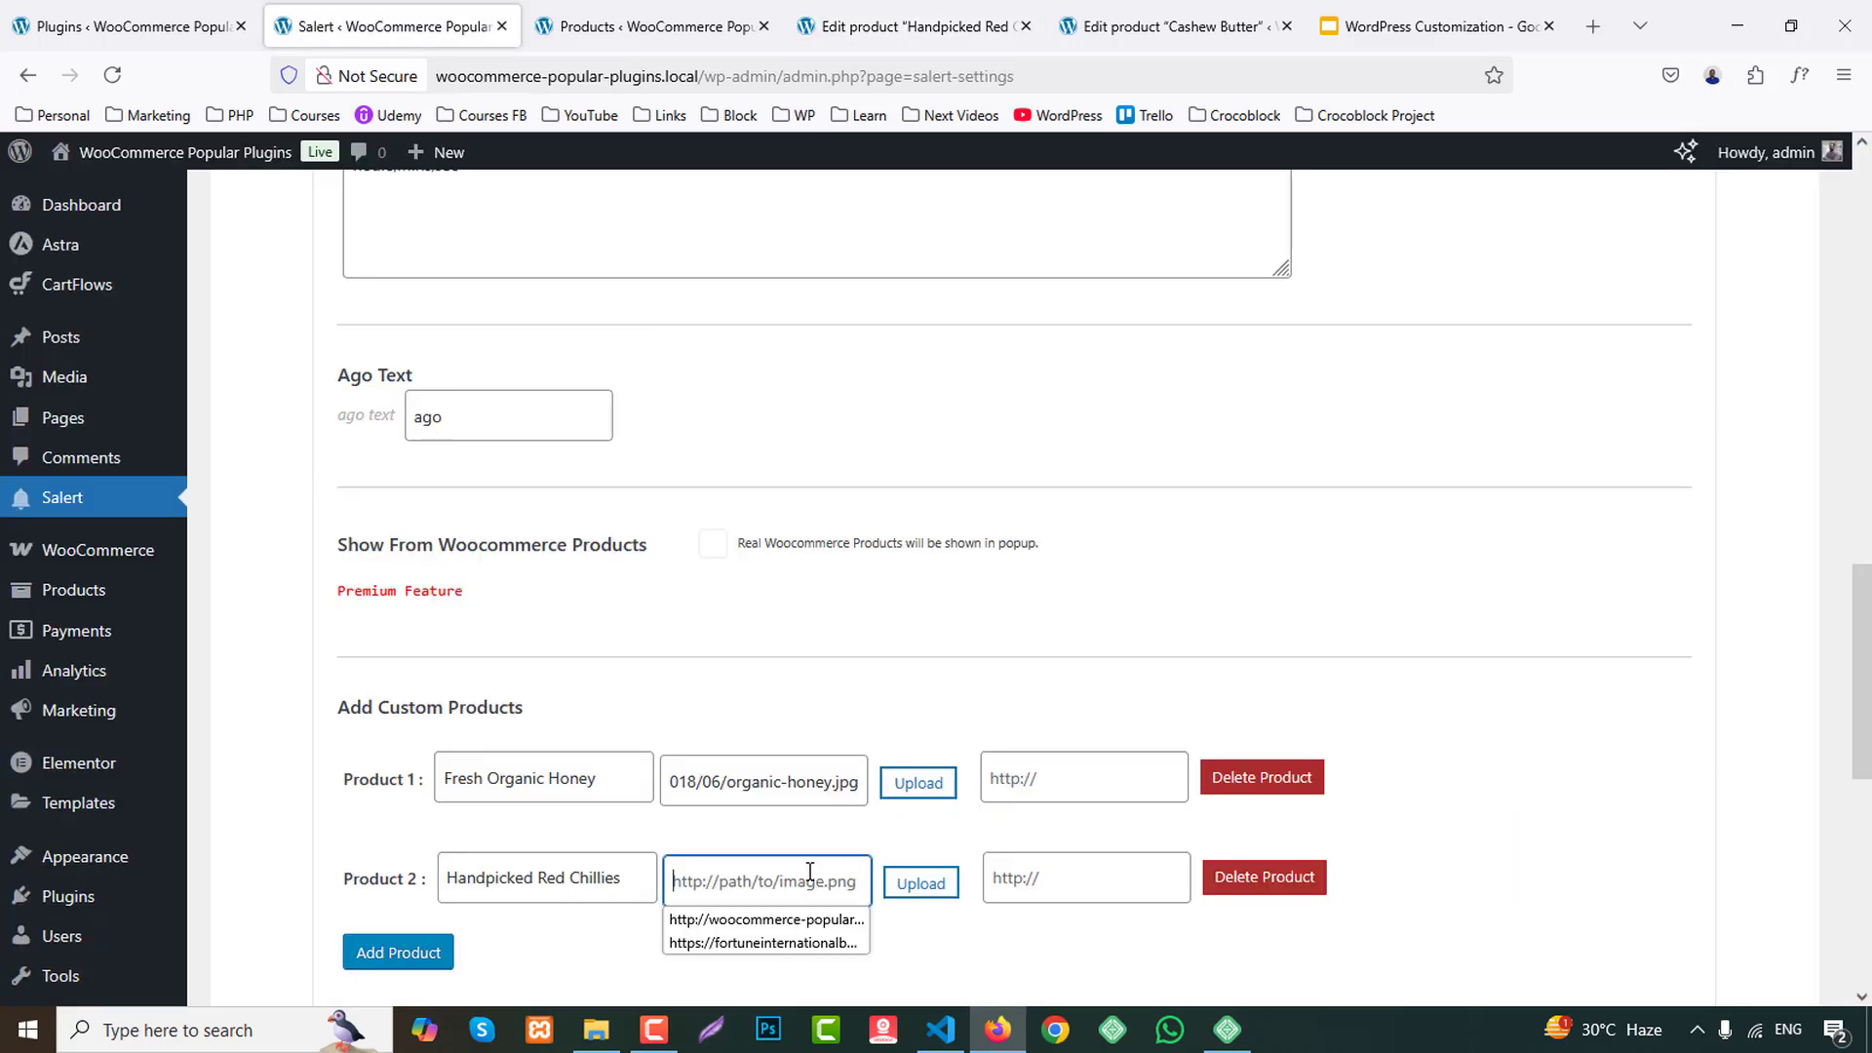
{"action": "key", "text": "ctrl+v"}
Look at the media library picker for Product 2's image, close it without selecting anything, and focus Product 1's link field.
{"action": "left_click", "coordinate": [921, 883]}
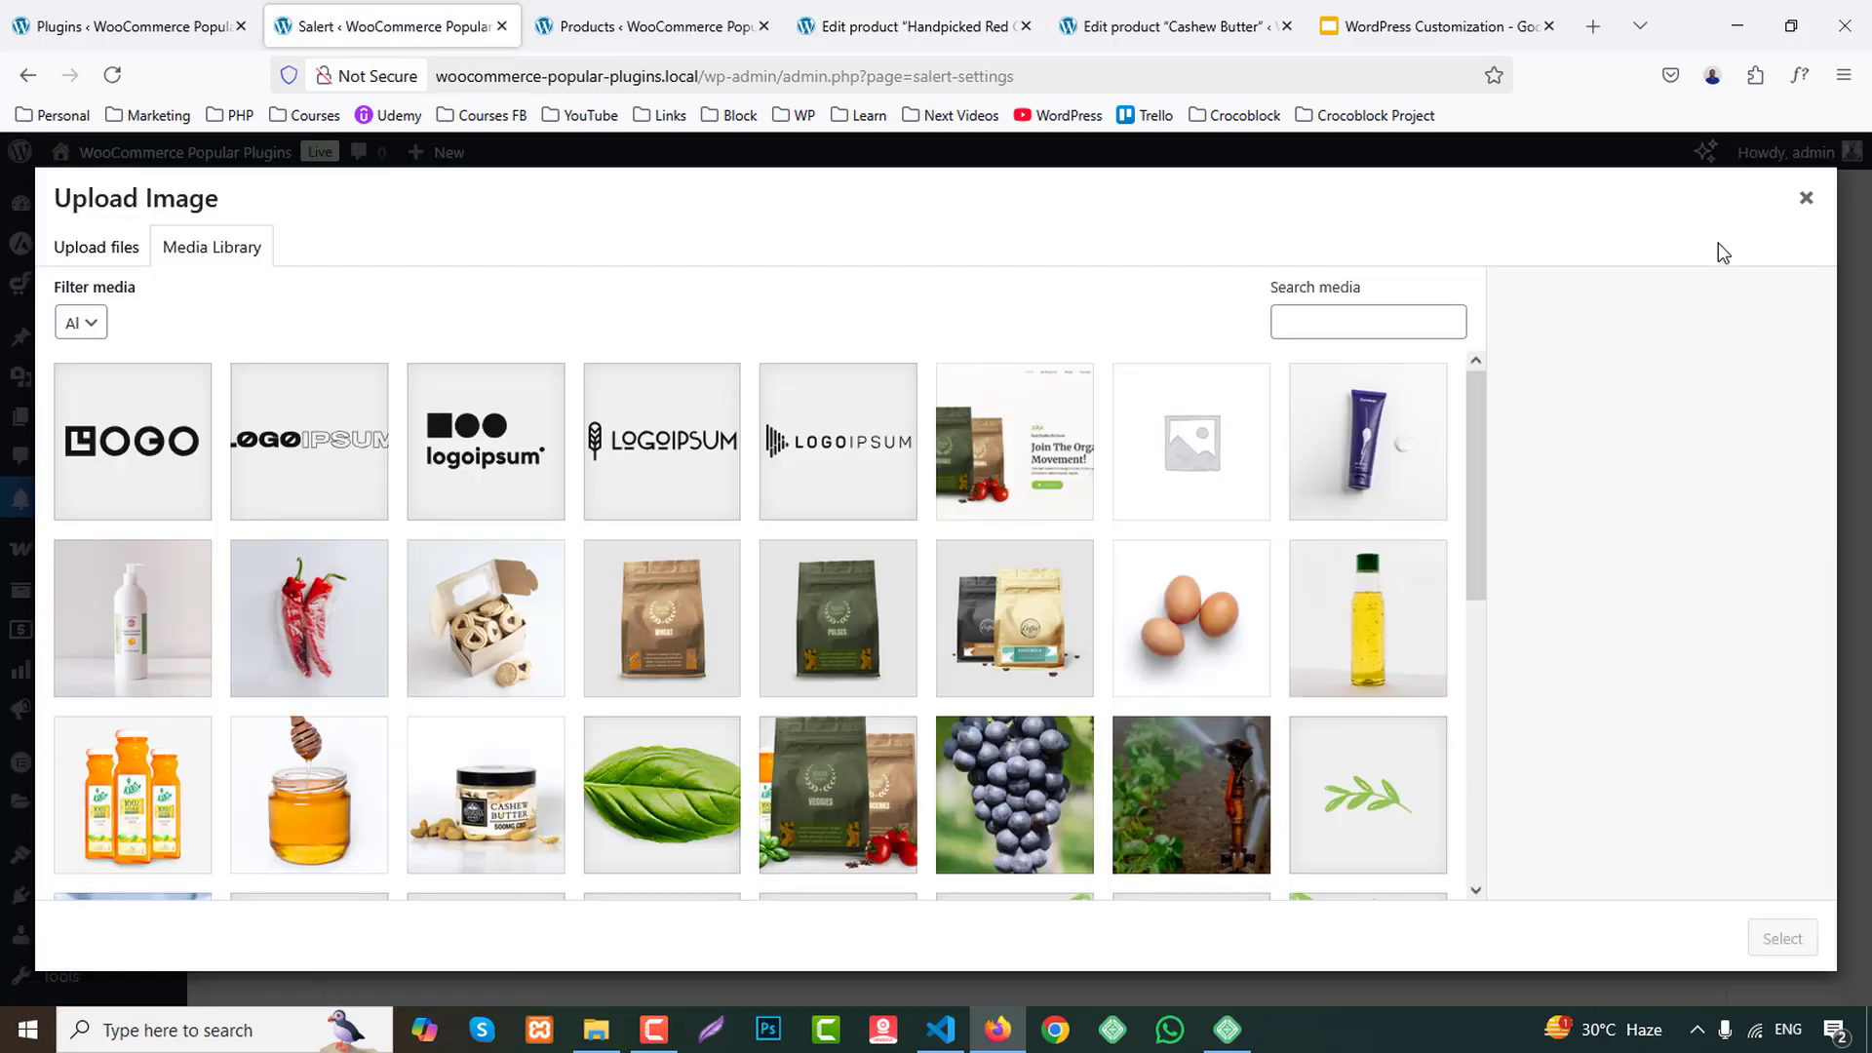
{"action": "left_click", "coordinate": [1805, 198]}
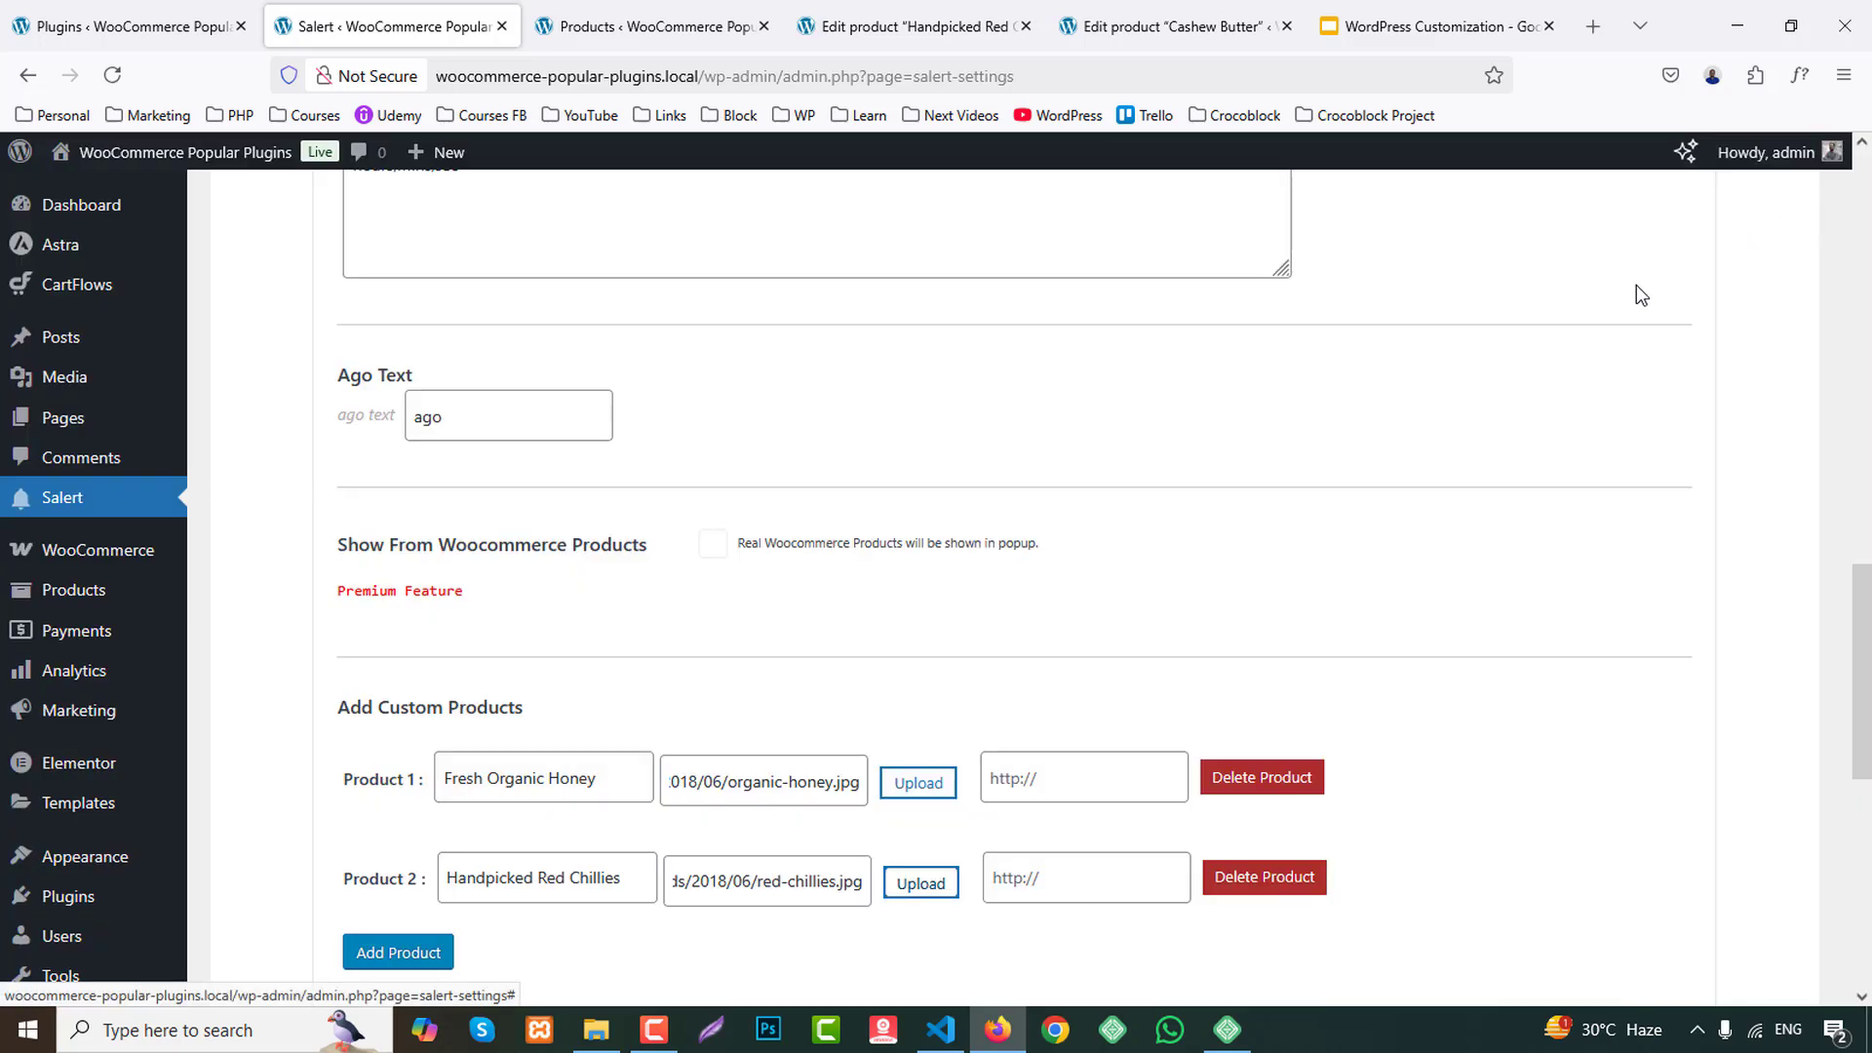
{"action": "left_click", "coordinate": [1020, 788]}
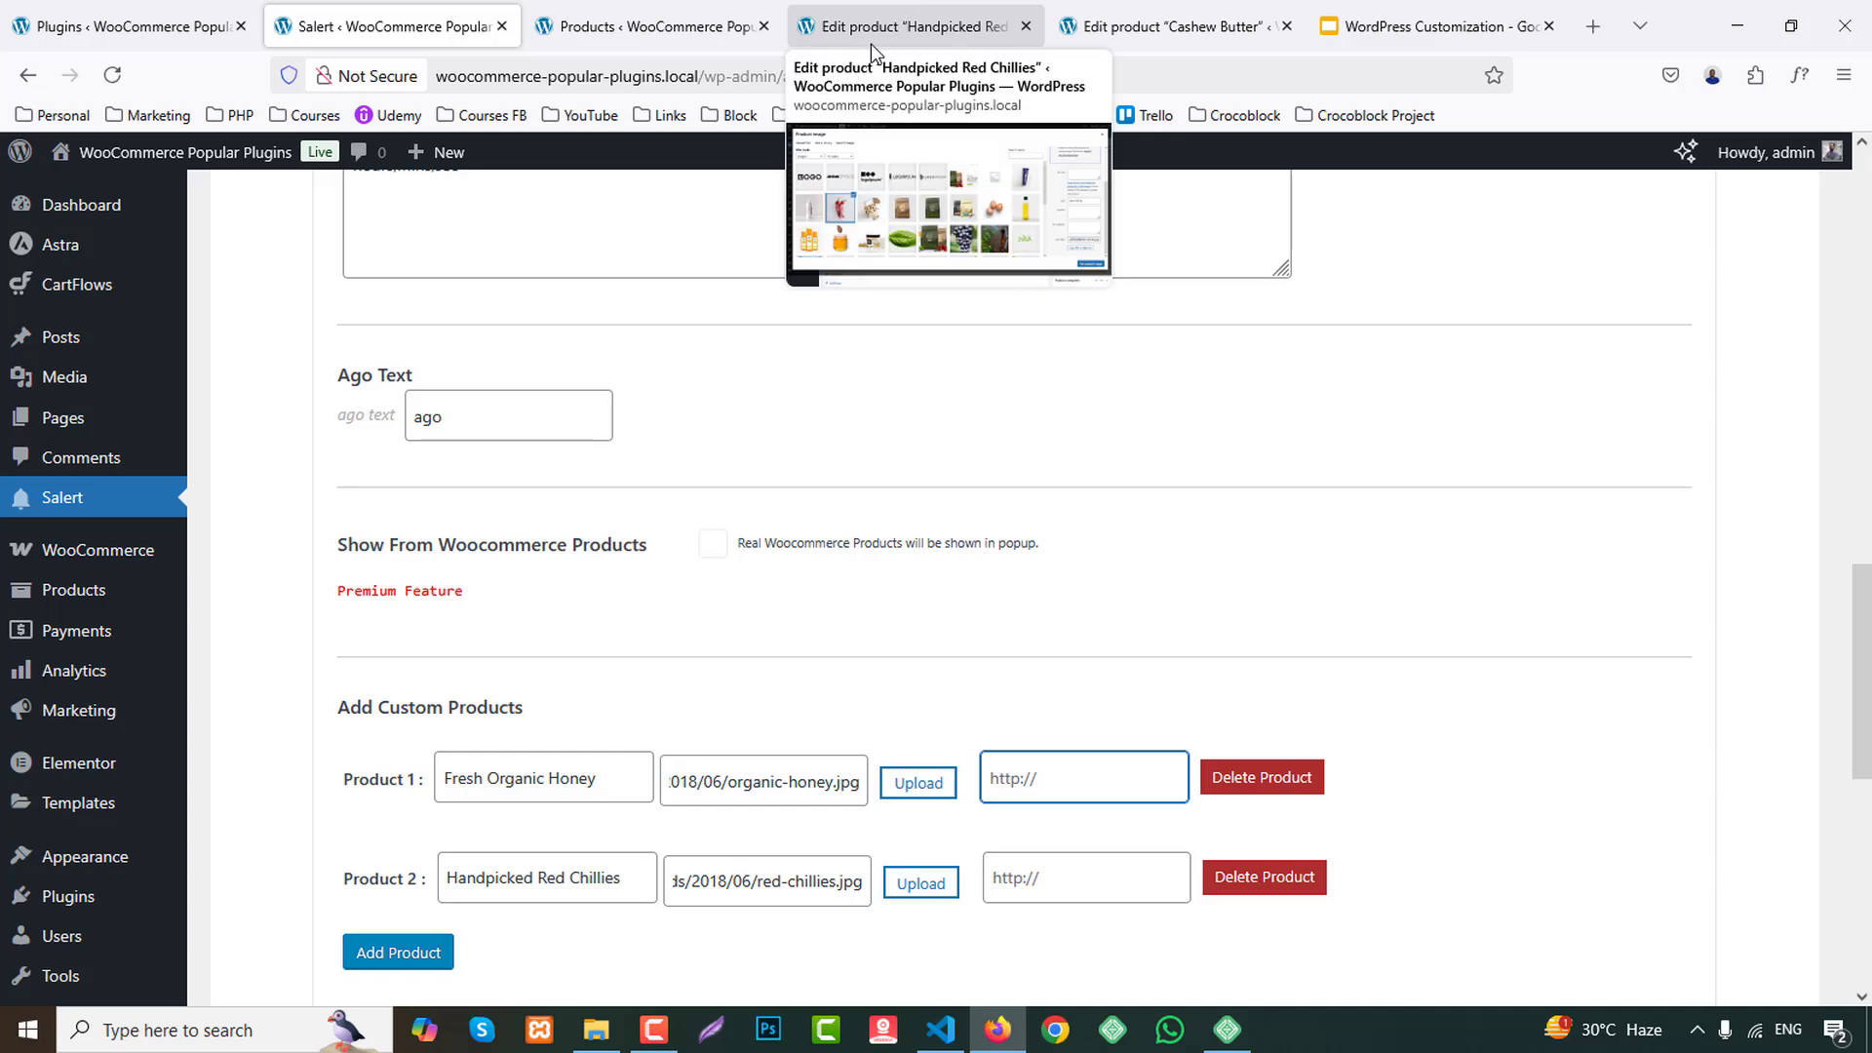
Copy the Cashew Butter title from its edit page, add a third custom product in Salert and paste it as the name.
{"action": "left_click", "coordinate": [1165, 27]}
{"action": "scroll", "coordinate": [443, 532], "scroll_direction": "up", "scroll_amount": 1}
{"action": "left_click_drag", "start_coordinate": [442, 531], "coordinate": [64, 500]}
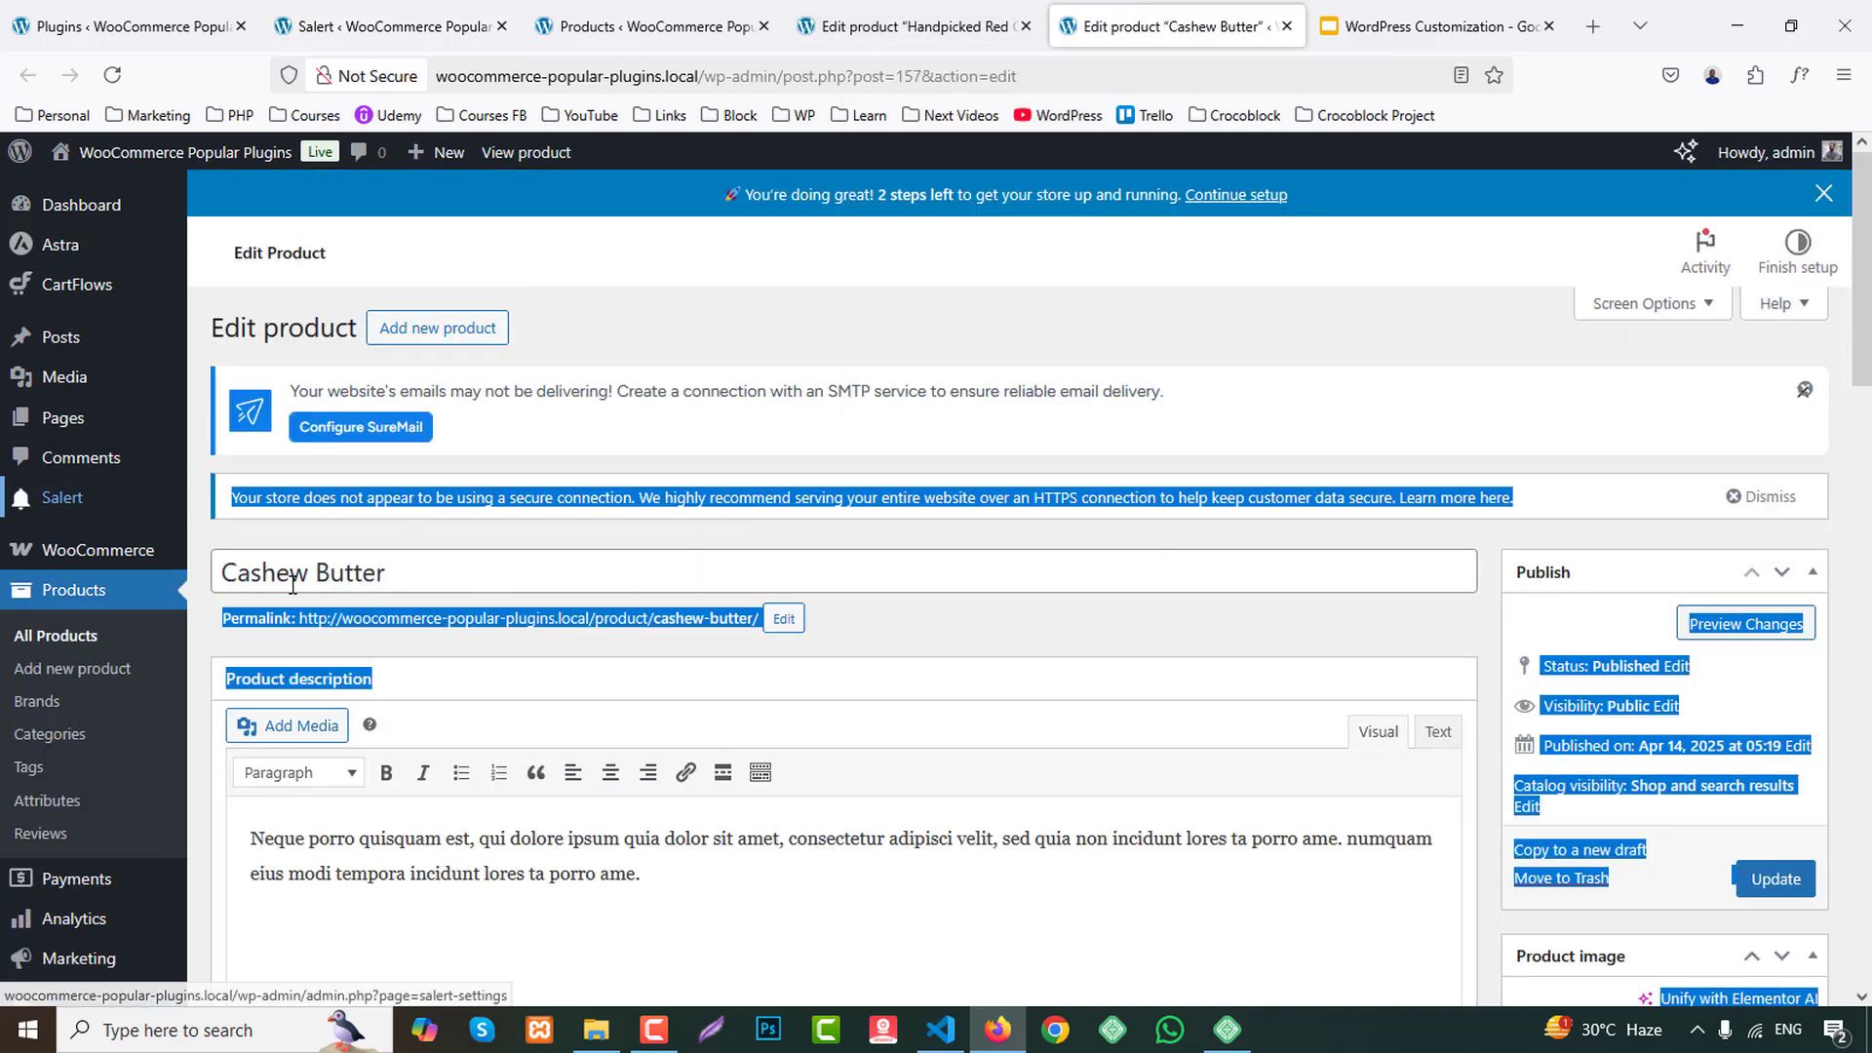
{"action": "left_click", "coordinate": [552, 579]}
{"action": "key", "text": "ctrl+a"}
{"action": "left_click", "coordinate": [390, 26]}
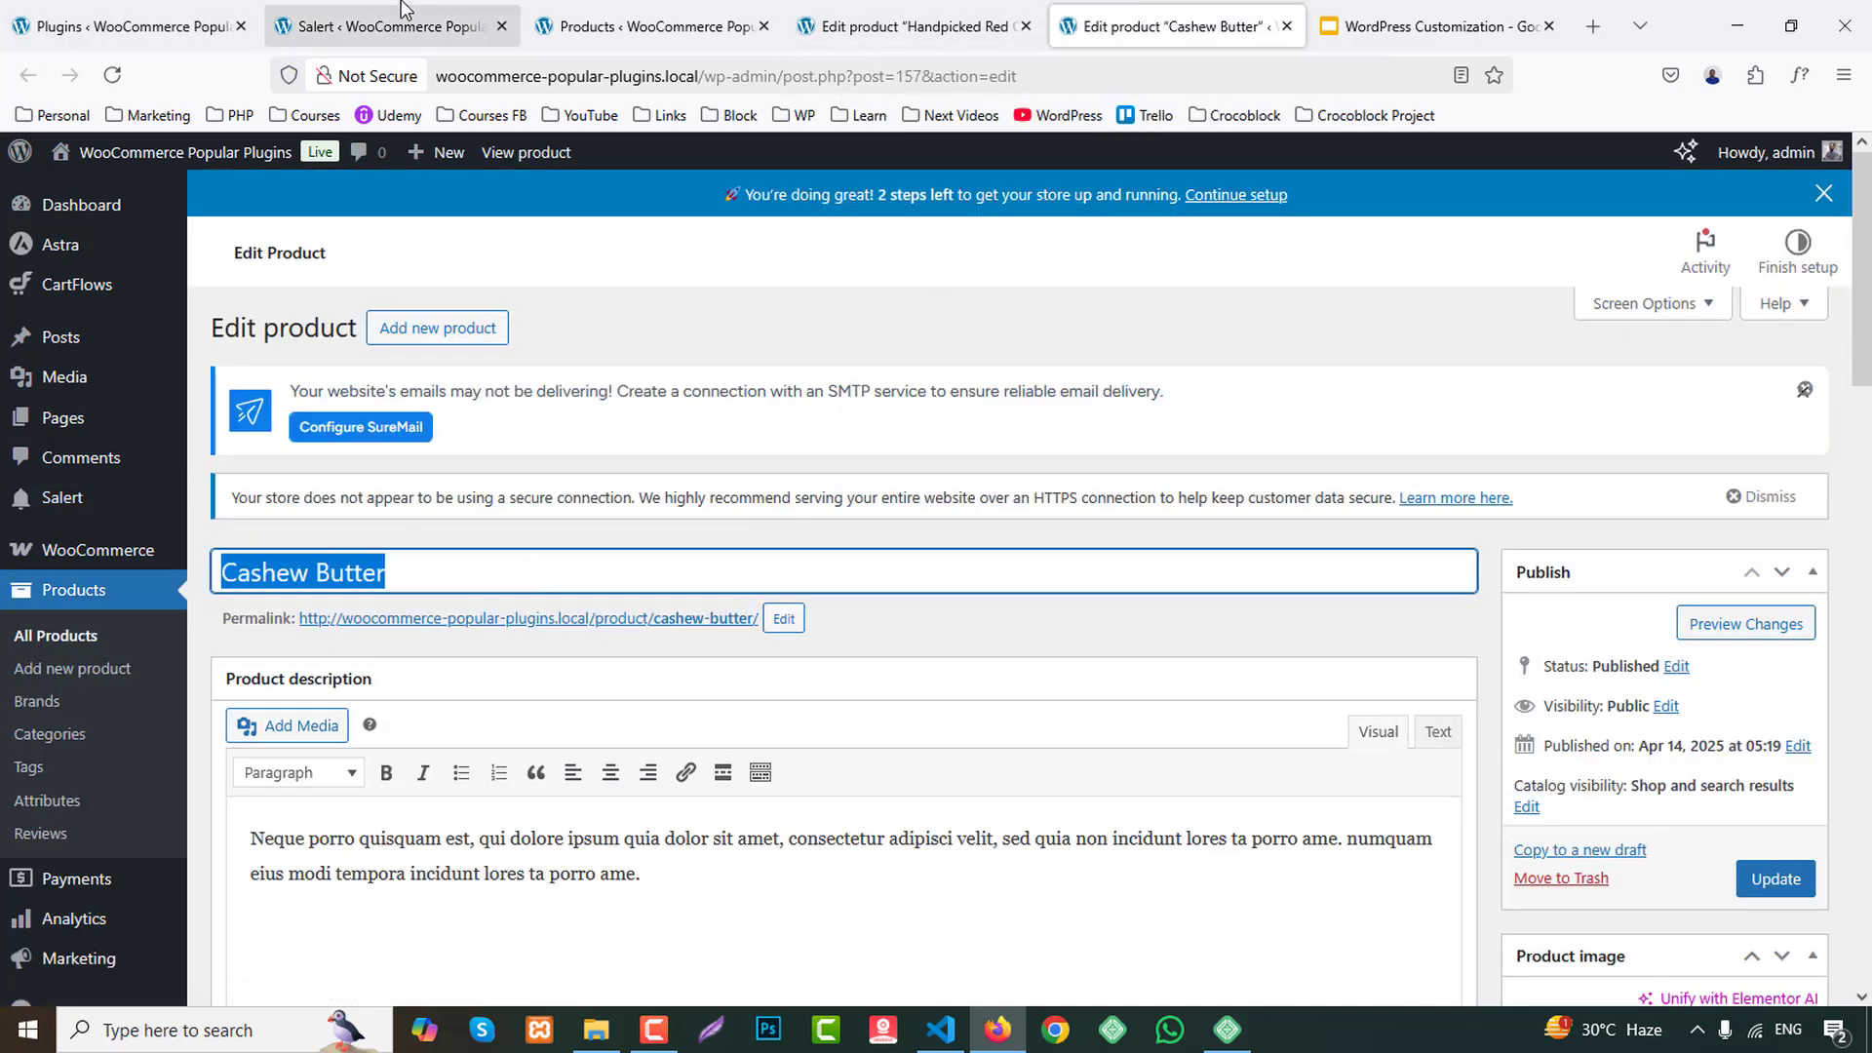
{"action": "scroll", "coordinate": [805, 825], "scroll_direction": "down", "scroll_amount": 1}
{"action": "left_click", "coordinate": [429, 835]}
{"action": "left_click", "coordinate": [561, 840]}
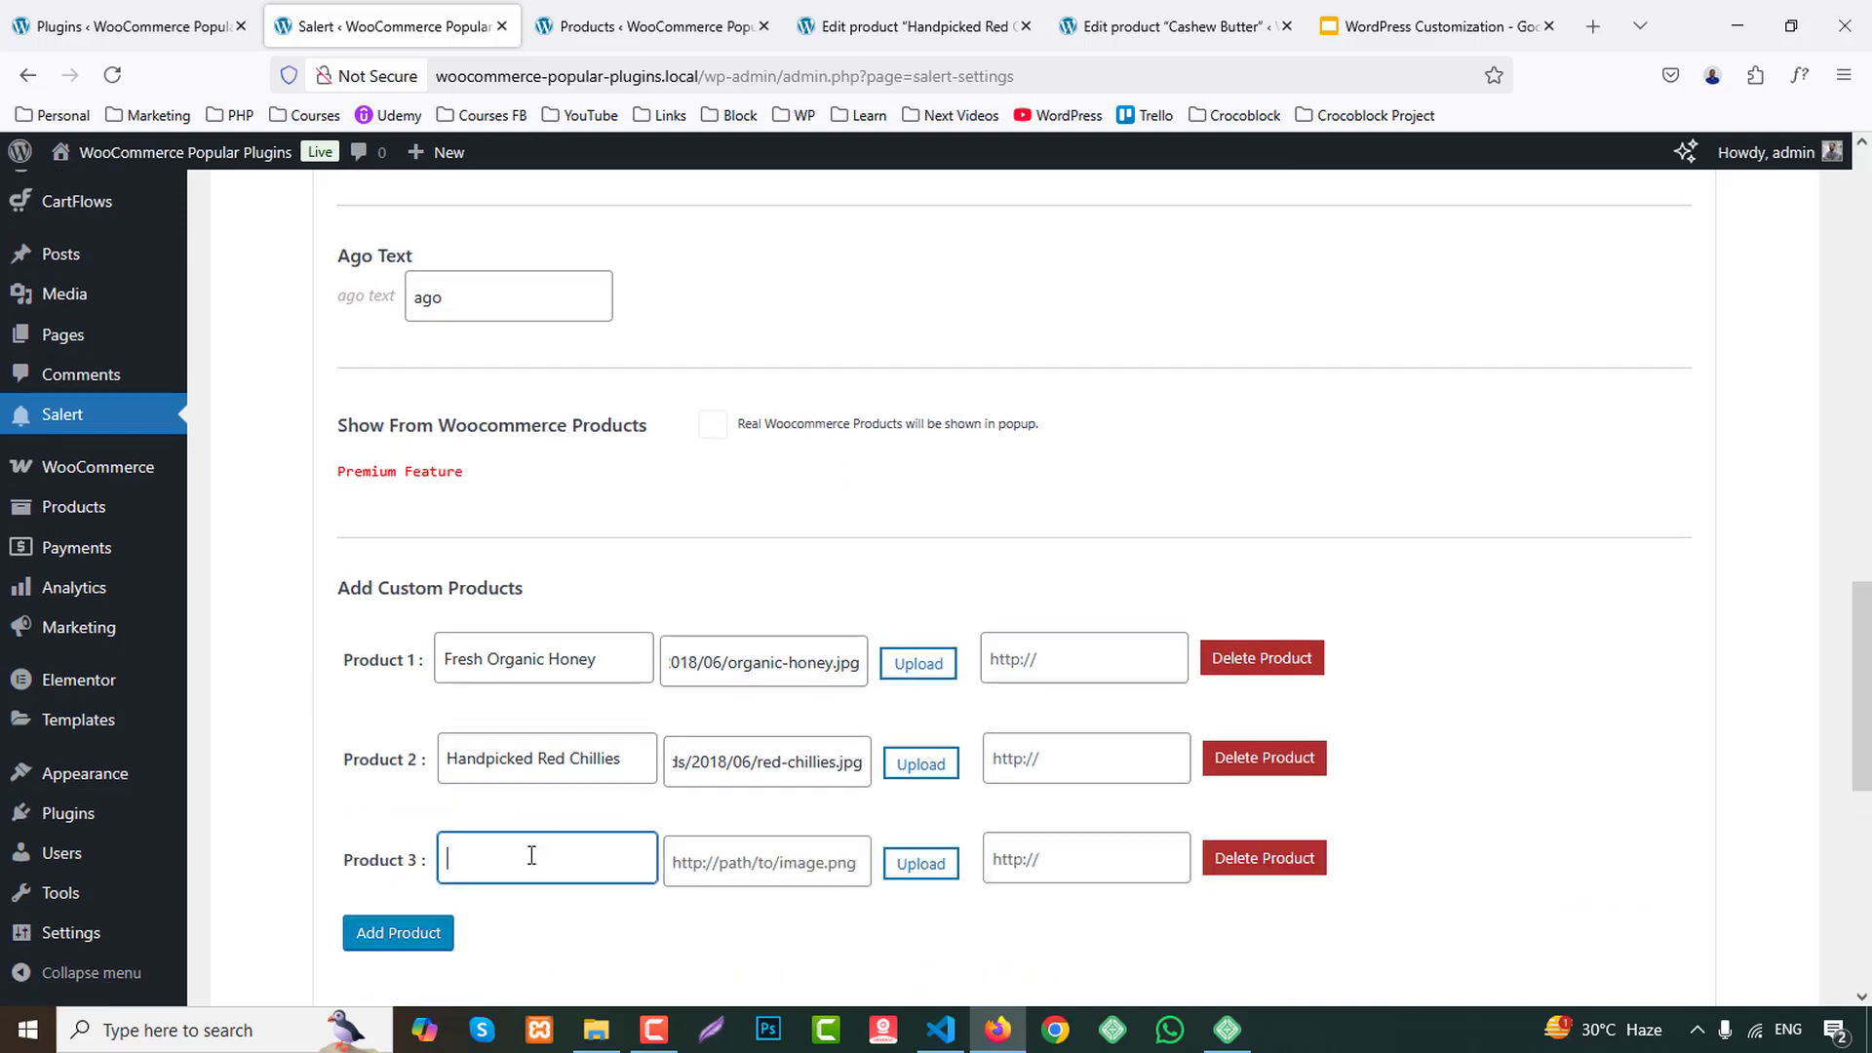
{"action": "key", "text": "ctrl+v"}
Copy the file URL of cashew-butter-500.jpg from Cashew Butter's product image and paste it as Product 3's image path in Salert.
{"action": "left_click", "coordinate": [1192, 10]}
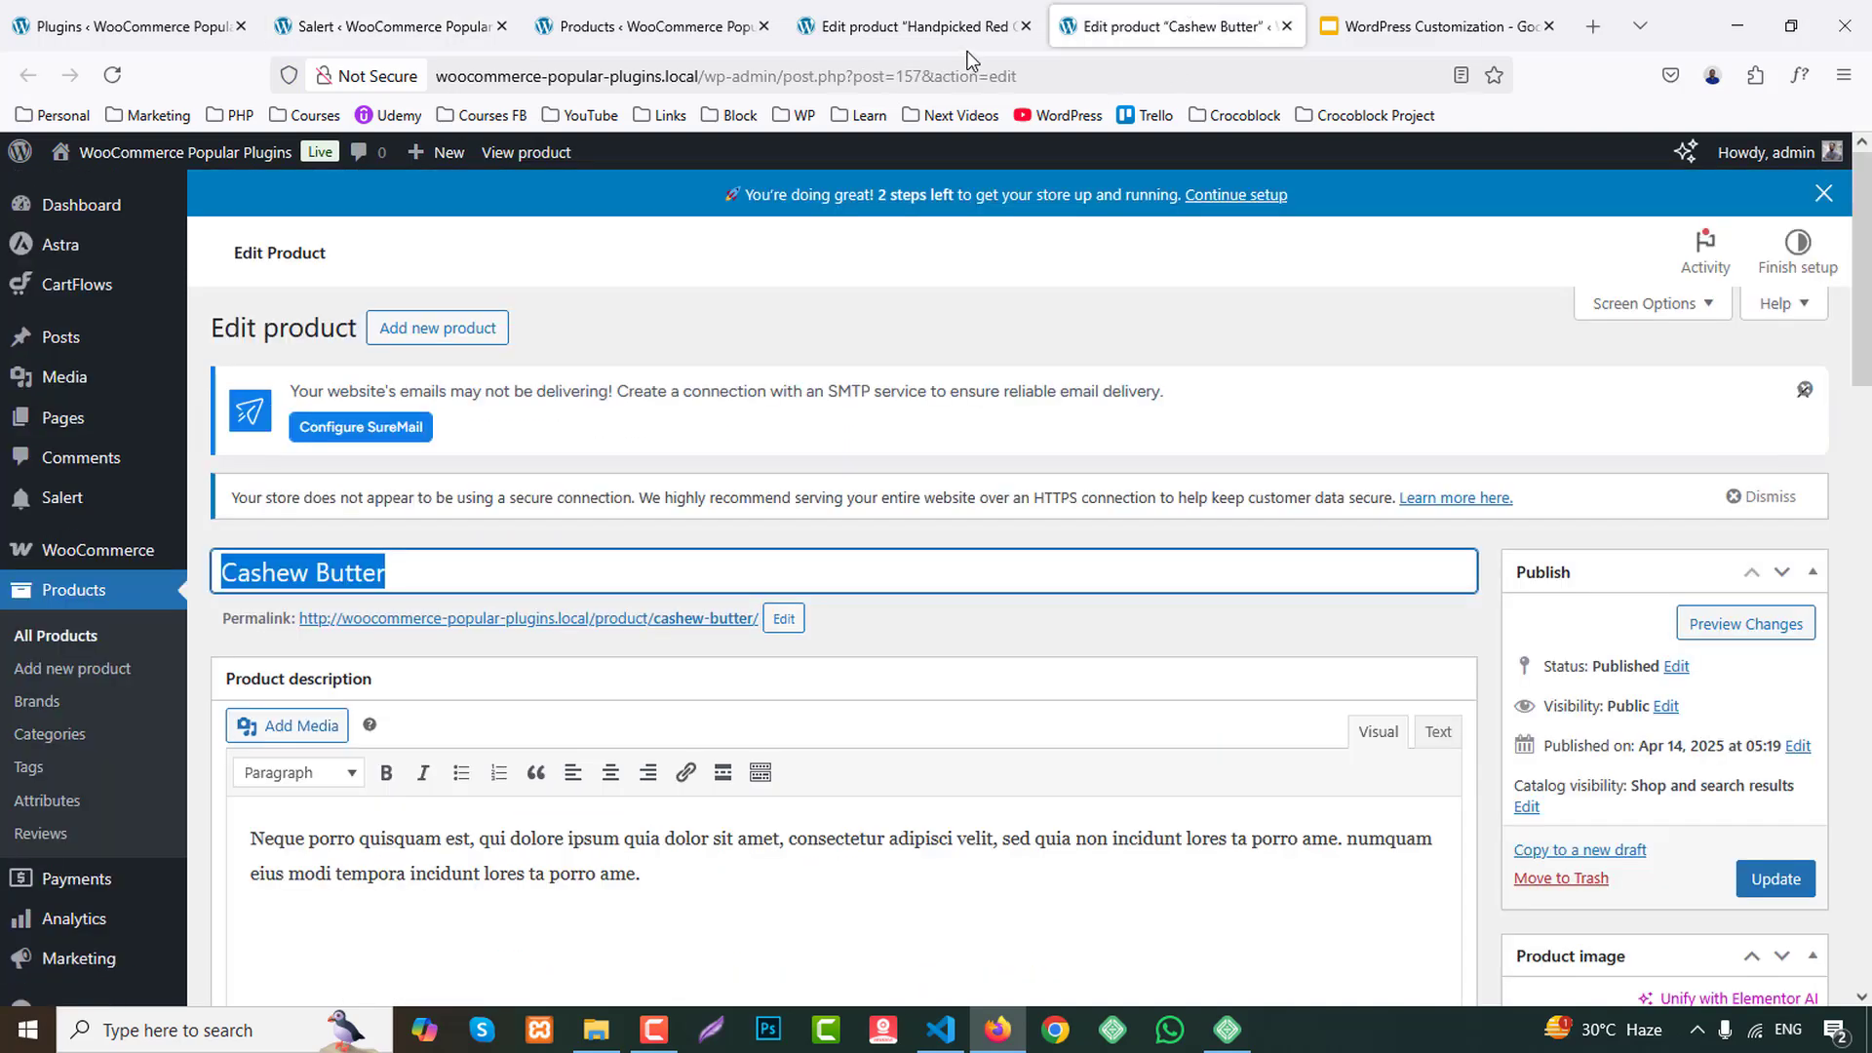
{"action": "scroll", "coordinate": [975, 585], "scroll_direction": "down", "scroll_amount": 5}
{"action": "left_click", "coordinate": [1700, 780]}
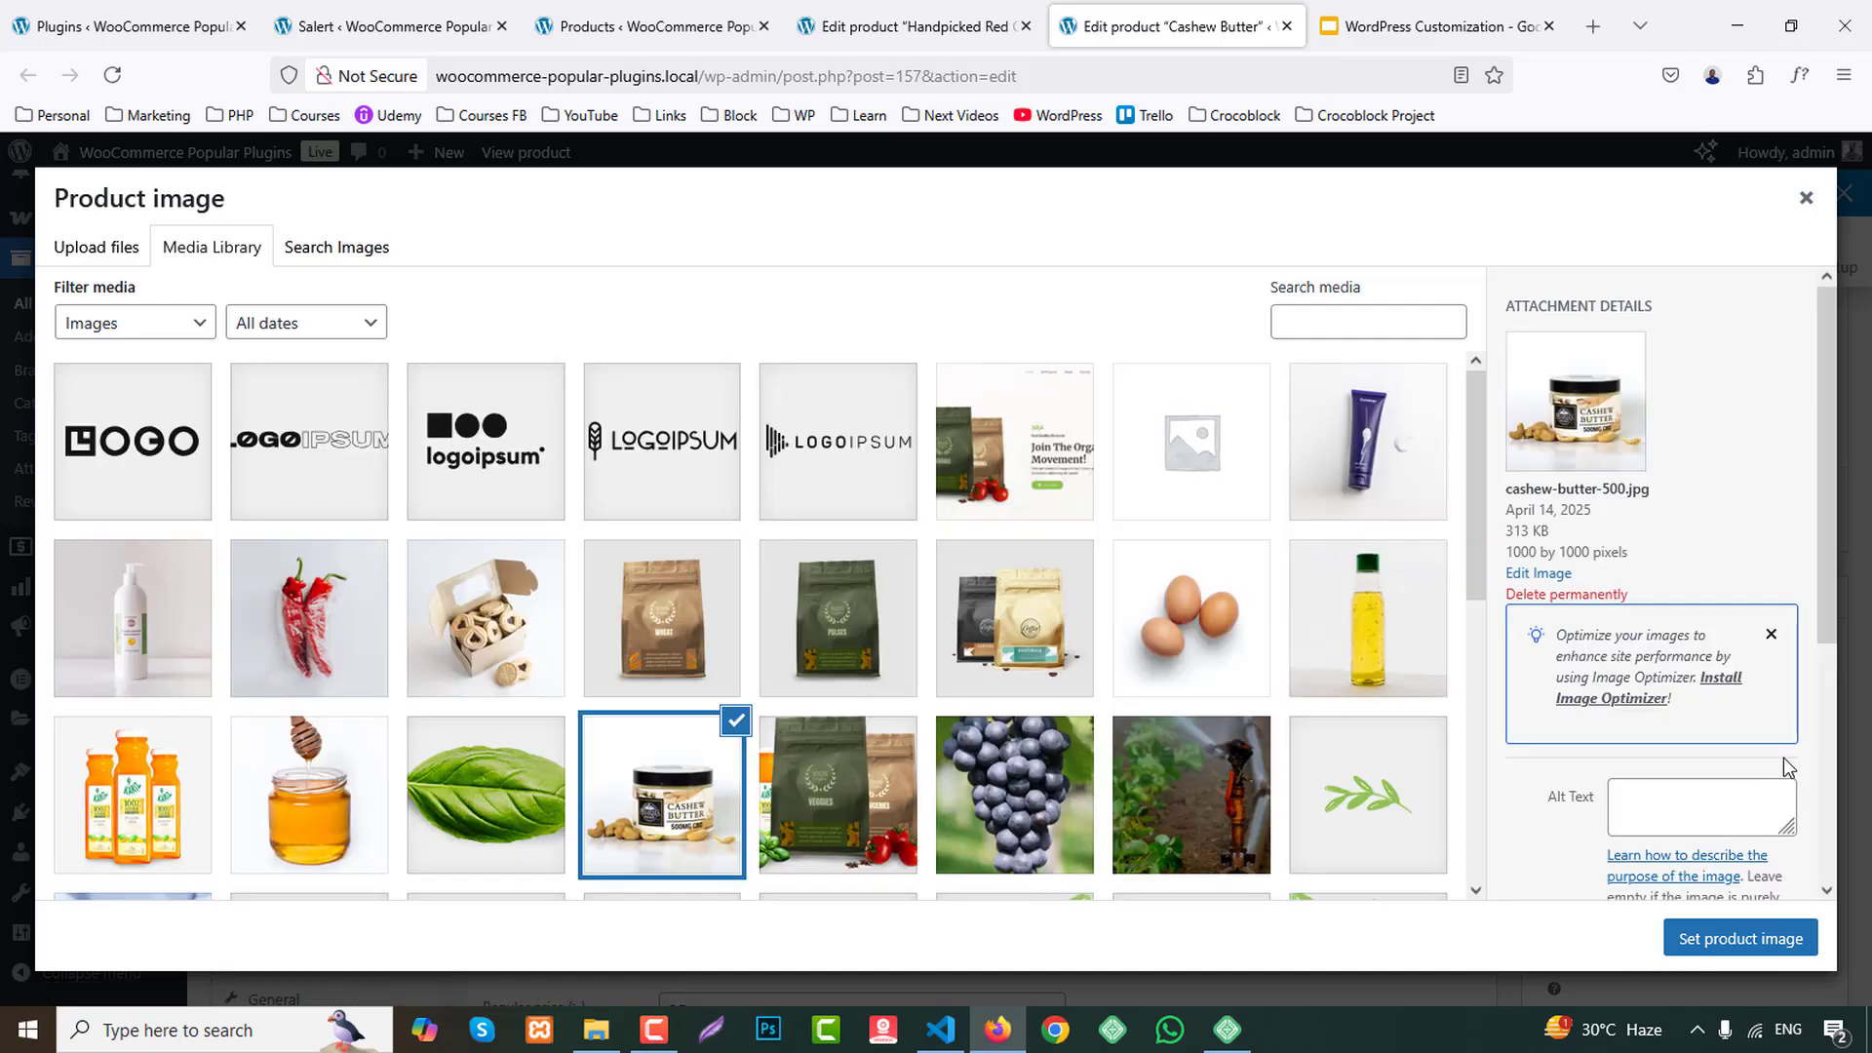
{"action": "scroll", "coordinate": [1677, 761], "scroll_direction": "down", "scroll_amount": 4}
{"action": "left_click", "coordinate": [1682, 846]}
{"action": "left_click", "coordinate": [488, 24]}
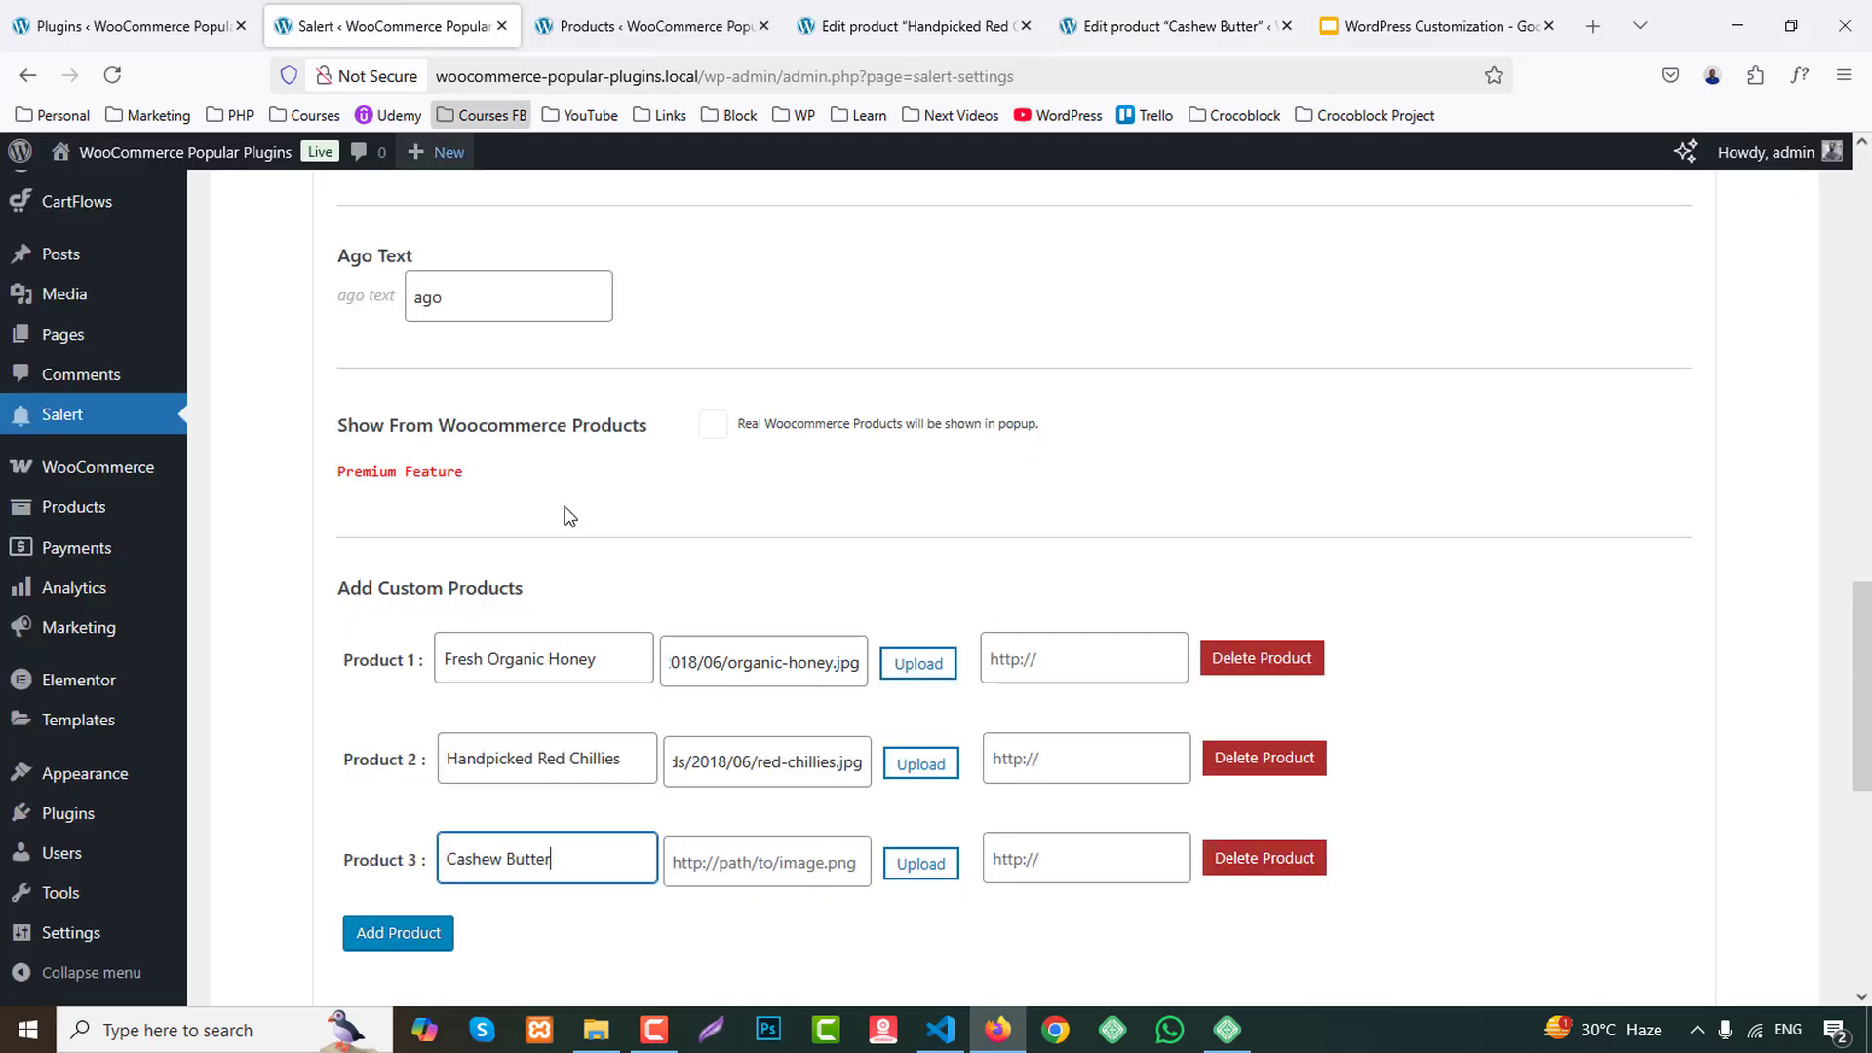
{"action": "scroll", "coordinate": [683, 585], "scroll_direction": "down", "scroll_amount": 2}
{"action": "left_click", "coordinate": [780, 629]}
{"action": "key", "text": "ctrl+v"}
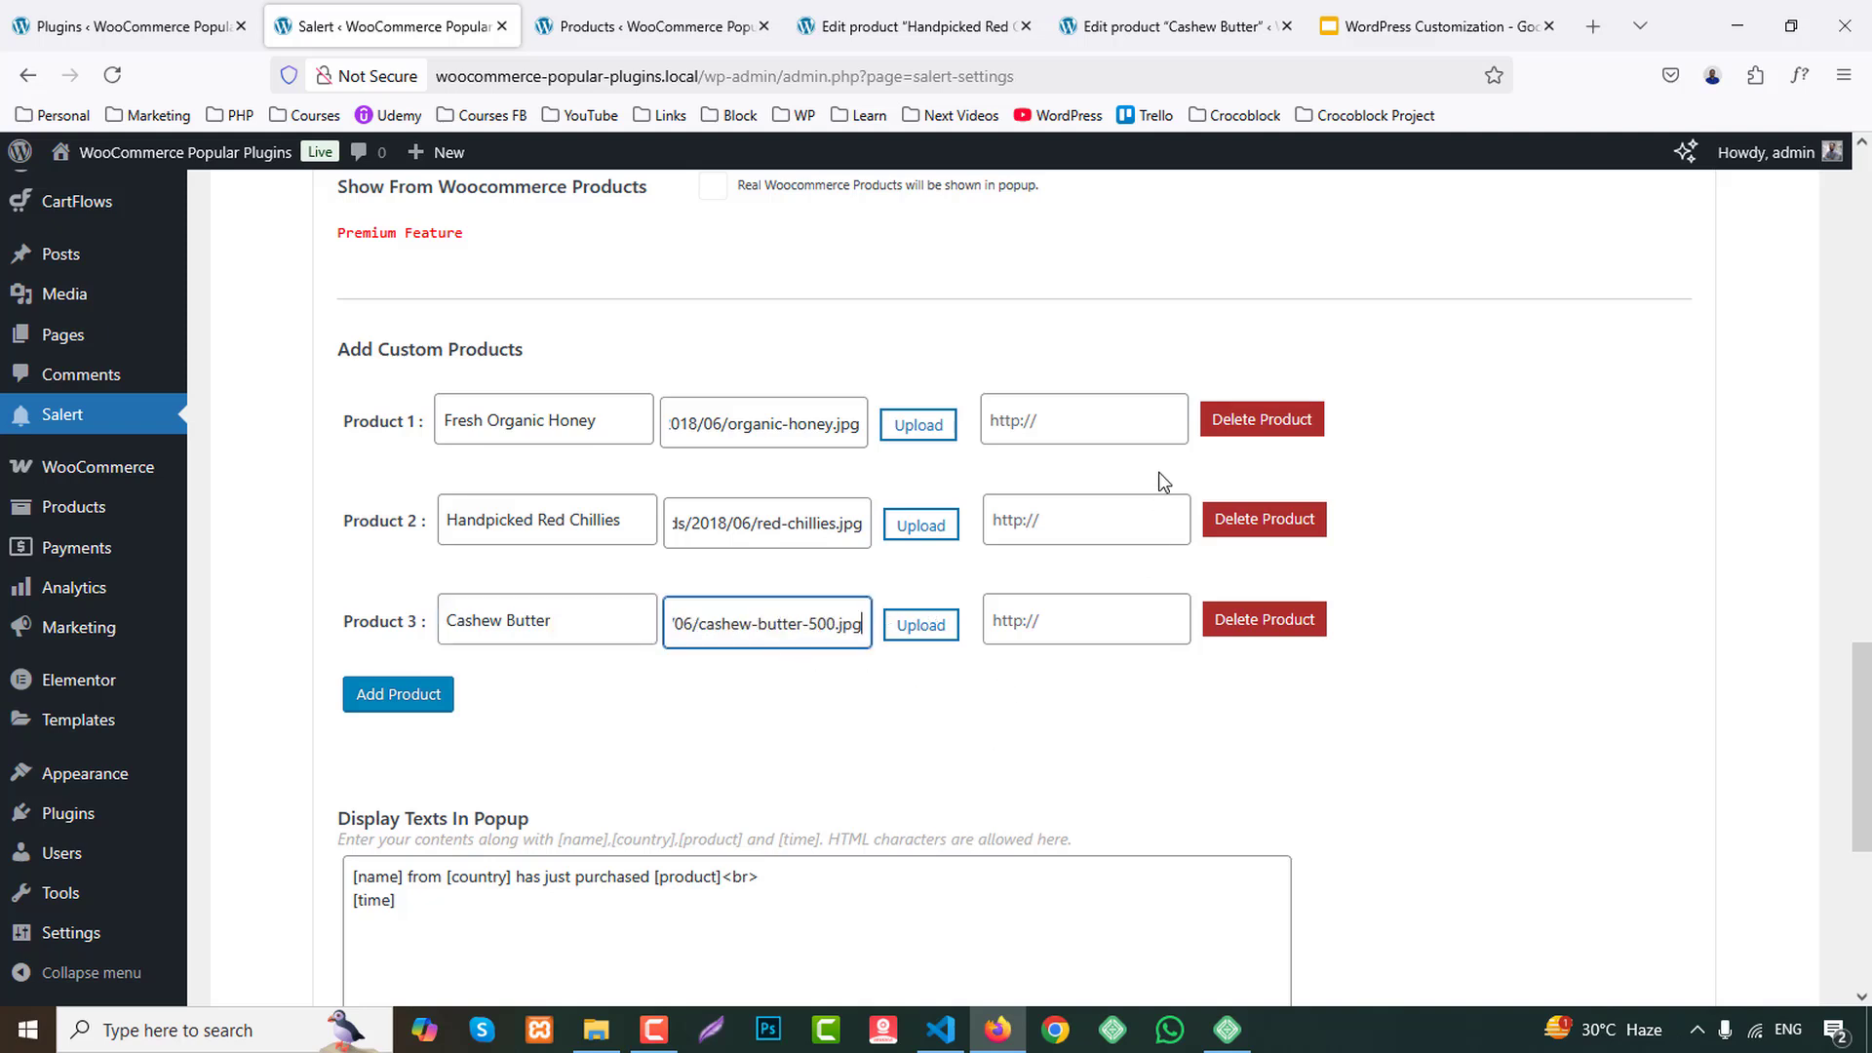
Examine the custom products' link fields and the Display Texts In Popup template.
{"action": "left_click", "coordinate": [1073, 426]}
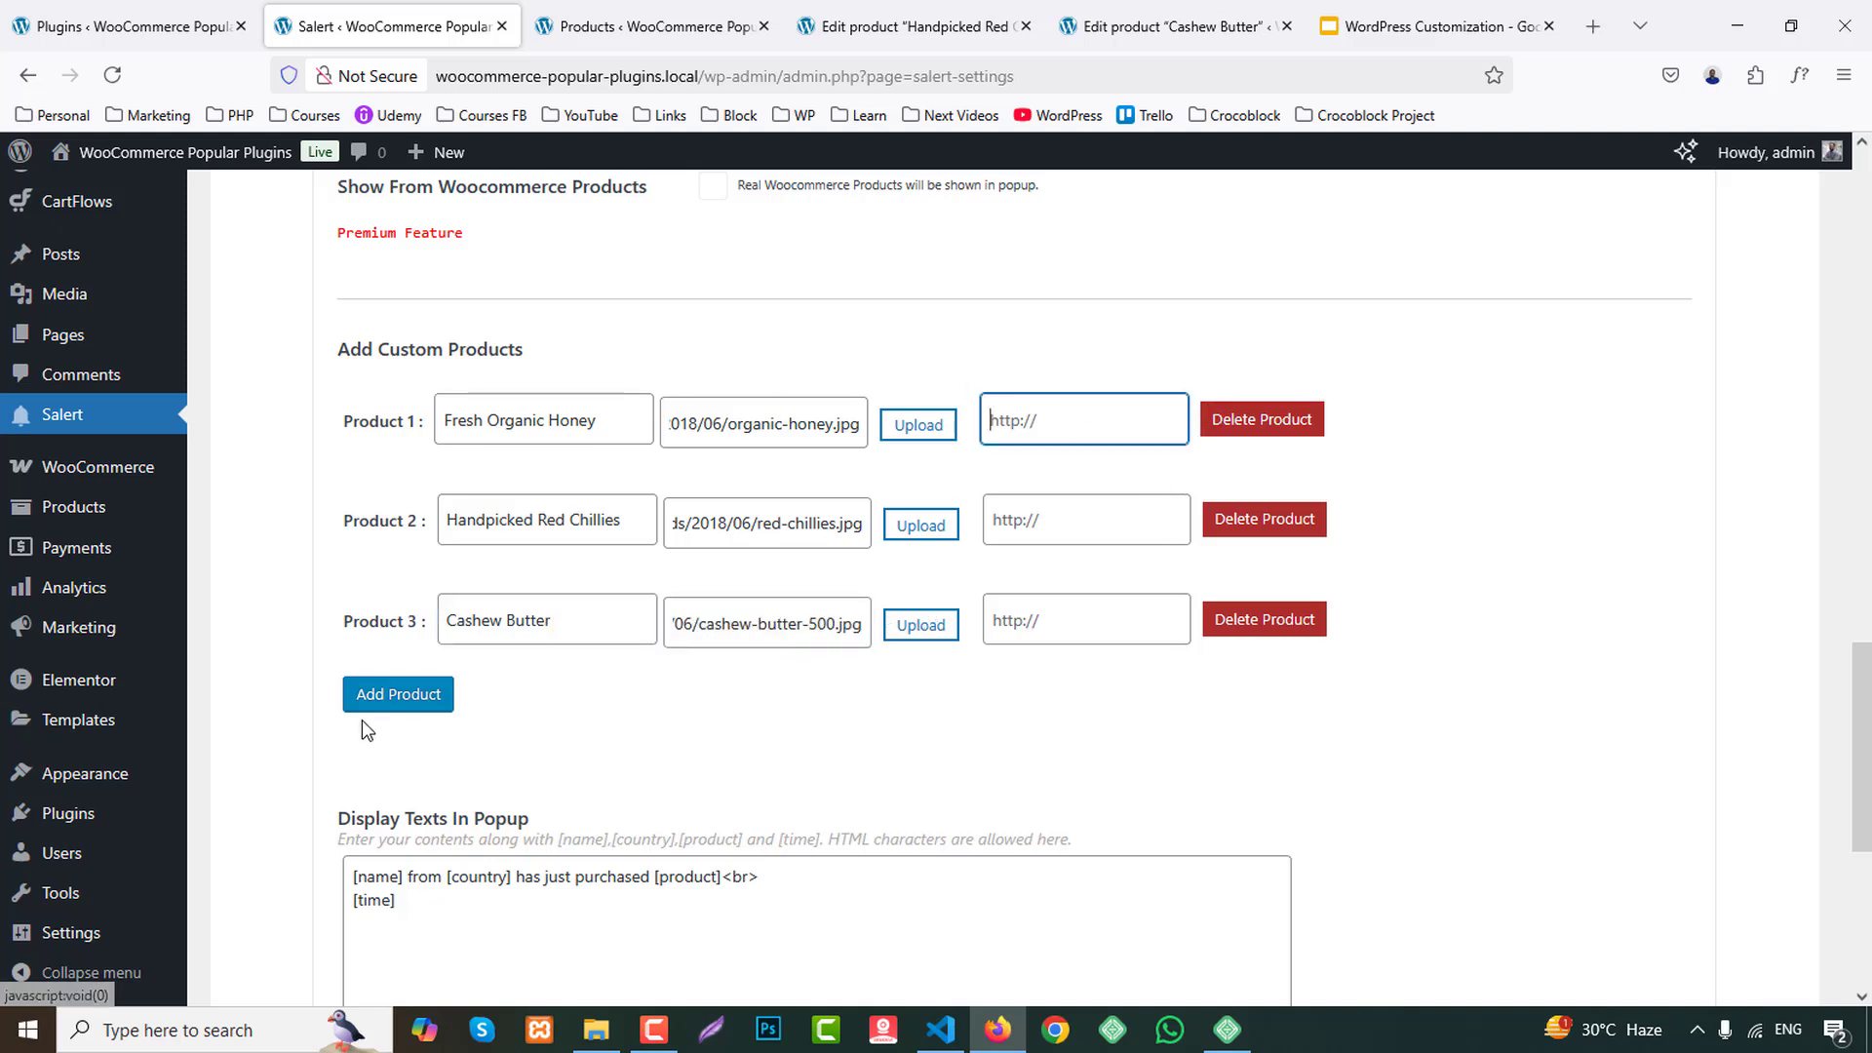
{"action": "scroll", "coordinate": [468, 717], "scroll_direction": "down", "scroll_amount": 2}
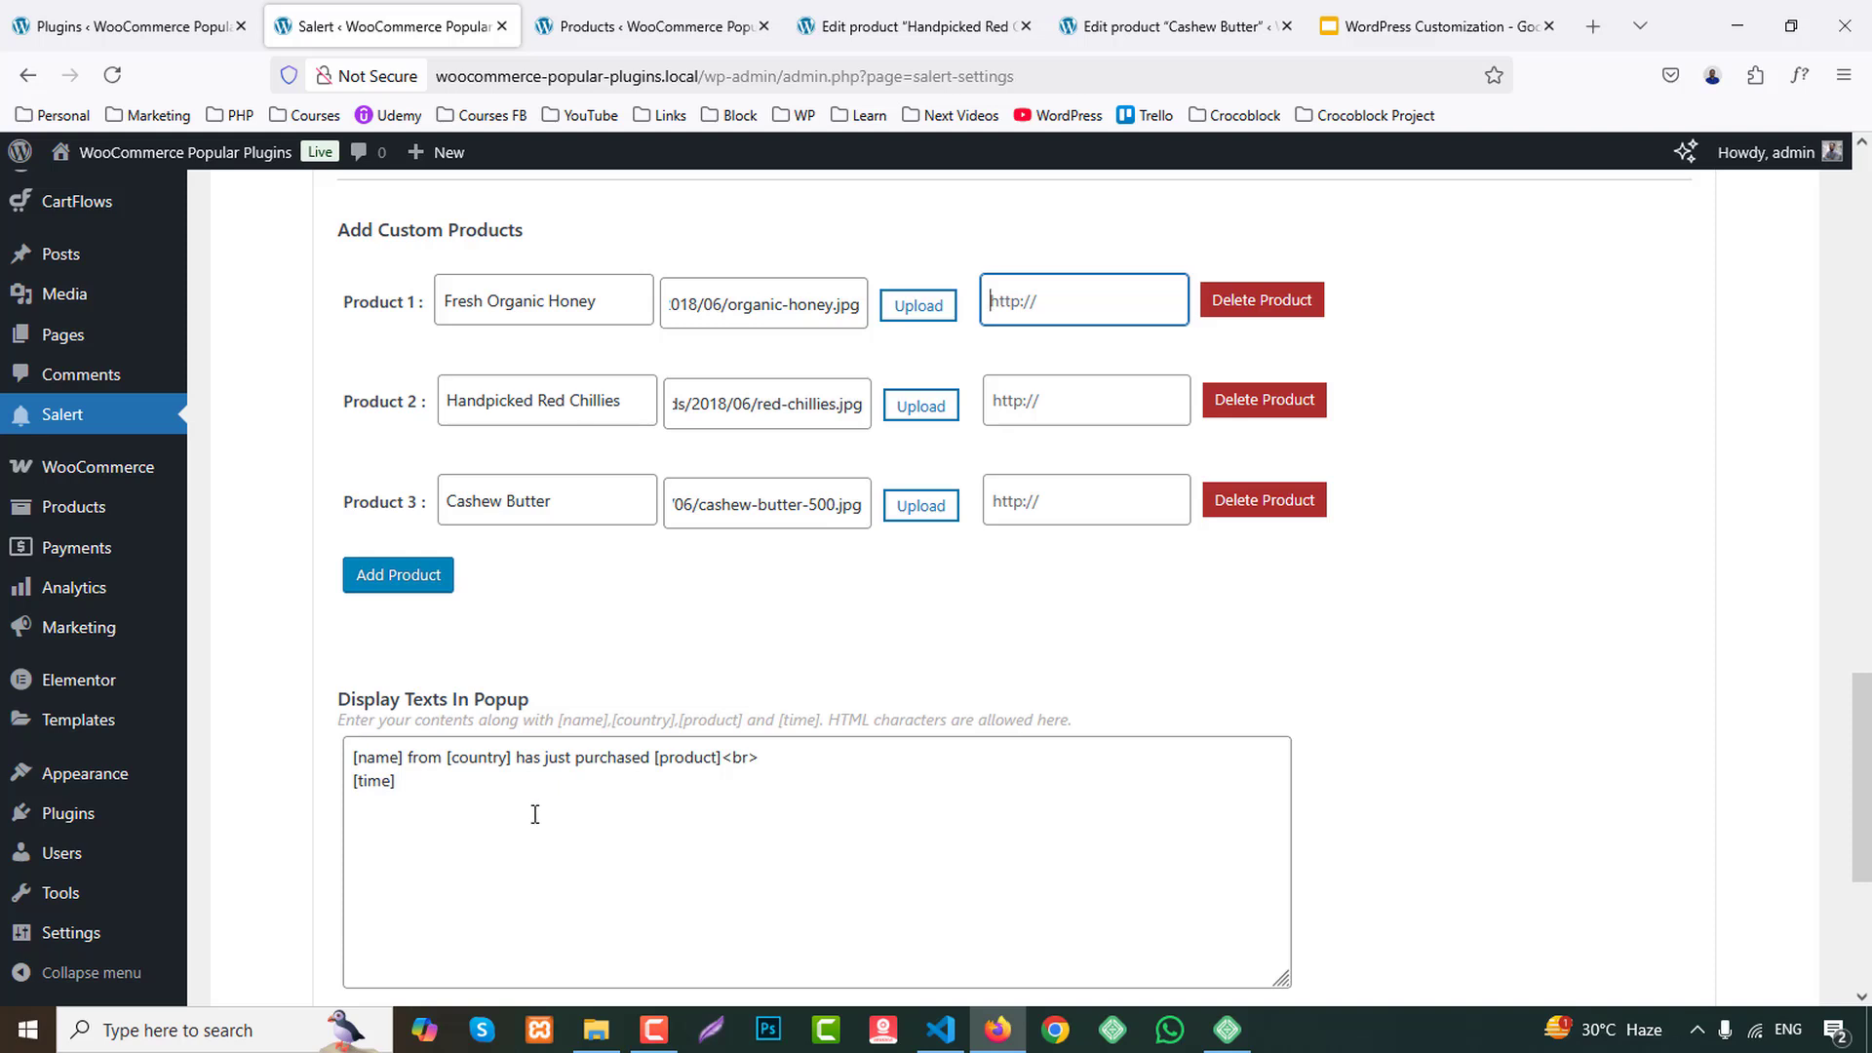
{"action": "scroll", "coordinate": [524, 740], "scroll_direction": "down", "scroll_amount": 3}
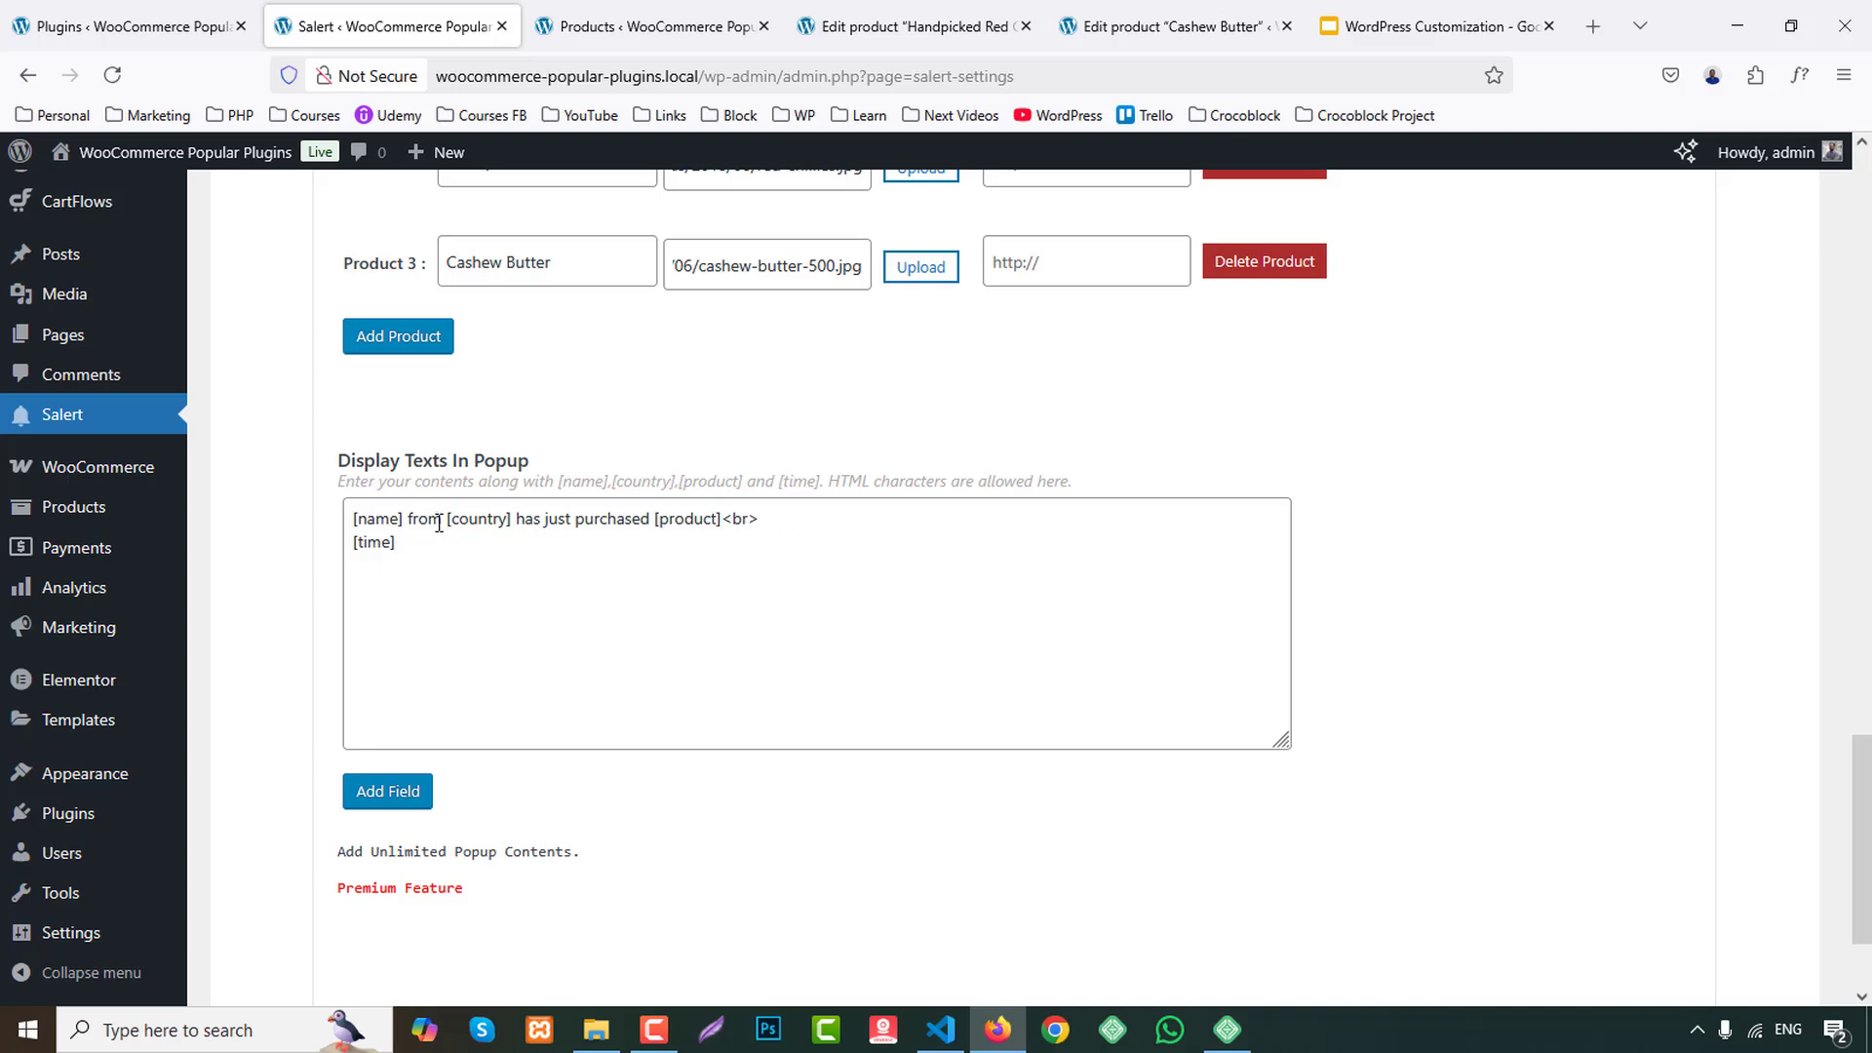
Open the store's homepage in a new tab from the Products admin page and close both product edit tabs.
{"action": "left_click", "coordinate": [903, 13]}
{"action": "left_click", "coordinate": [1231, 21]}
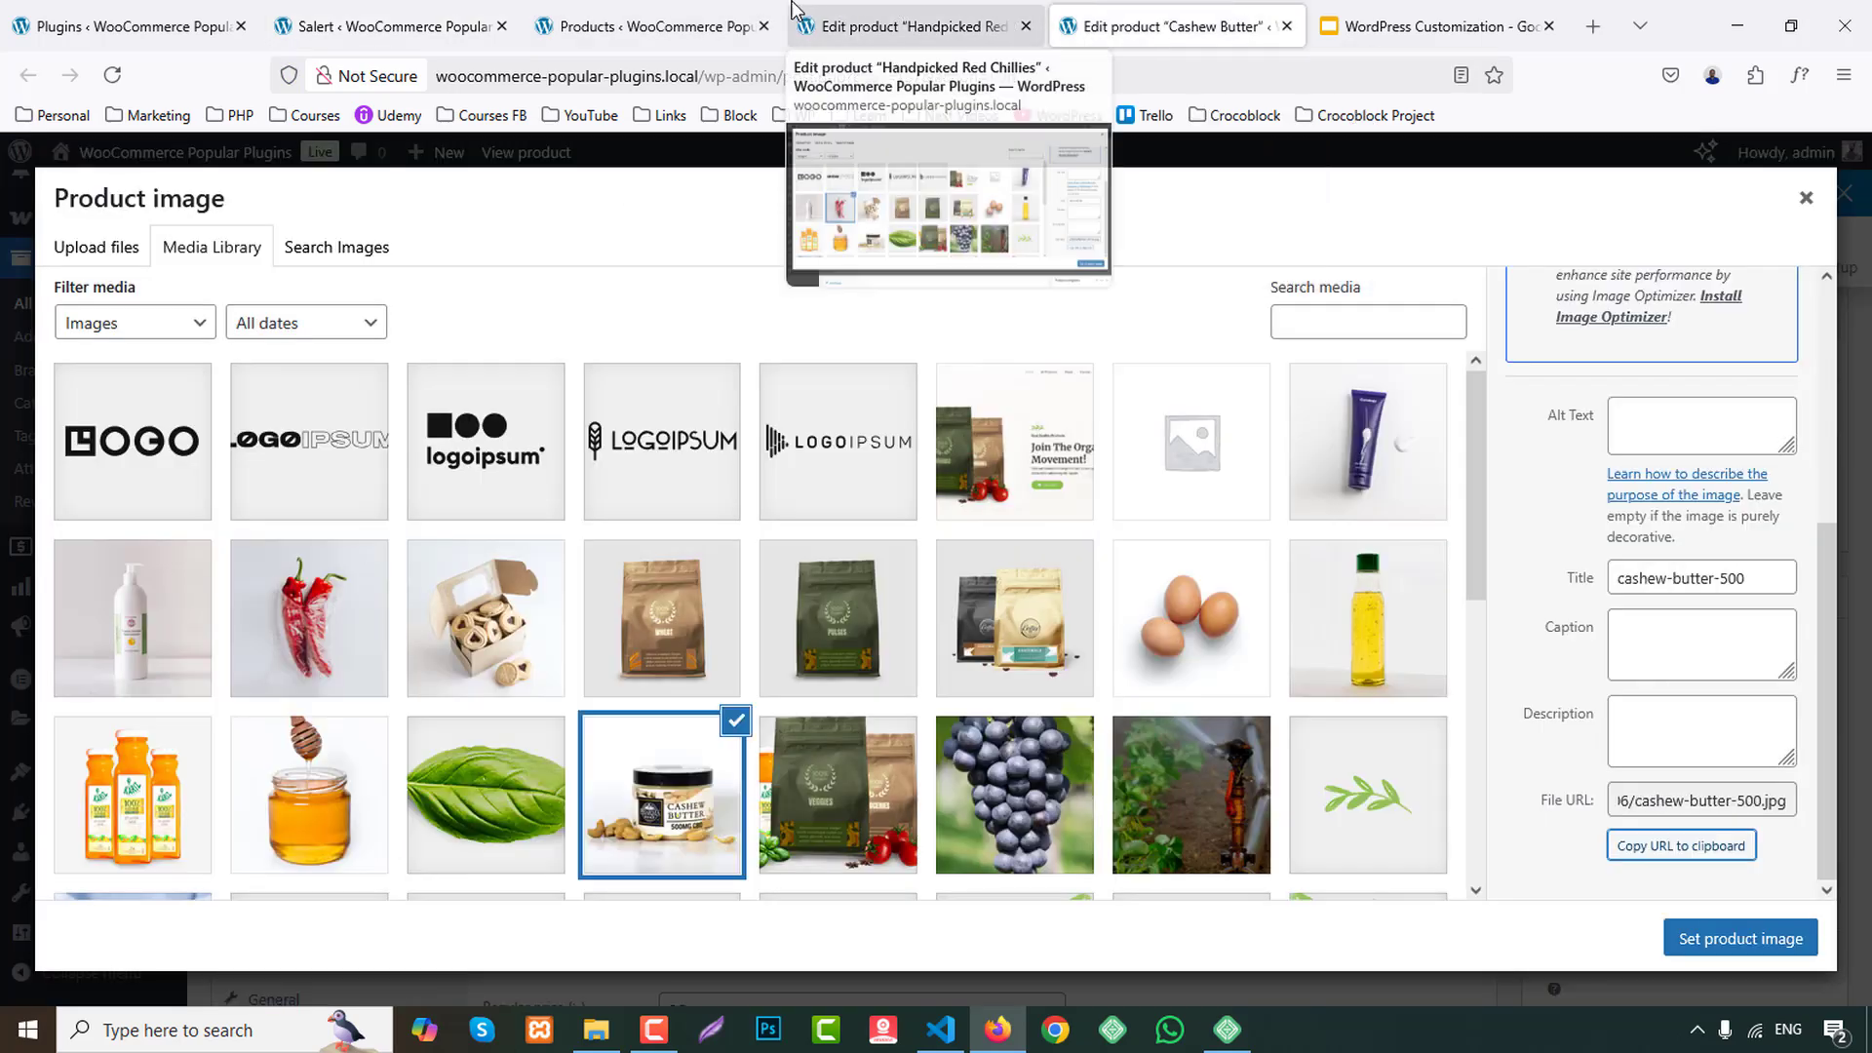
{"action": "left_click", "coordinate": [683, 24]}
{"action": "left_click", "coordinate": [1231, 21]}
{"action": "left_click", "coordinate": [605, 26]}
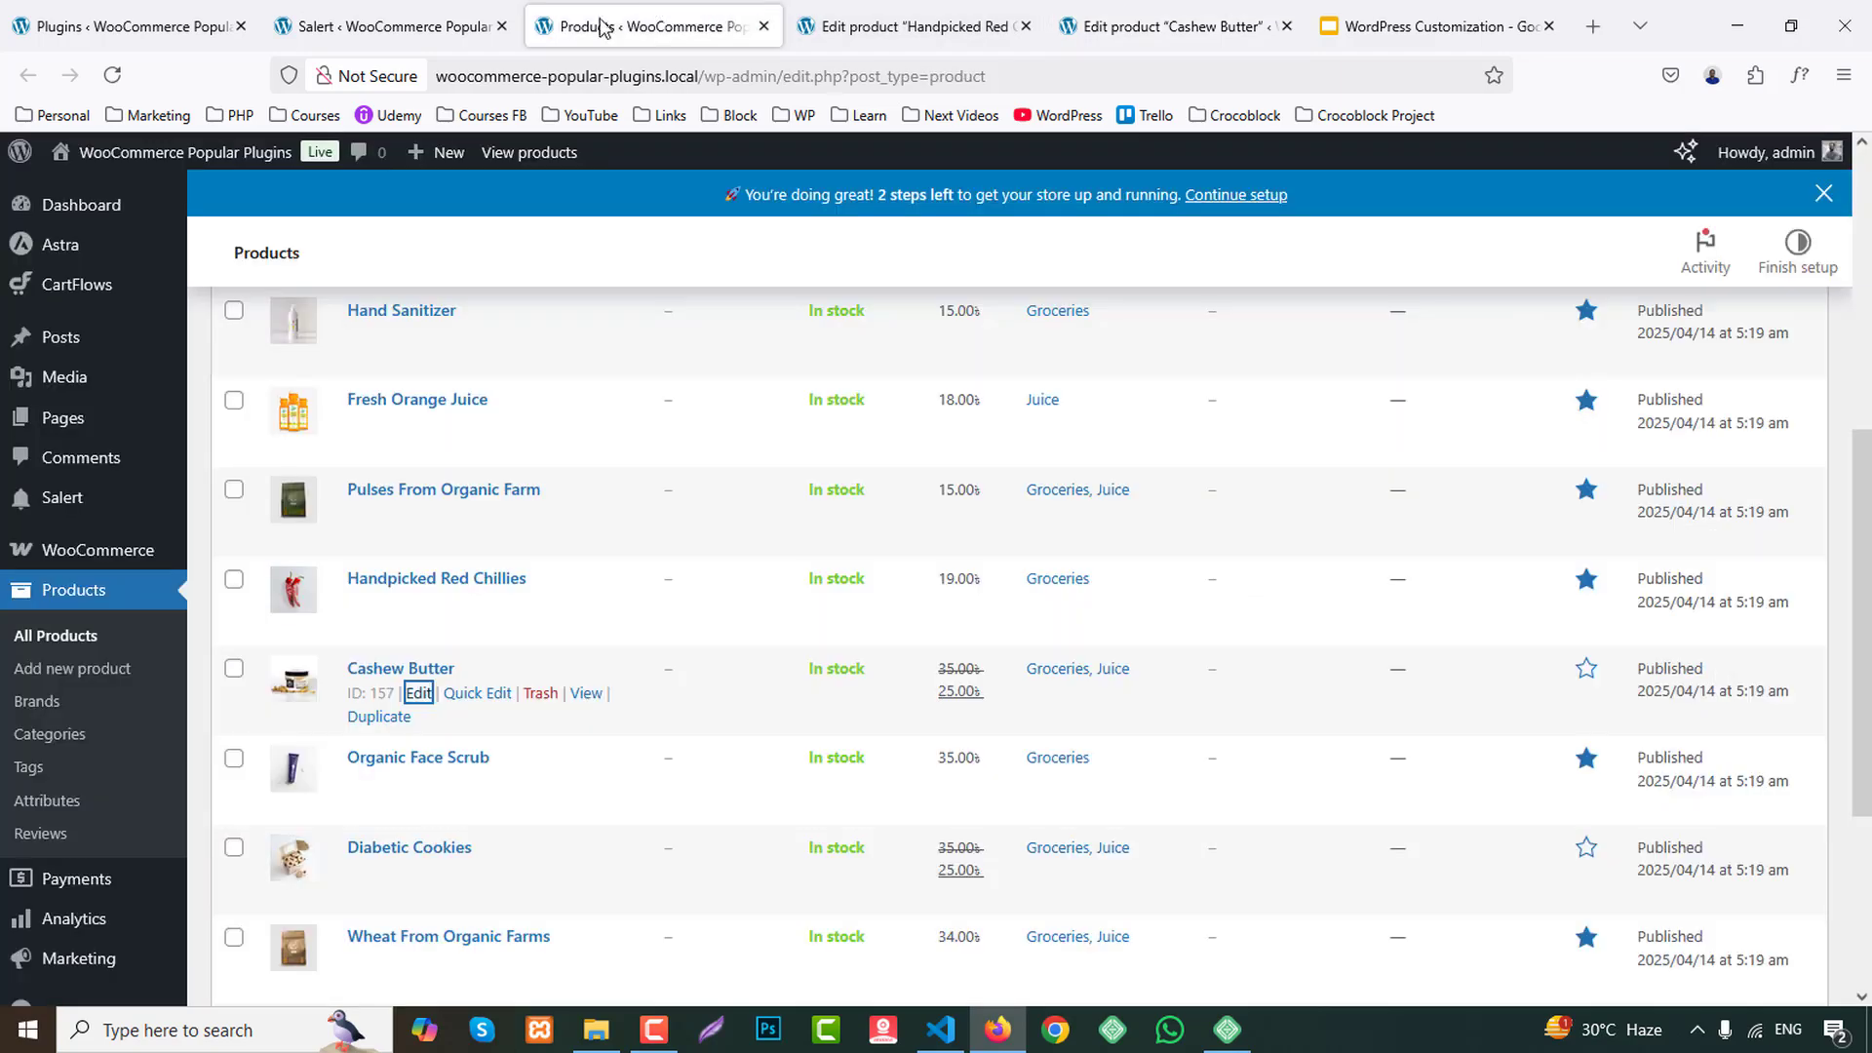
{"action": "mouse_move", "coordinate": [234, 159]}
{"action": "middle_click", "coordinate": [172, 203]}
{"action": "middle_click", "coordinate": [1026, 23]}
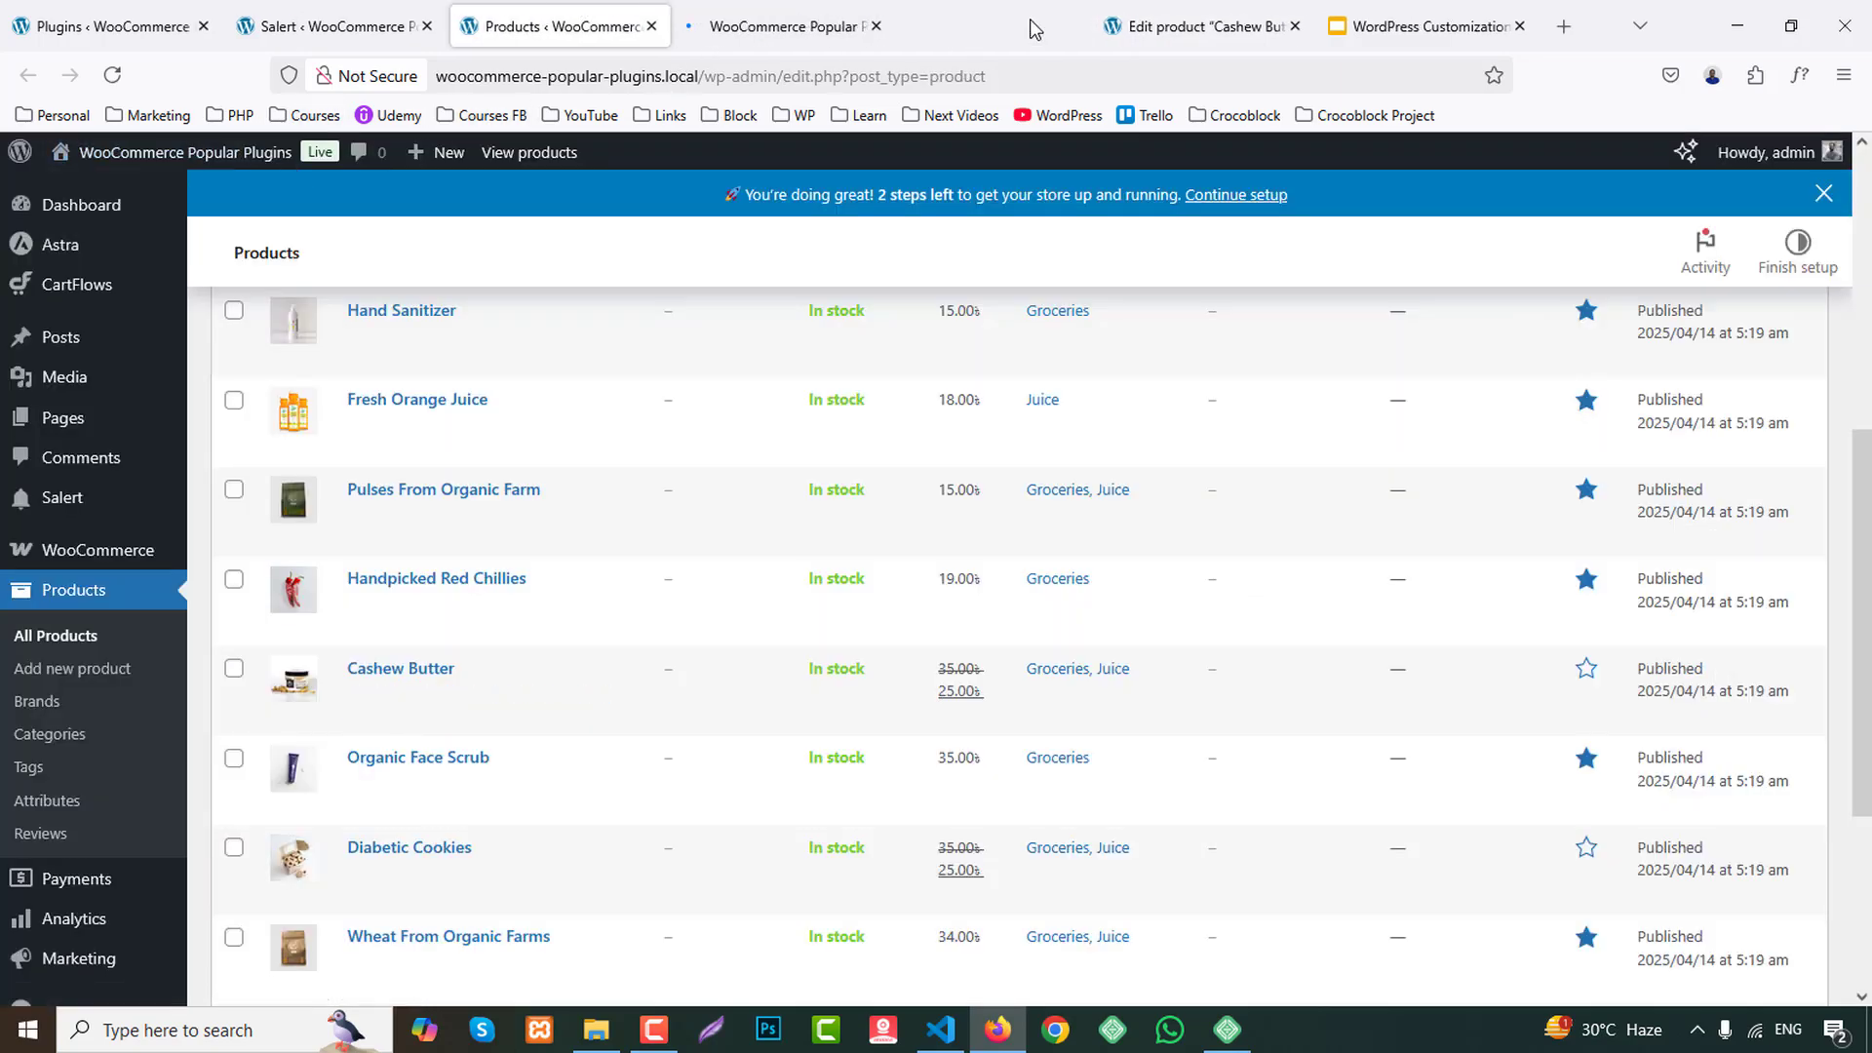
{"action": "middle_click", "coordinate": [1029, 23]}
Check the store's homepage for the sales notification popup.
{"action": "left_click", "coordinate": [780, 14]}
{"action": "scroll", "coordinate": [761, 702], "scroll_direction": "down", "scroll_amount": 10}
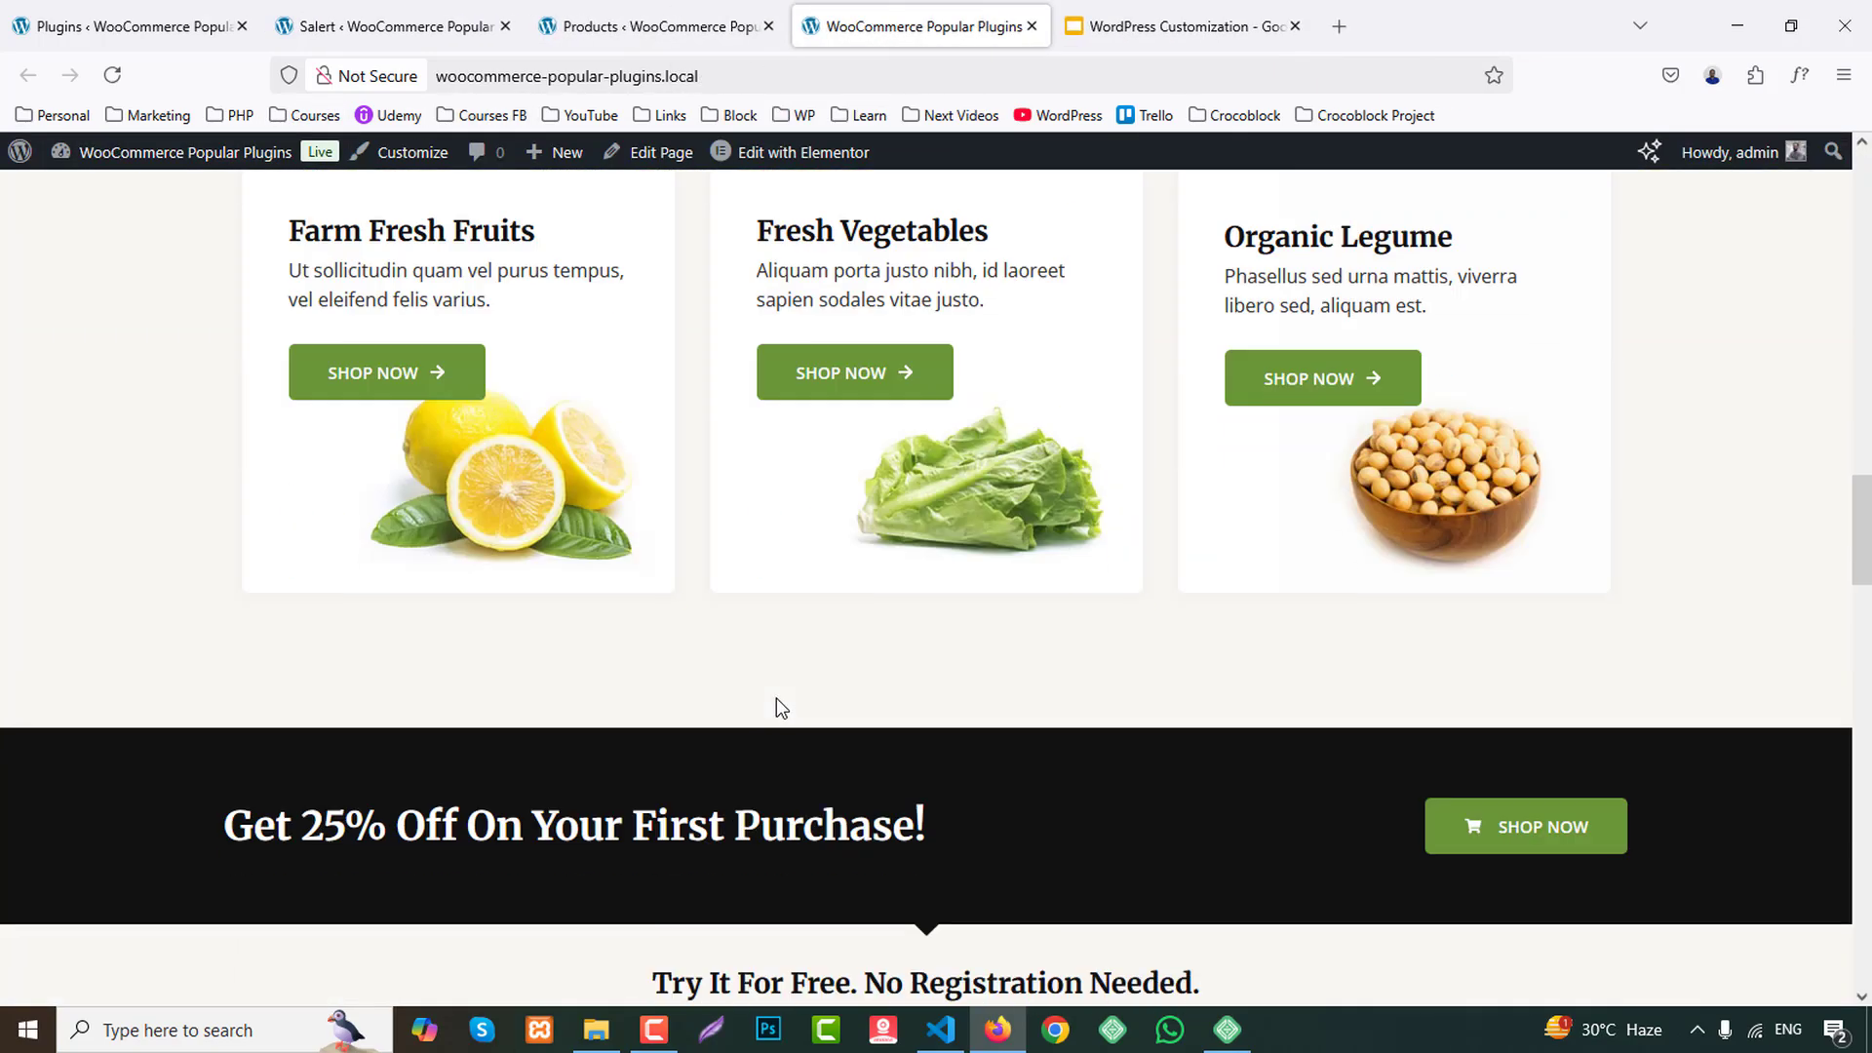
{"action": "scroll", "coordinate": [778, 701], "scroll_direction": "up", "scroll_amount": 2}
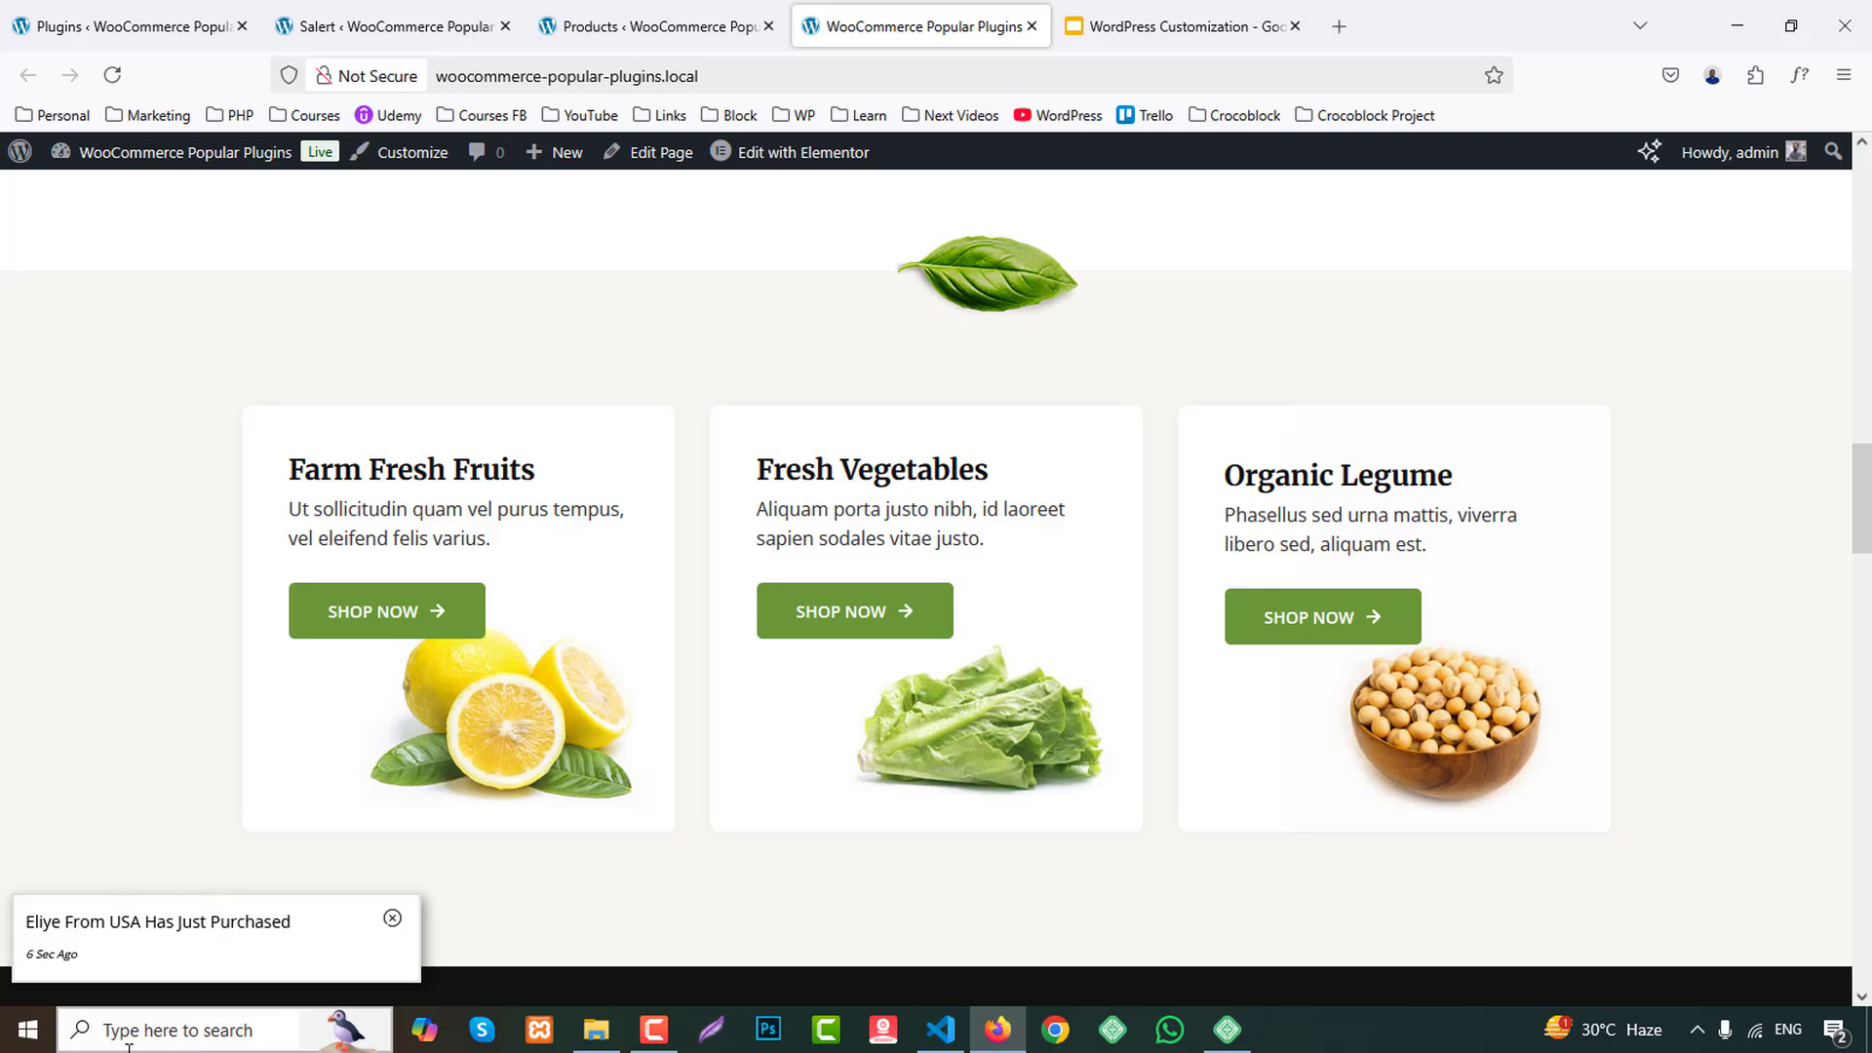
Save the Salert display settings with the three custom products and the popup text.
{"action": "left_click", "coordinate": [74, 14]}
{"action": "left_click", "coordinate": [291, 12]}
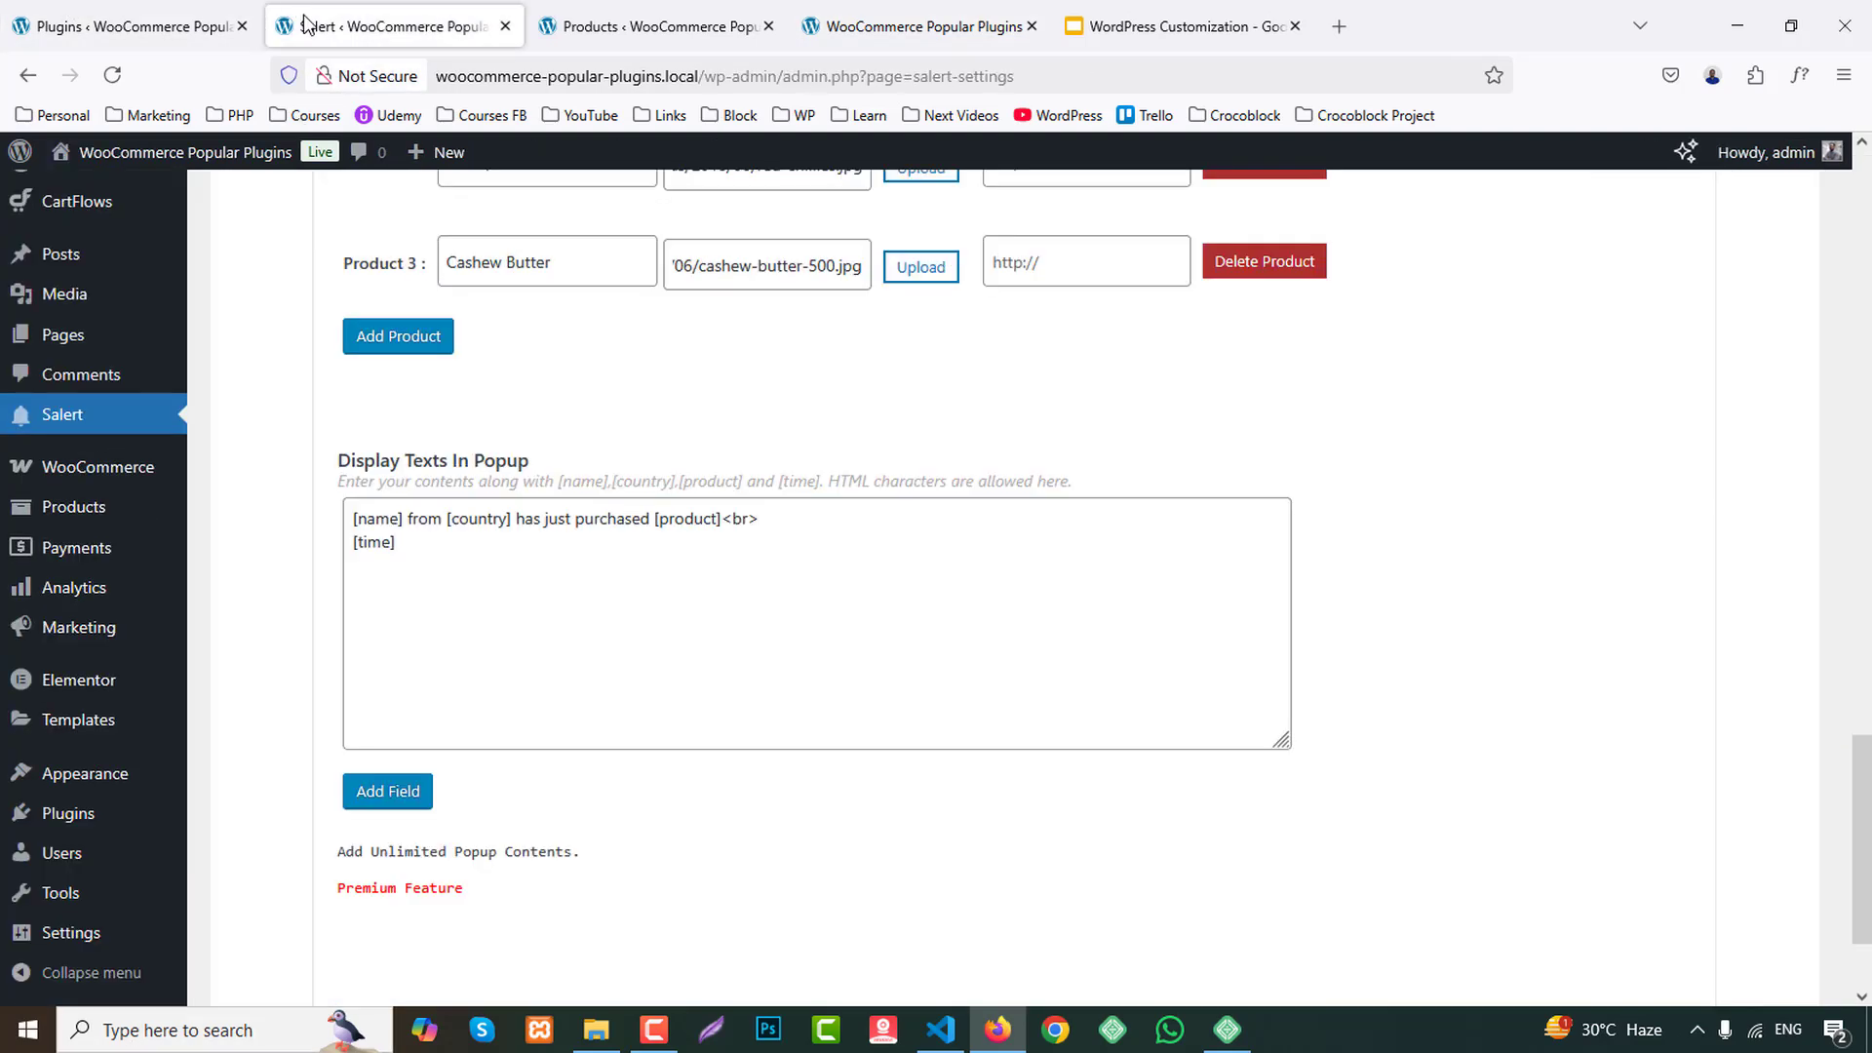
{"action": "scroll", "coordinate": [602, 757], "scroll_direction": "down", "scroll_amount": 3}
{"action": "left_click", "coordinate": [441, 895]}
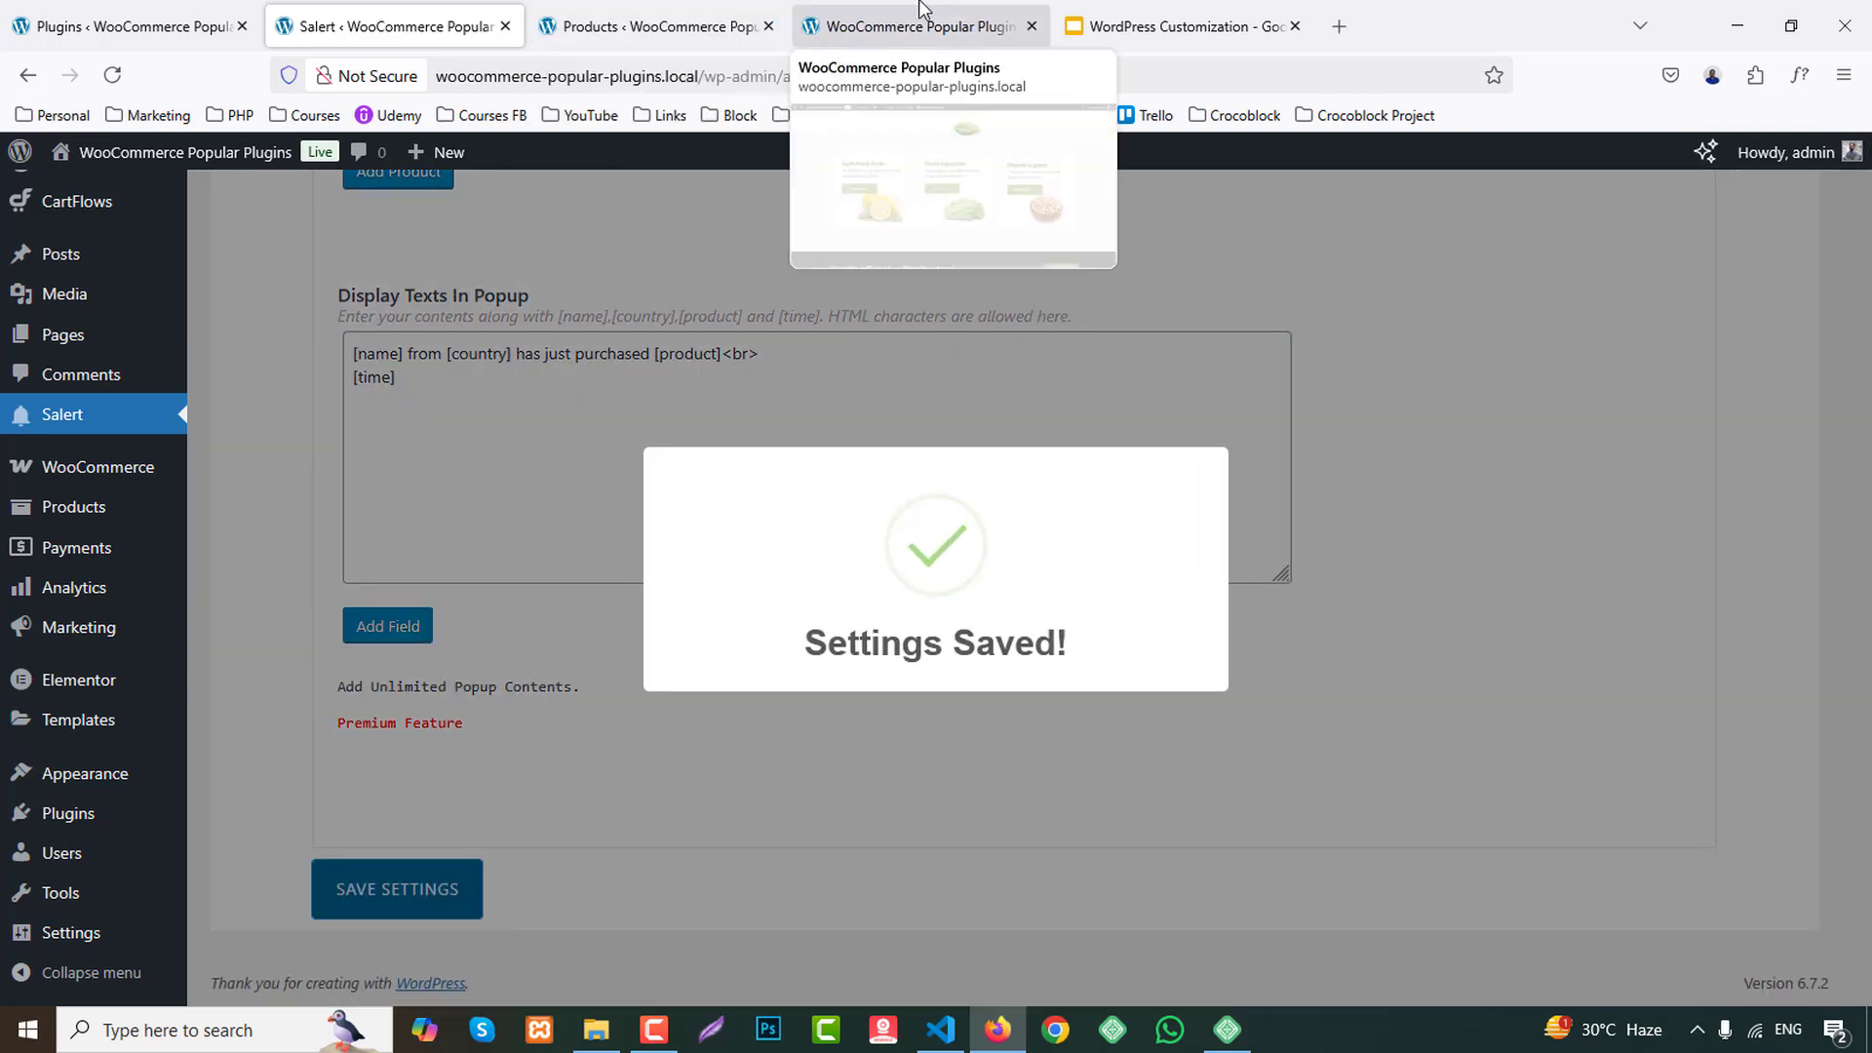
Reload the store's homepage and examine the product image and text in the sales notification popup.
{"action": "left_click", "coordinate": [966, 18]}
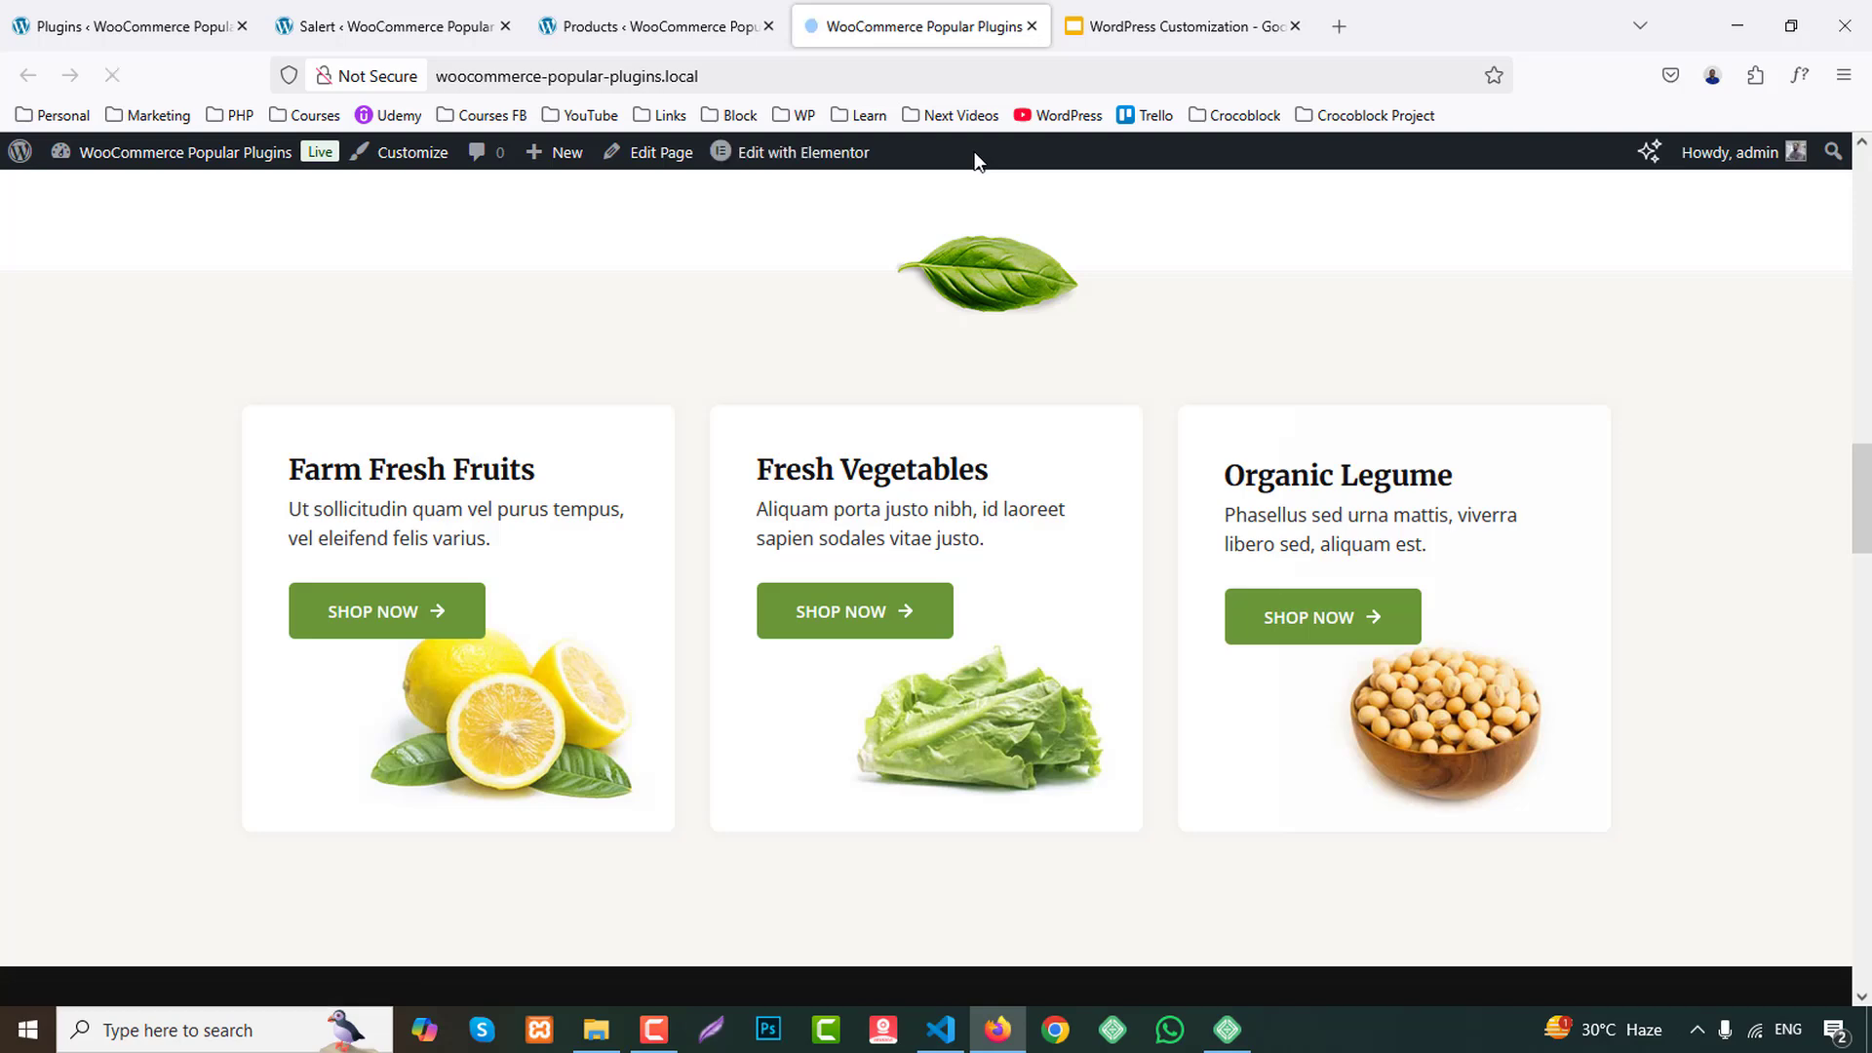
{"action": "scroll", "coordinate": [40, 656], "scroll_direction": "down", "scroll_amount": 3}
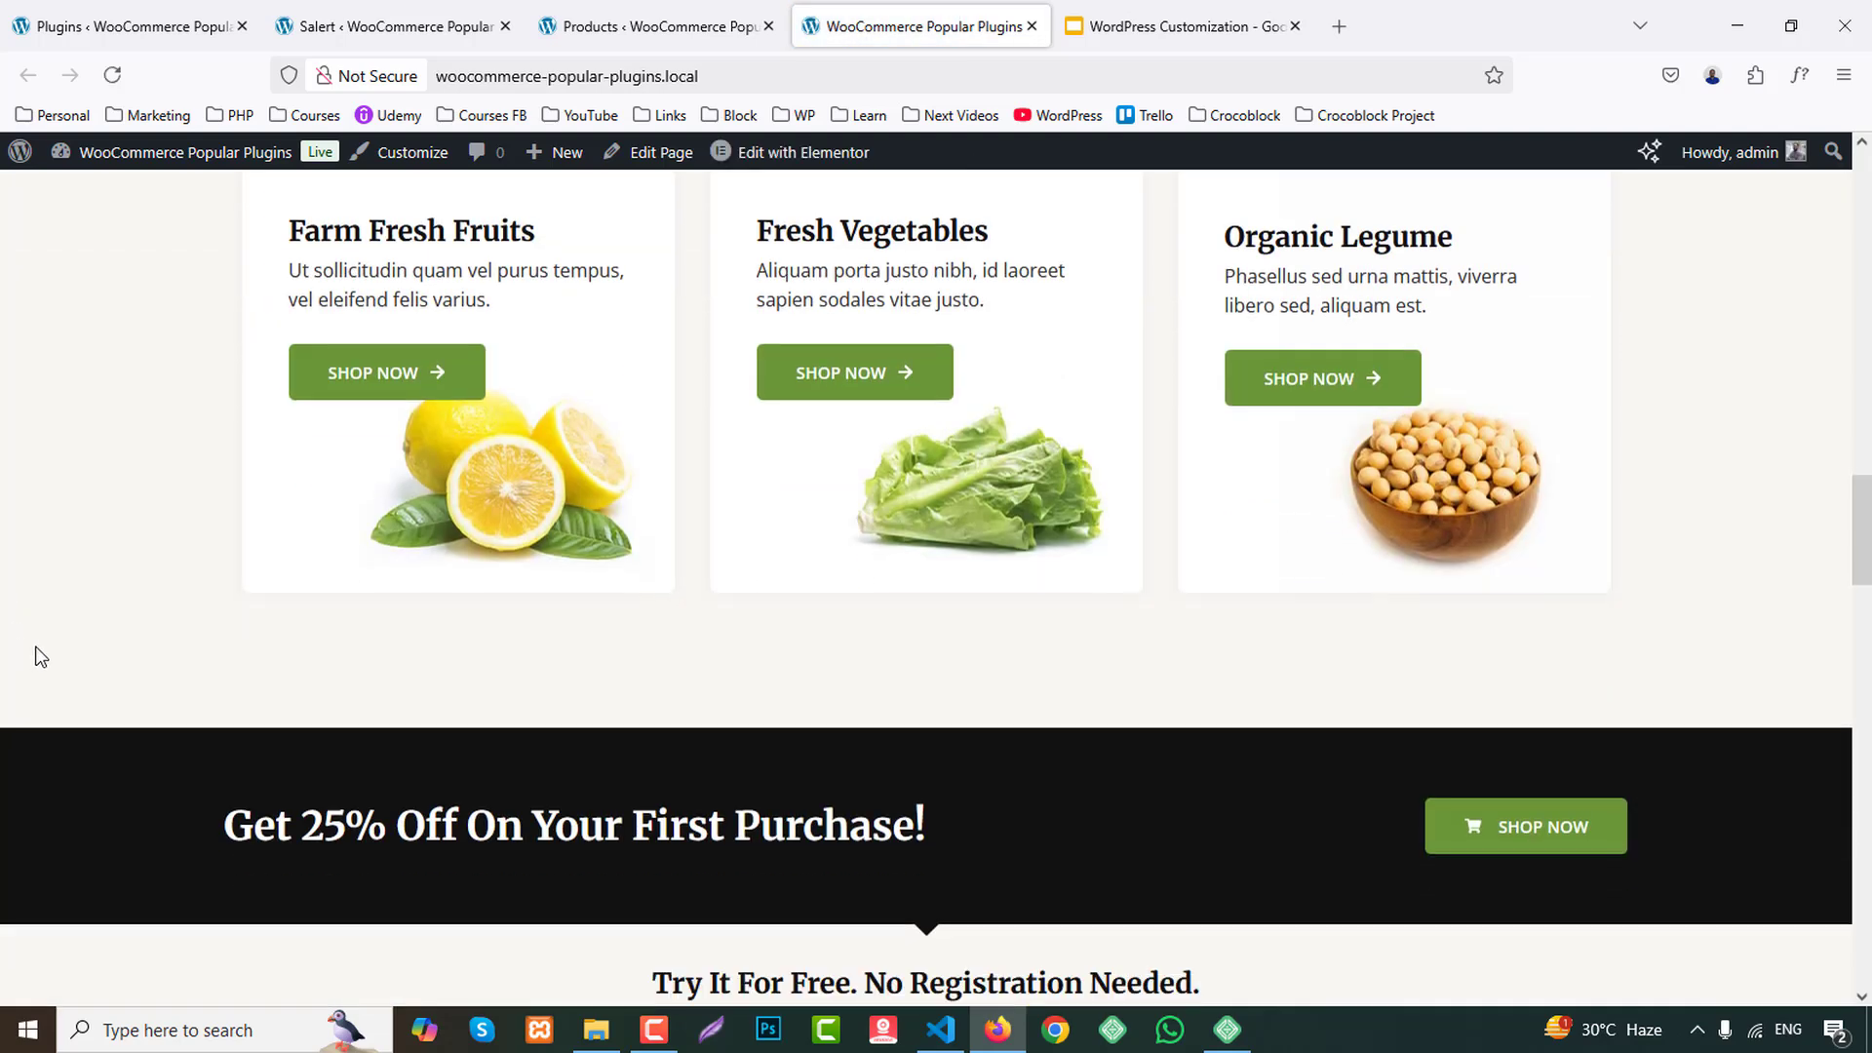
{"action": "scroll", "coordinate": [44, 647], "scroll_direction": "down", "scroll_amount": 3}
{"action": "scroll", "coordinate": [45, 642], "scroll_direction": "down", "scroll_amount": 1}
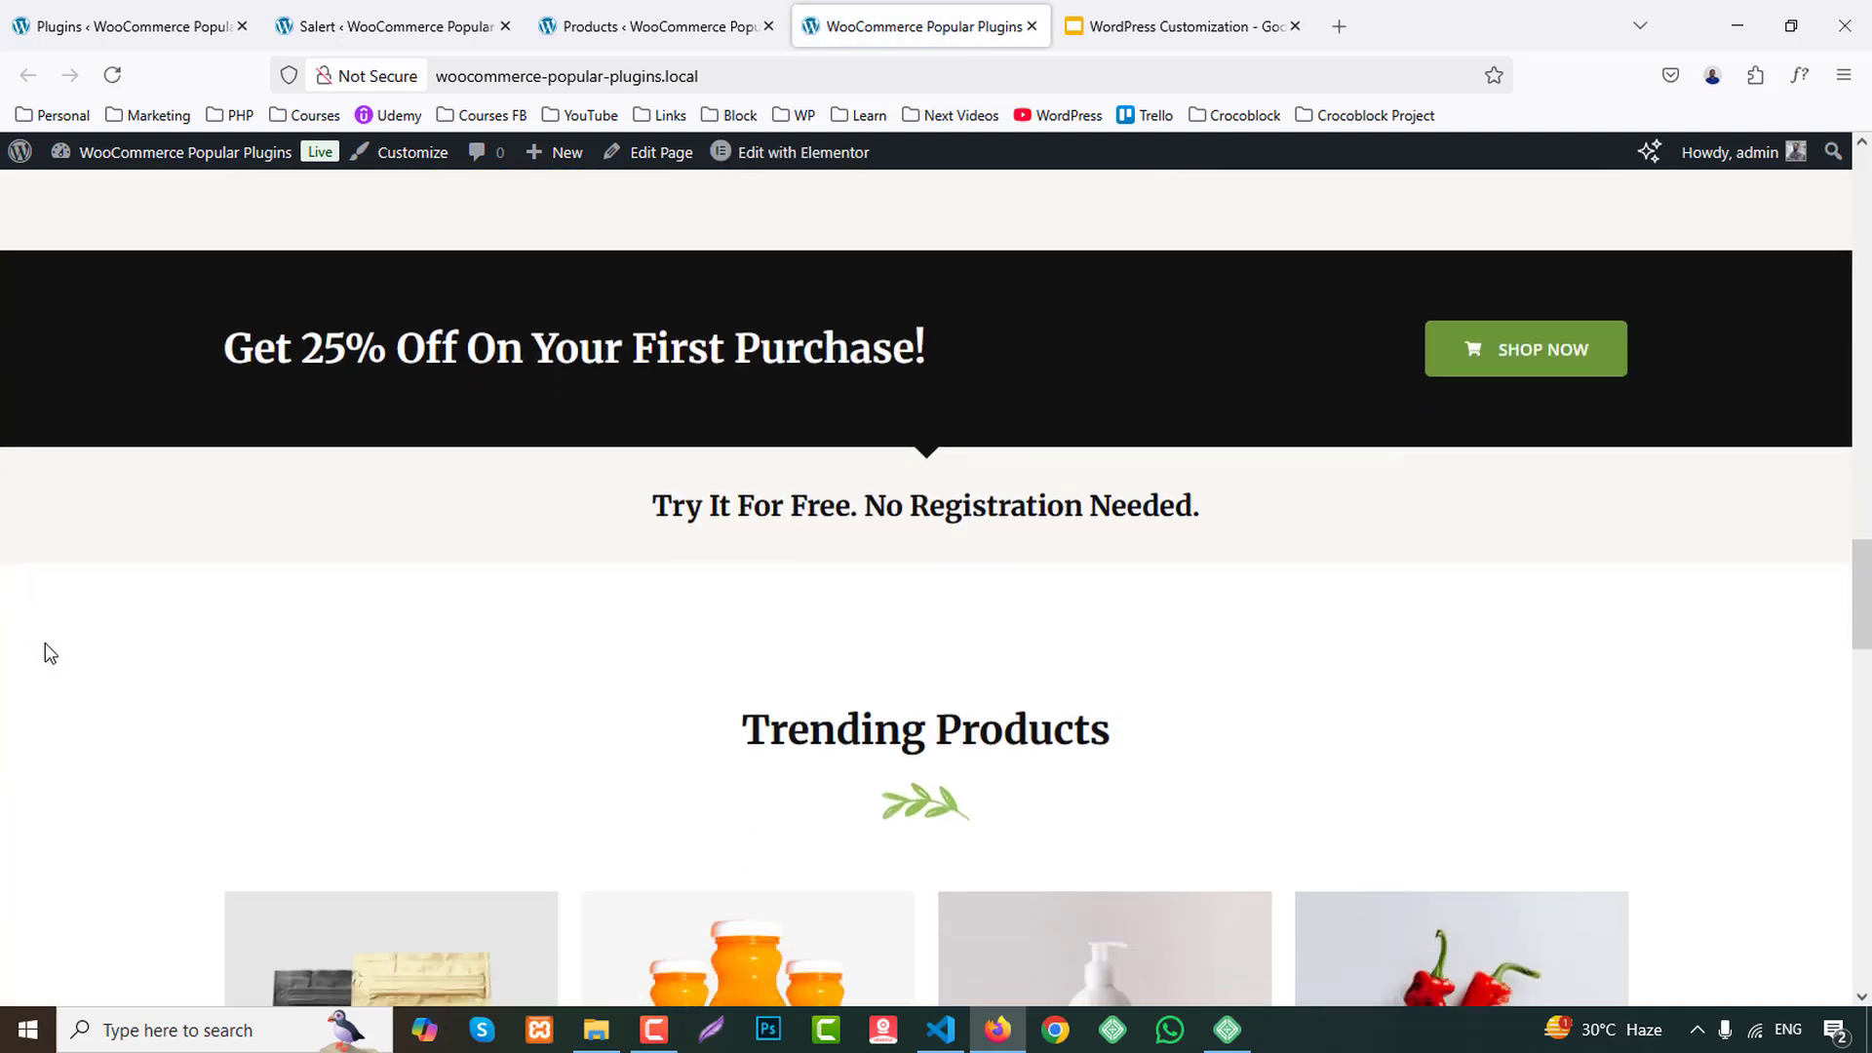
{"action": "scroll", "coordinate": [54, 652], "scroll_direction": "up", "scroll_amount": 1}
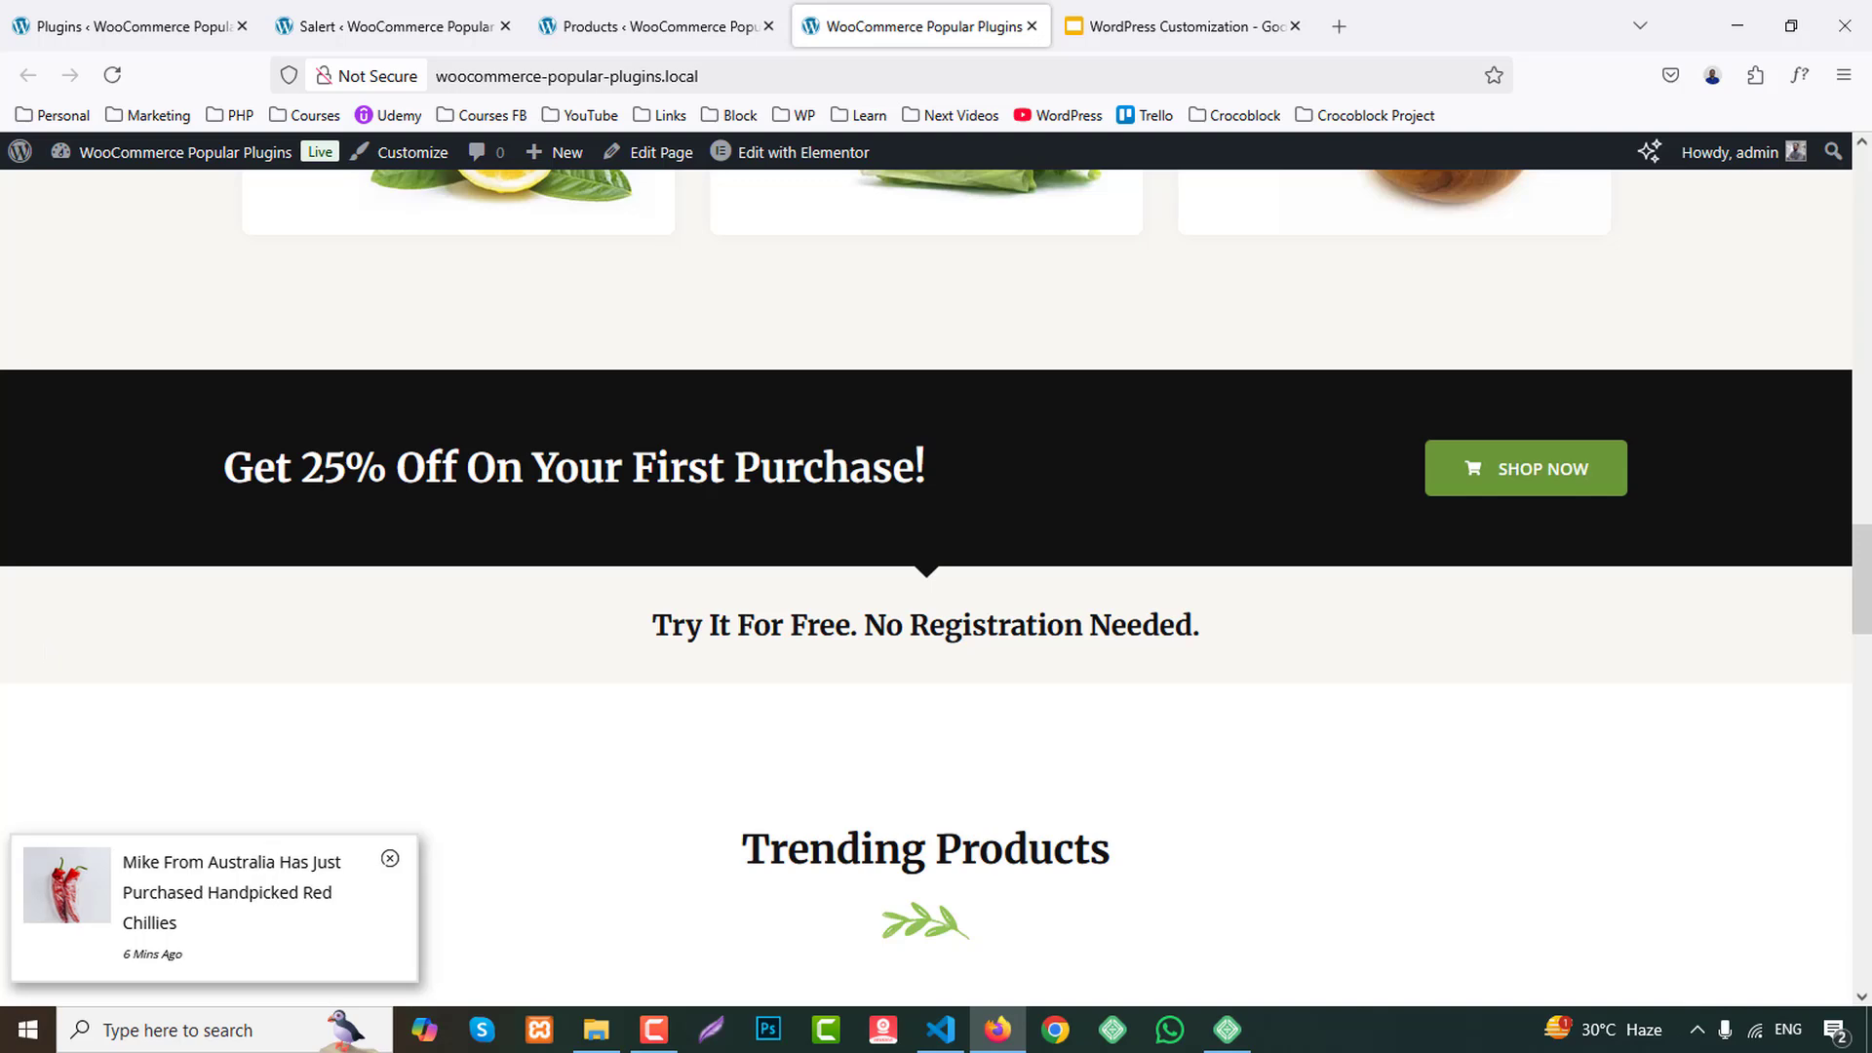
Inspect Product 1's link field in Salert's custom products and highlight the notification text in the storefront popup.
{"action": "left_click", "coordinate": [390, 26]}
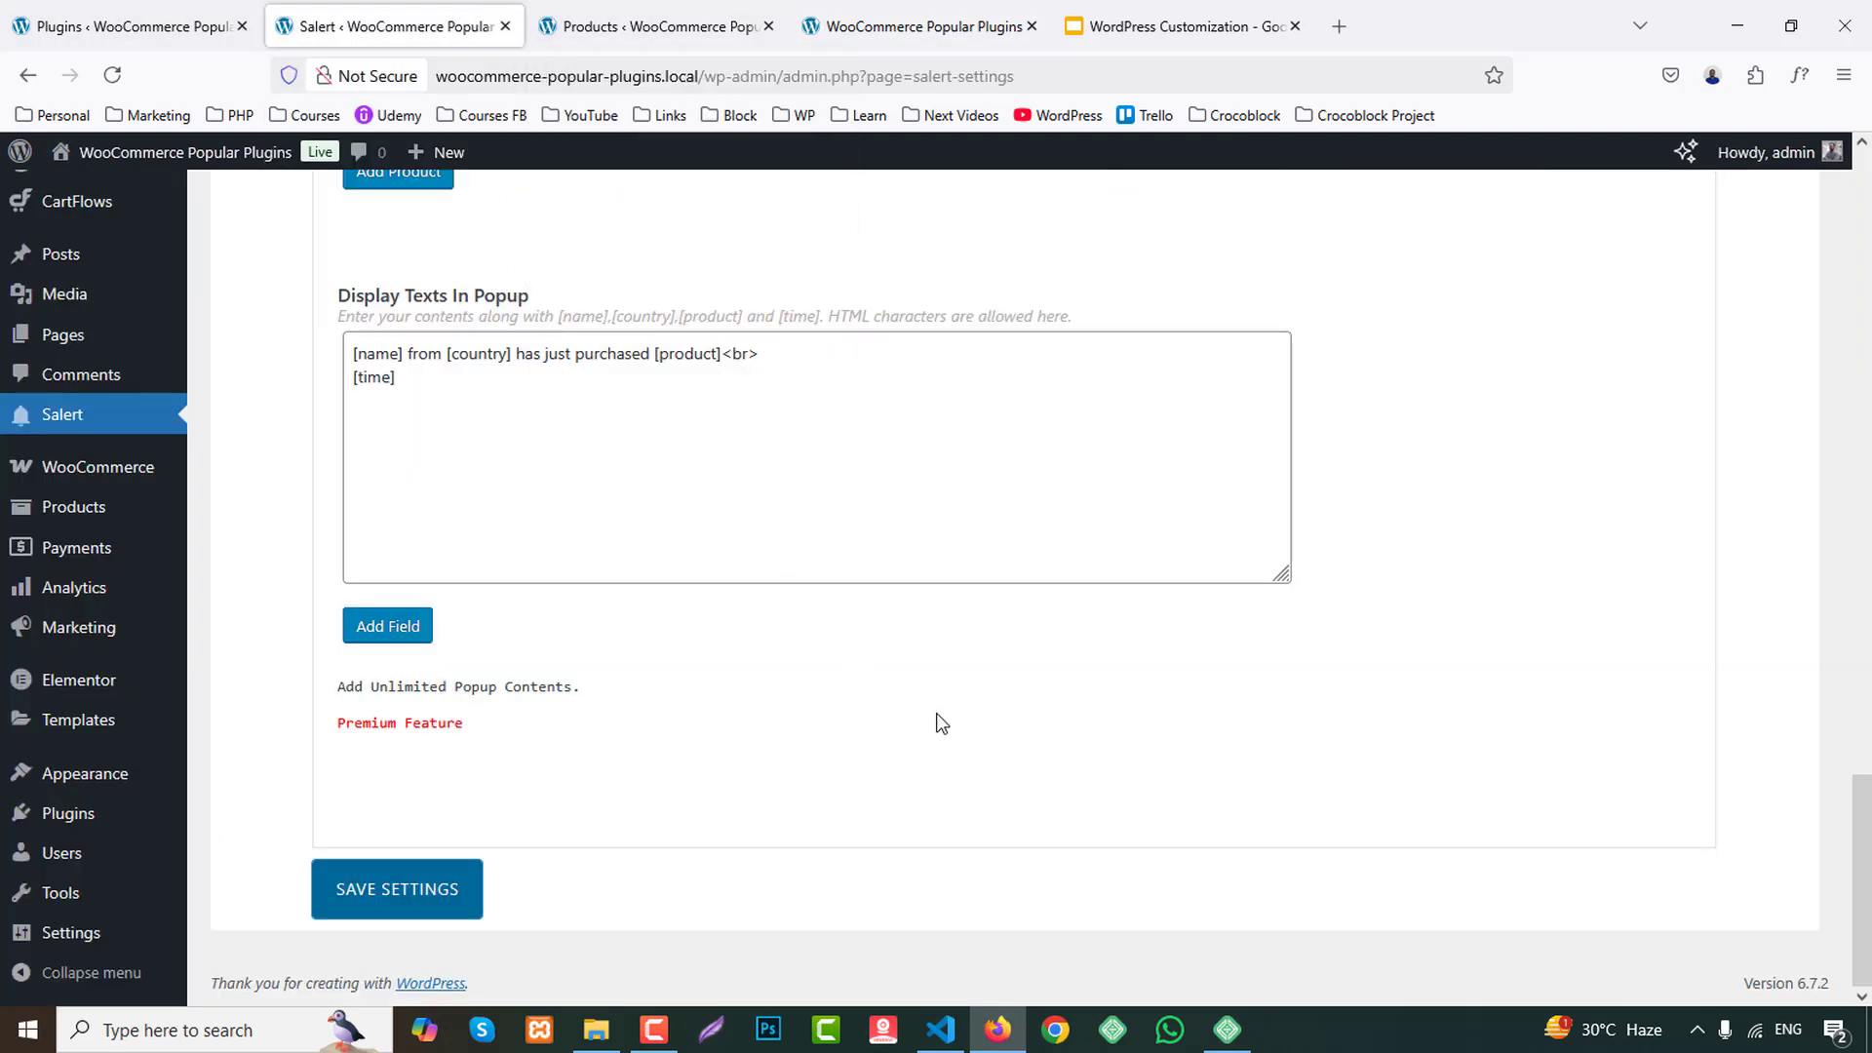
{"action": "scroll", "coordinate": [940, 719], "scroll_direction": "up", "scroll_amount": 7}
{"action": "scroll", "coordinate": [954, 722], "scroll_direction": "down", "scroll_amount": 2}
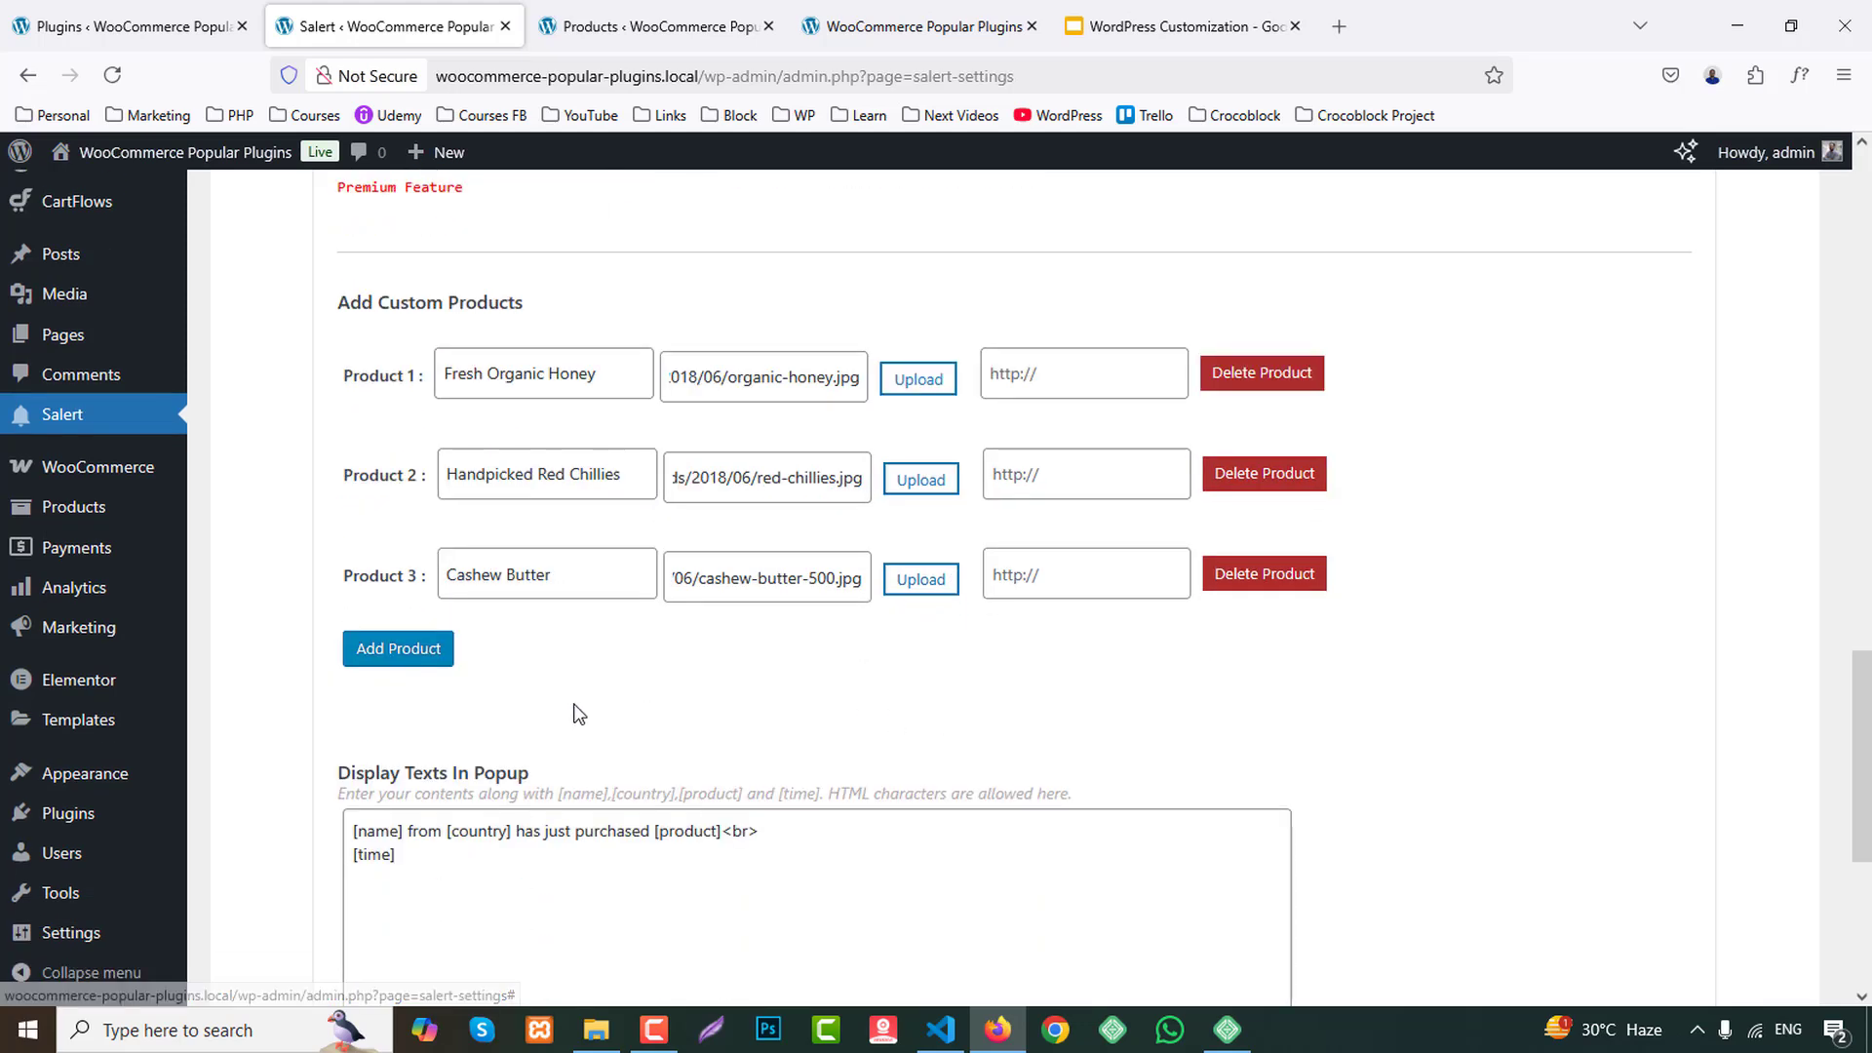
{"action": "left_click", "coordinate": [1049, 374]}
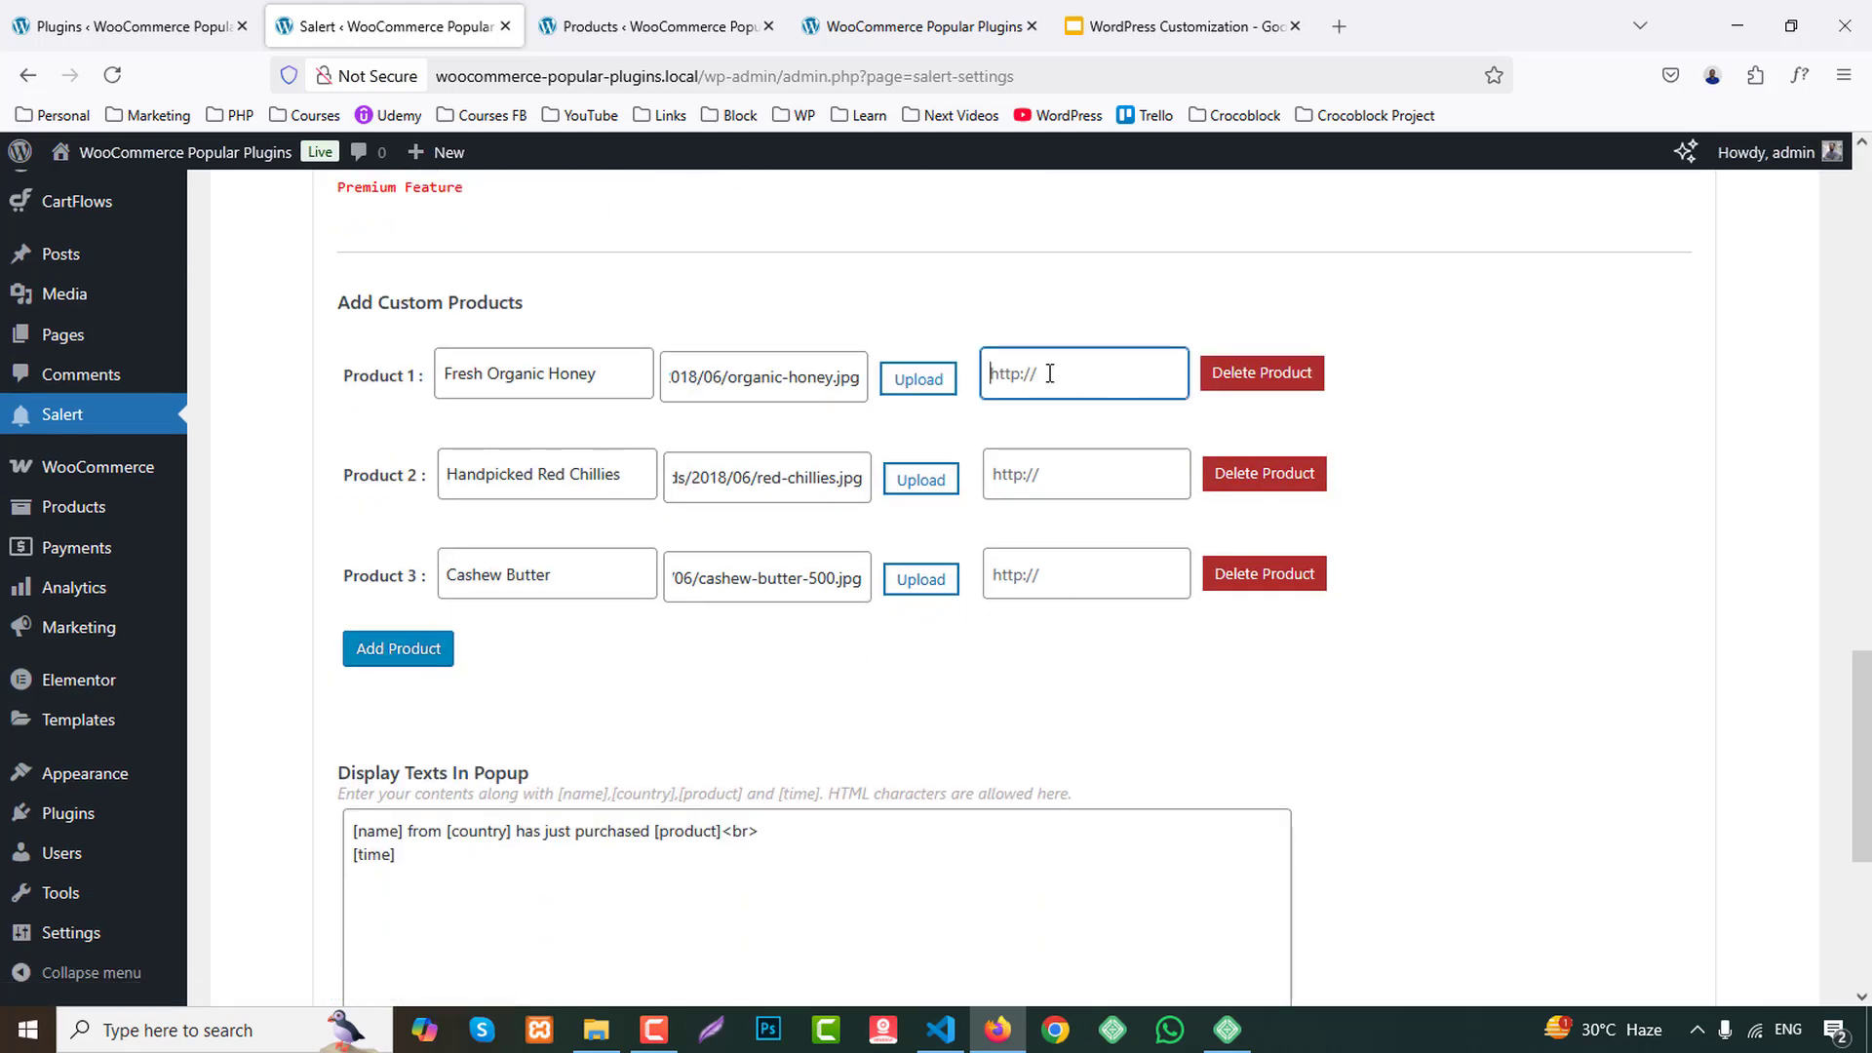
{"action": "left_click", "coordinate": [921, 26]}
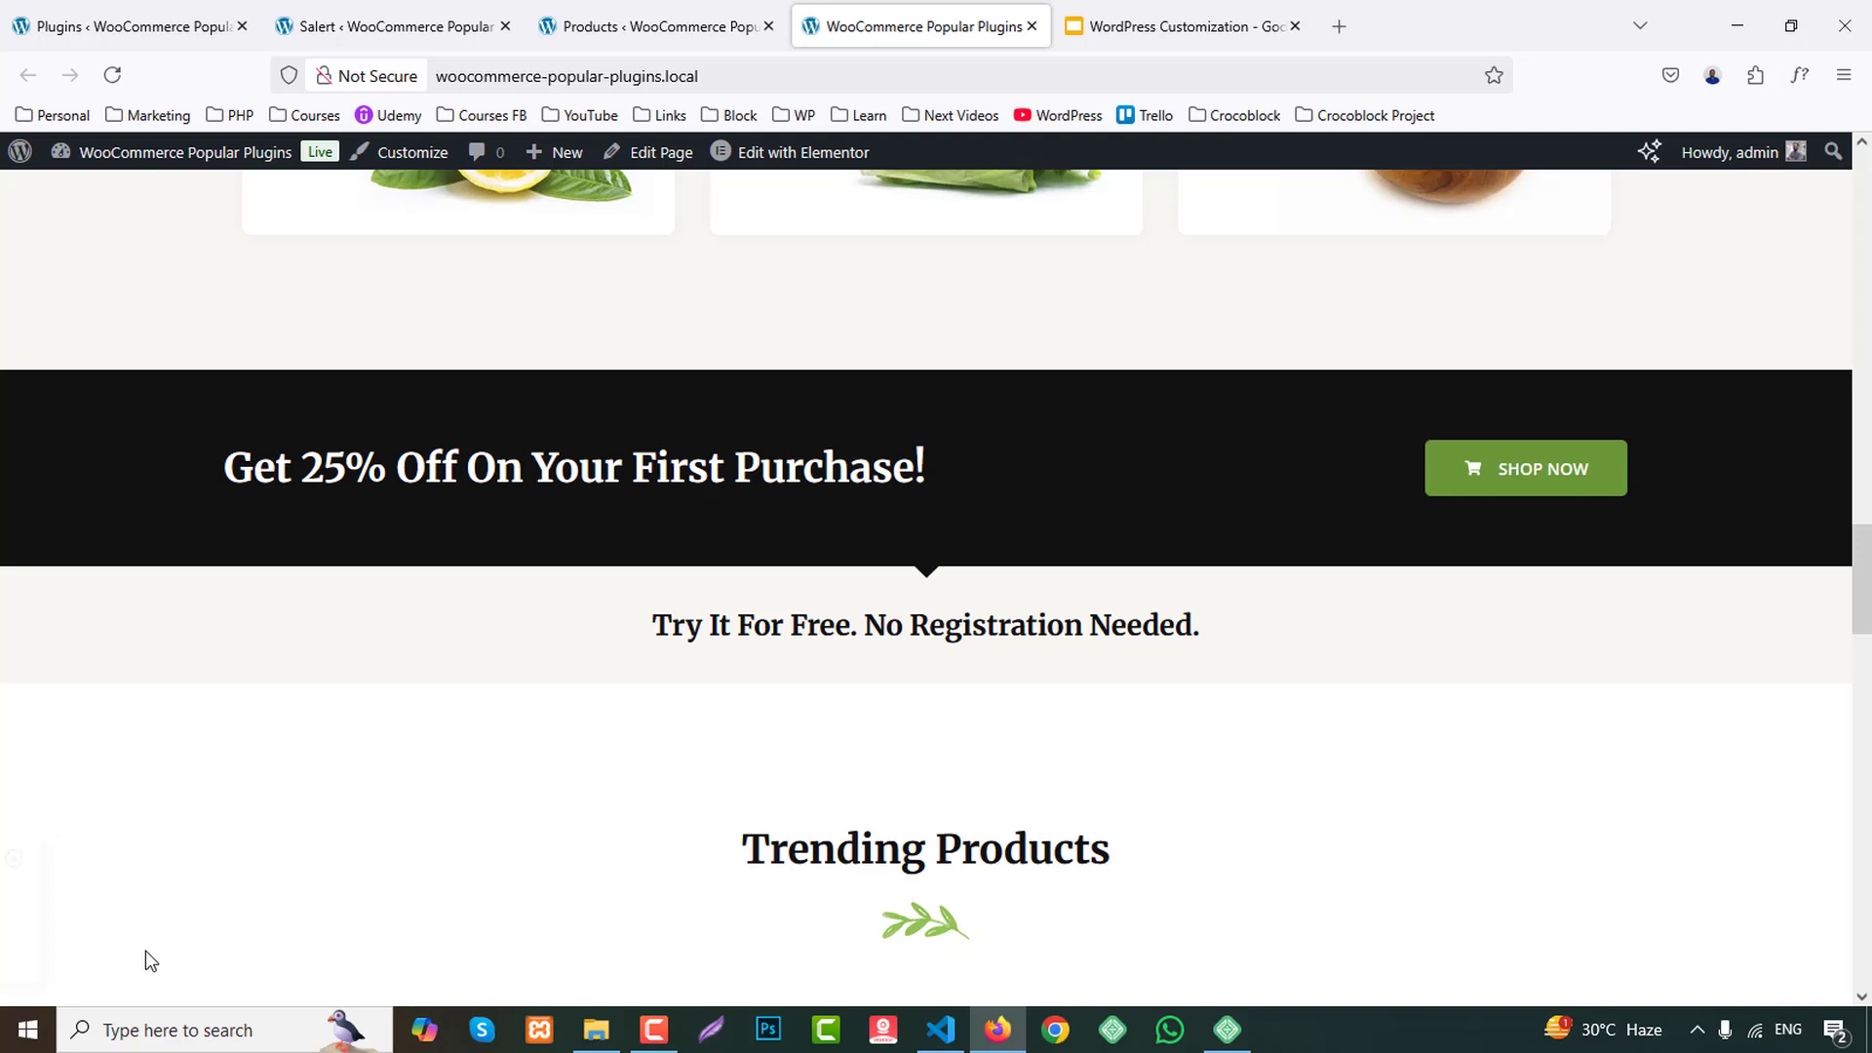
{"action": "triple_click", "coordinate": [176, 889]}
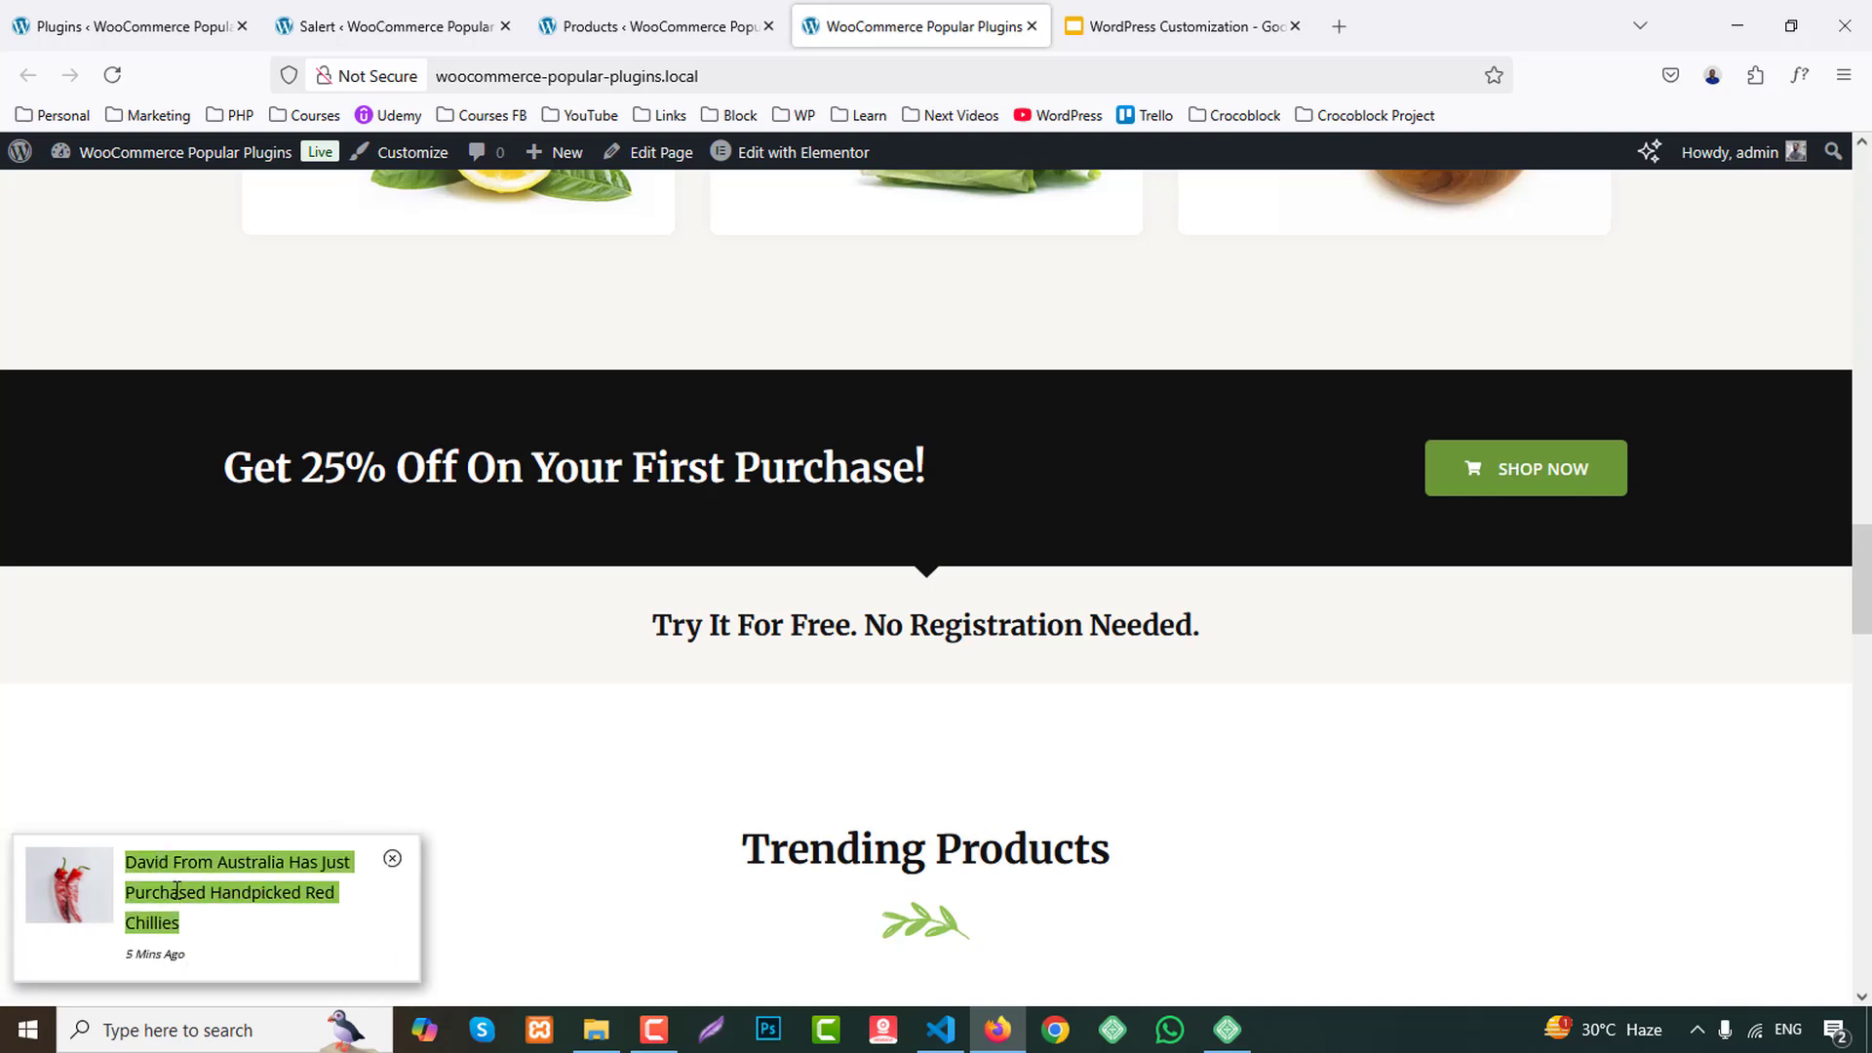
Look through Salert's How To Use and Other Products sections and the popup preview in General Settings.
{"action": "left_click", "coordinate": [448, 27]}
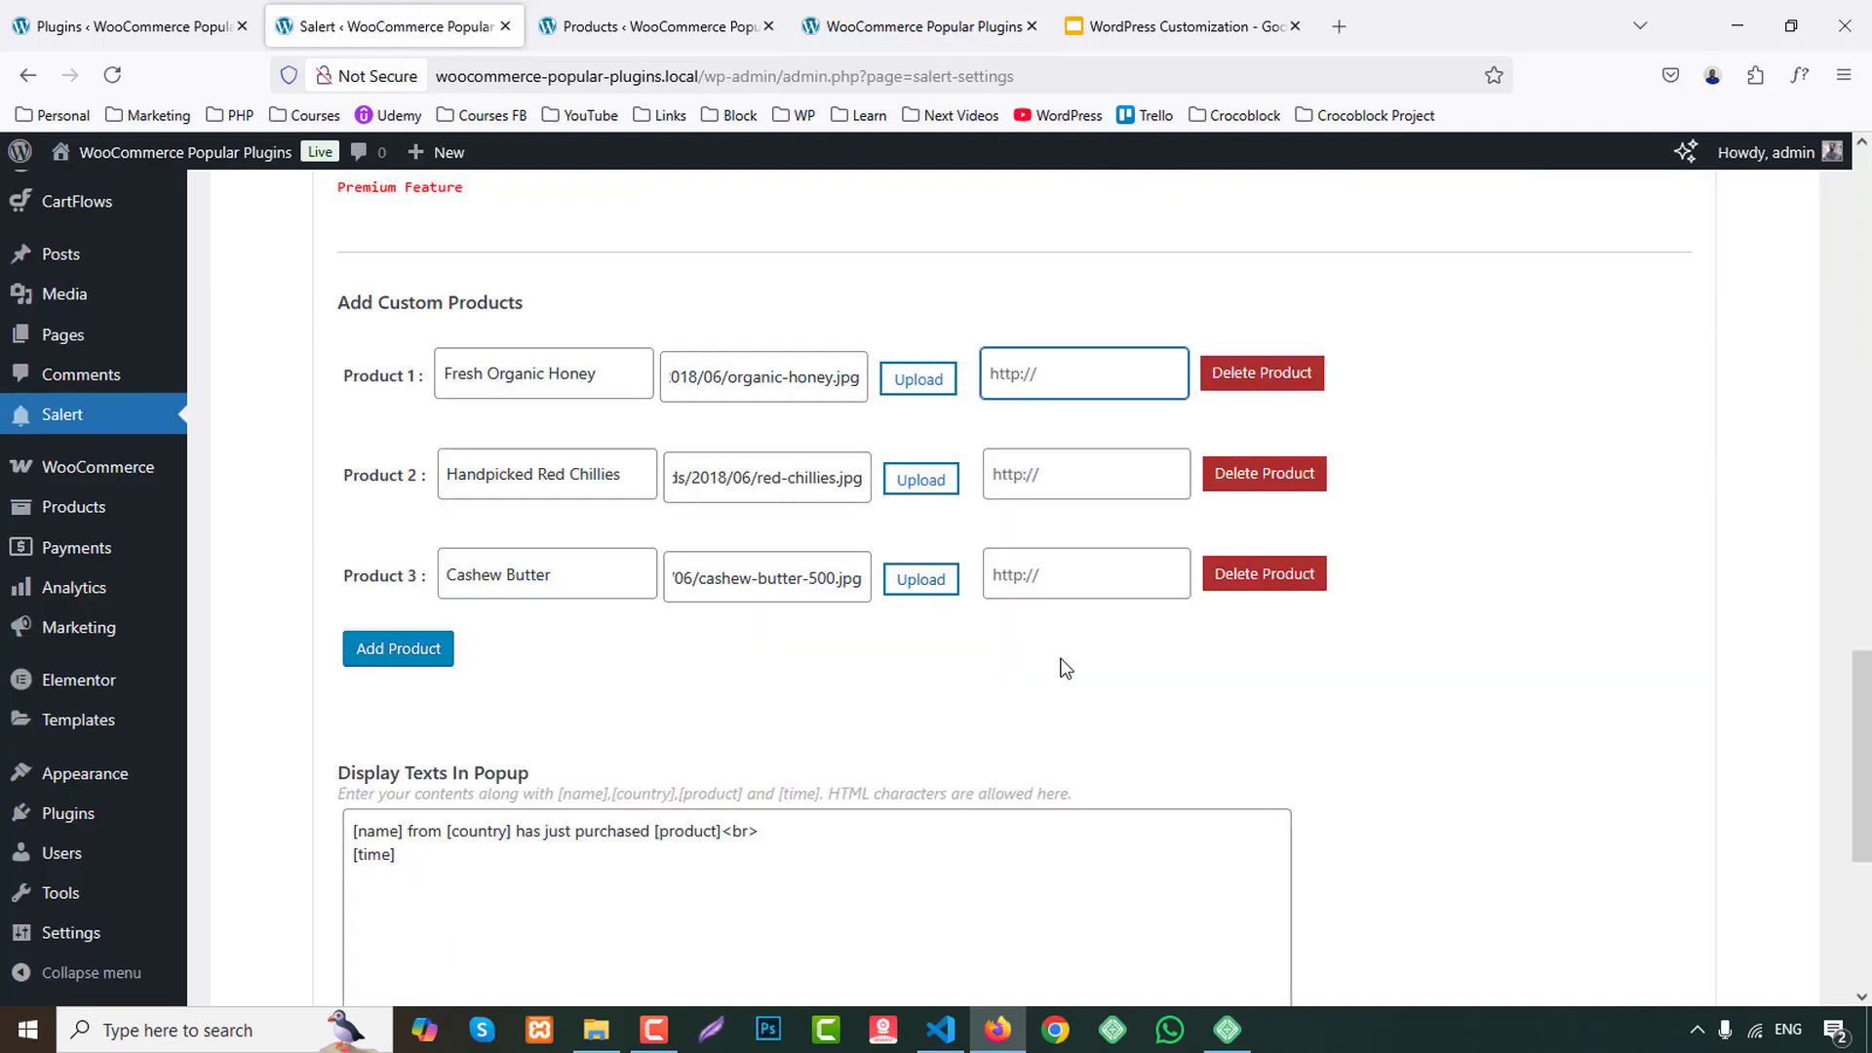
{"action": "scroll", "coordinate": [1149, 784], "scroll_direction": "up", "scroll_amount": 15}
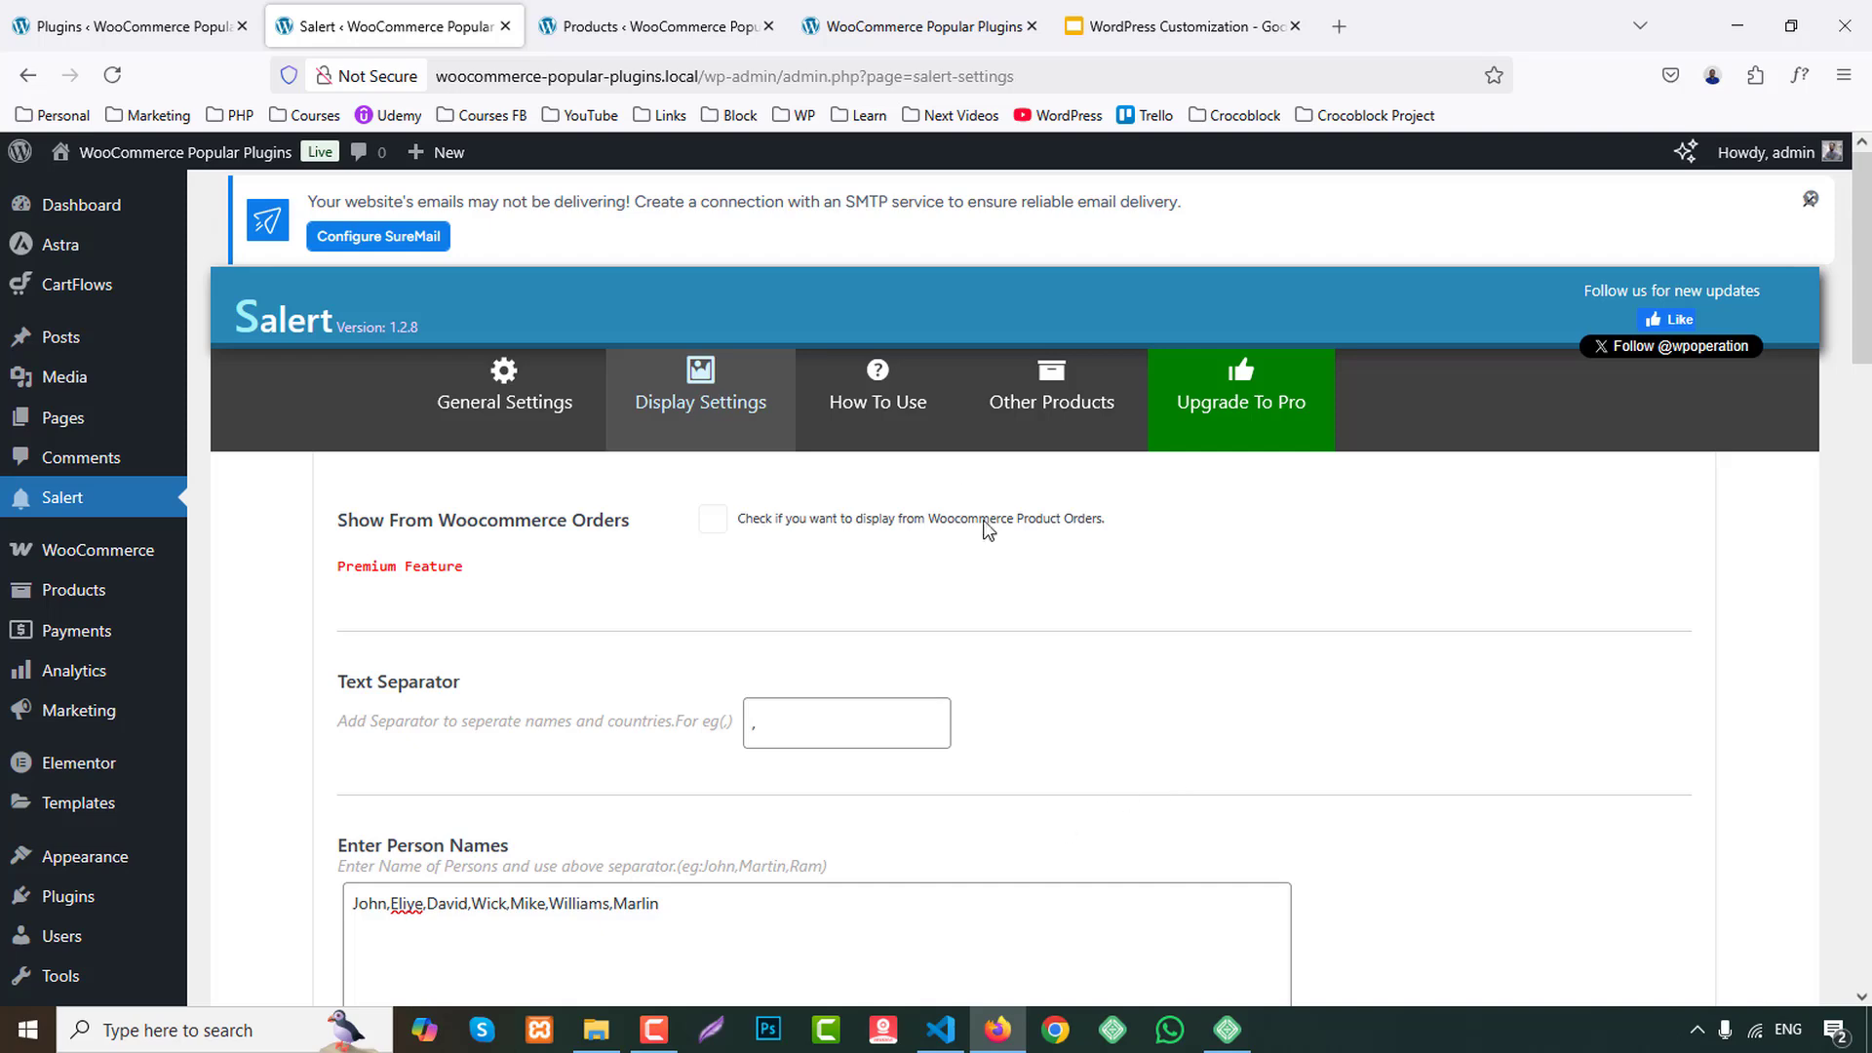
{"action": "left_click", "coordinate": [878, 401]}
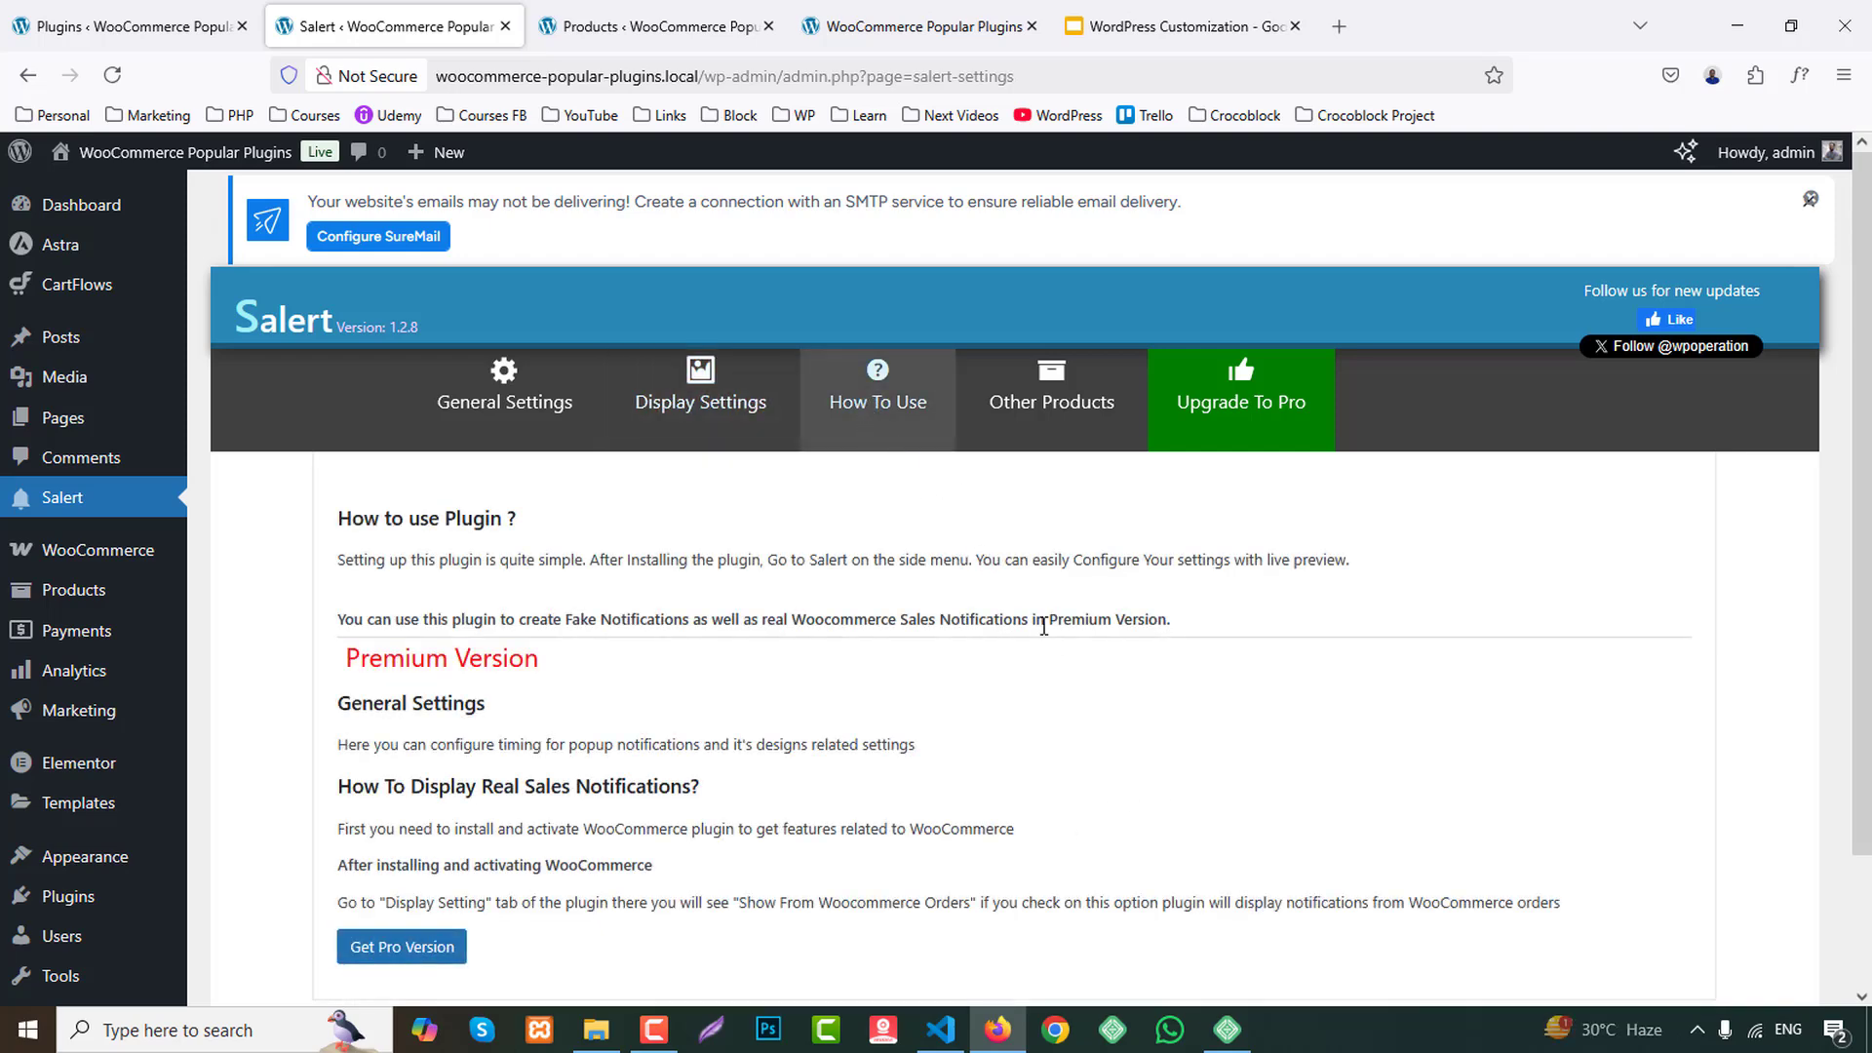
{"action": "scroll", "coordinate": [1049, 639], "scroll_direction": "down", "scroll_amount": 3}
{"action": "scroll", "coordinate": [1048, 644], "scroll_direction": "up", "scroll_amount": 3}
{"action": "left_click", "coordinate": [1043, 410]}
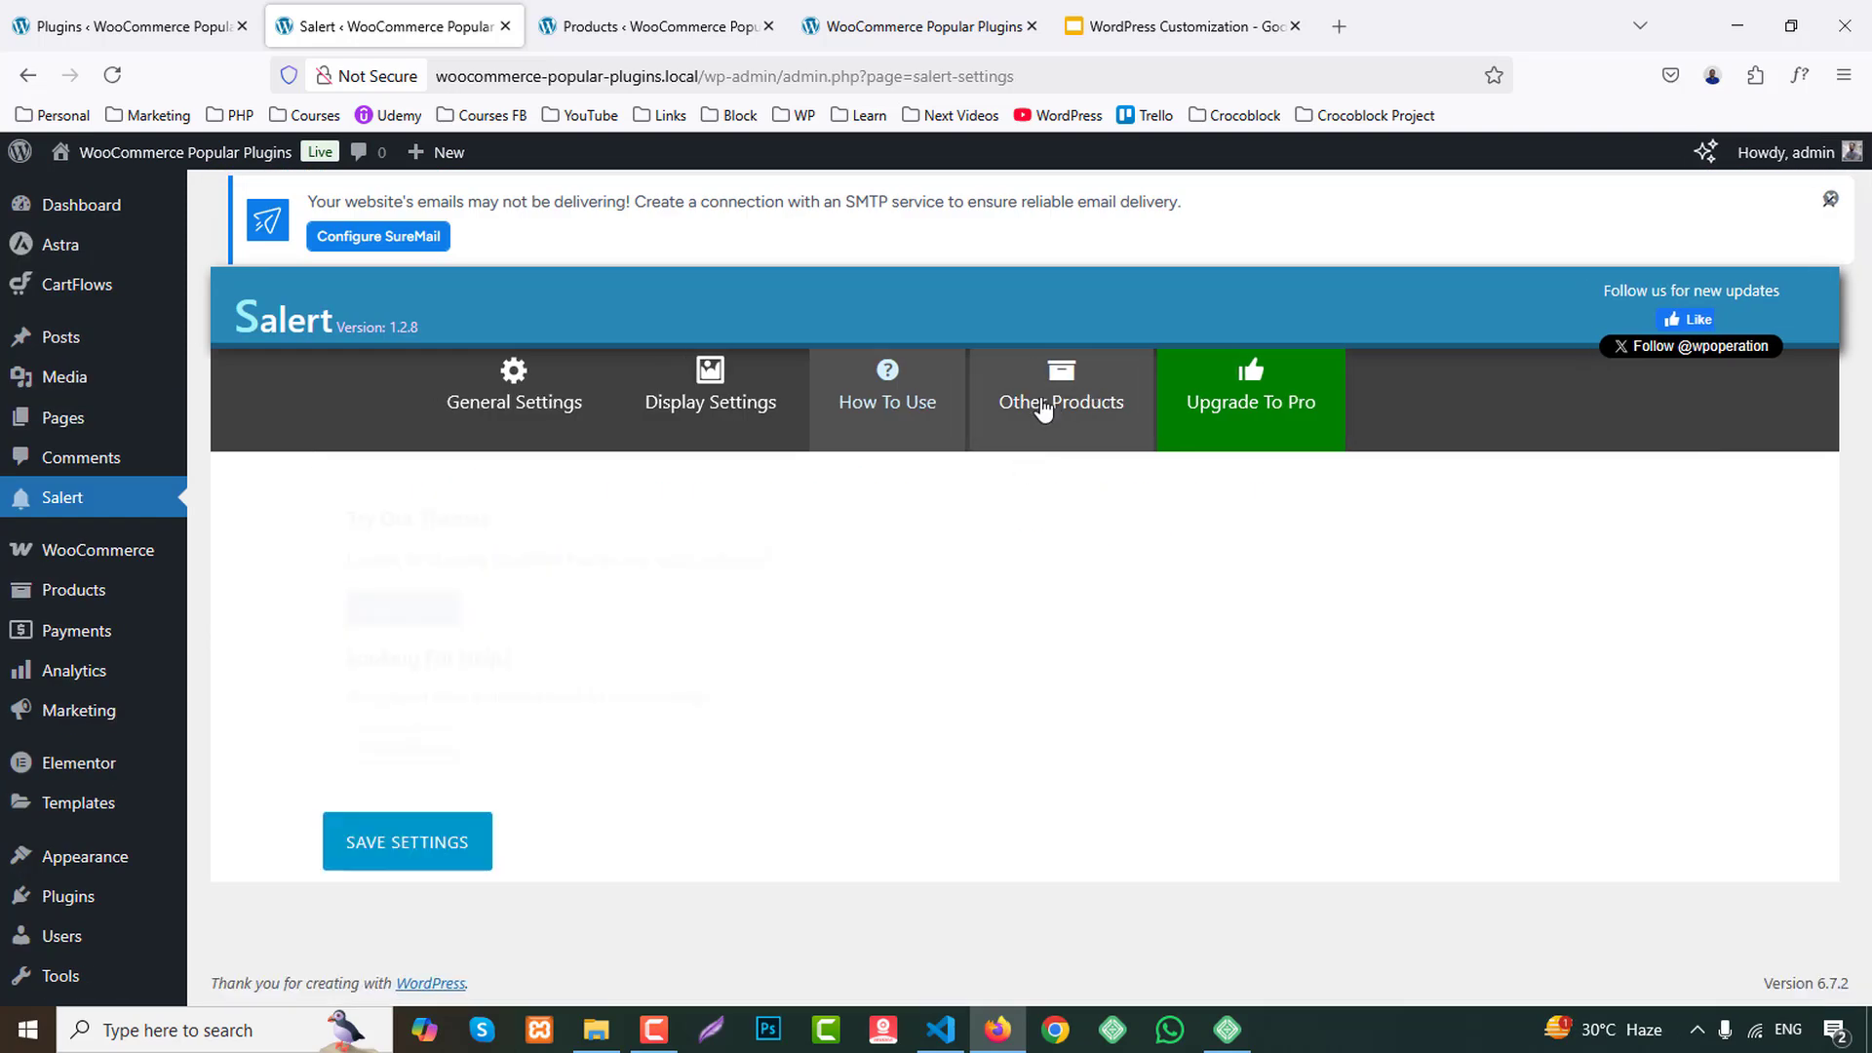
{"action": "left_click", "coordinate": [583, 408]}
{"action": "scroll", "coordinate": [1719, 761], "scroll_direction": "down", "scroll_amount": 2}
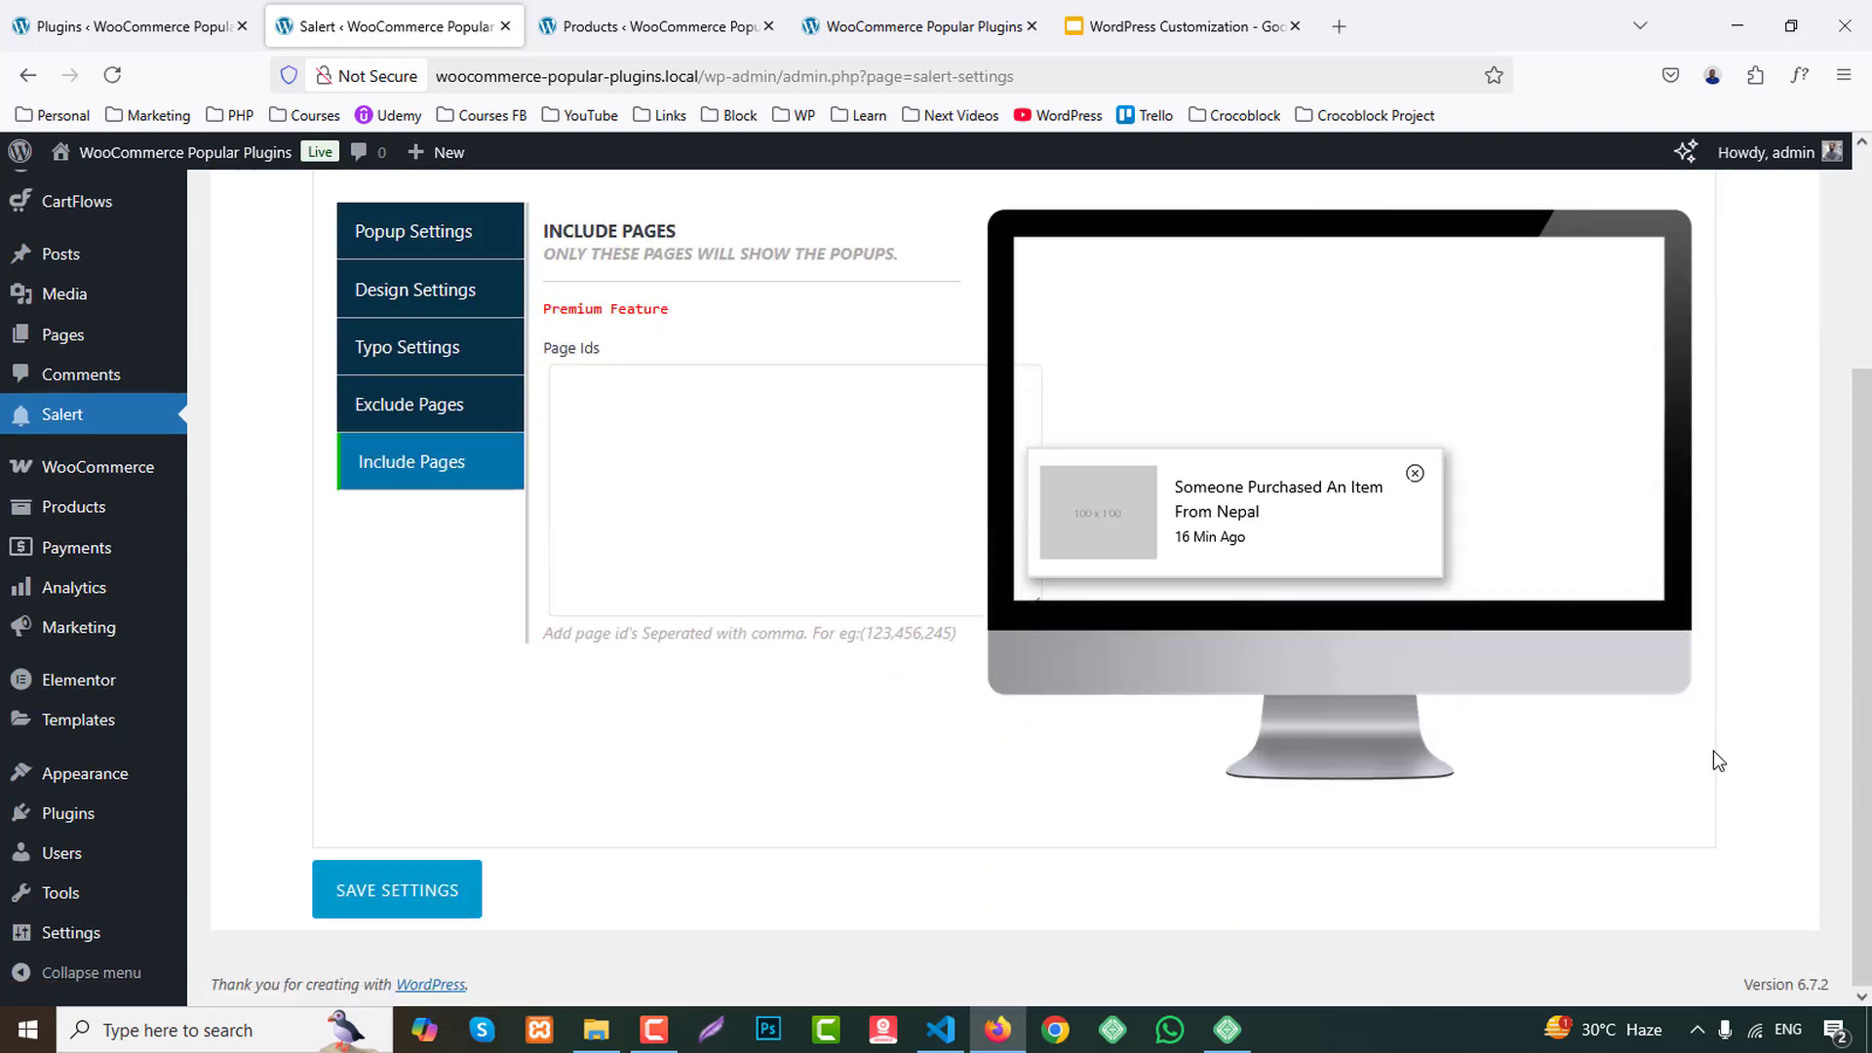